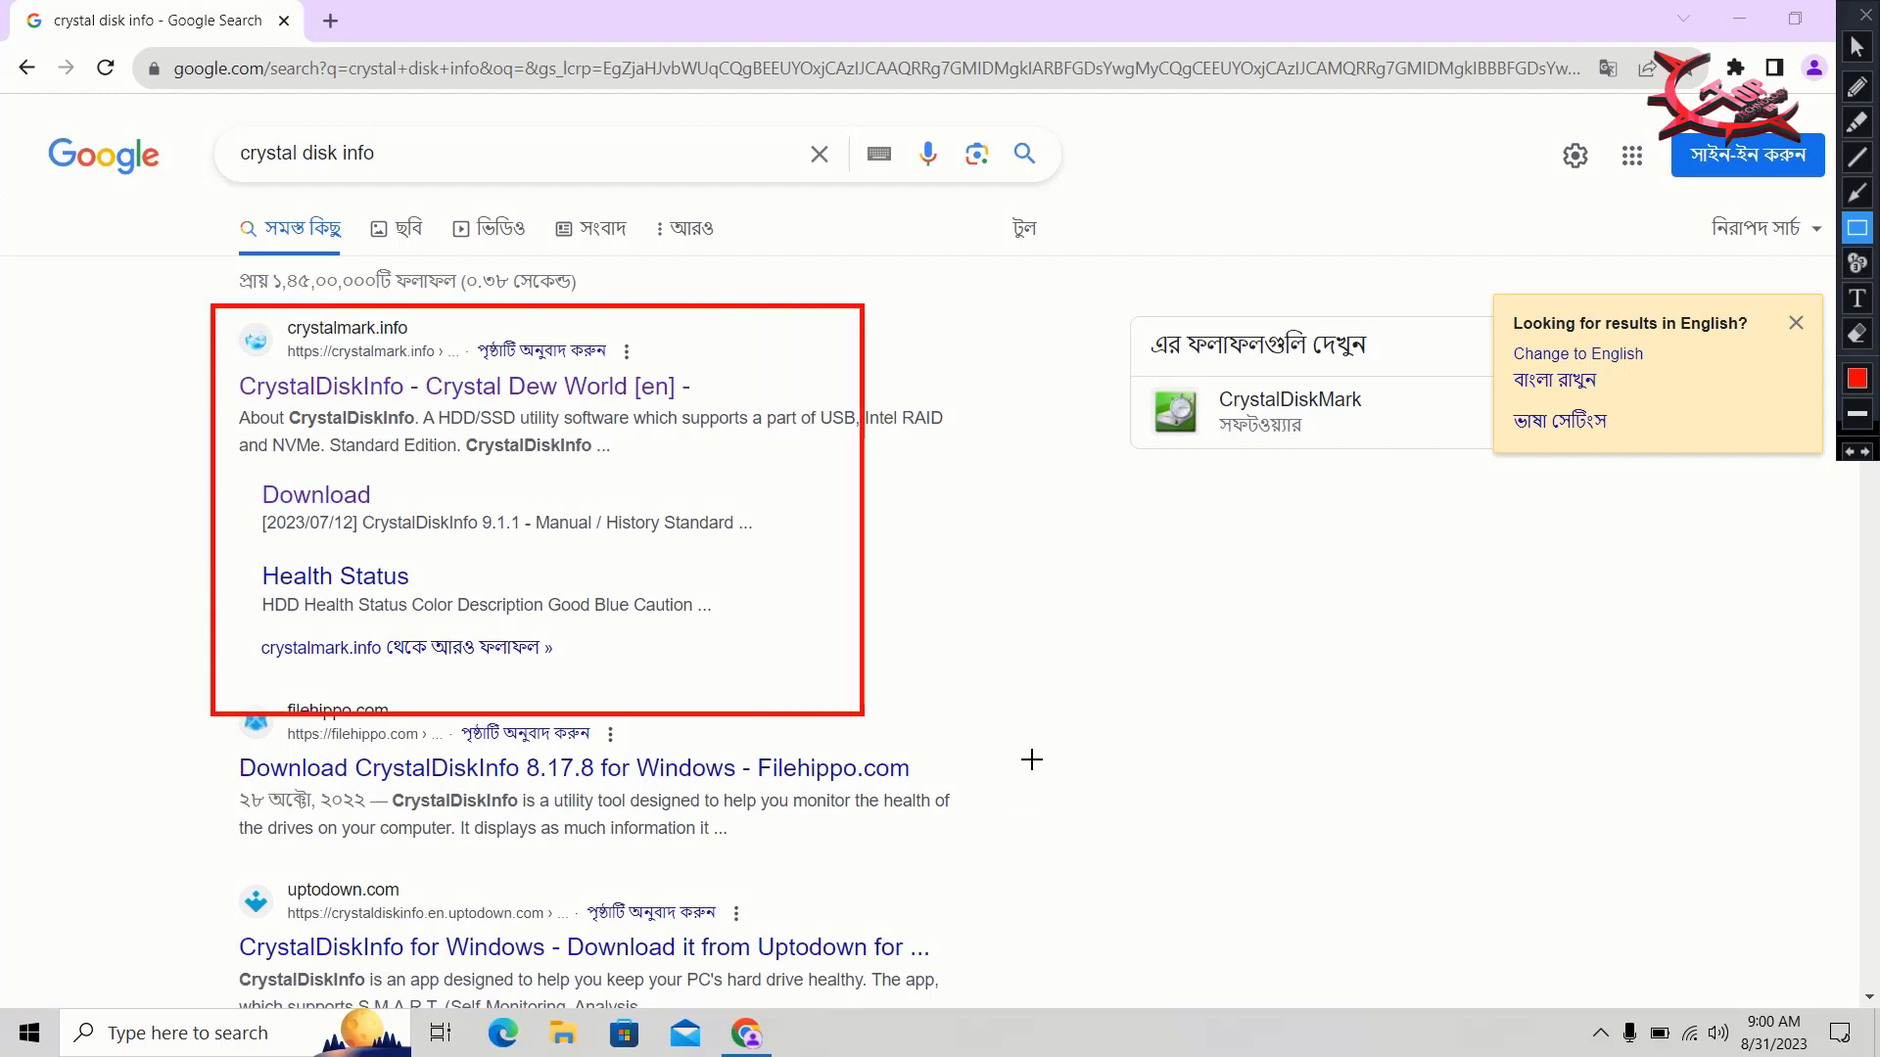
Step: Open the crystalmark.info result for CrystalDiskInfo and look through the page's editions, download options and system requirements
{"action": "key", "text": "Escape"}
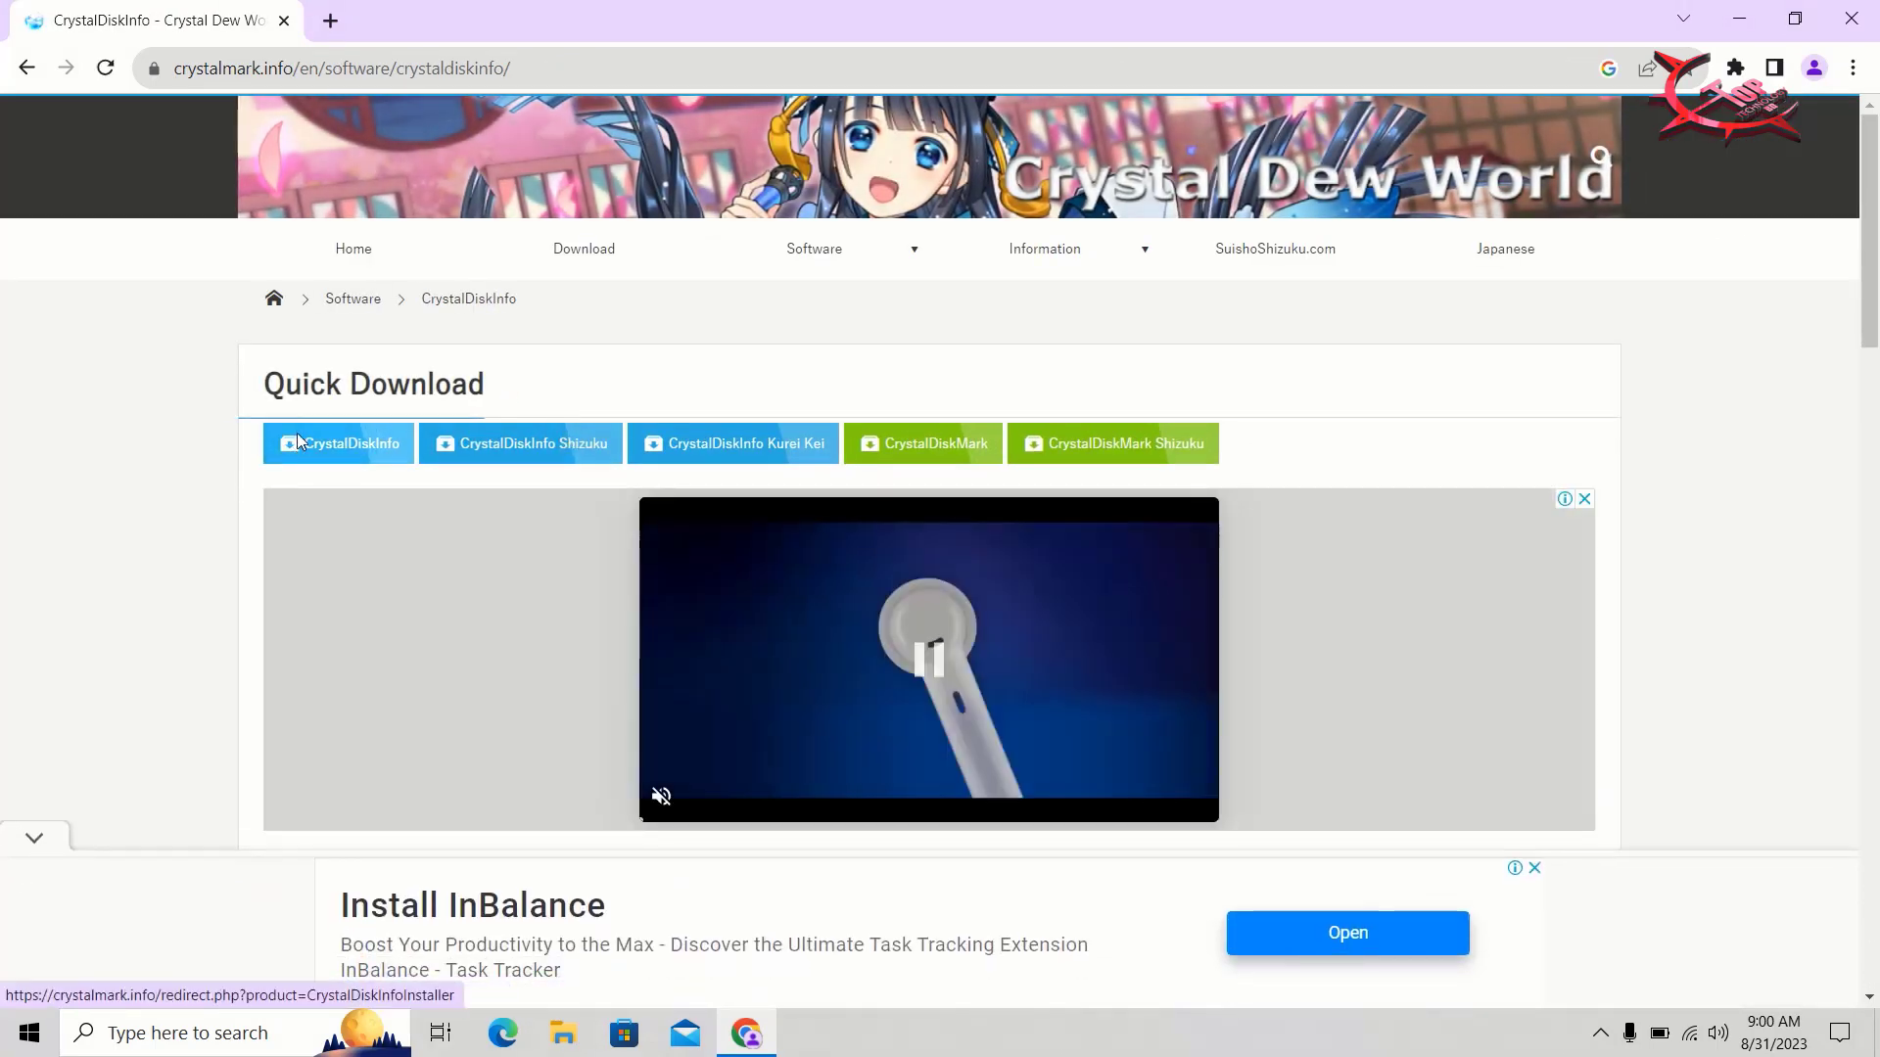
{"action": "scroll", "coordinate": [297, 432], "scroll_direction": "down", "scroll_amount": 1}
{"action": "scroll", "coordinate": [513, 543], "scroll_direction": "down", "scroll_amount": 3}
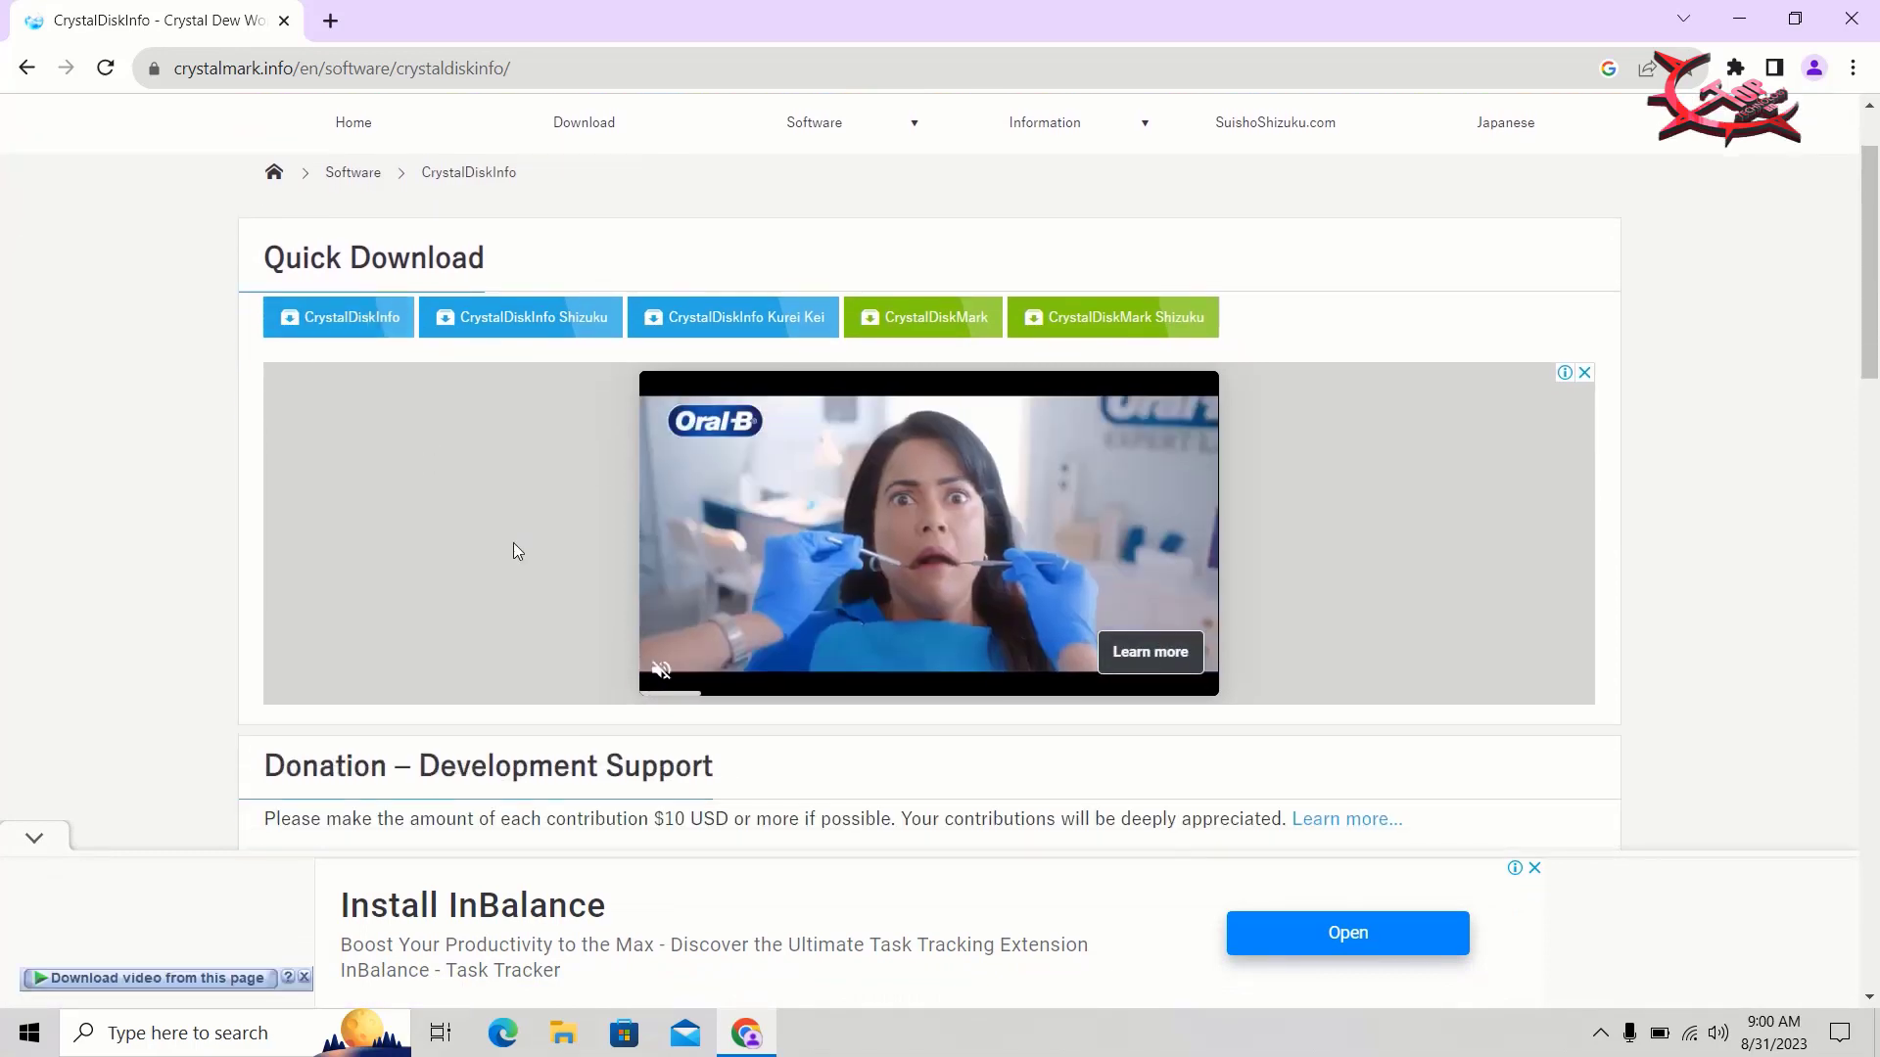
{"action": "scroll", "coordinate": [513, 545], "scroll_direction": "down", "scroll_amount": 15}
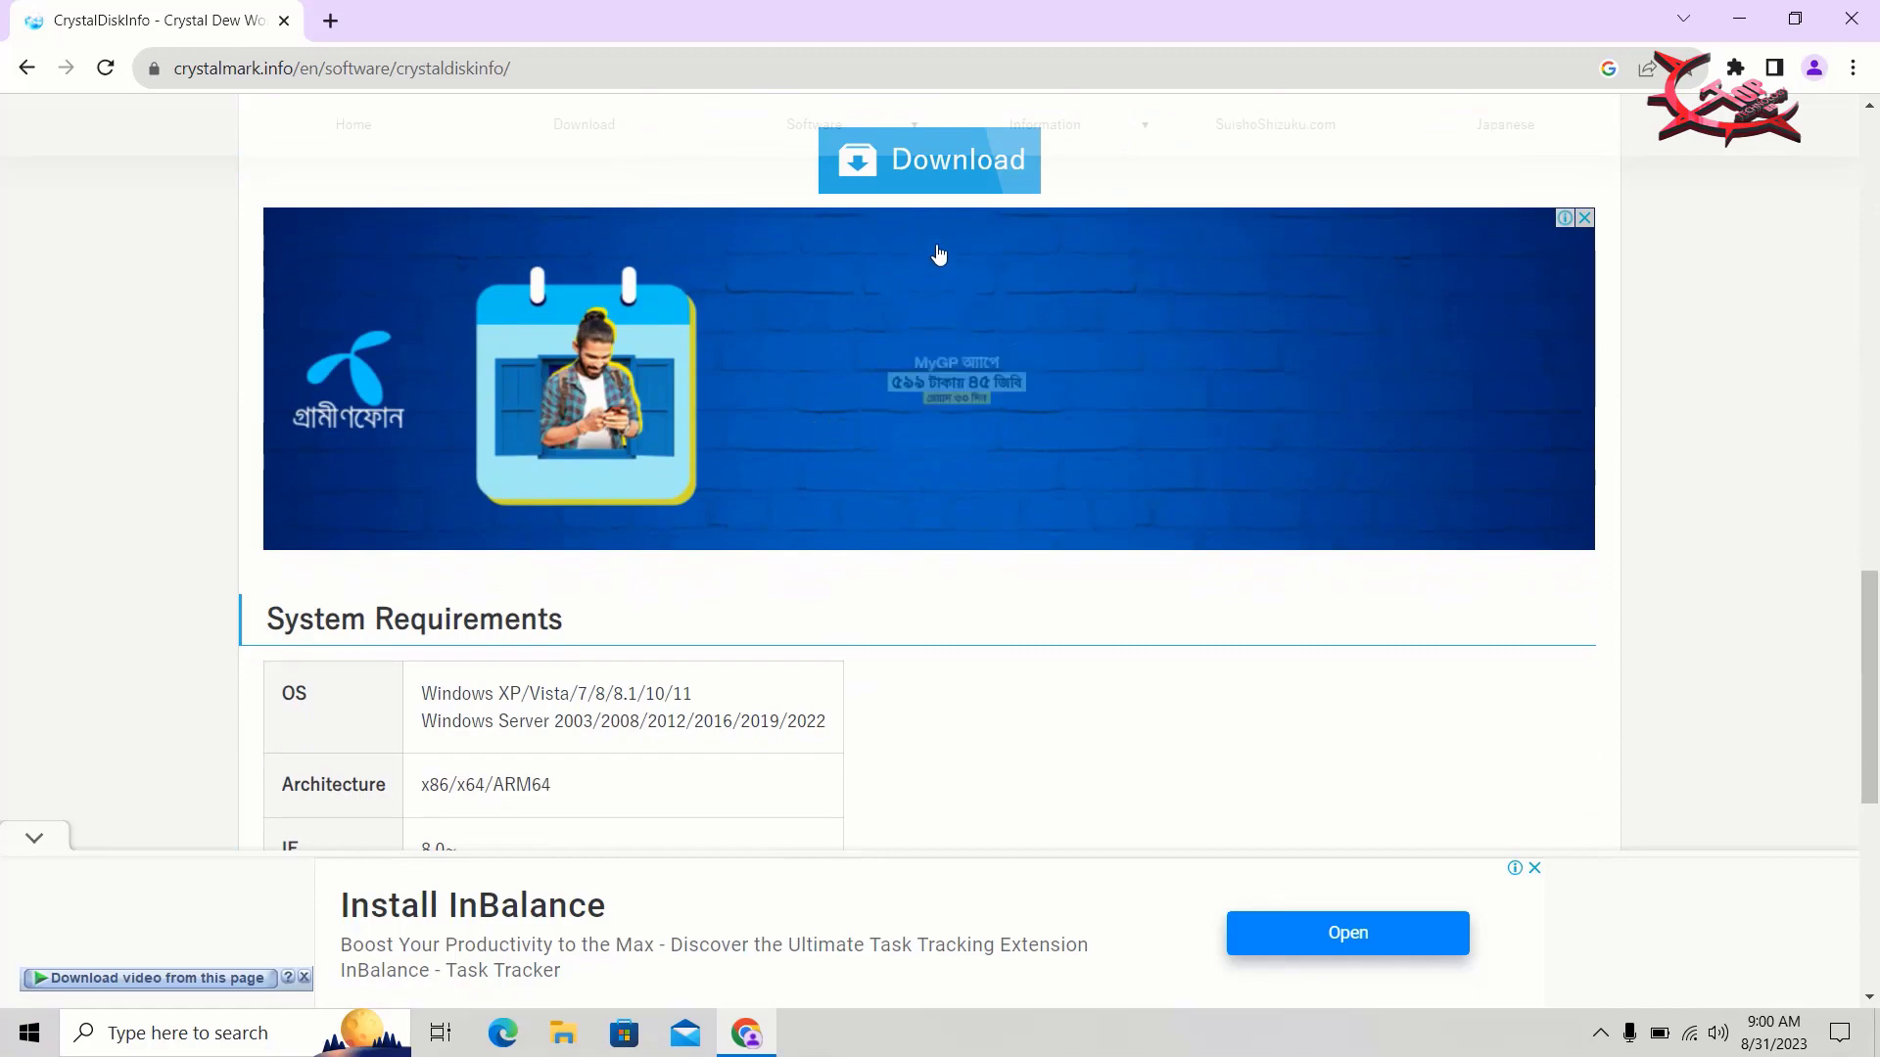
{"action": "scroll", "coordinate": [939, 257], "scroll_direction": "down", "scroll_amount": 4}
{"action": "scroll", "coordinate": [938, 256], "scroll_direction": "down", "scroll_amount": 3}
{"action": "scroll", "coordinate": [939, 257], "scroll_direction": "up", "scroll_amount": 20}
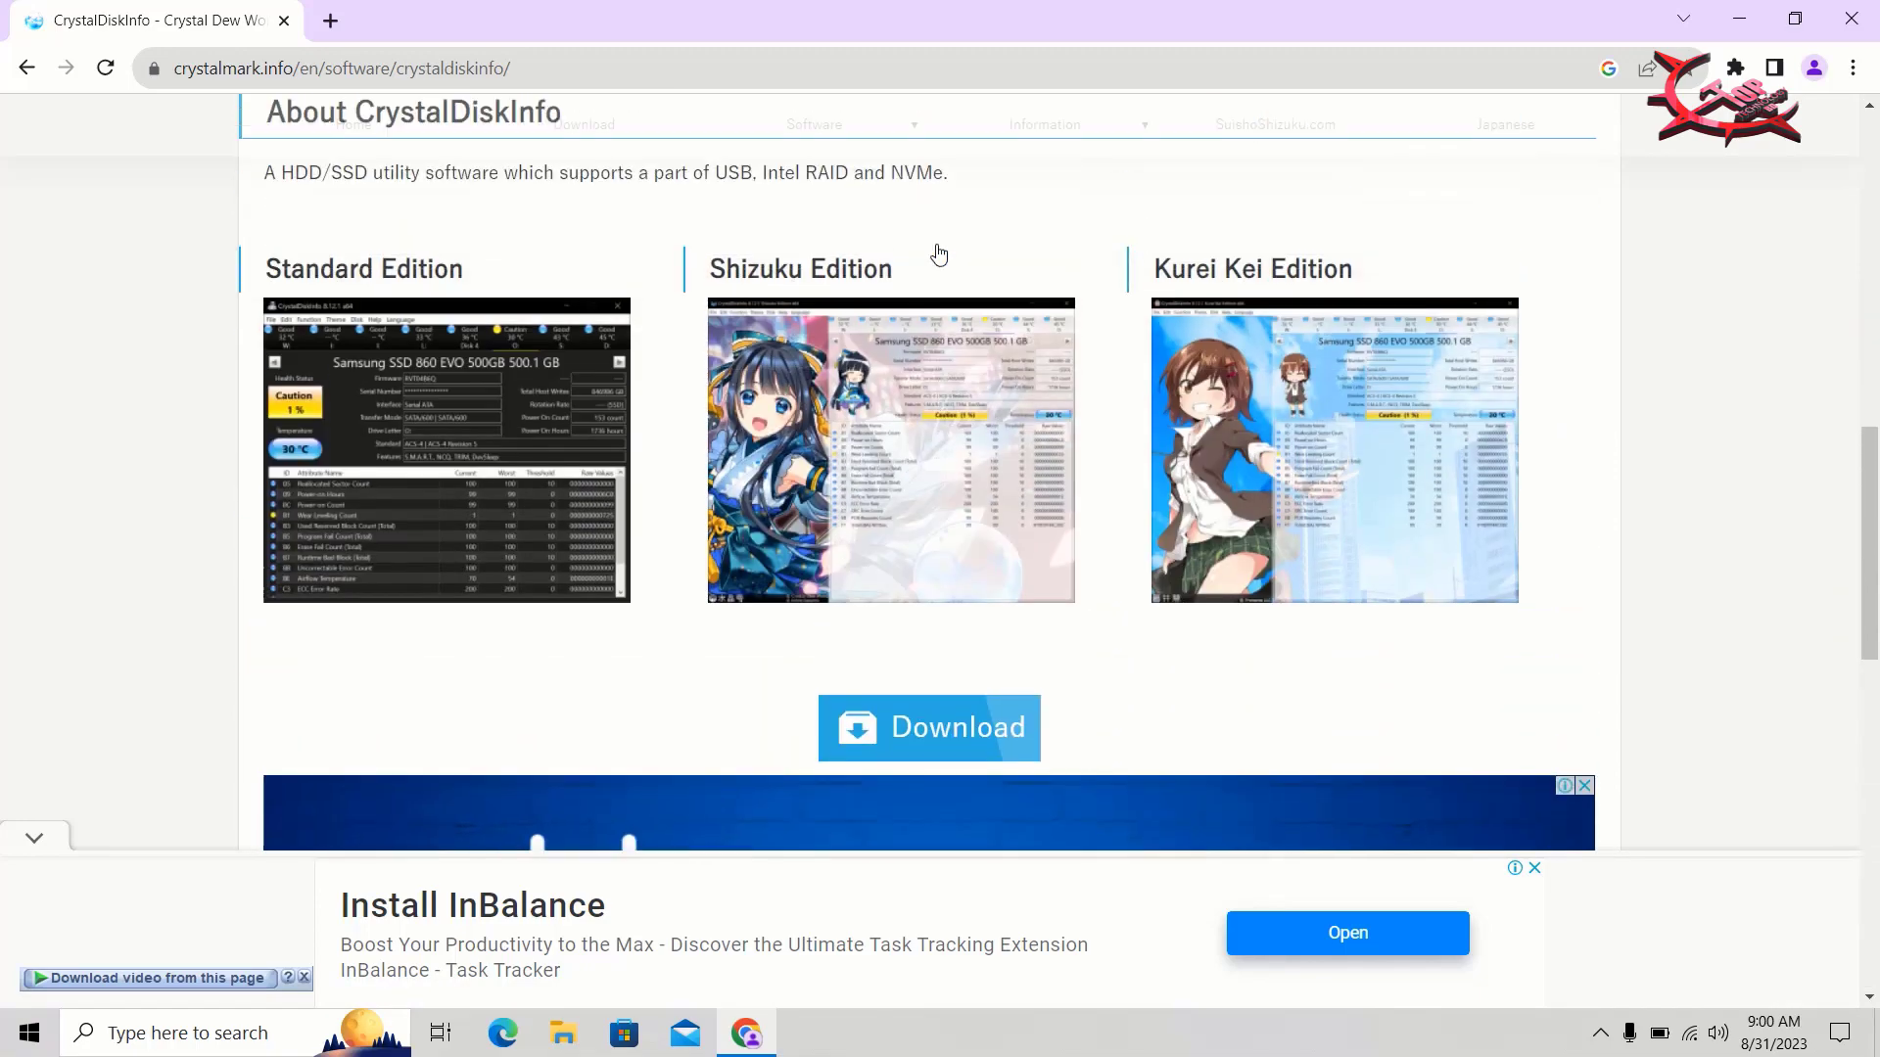
{"action": "scroll", "coordinate": [939, 257], "scroll_direction": "down", "scroll_amount": 5}
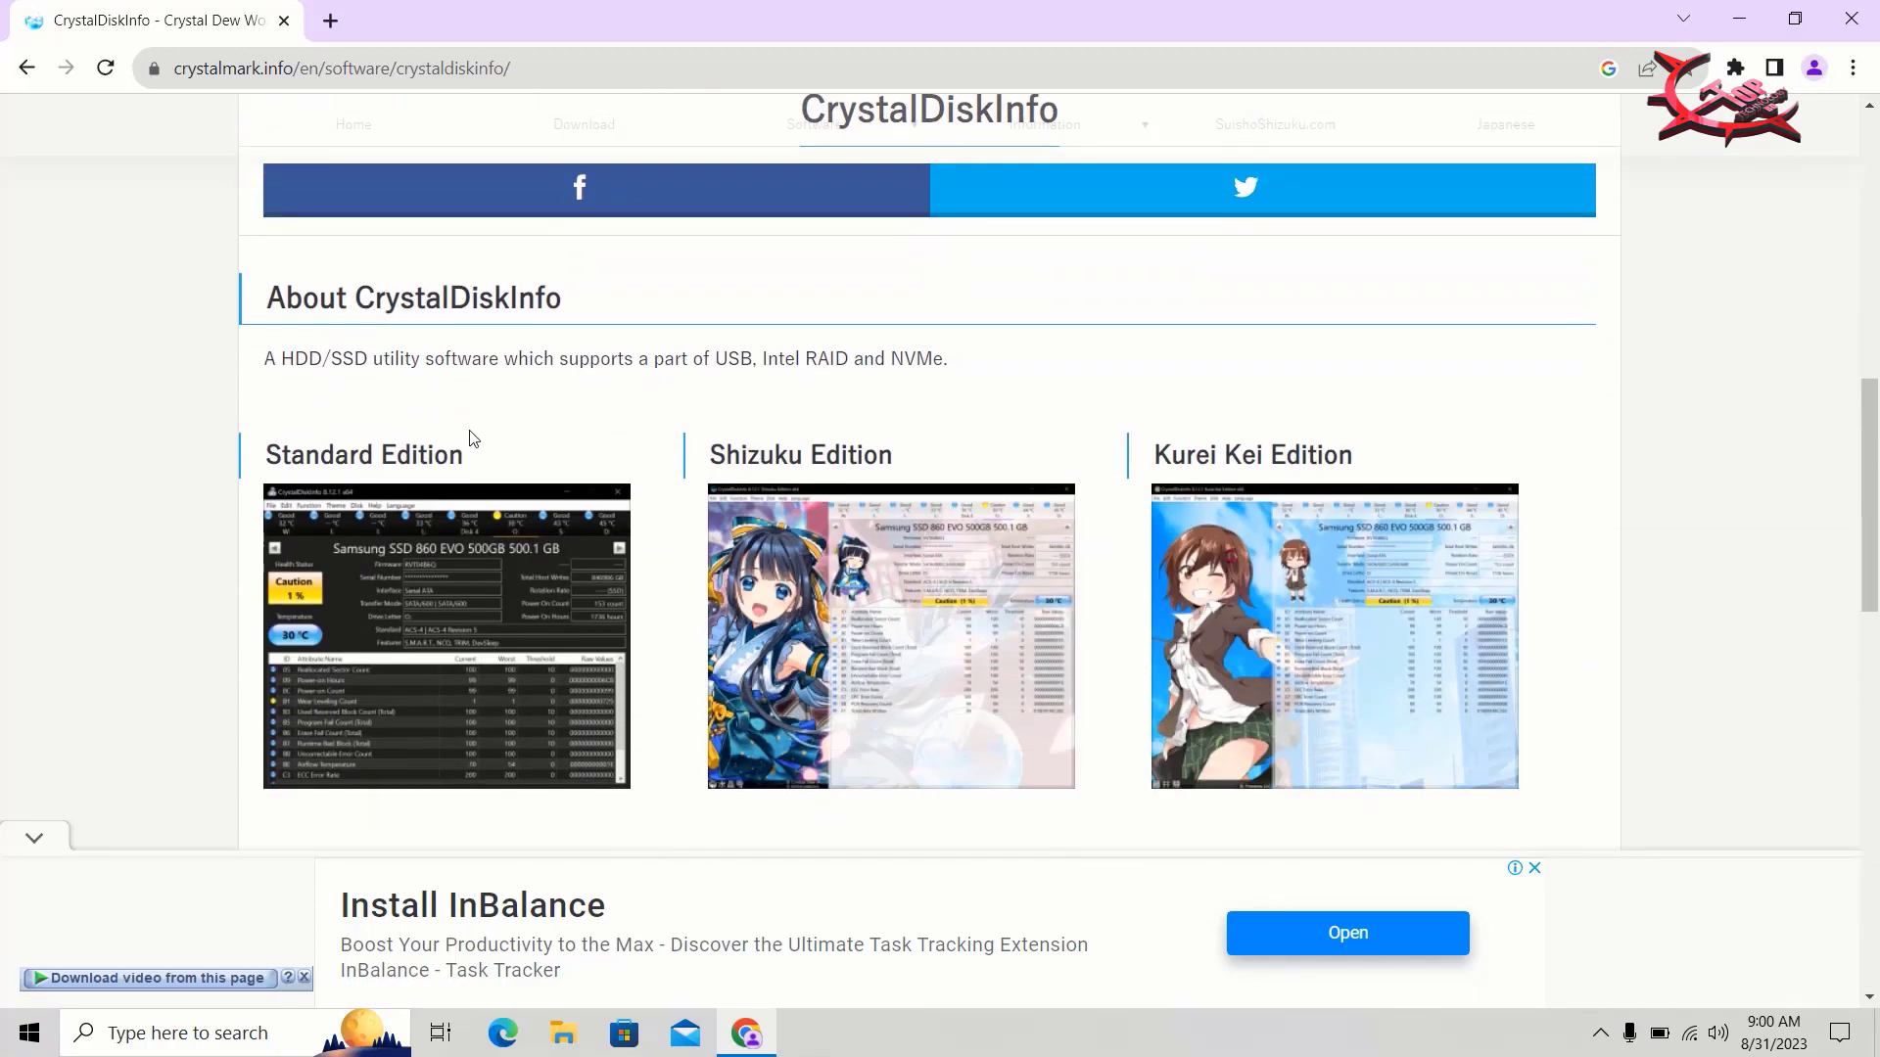
{"action": "scroll", "coordinate": [471, 438], "scroll_direction": "up", "scroll_amount": 5}
{"action": "scroll", "coordinate": [471, 438], "scroll_direction": "up", "scroll_amount": 6}
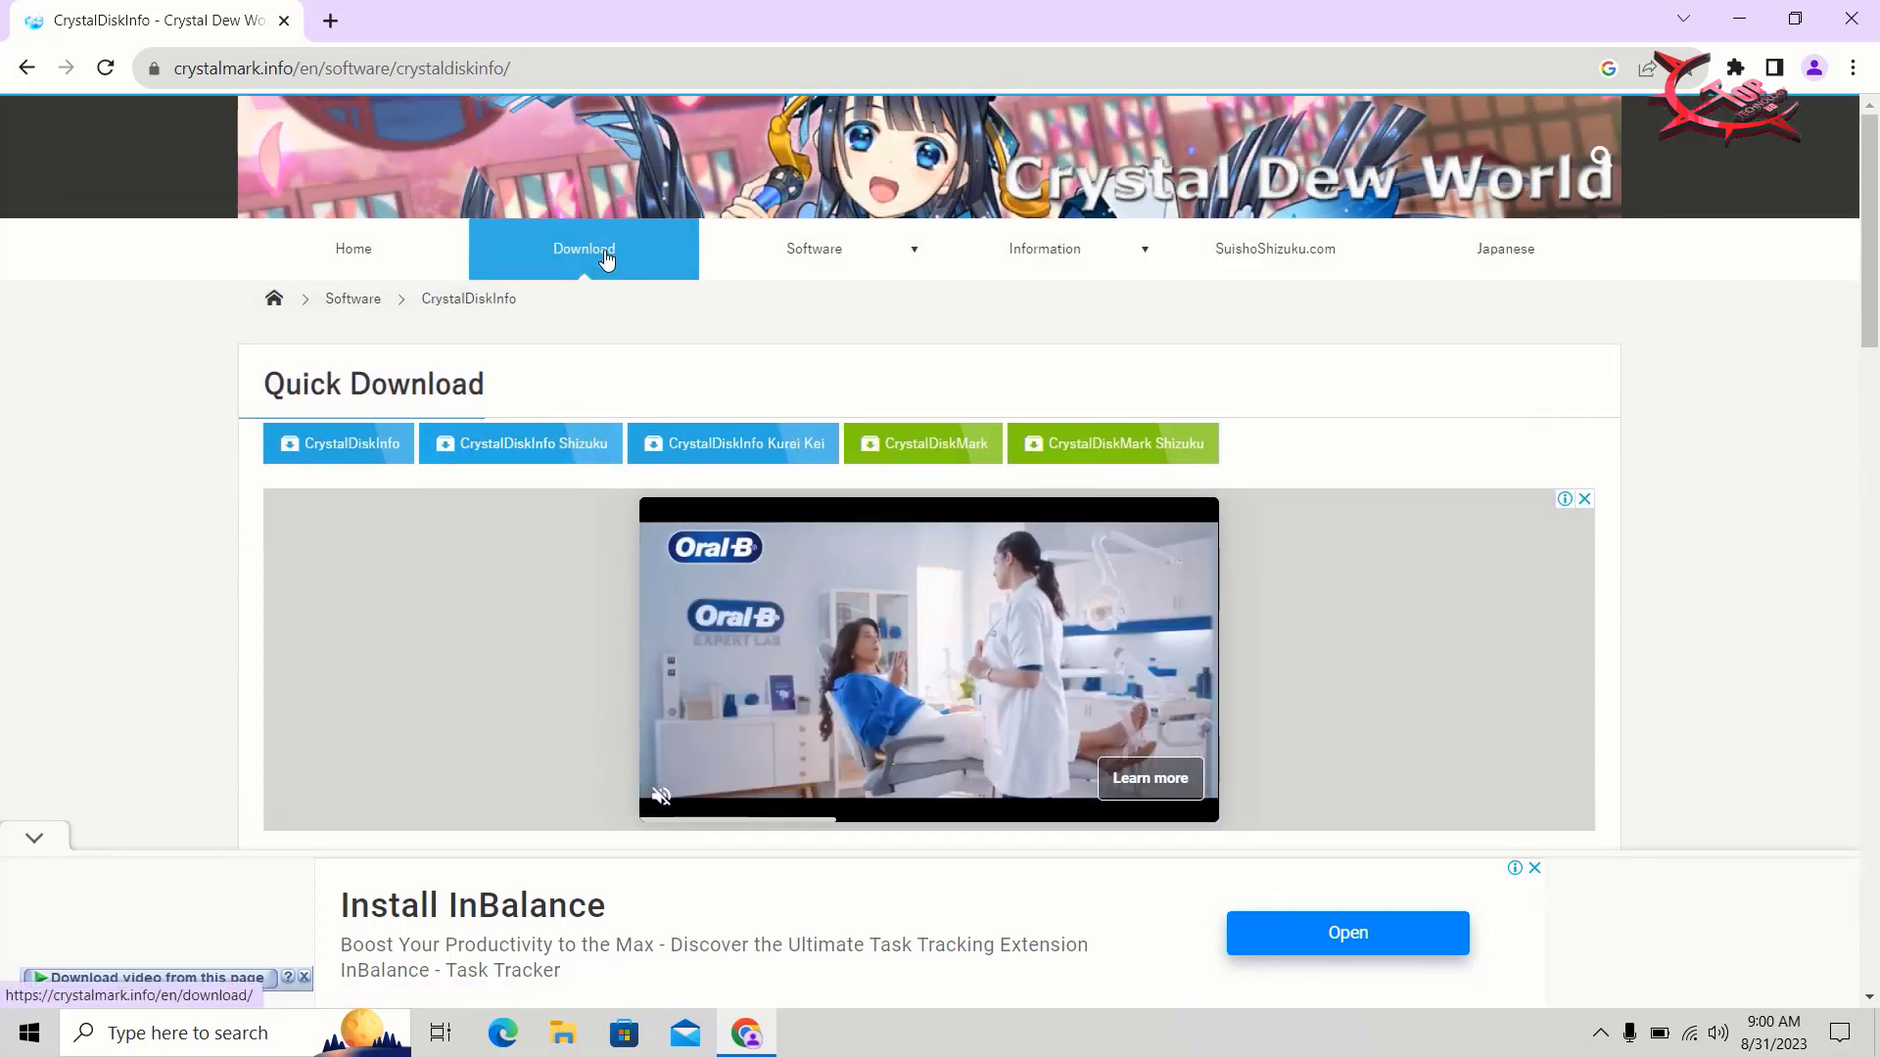
Step: Download the CrystalDiskInfo 9.1.1 Standard Edition installer (Vista-) from the site's download page
{"action": "left_click", "coordinate": [606, 259]}
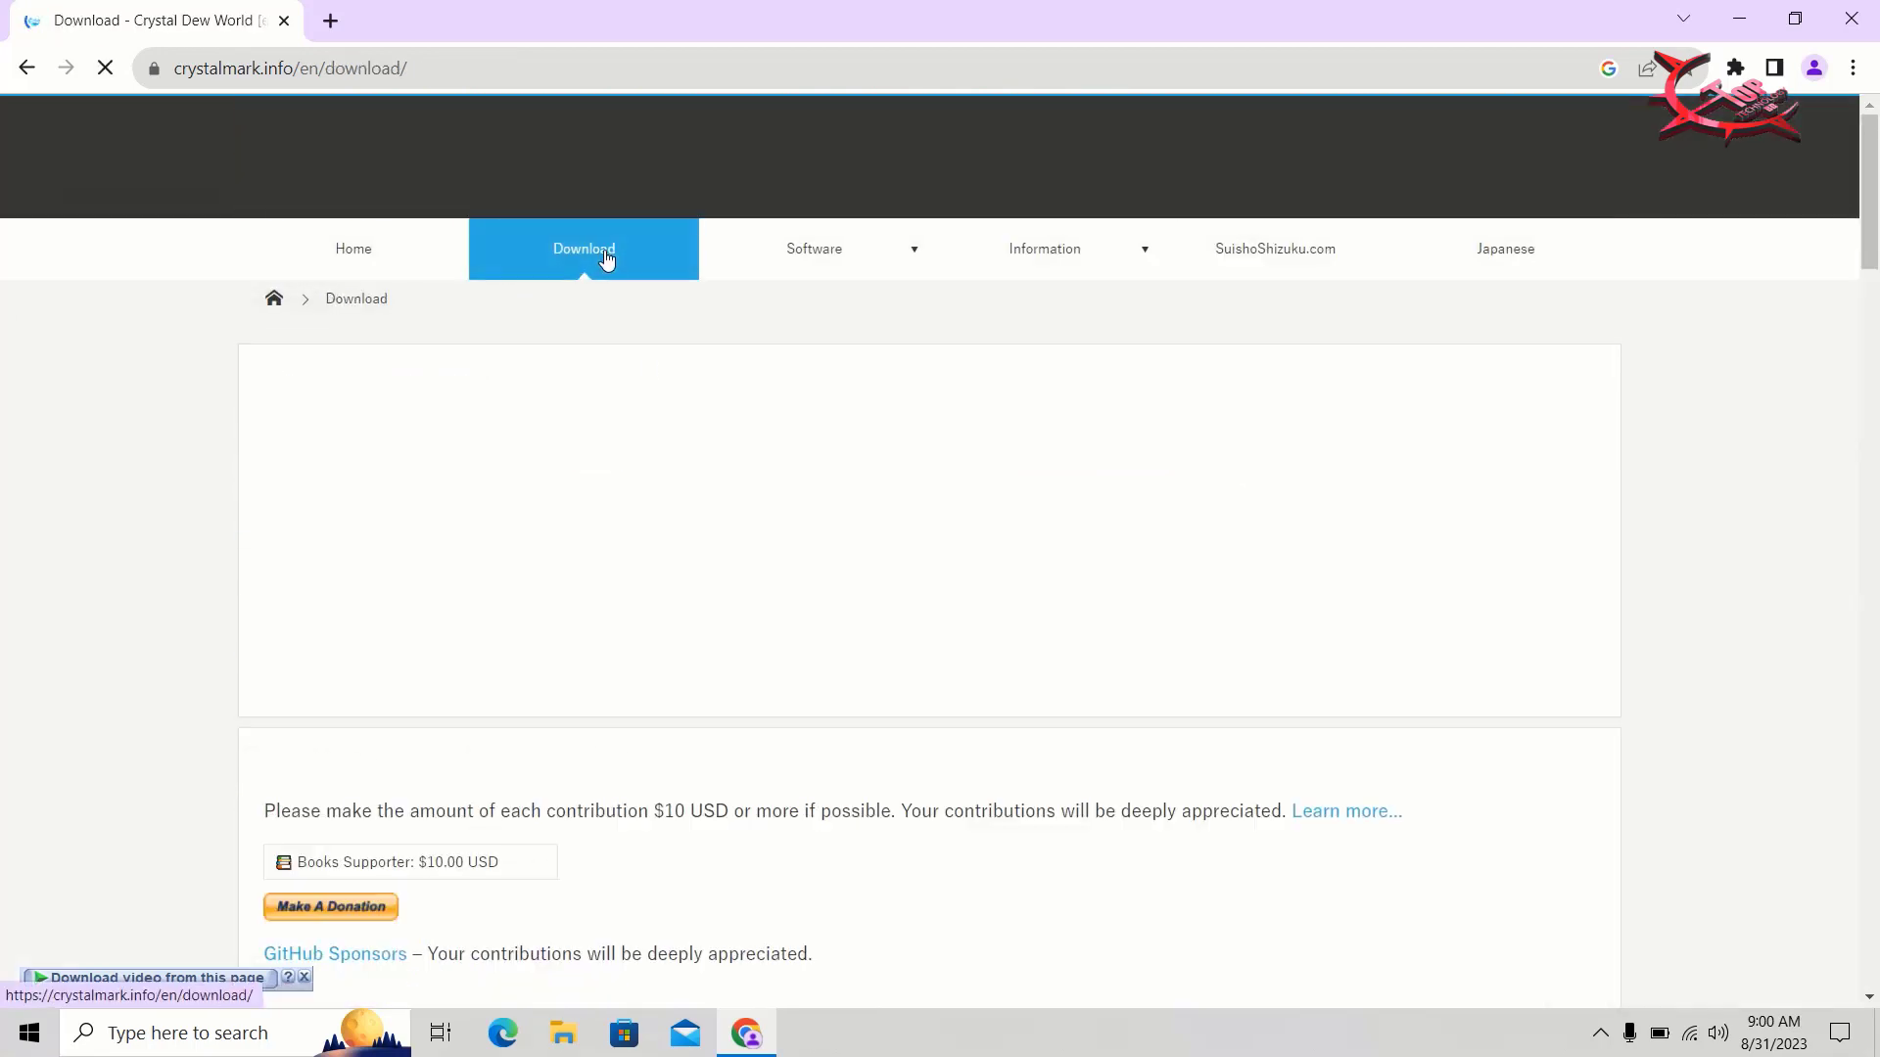
{"action": "scroll", "coordinate": [538, 572], "scroll_direction": "down", "scroll_amount": 5}
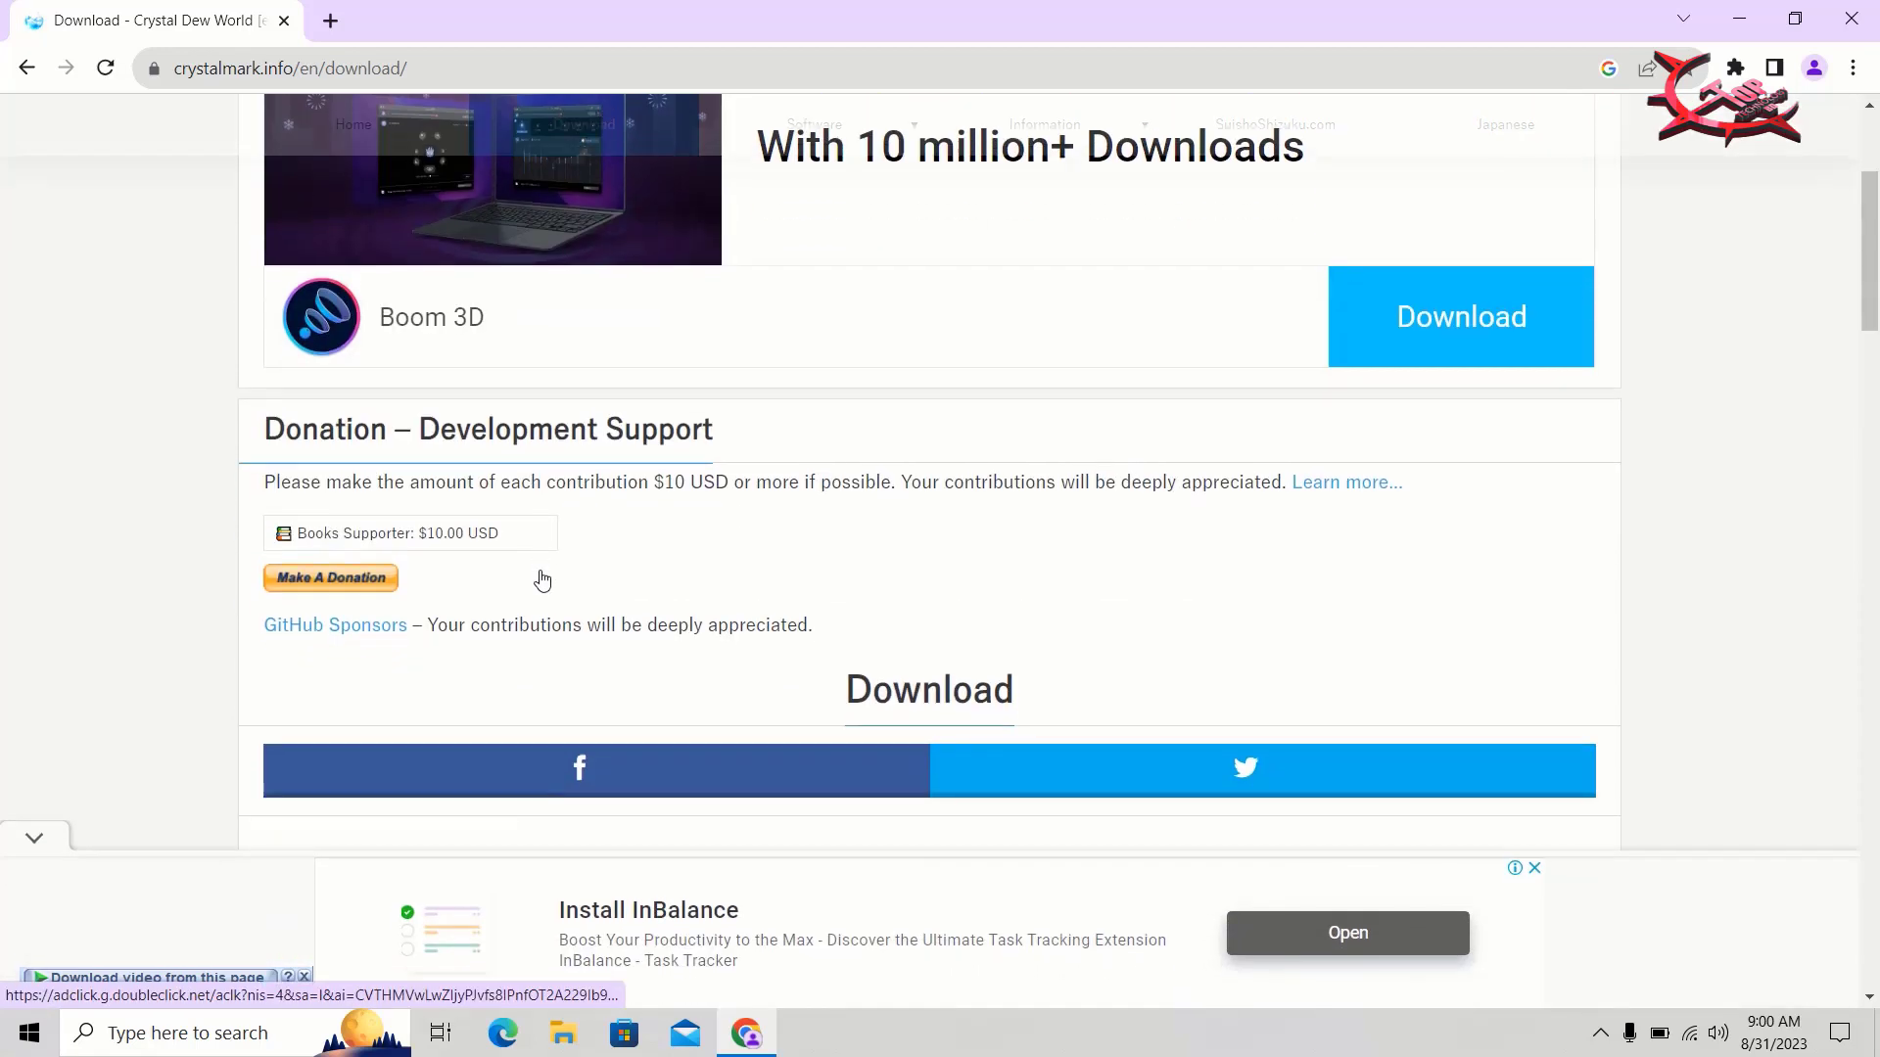
{"action": "scroll", "coordinate": [542, 579], "scroll_direction": "down", "scroll_amount": 3}
{"action": "scroll", "coordinate": [543, 580], "scroll_direction": "down", "scroll_amount": 2}
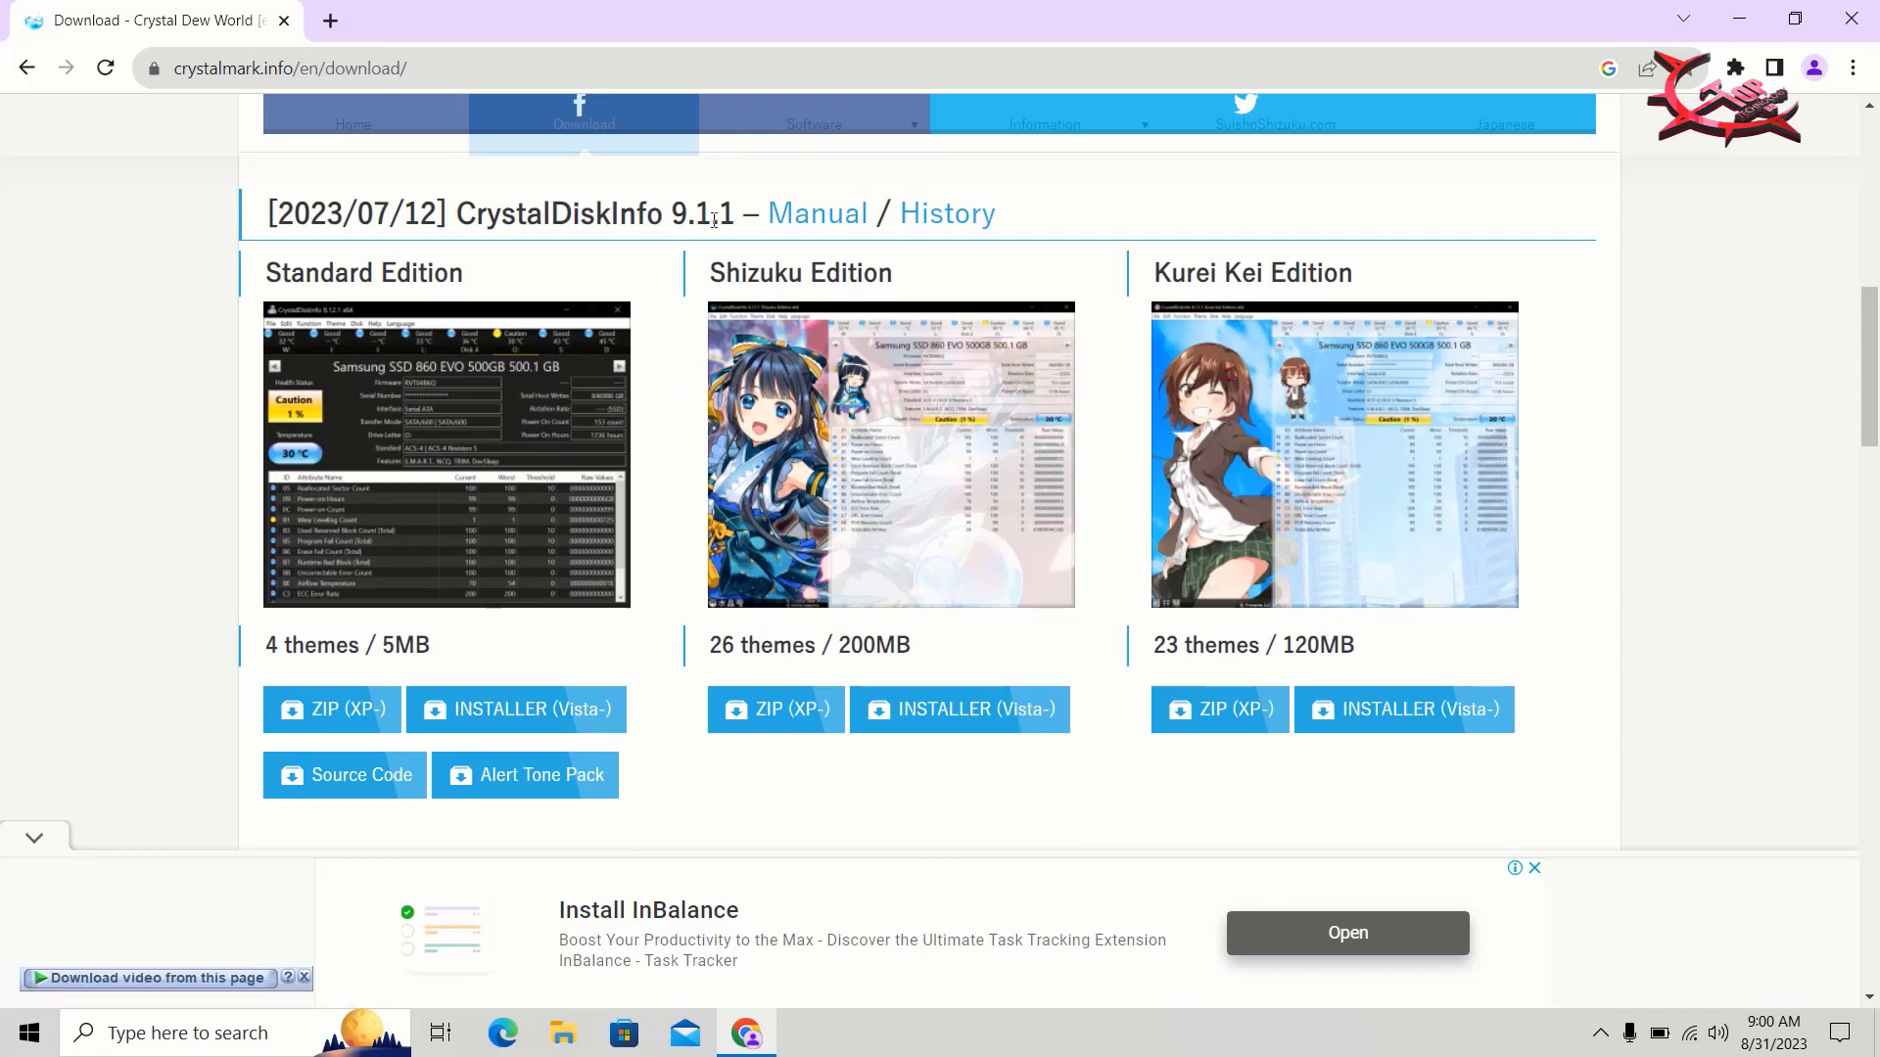
{"action": "scroll", "coordinate": [714, 219], "scroll_direction": "down", "scroll_amount": 4}
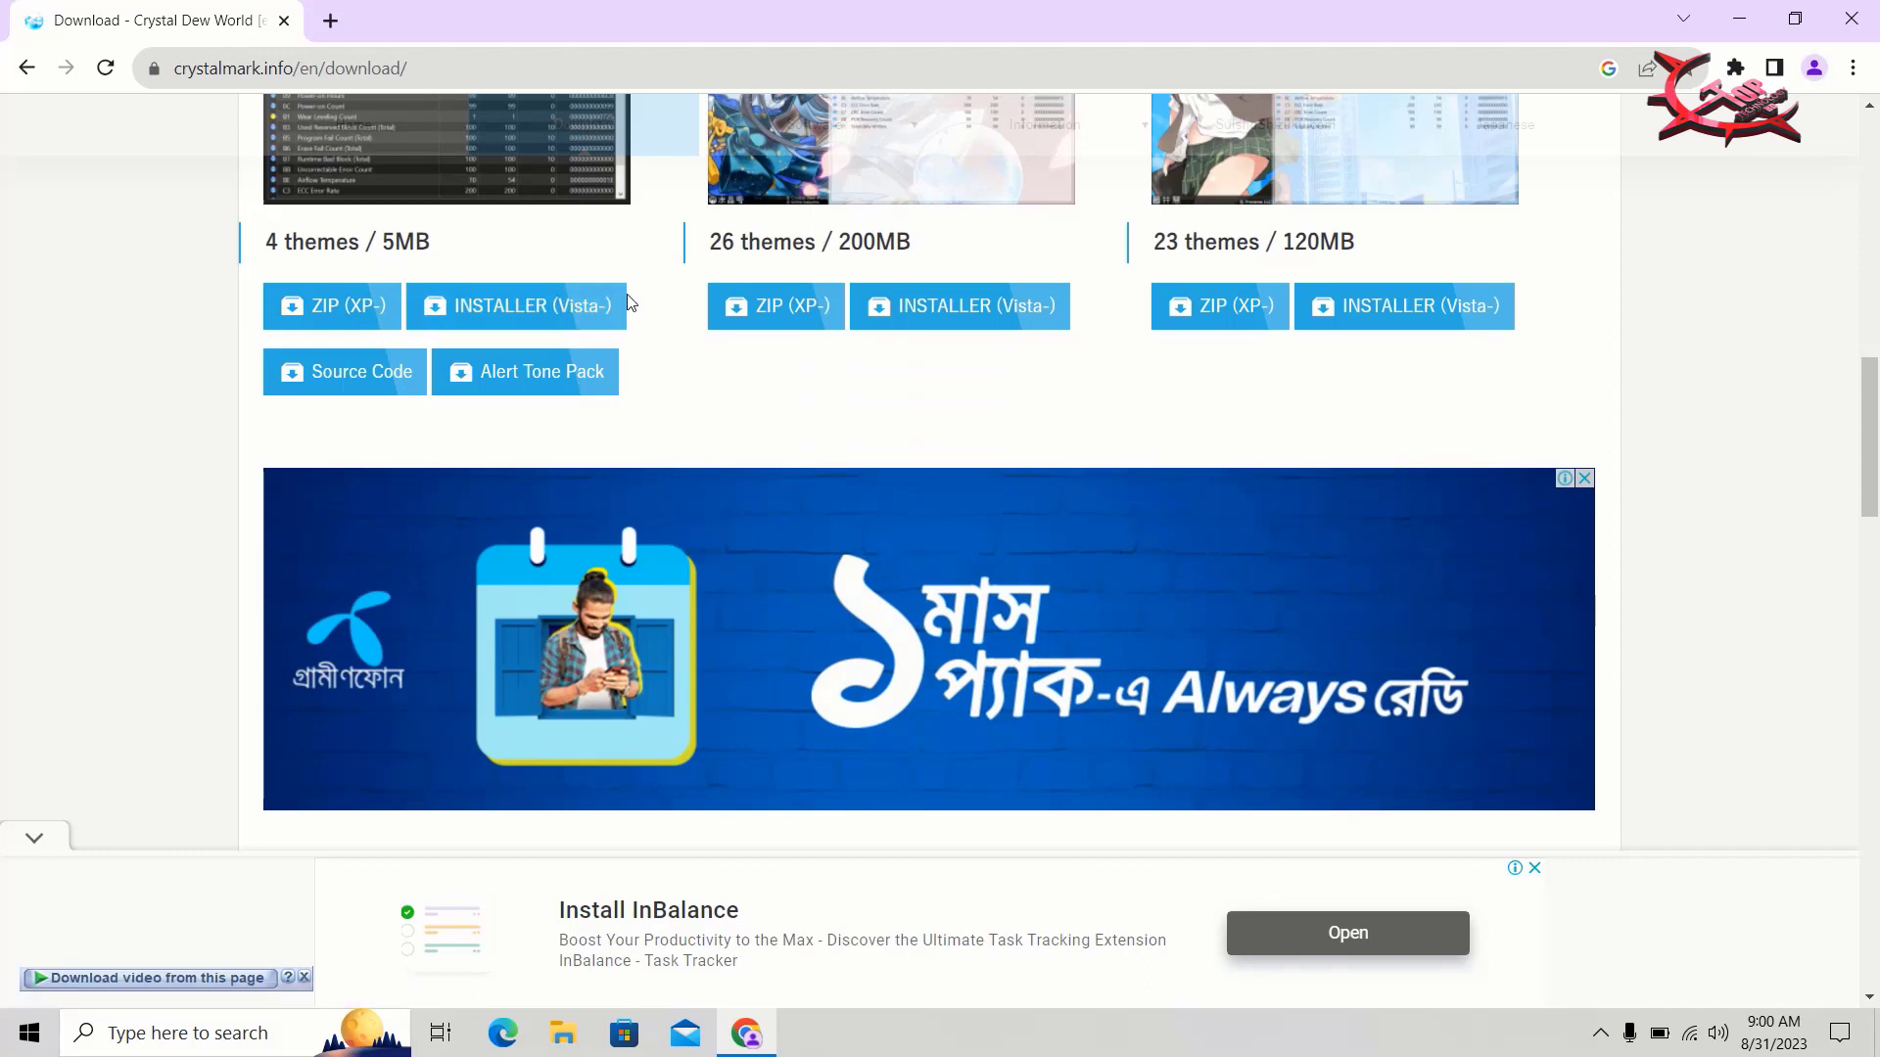
{"action": "left_click", "coordinate": [564, 326]}
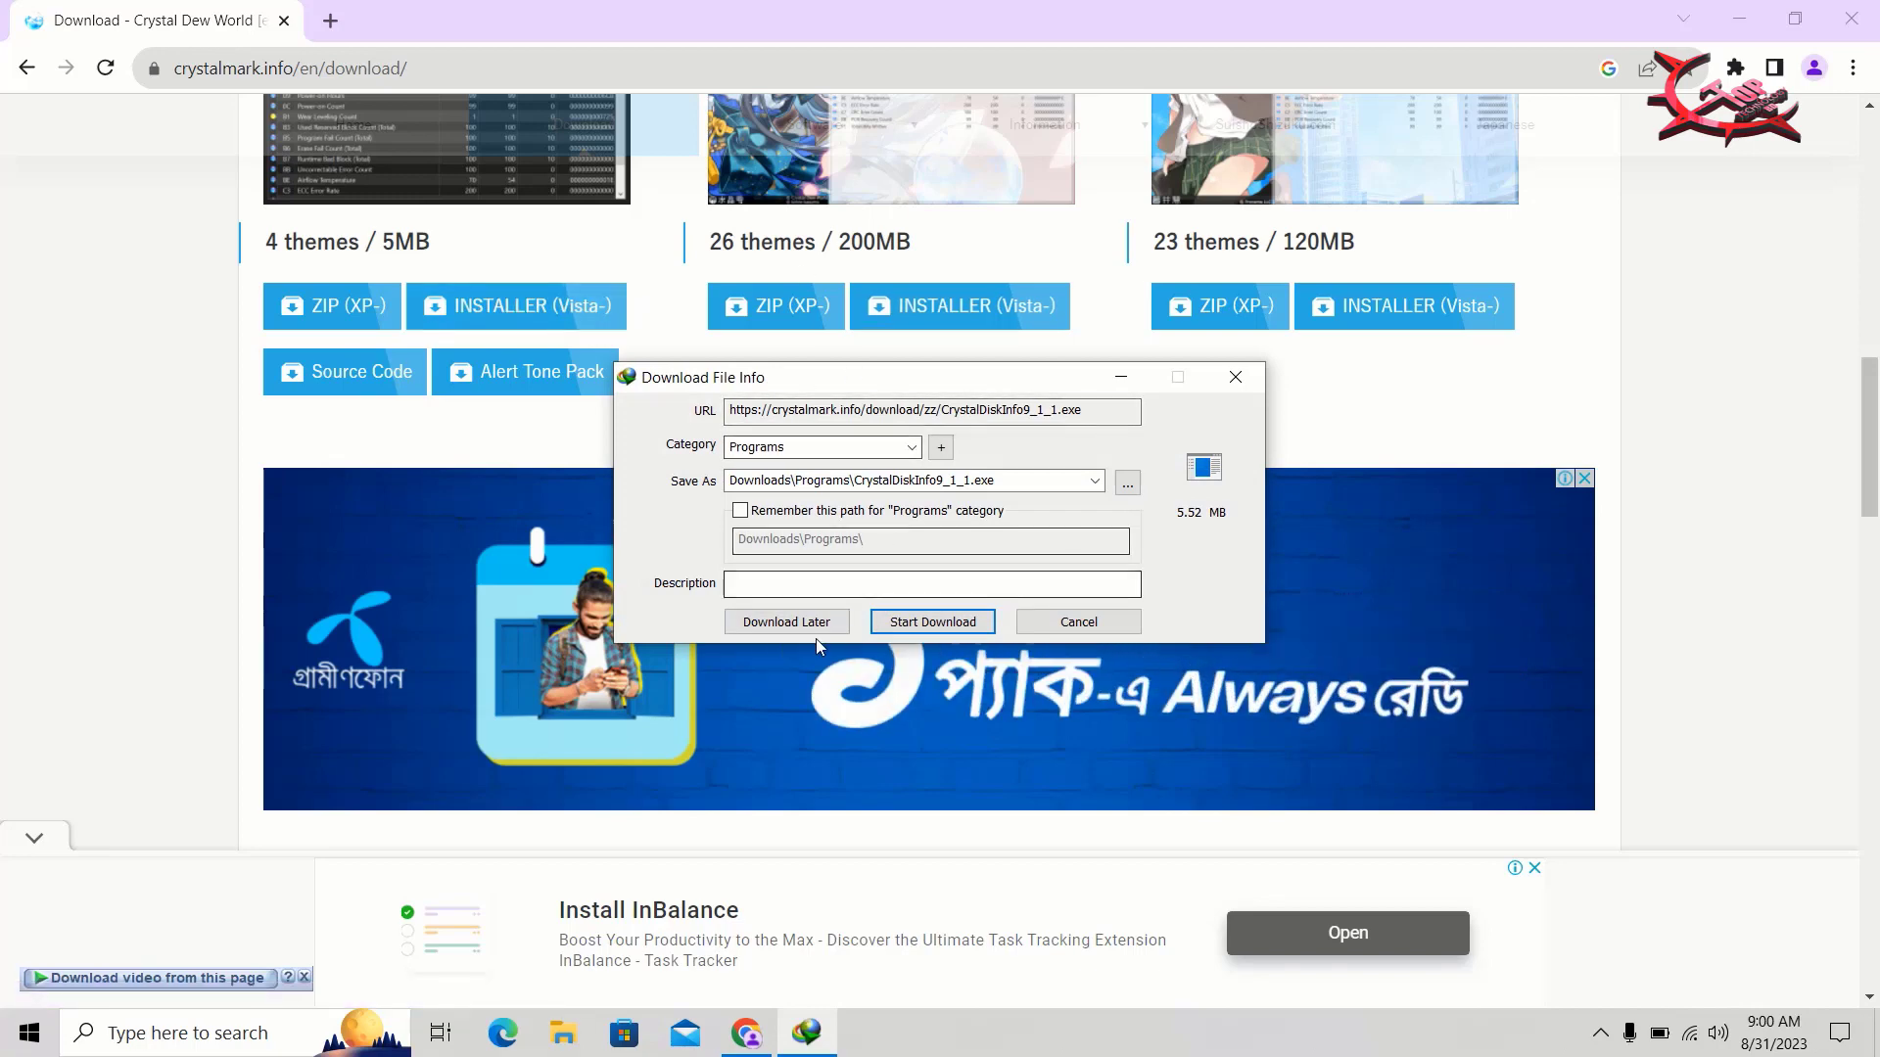
{"action": "left_click", "coordinate": [926, 621]}
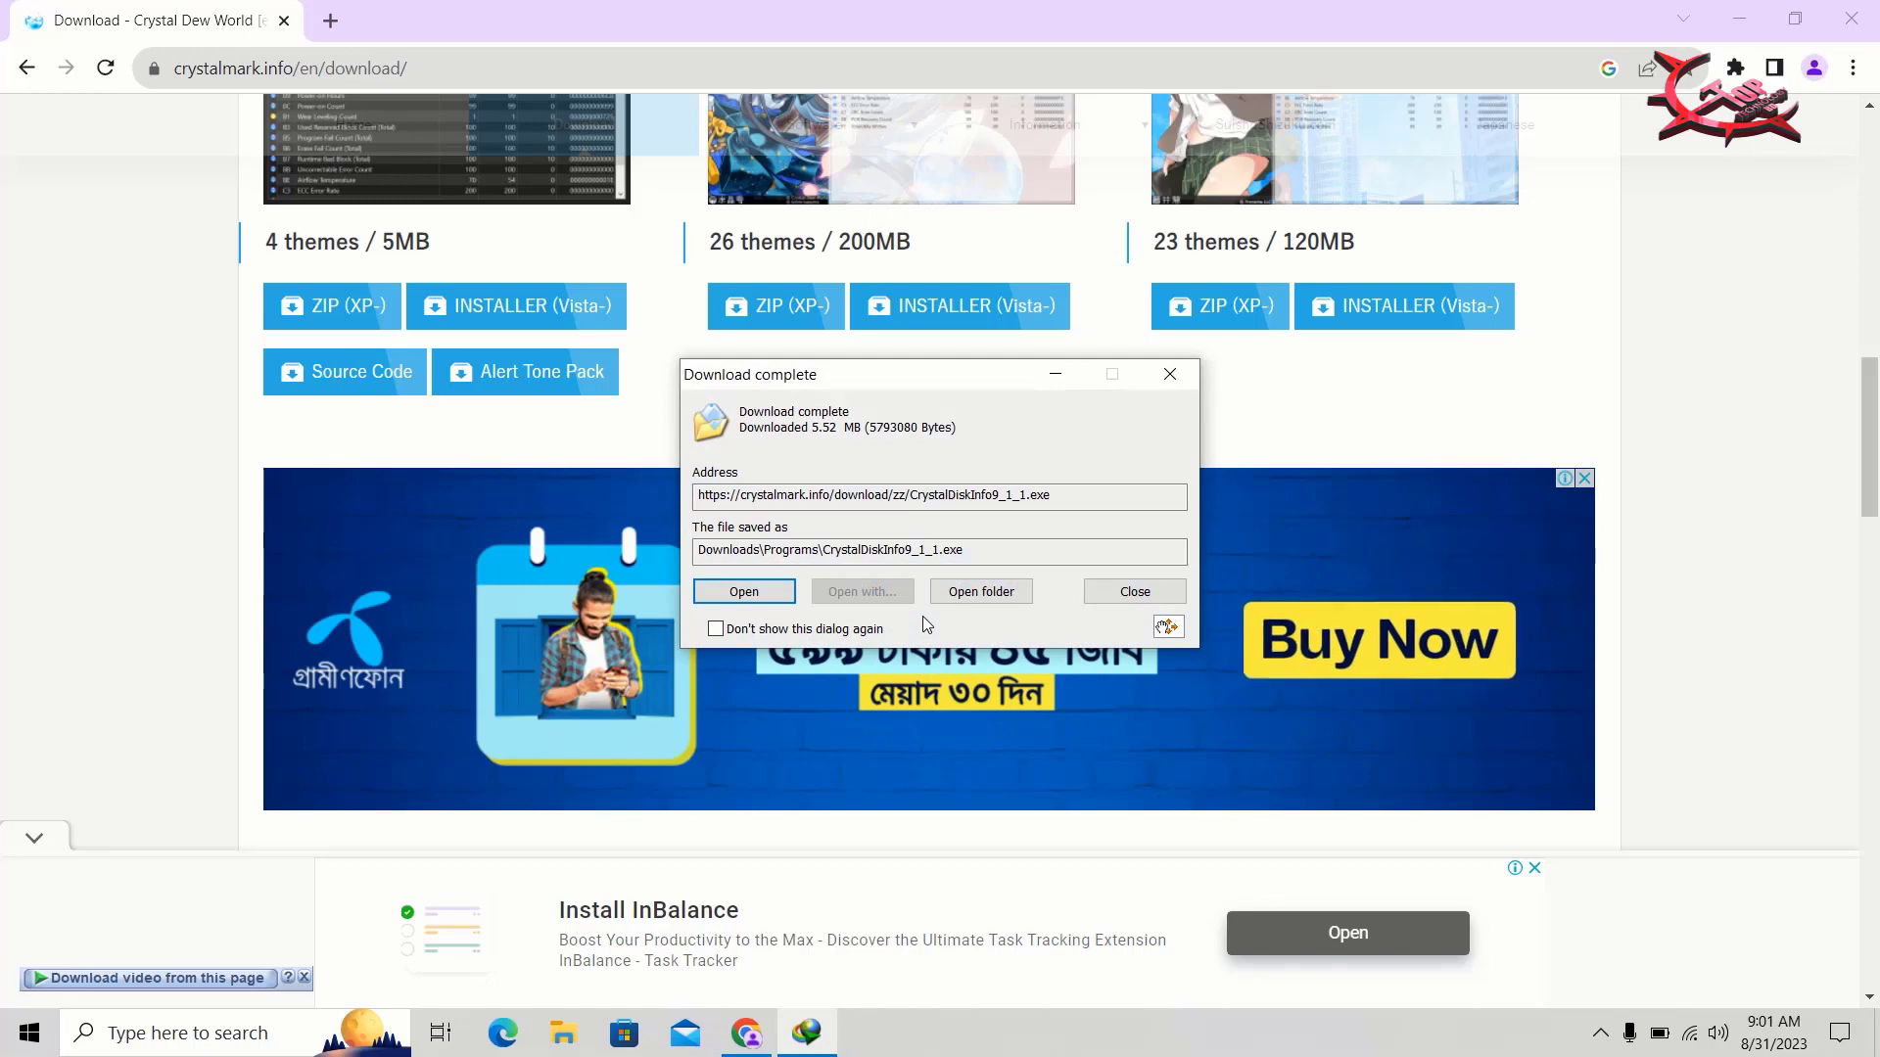
Step: Run the downloaded CrystalDiskInfo installer, accept the license agreement and start the installation with a desktop shortcut
{"action": "left_click", "coordinate": [768, 595]}
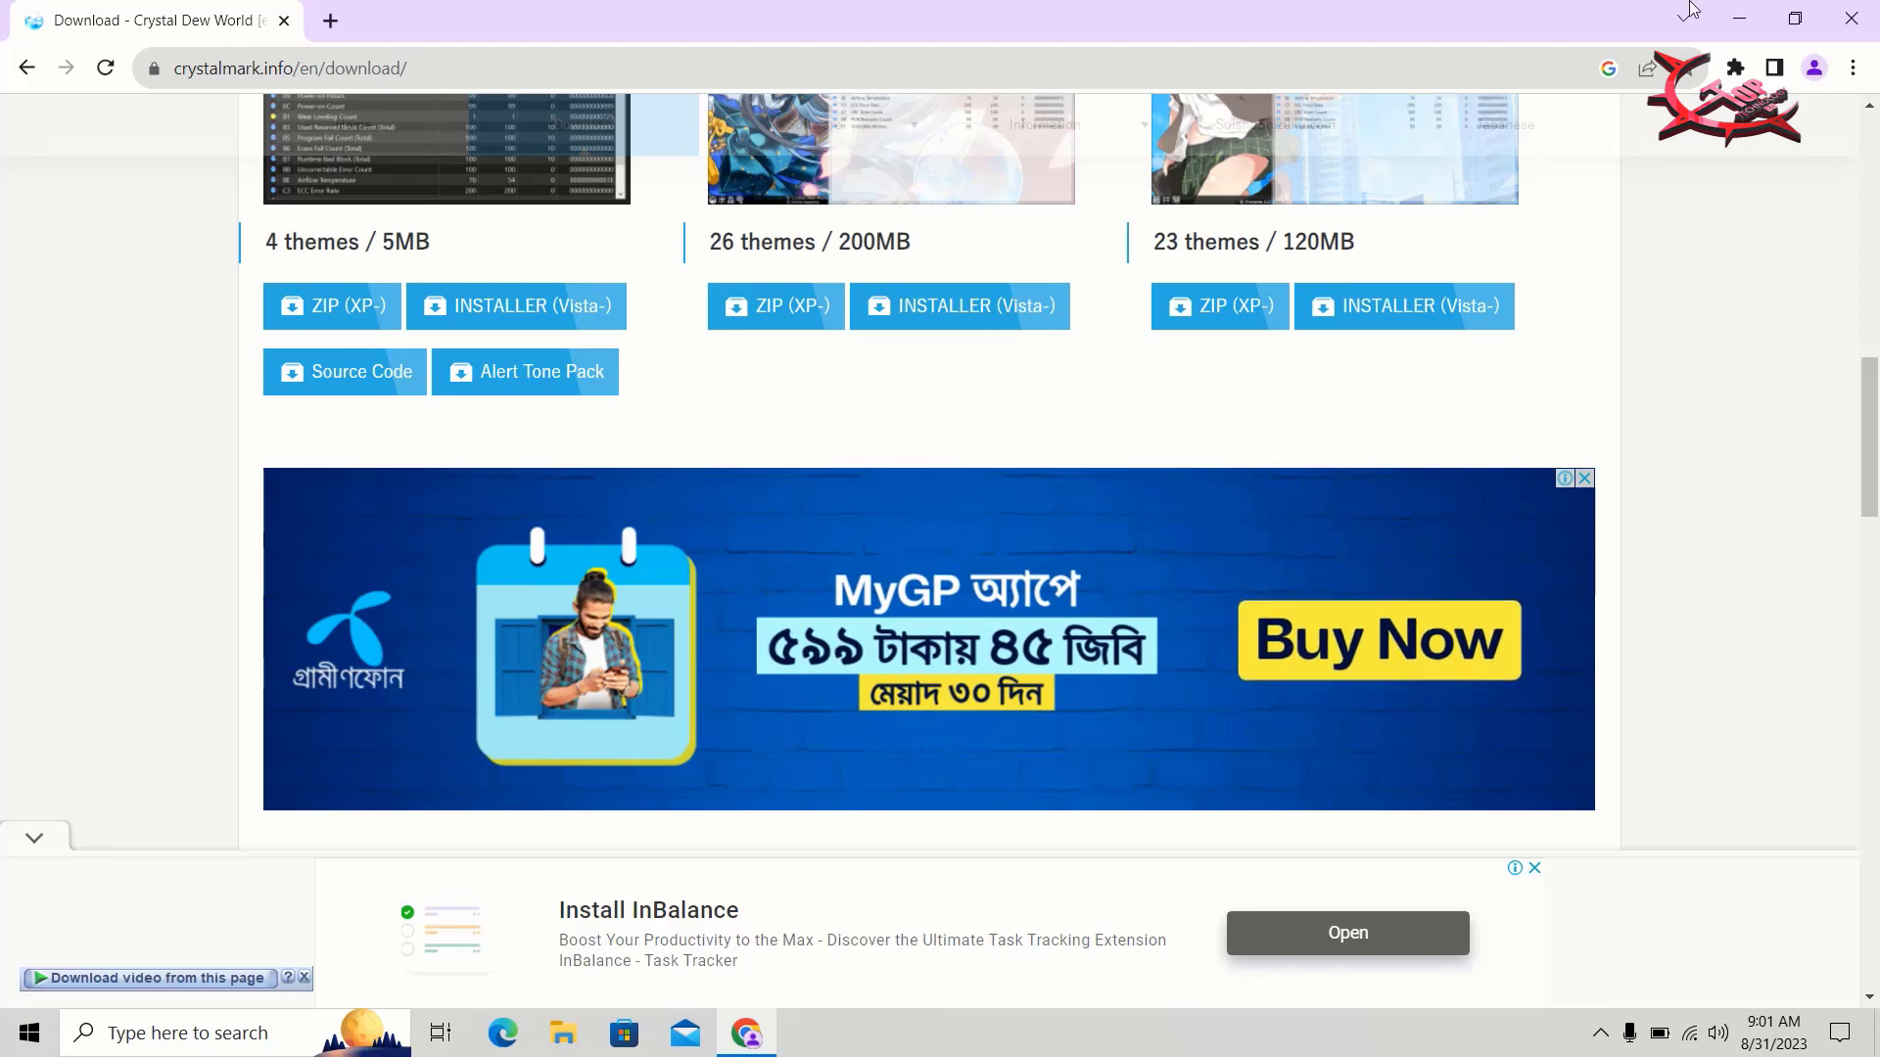
{"action": "left_click", "coordinate": [1739, 17]}
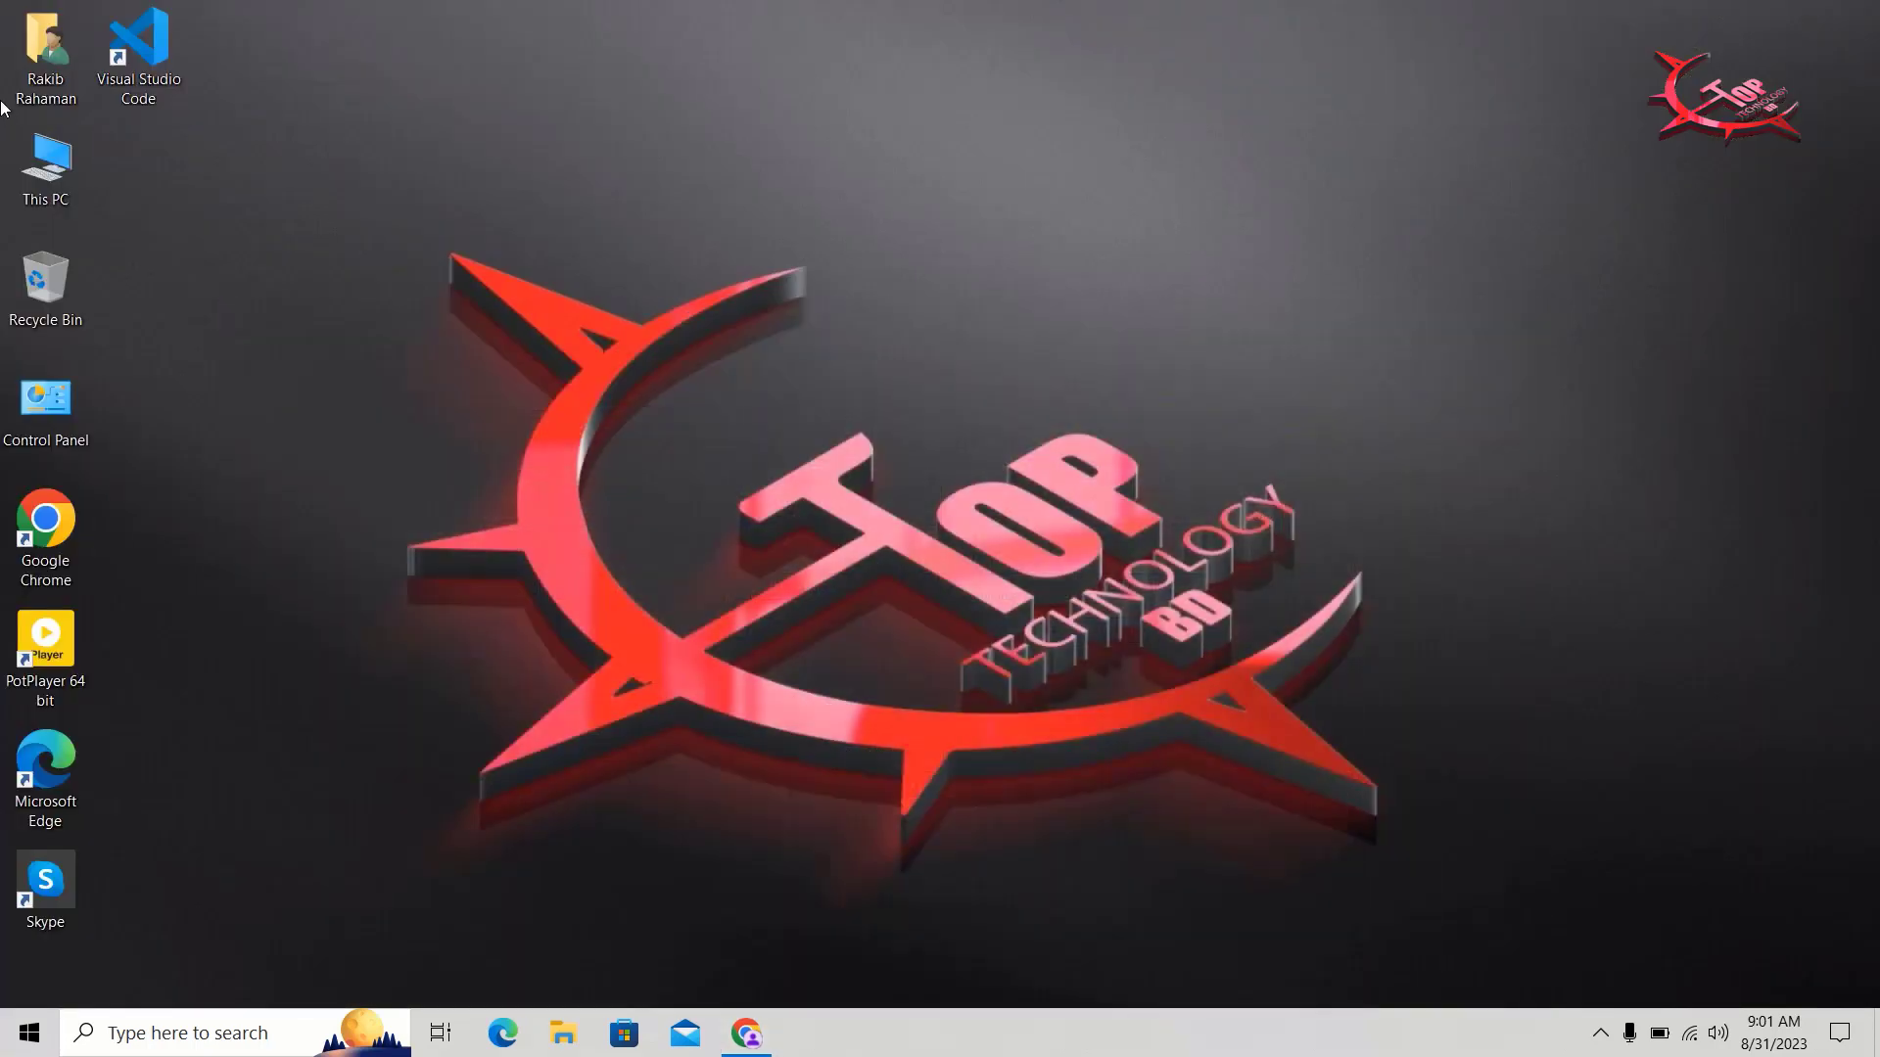
{"action": "double_click", "coordinate": [68, 137]}
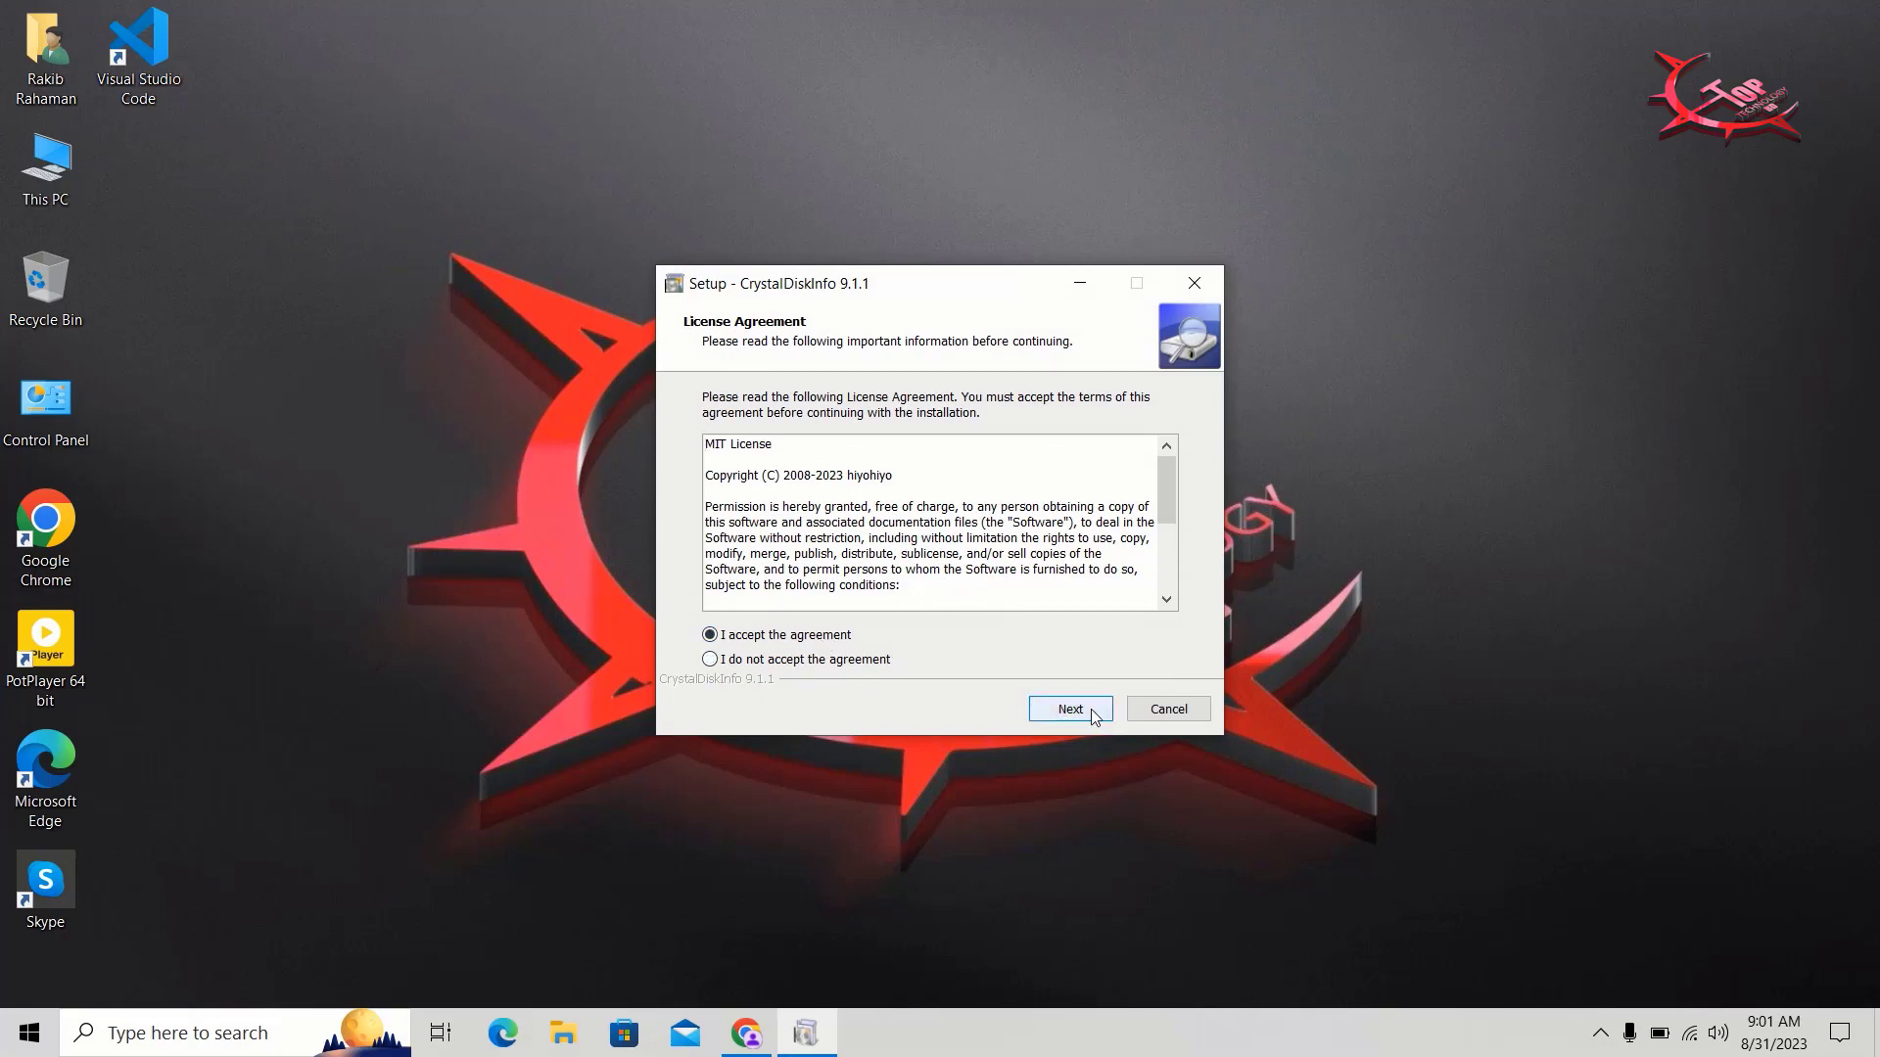
{"action": "left_click", "coordinate": [1070, 709]}
{"action": "left_click", "coordinate": [1070, 709]}
{"action": "left_click", "coordinate": [1094, 715]}
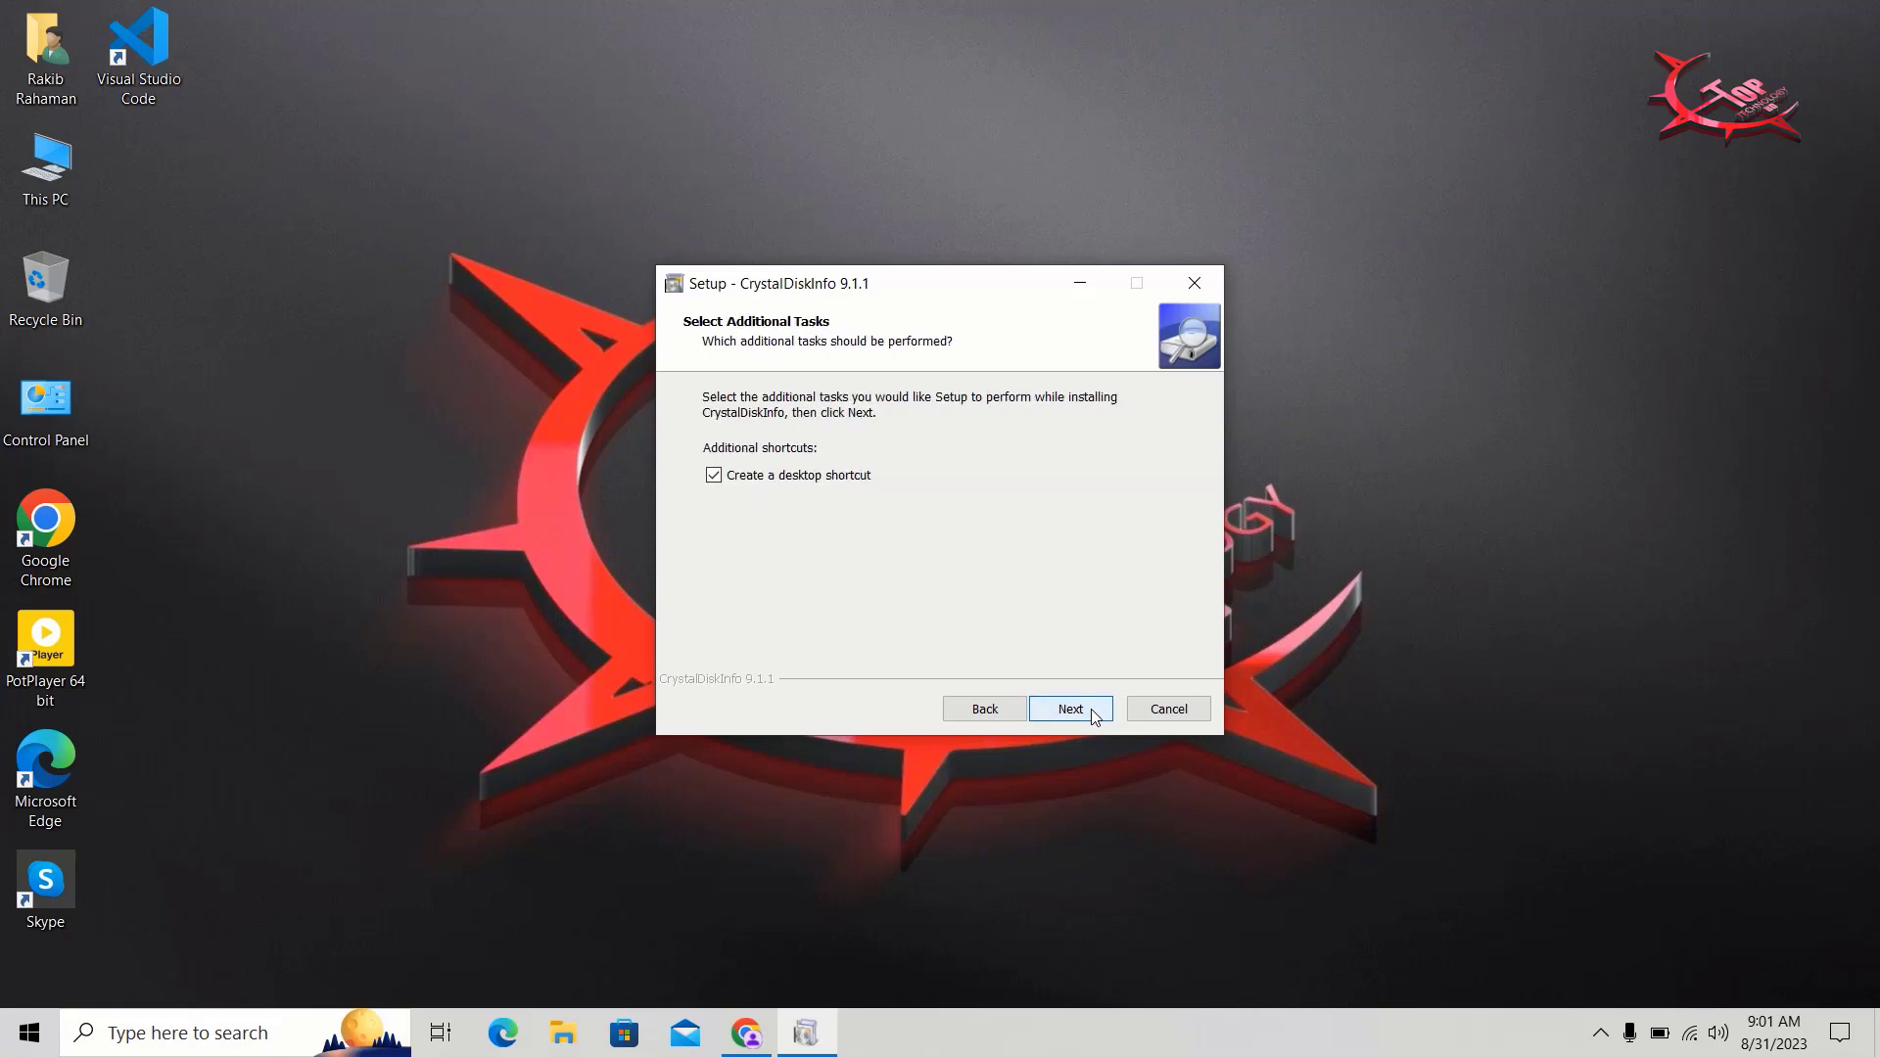
{"action": "left_click", "coordinate": [1093, 715]}
{"action": "left_click", "coordinate": [1094, 715]}
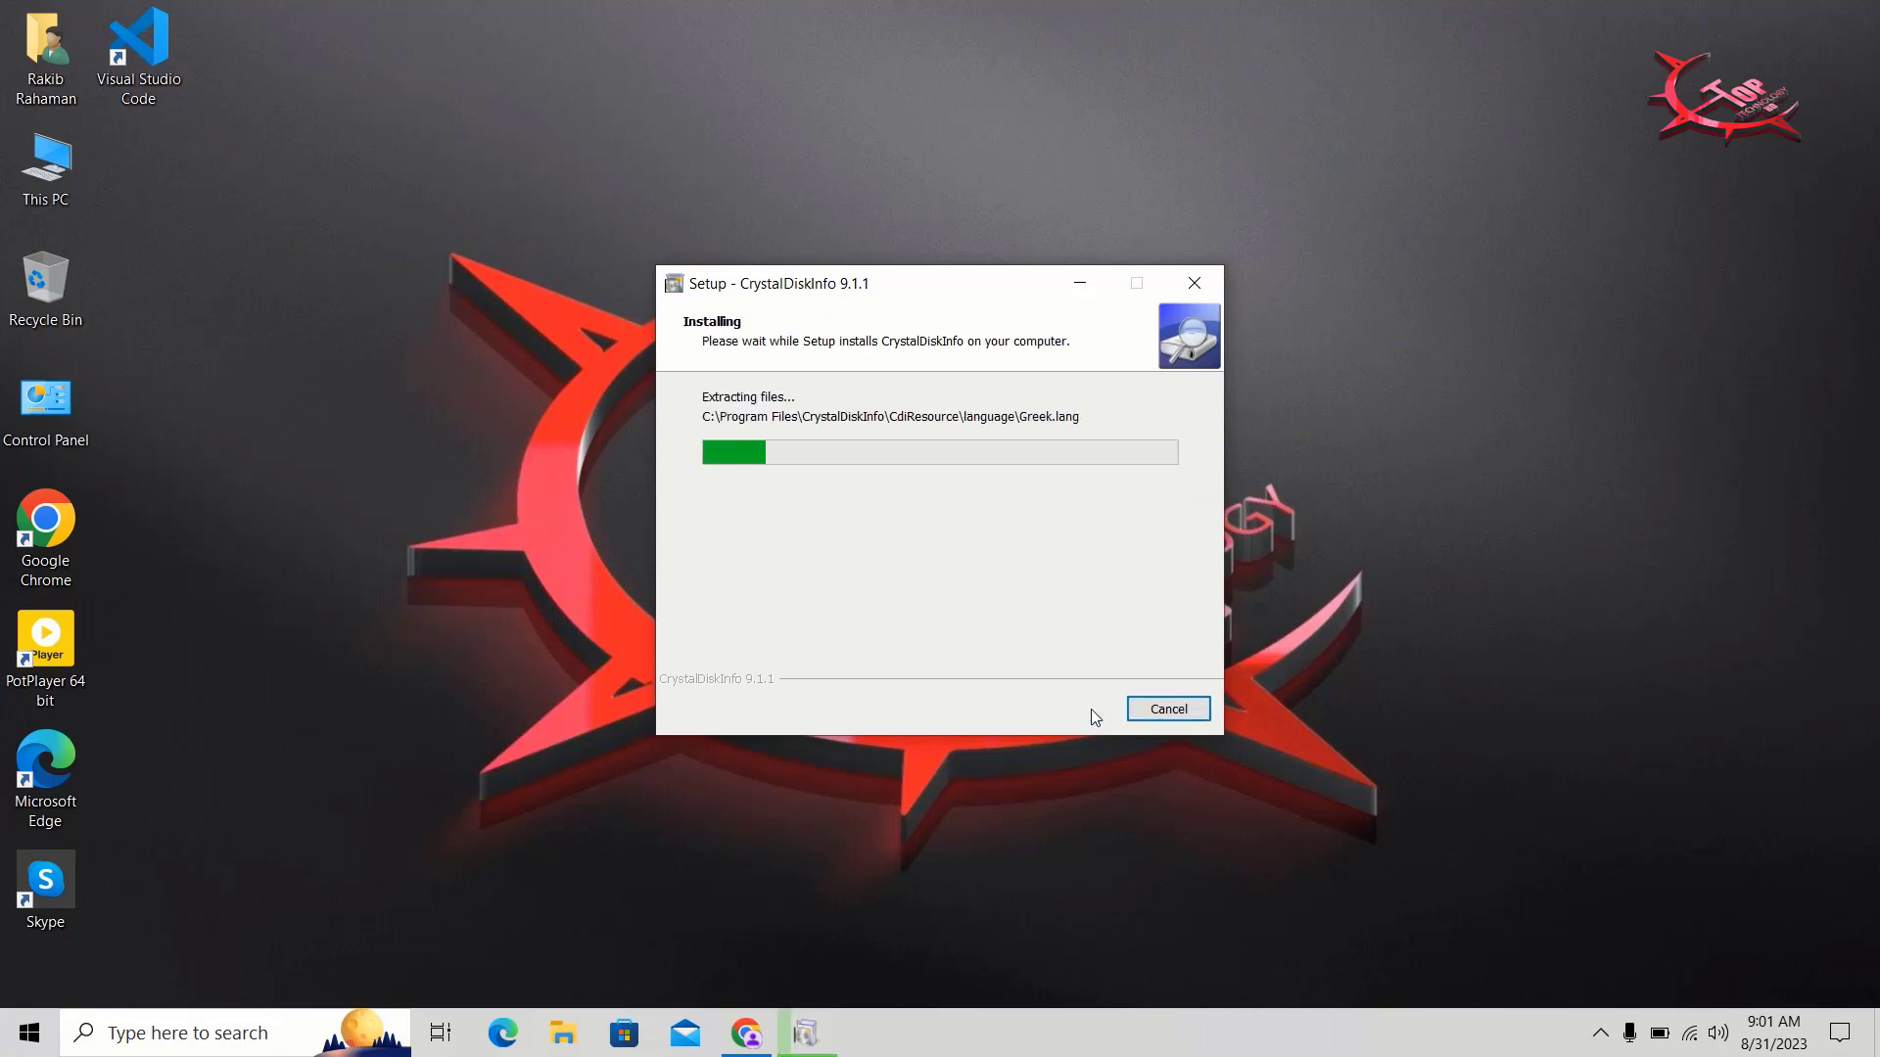
Step: Switch back to Chrome, search for macrorit in a new tab and open the official Macrorit site
{"action": "left_click", "coordinate": [734, 1047]}
{"action": "scroll", "coordinate": [578, 245], "scroll_direction": "up", "scroll_amount": 10}
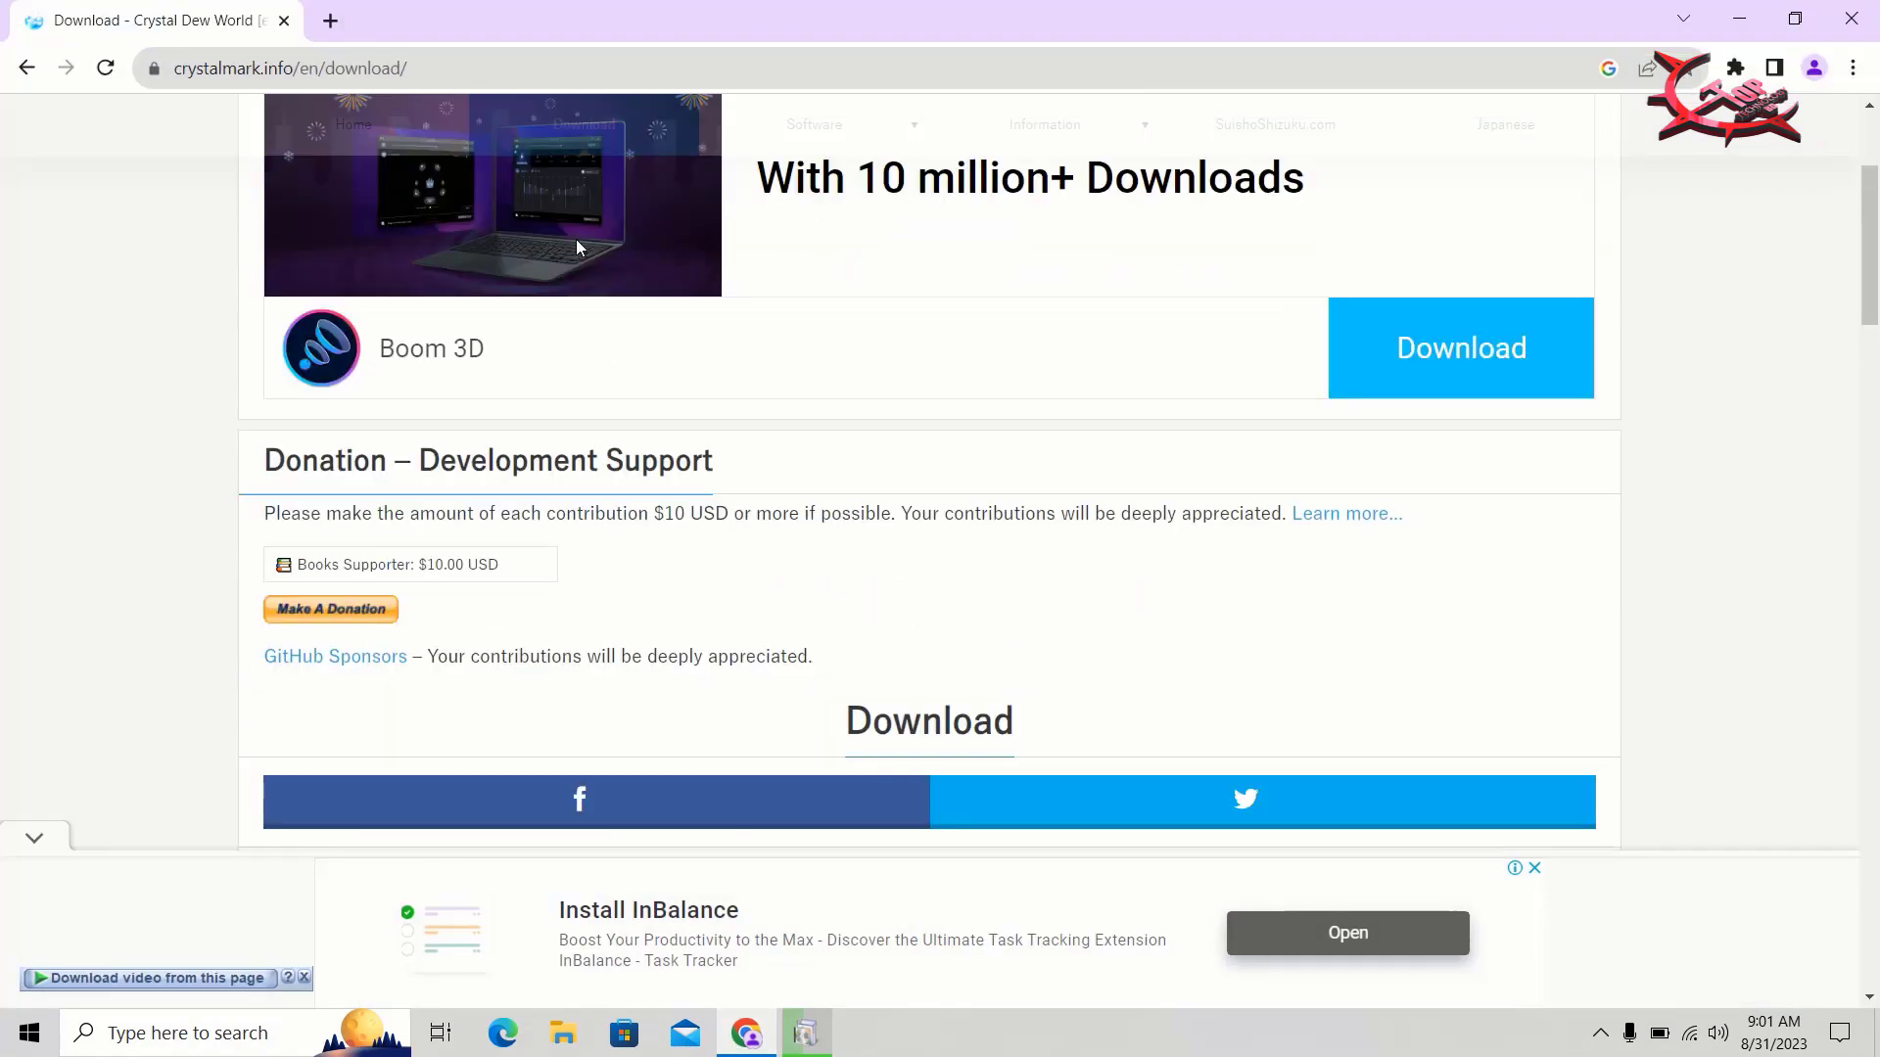
{"action": "left_click", "coordinate": [330, 20]}
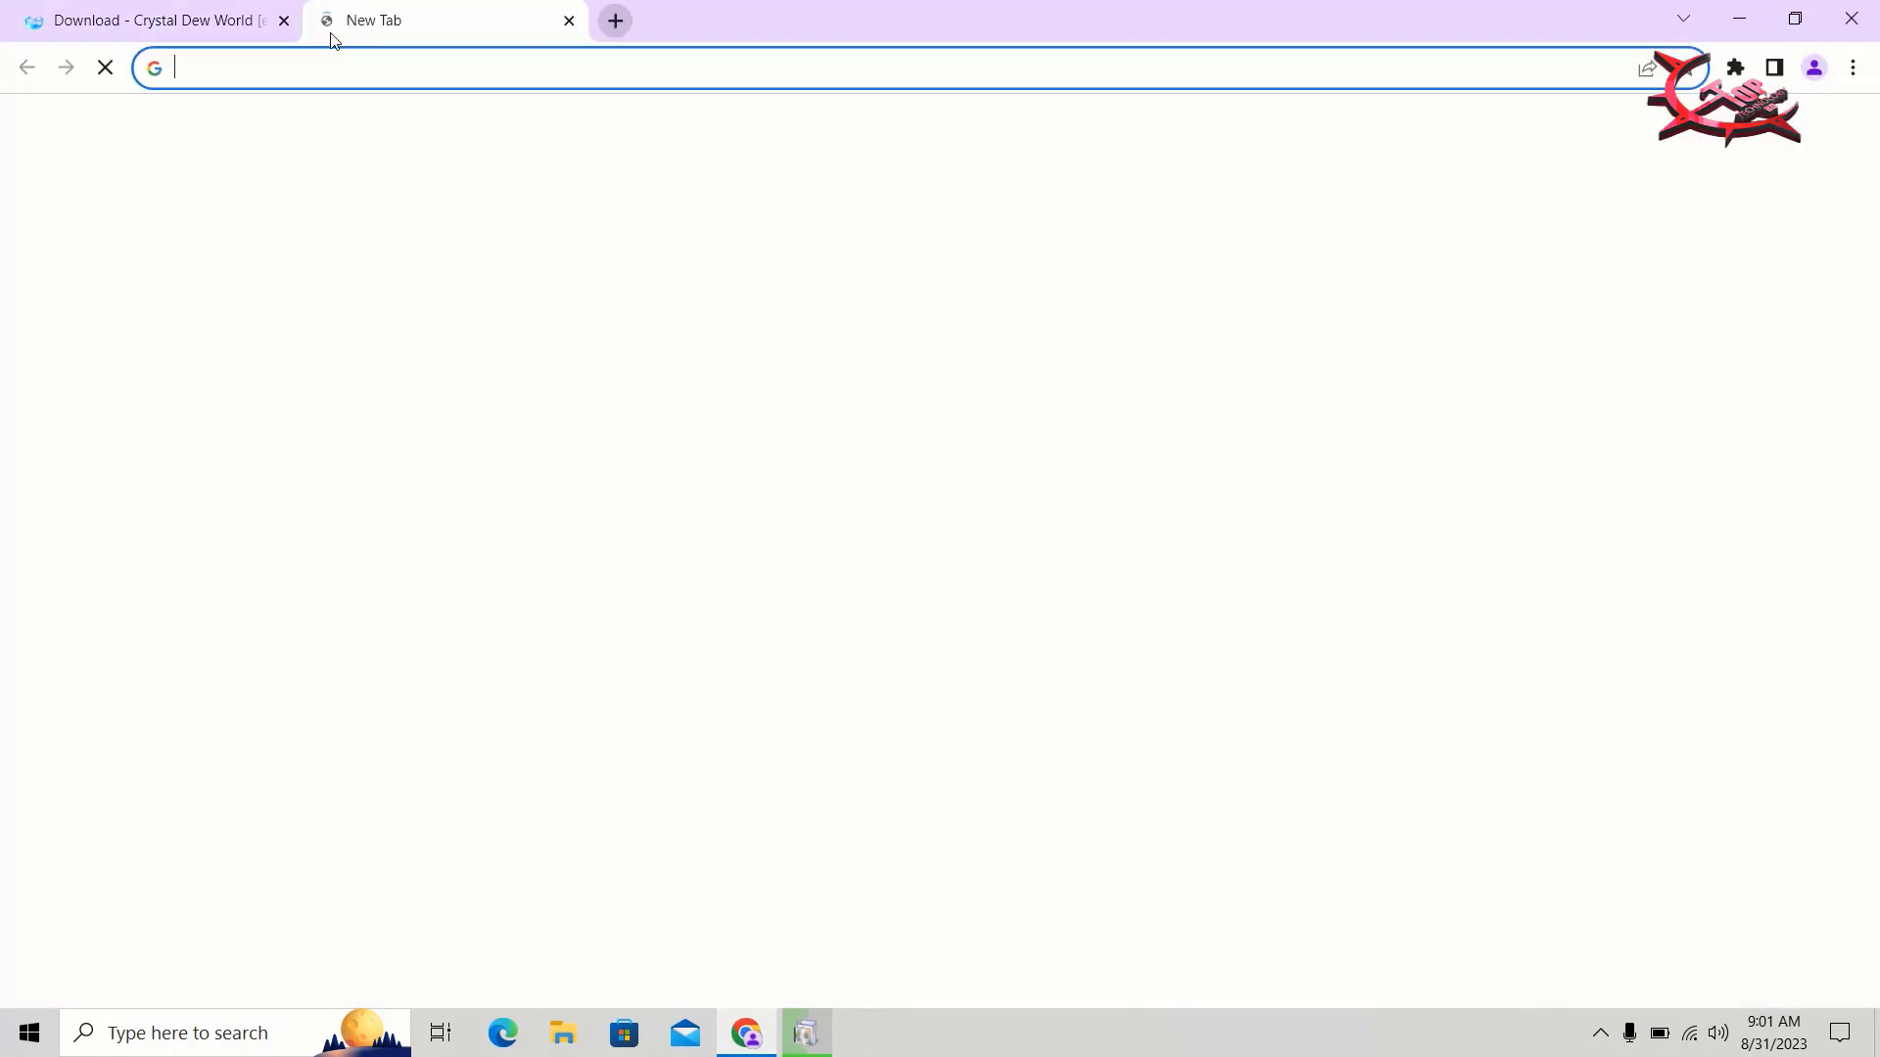
{"action": "left_click", "coordinate": [387, 66]}
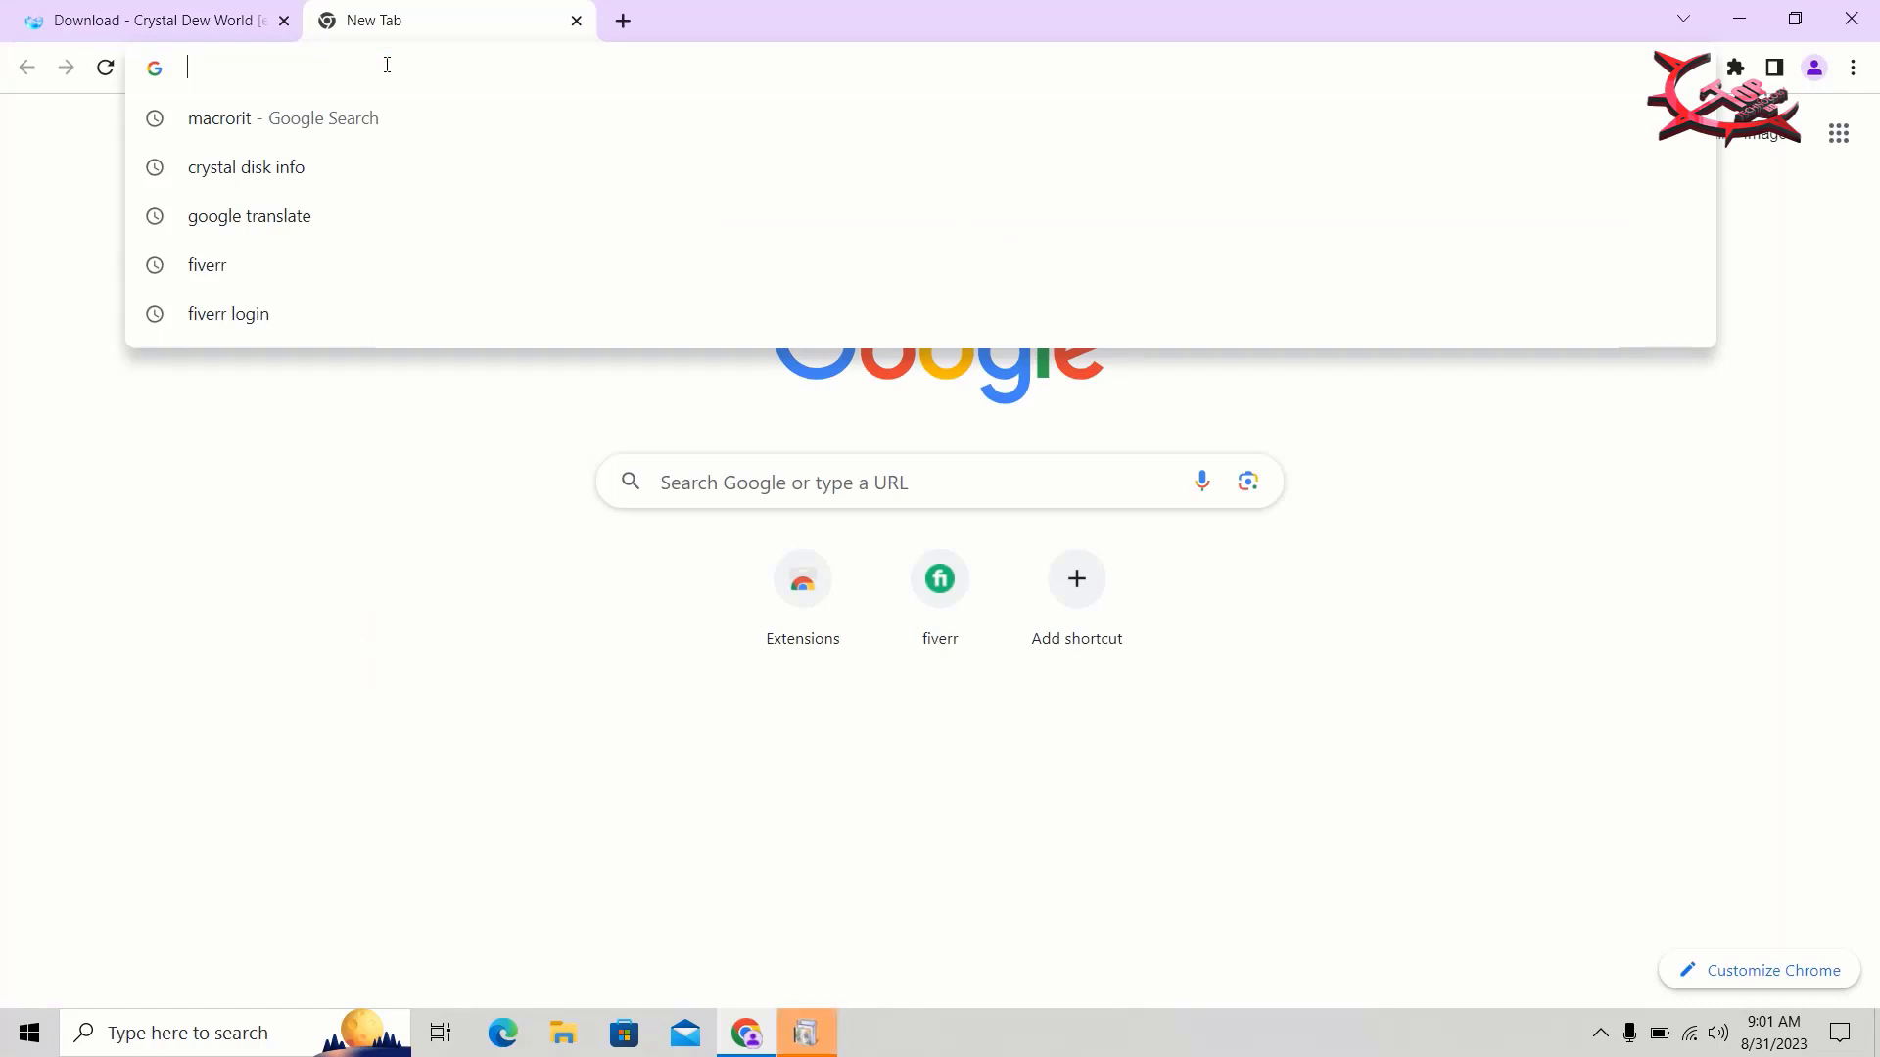
{"action": "left_click", "coordinate": [372, 99]}
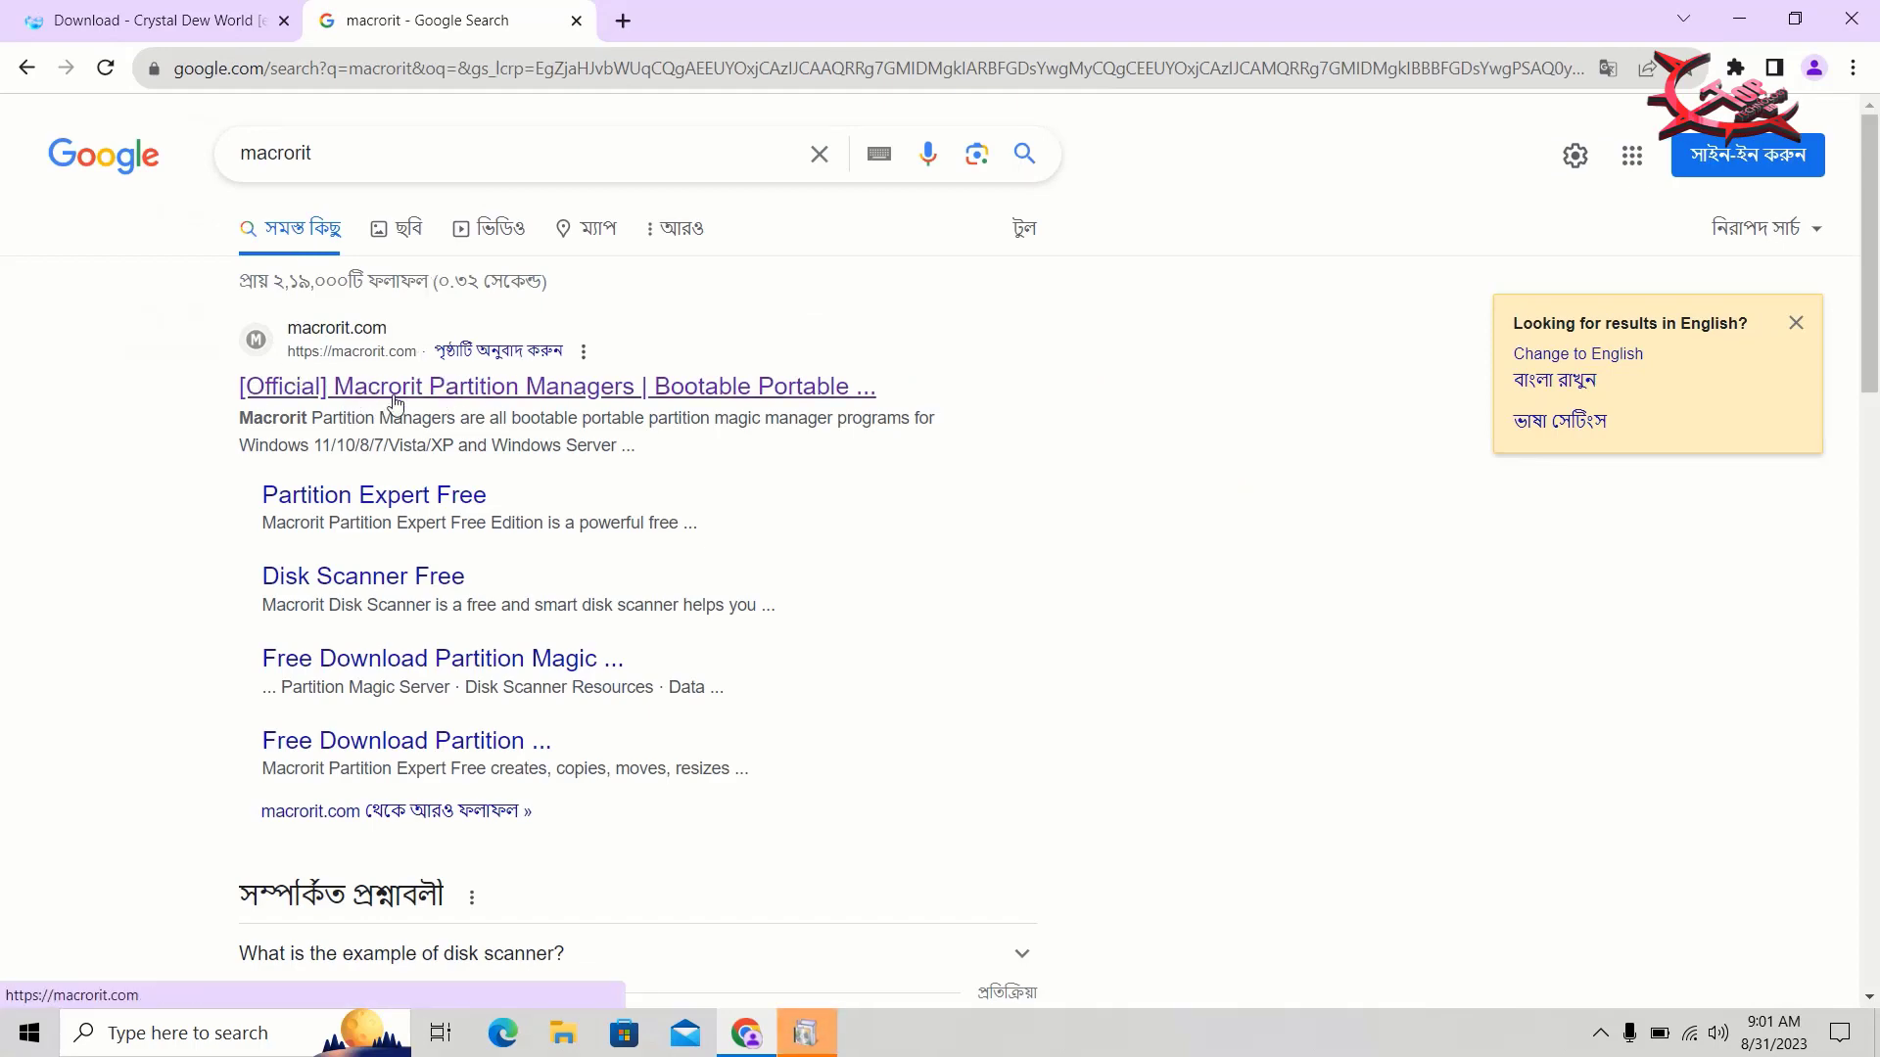
{"action": "left_click", "coordinate": [394, 400]}
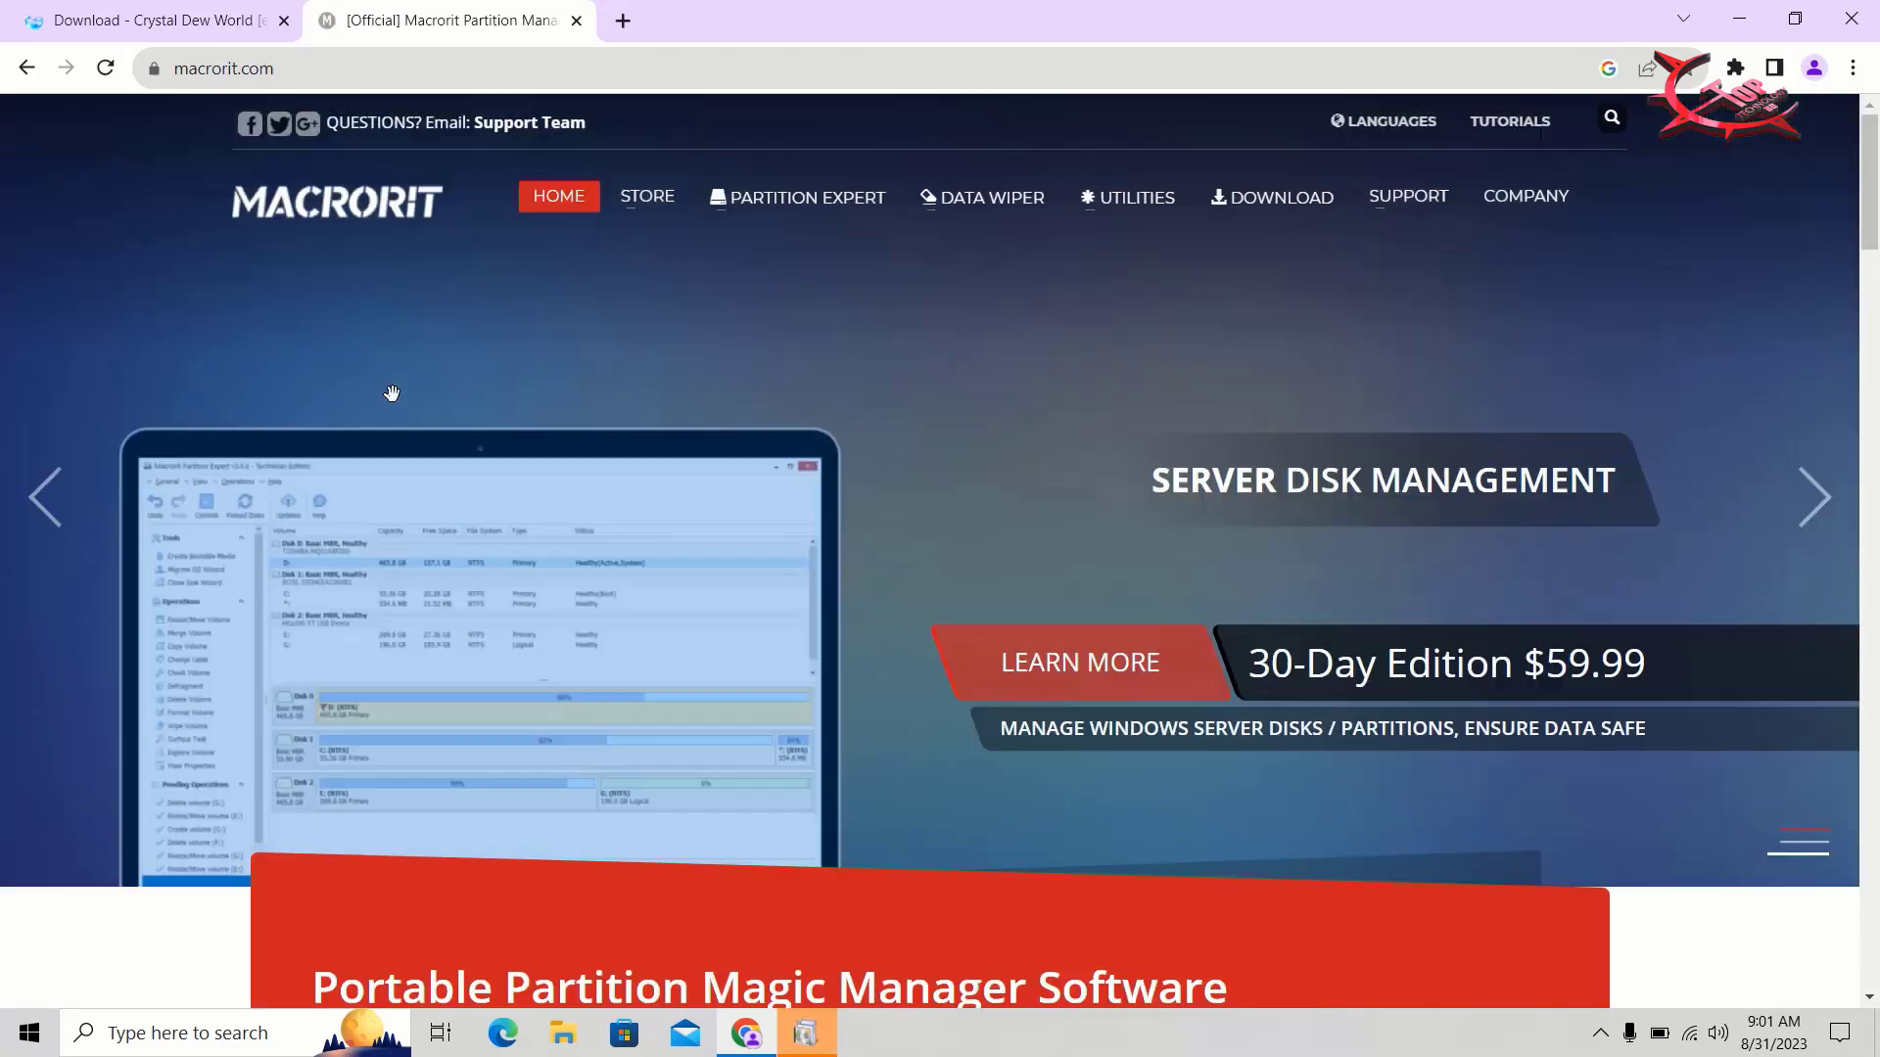
Step: Download the install package of the free Partition Expert edition from the edition comparison table, keeping the download in the background
{"action": "scroll", "coordinate": [391, 395], "scroll_direction": "down", "scroll_amount": 15}
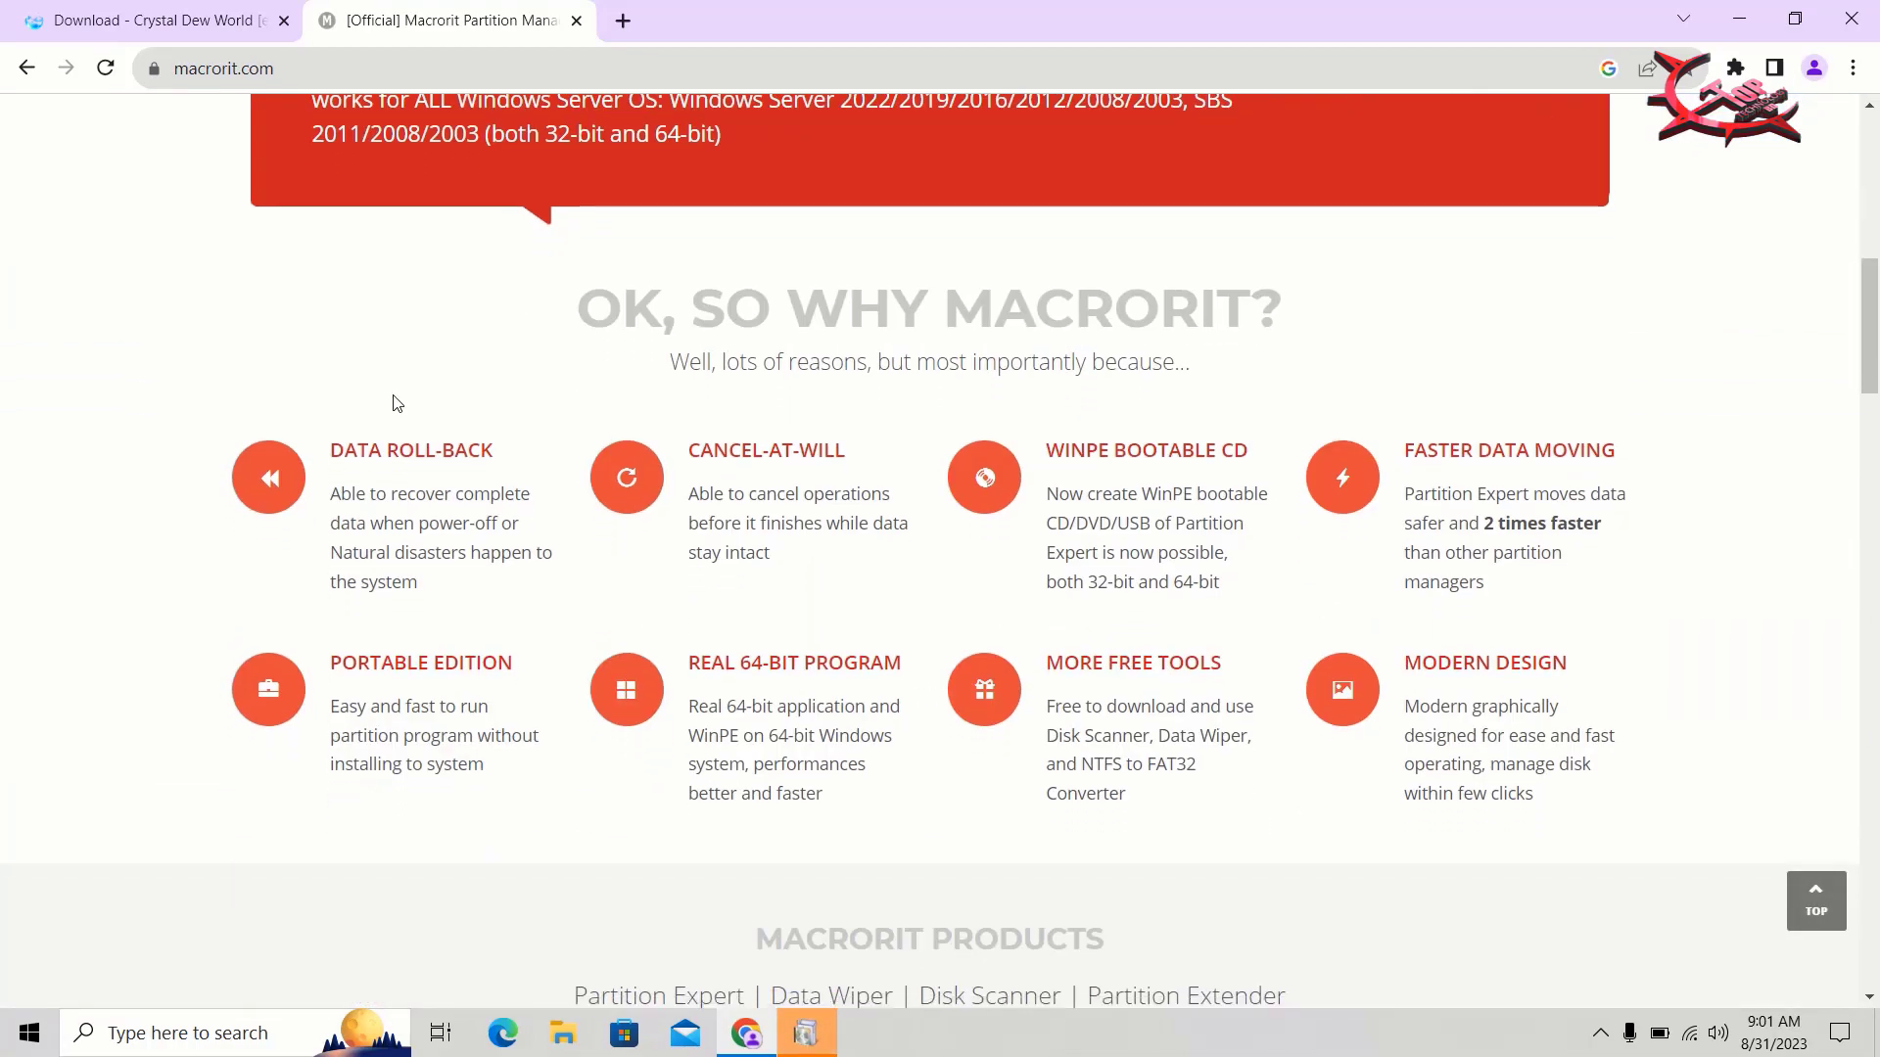
{"action": "scroll", "coordinate": [392, 395], "scroll_direction": "down", "scroll_amount": 4}
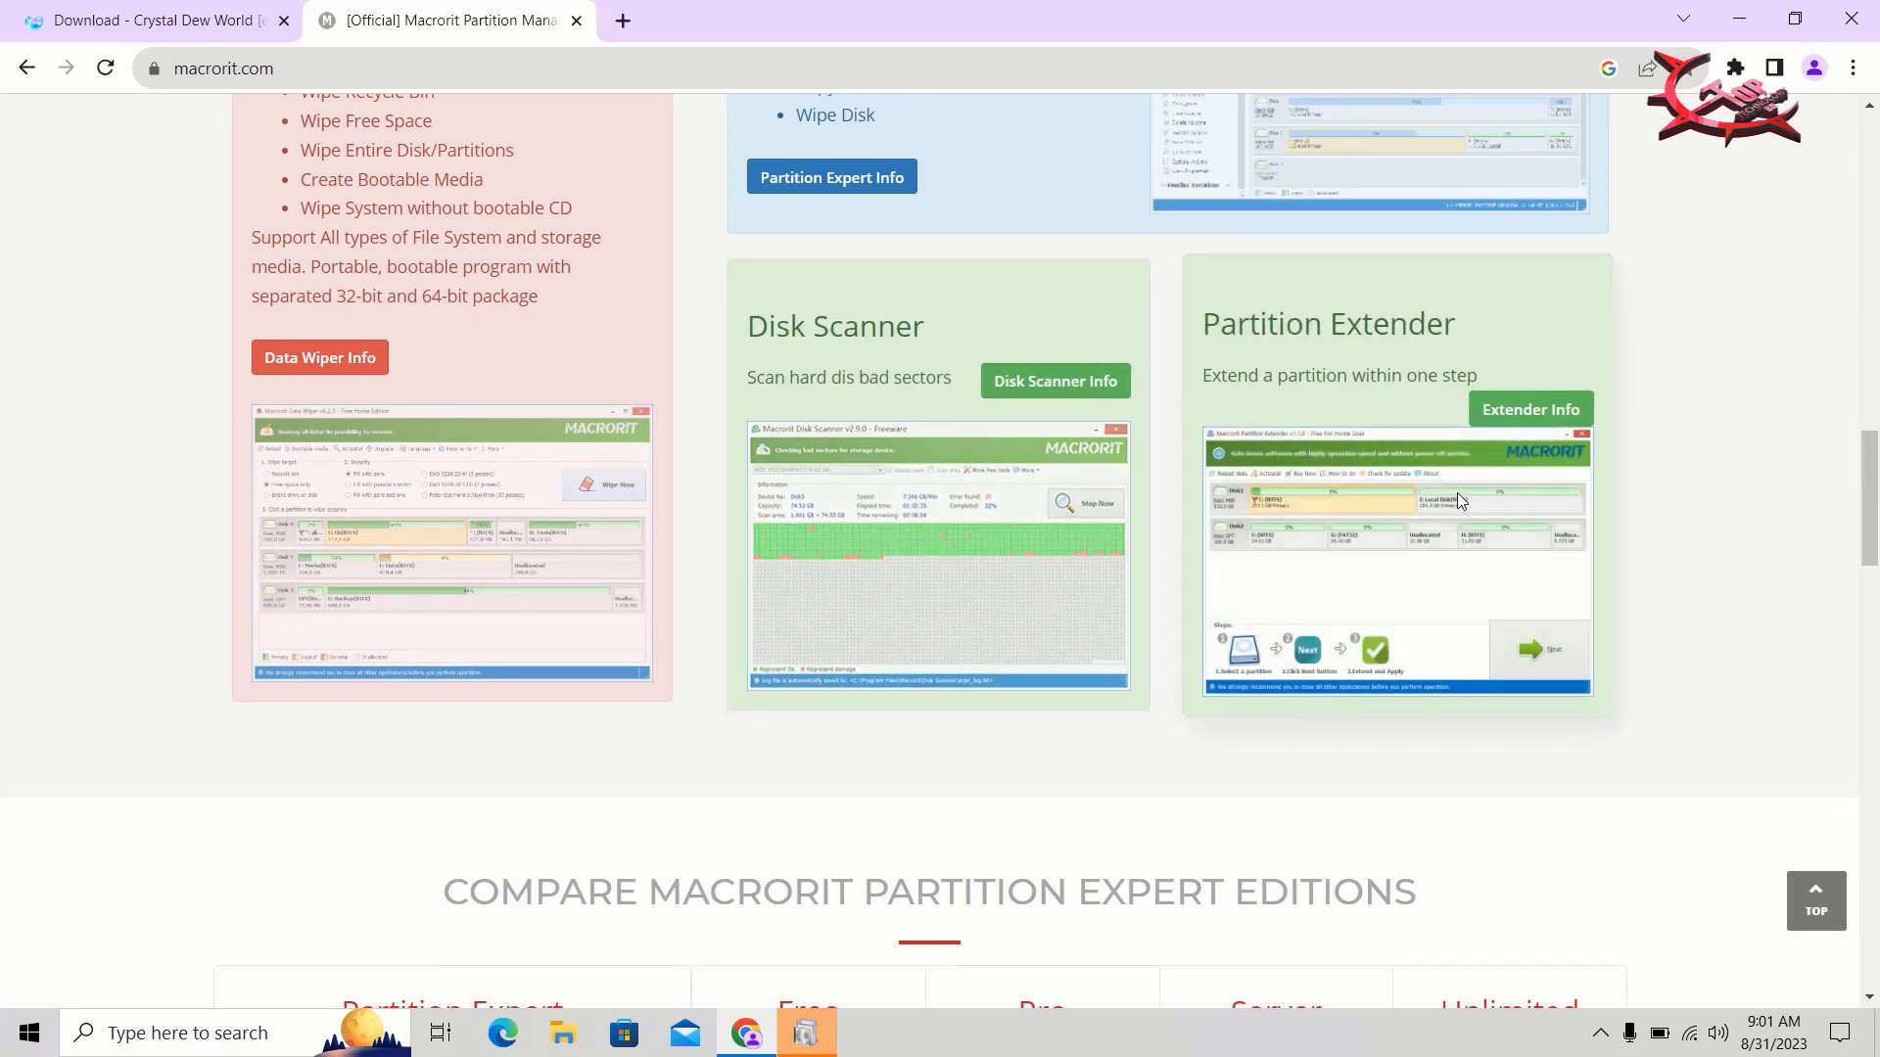
{"action": "scroll", "coordinate": [1457, 494], "scroll_direction": "down", "scroll_amount": 3}
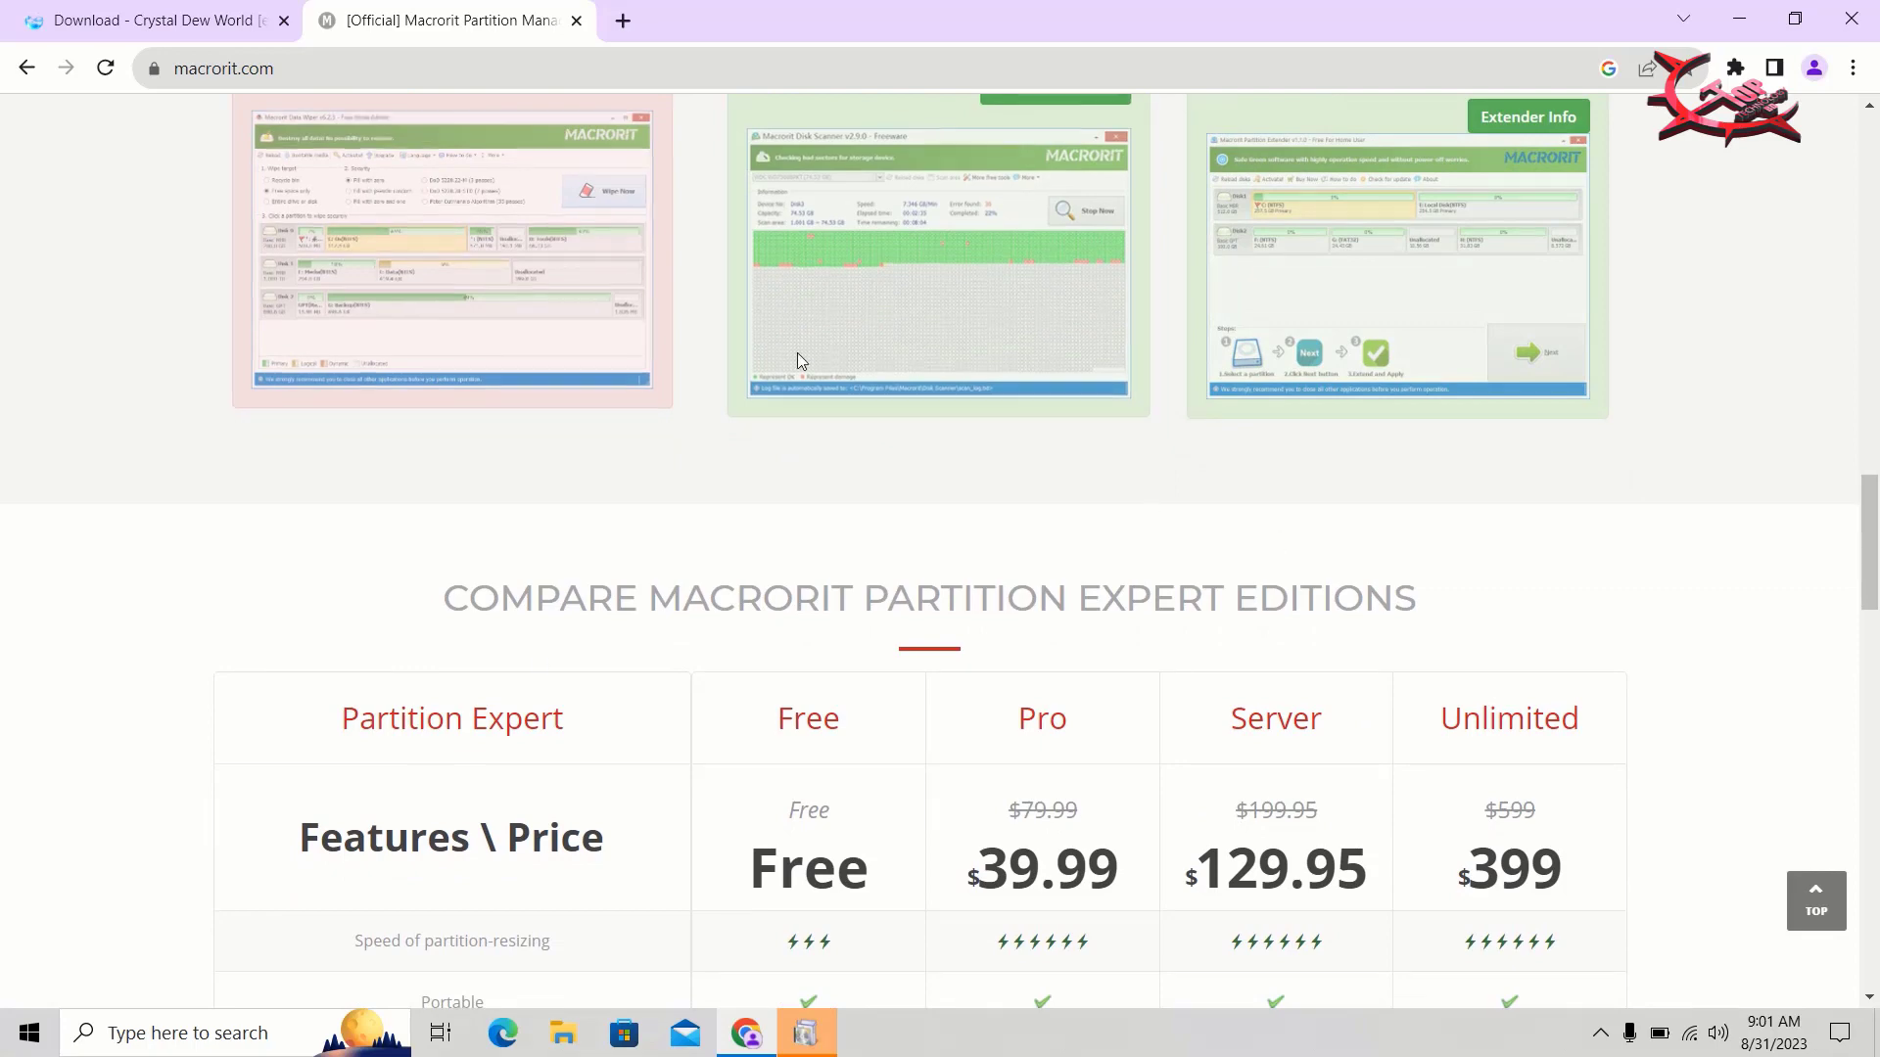
{"action": "scroll", "coordinate": [791, 408], "scroll_direction": "down", "scroll_amount": 5}
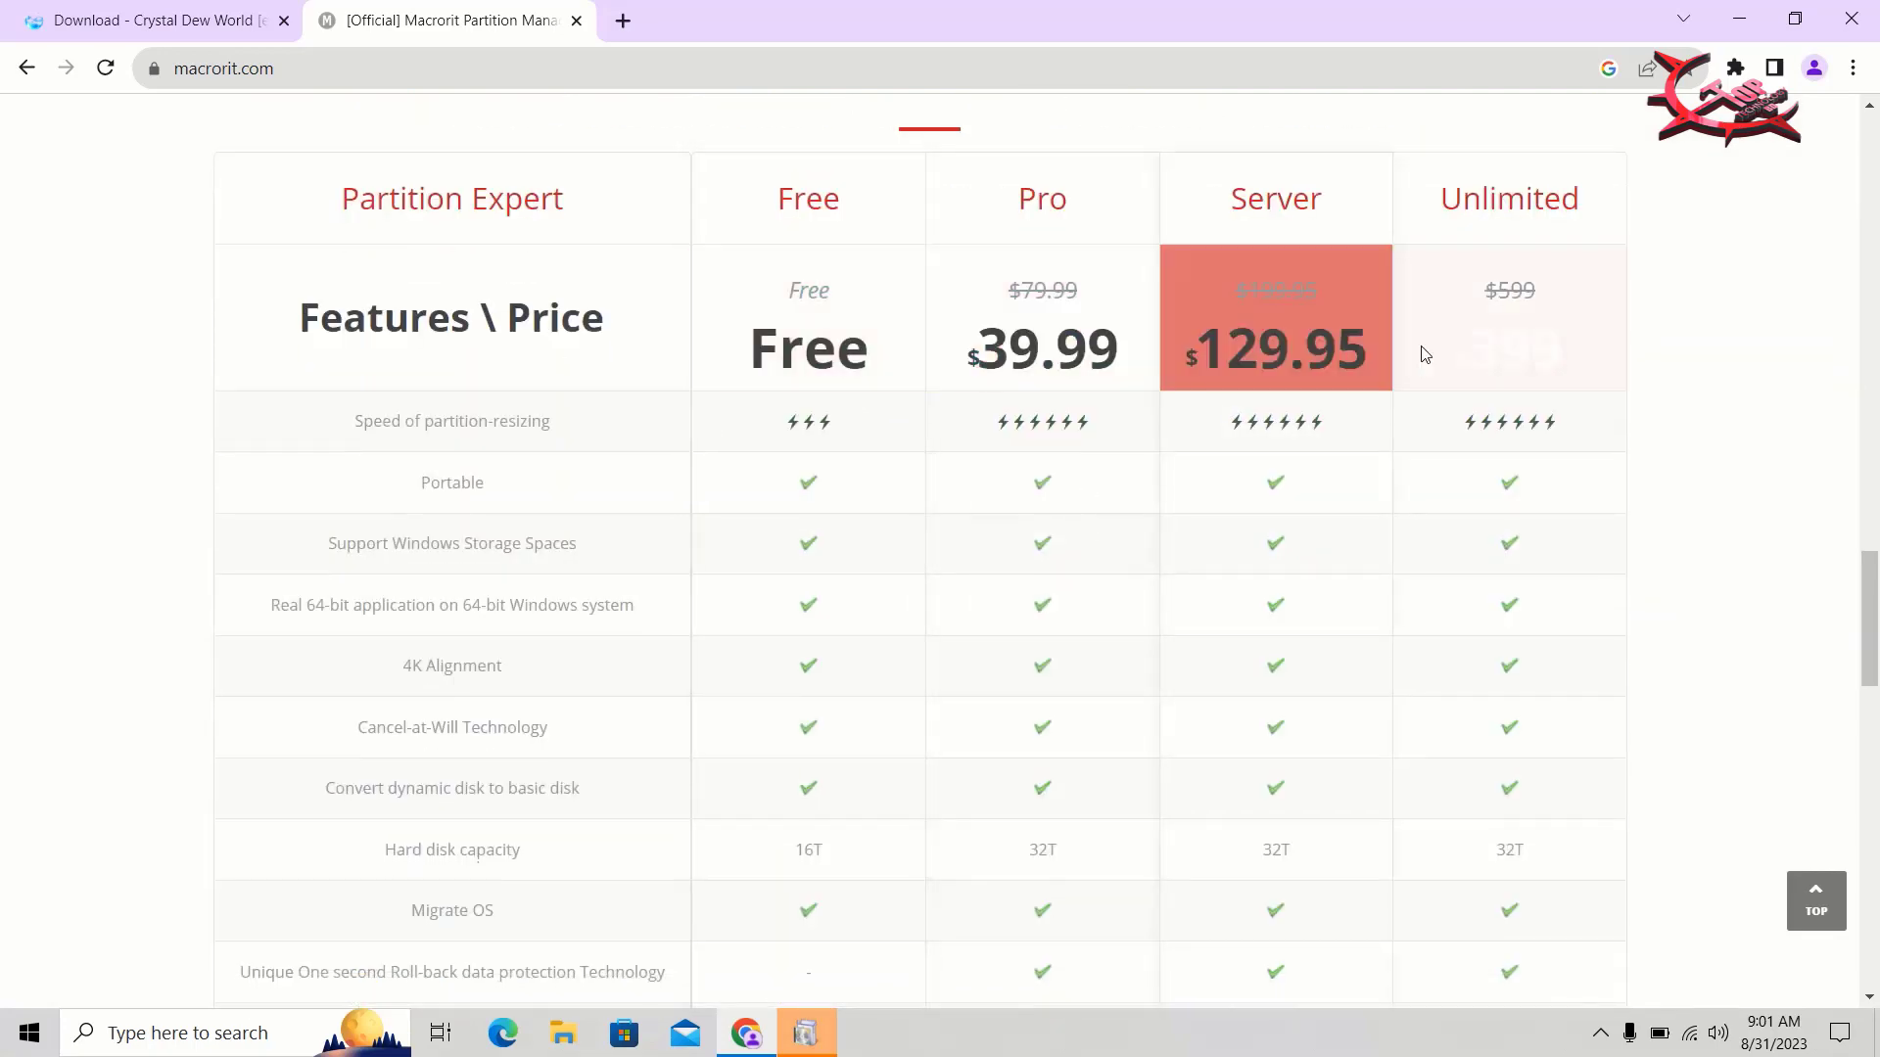
{"action": "scroll", "coordinate": [736, 521], "scroll_direction": "down", "scroll_amount": 7}
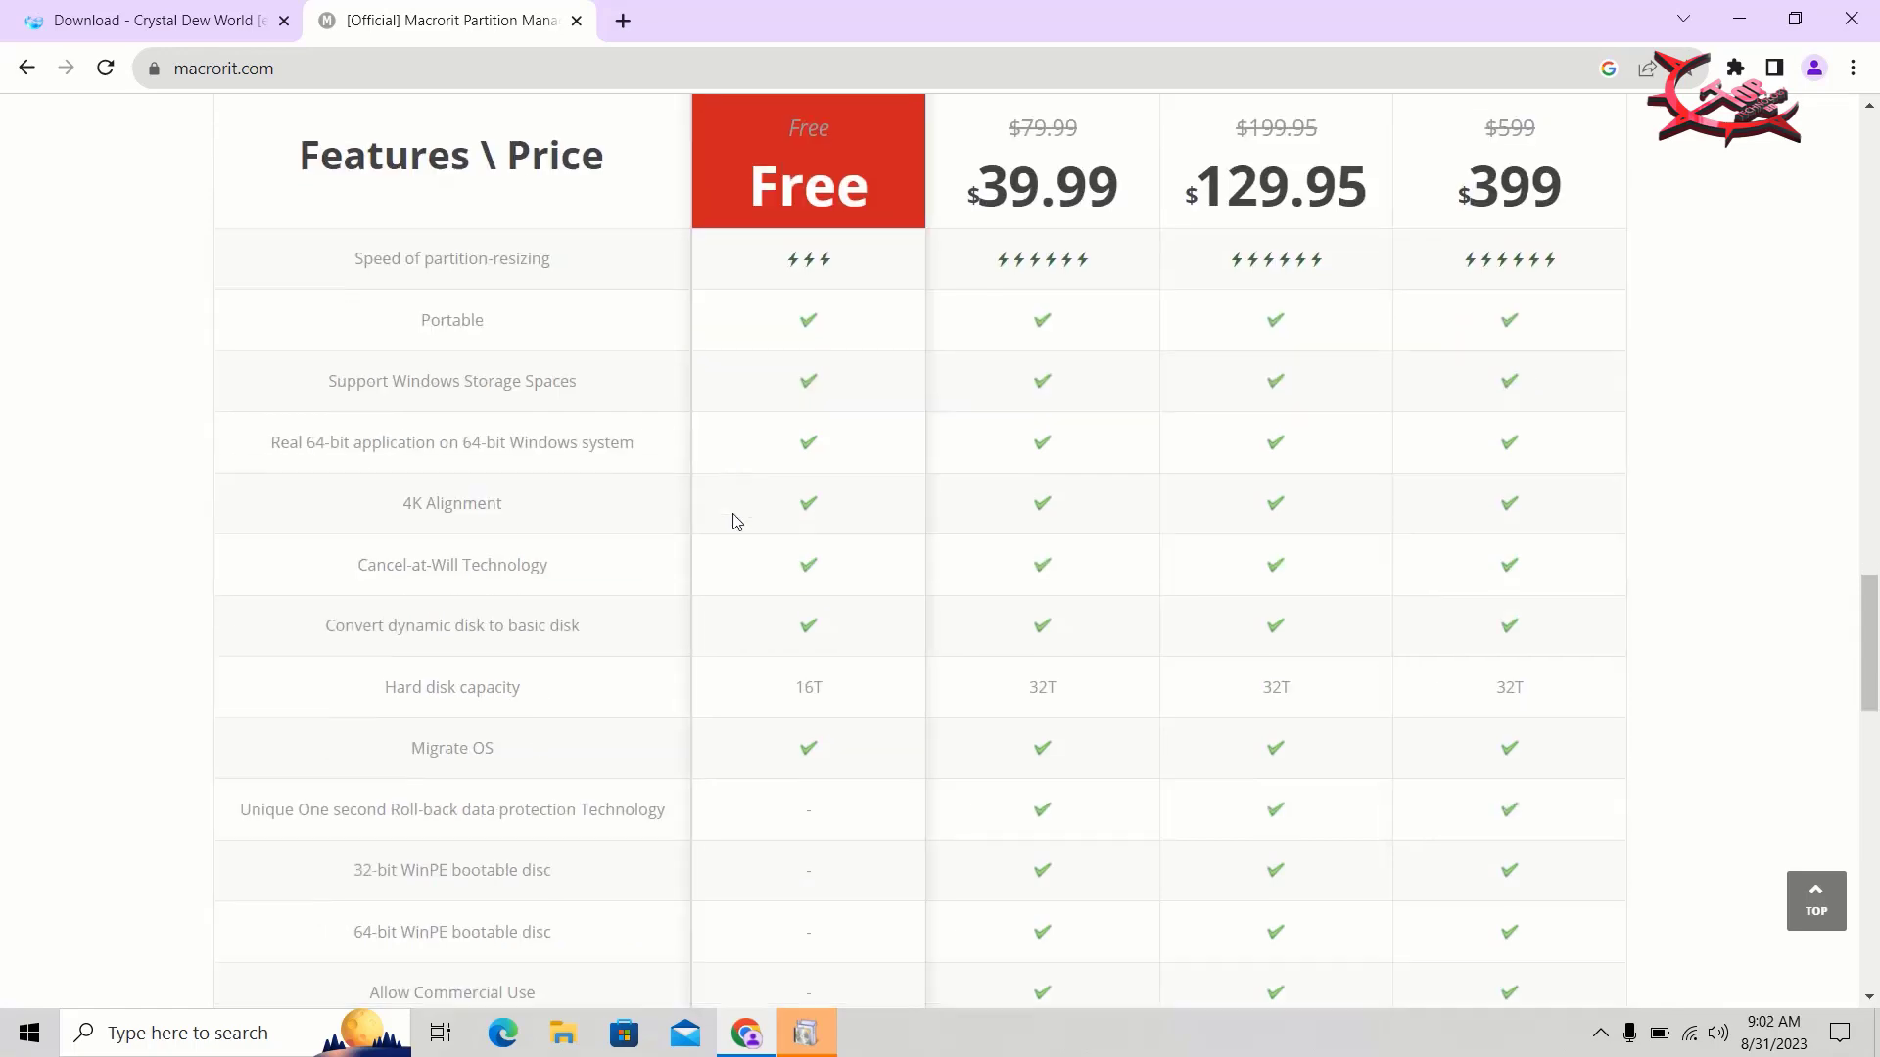
{"action": "mouse_move", "coordinate": [836, 666]}
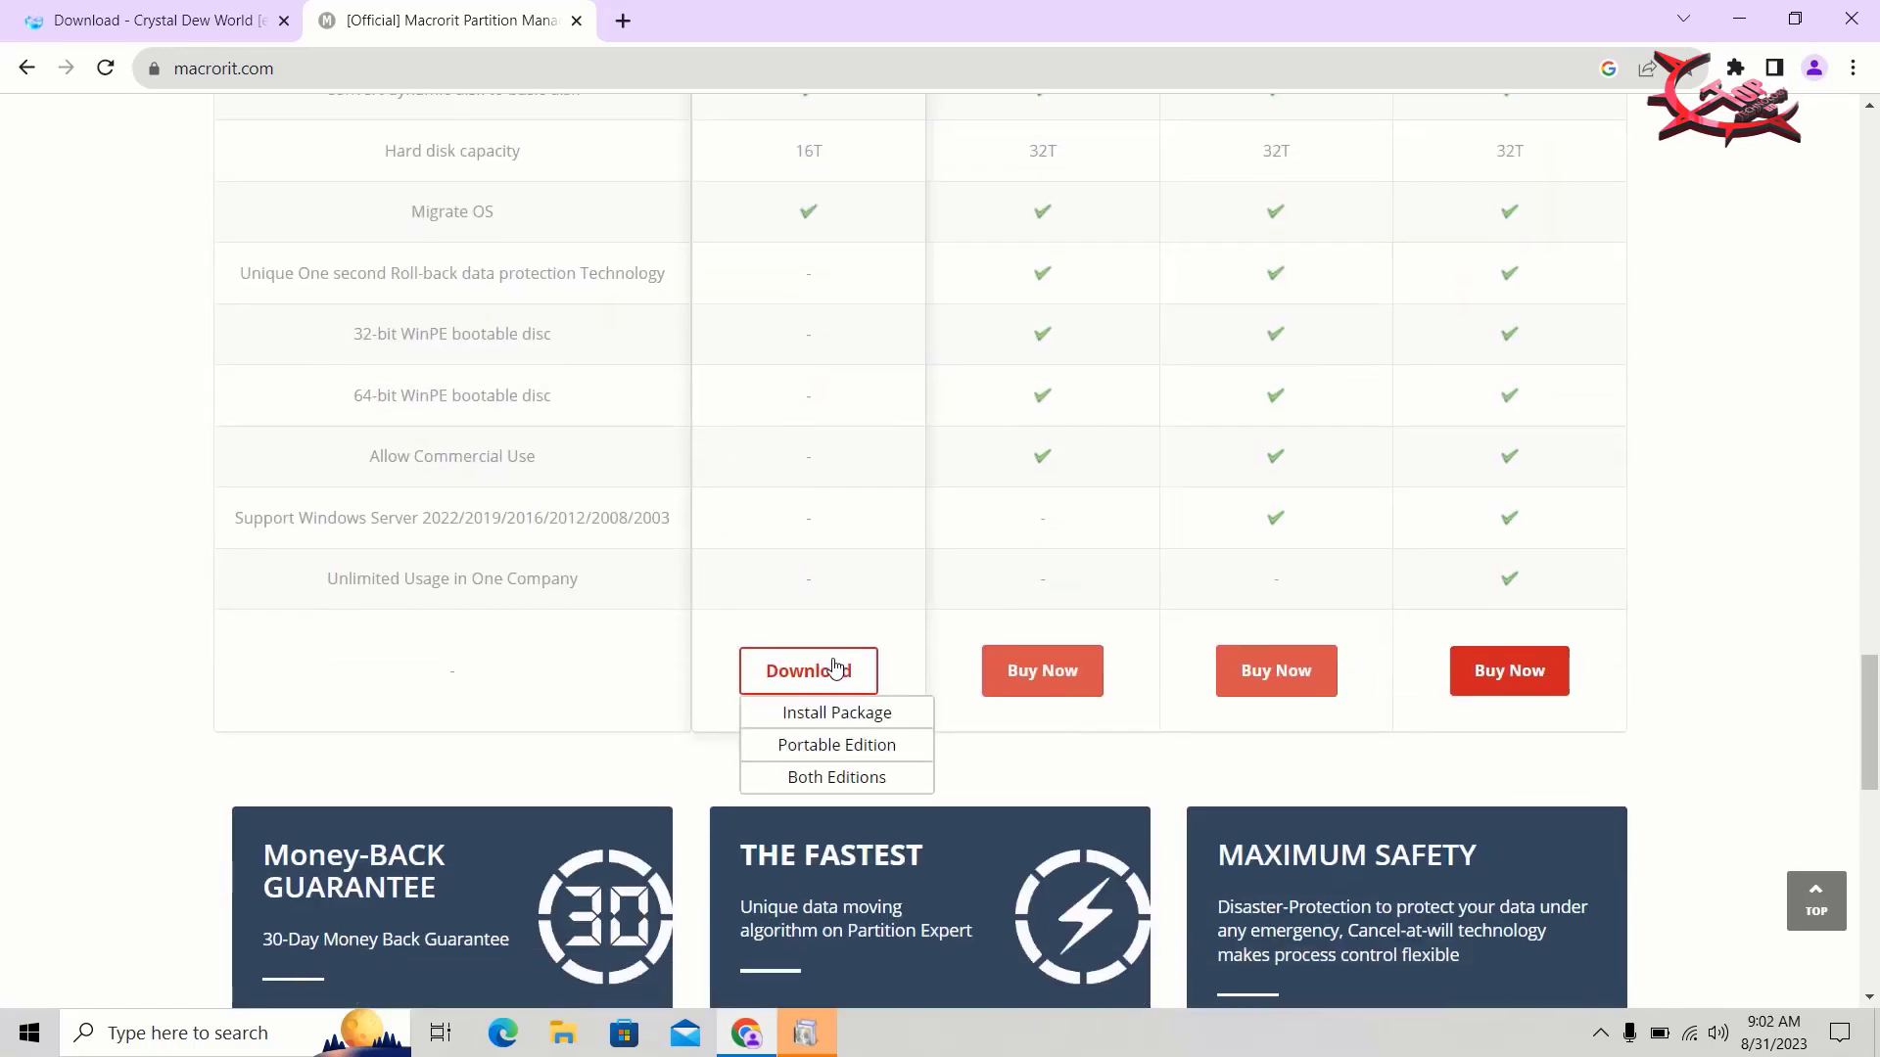
{"action": "left_click", "coordinate": [850, 714]}
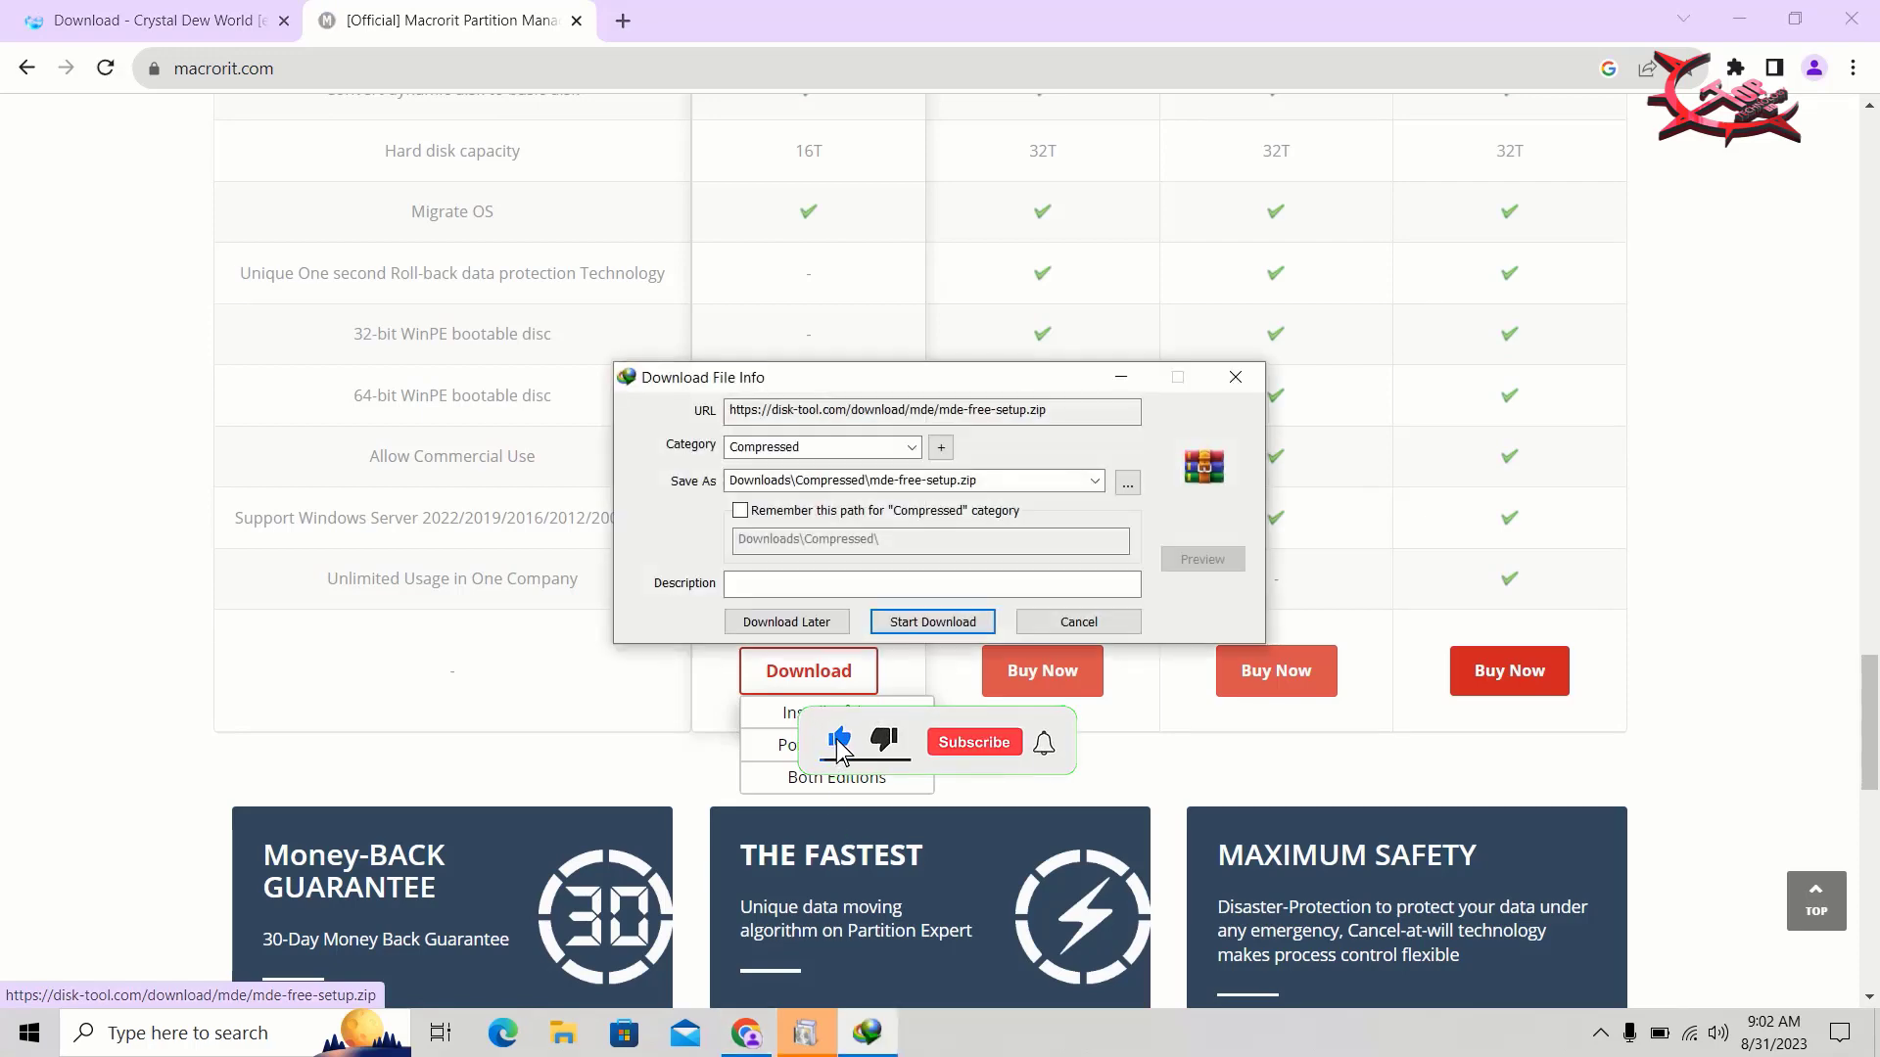
{"action": "left_click", "coordinate": [953, 630]}
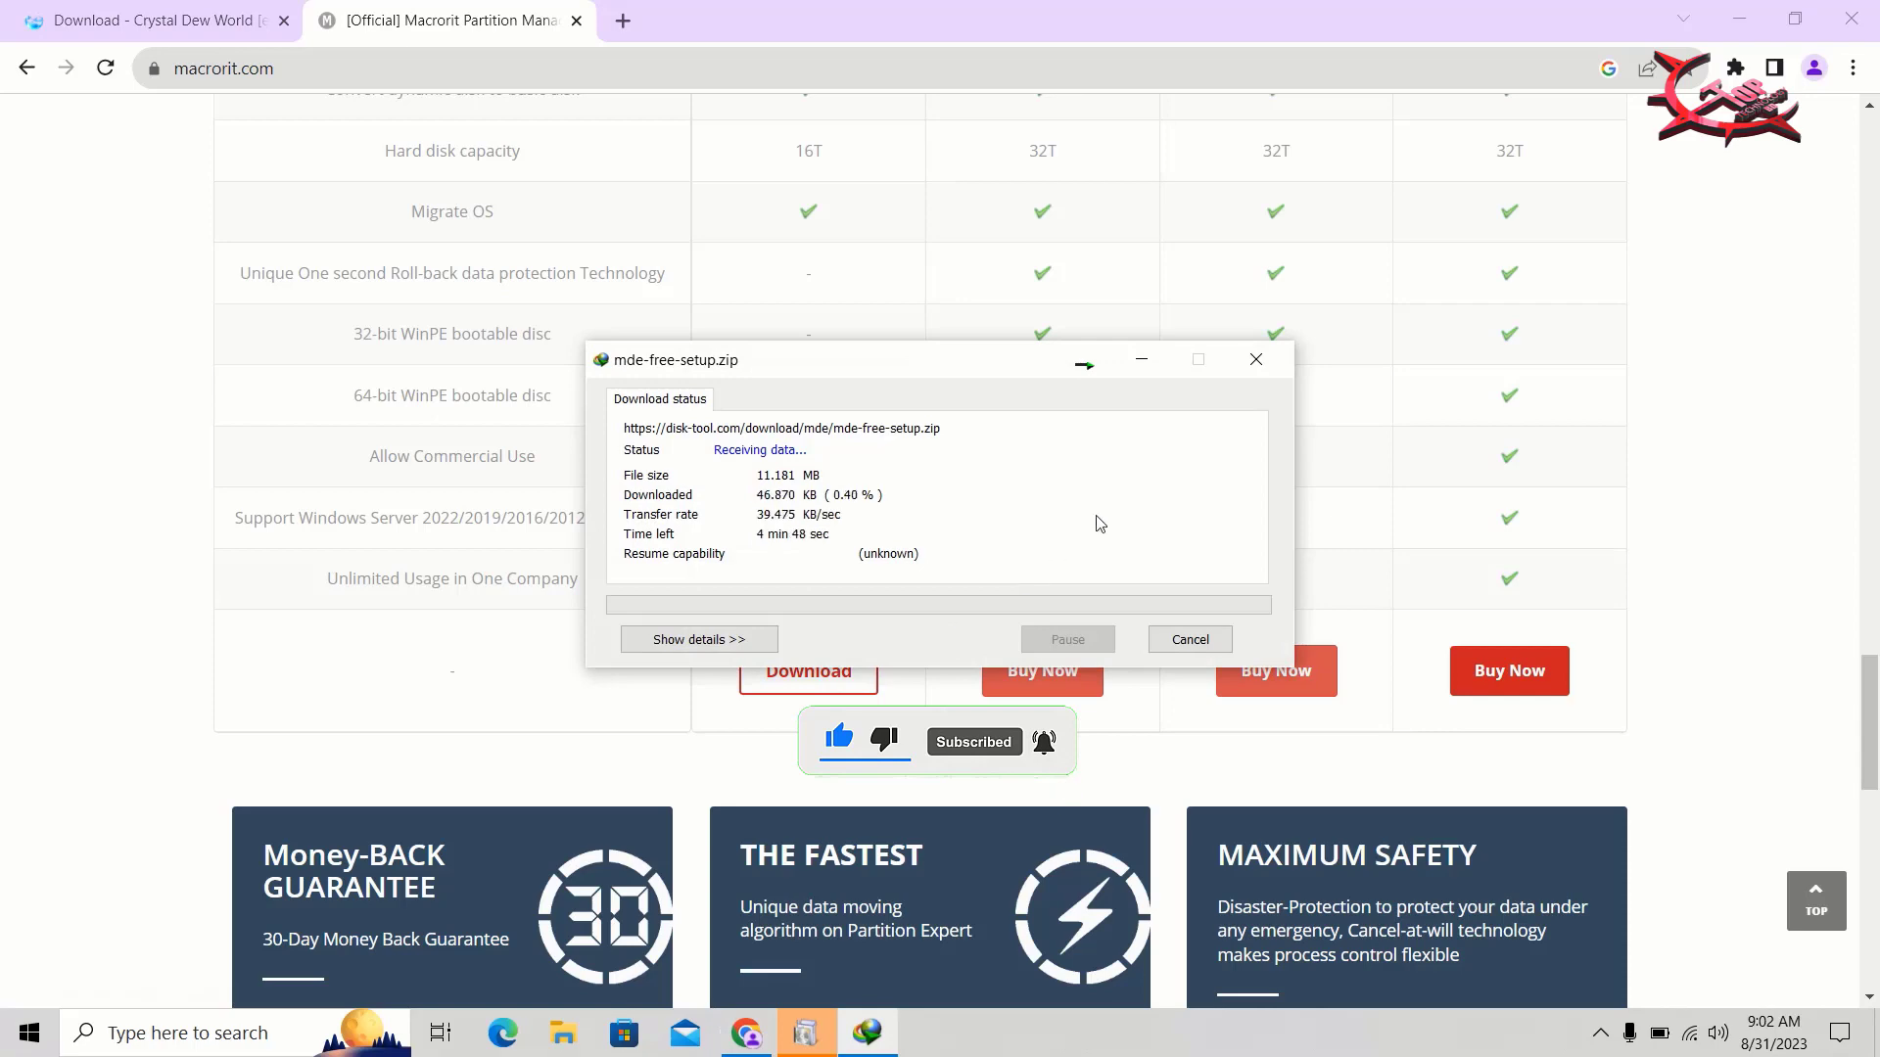
{"action": "left_click", "coordinate": [1146, 373]}
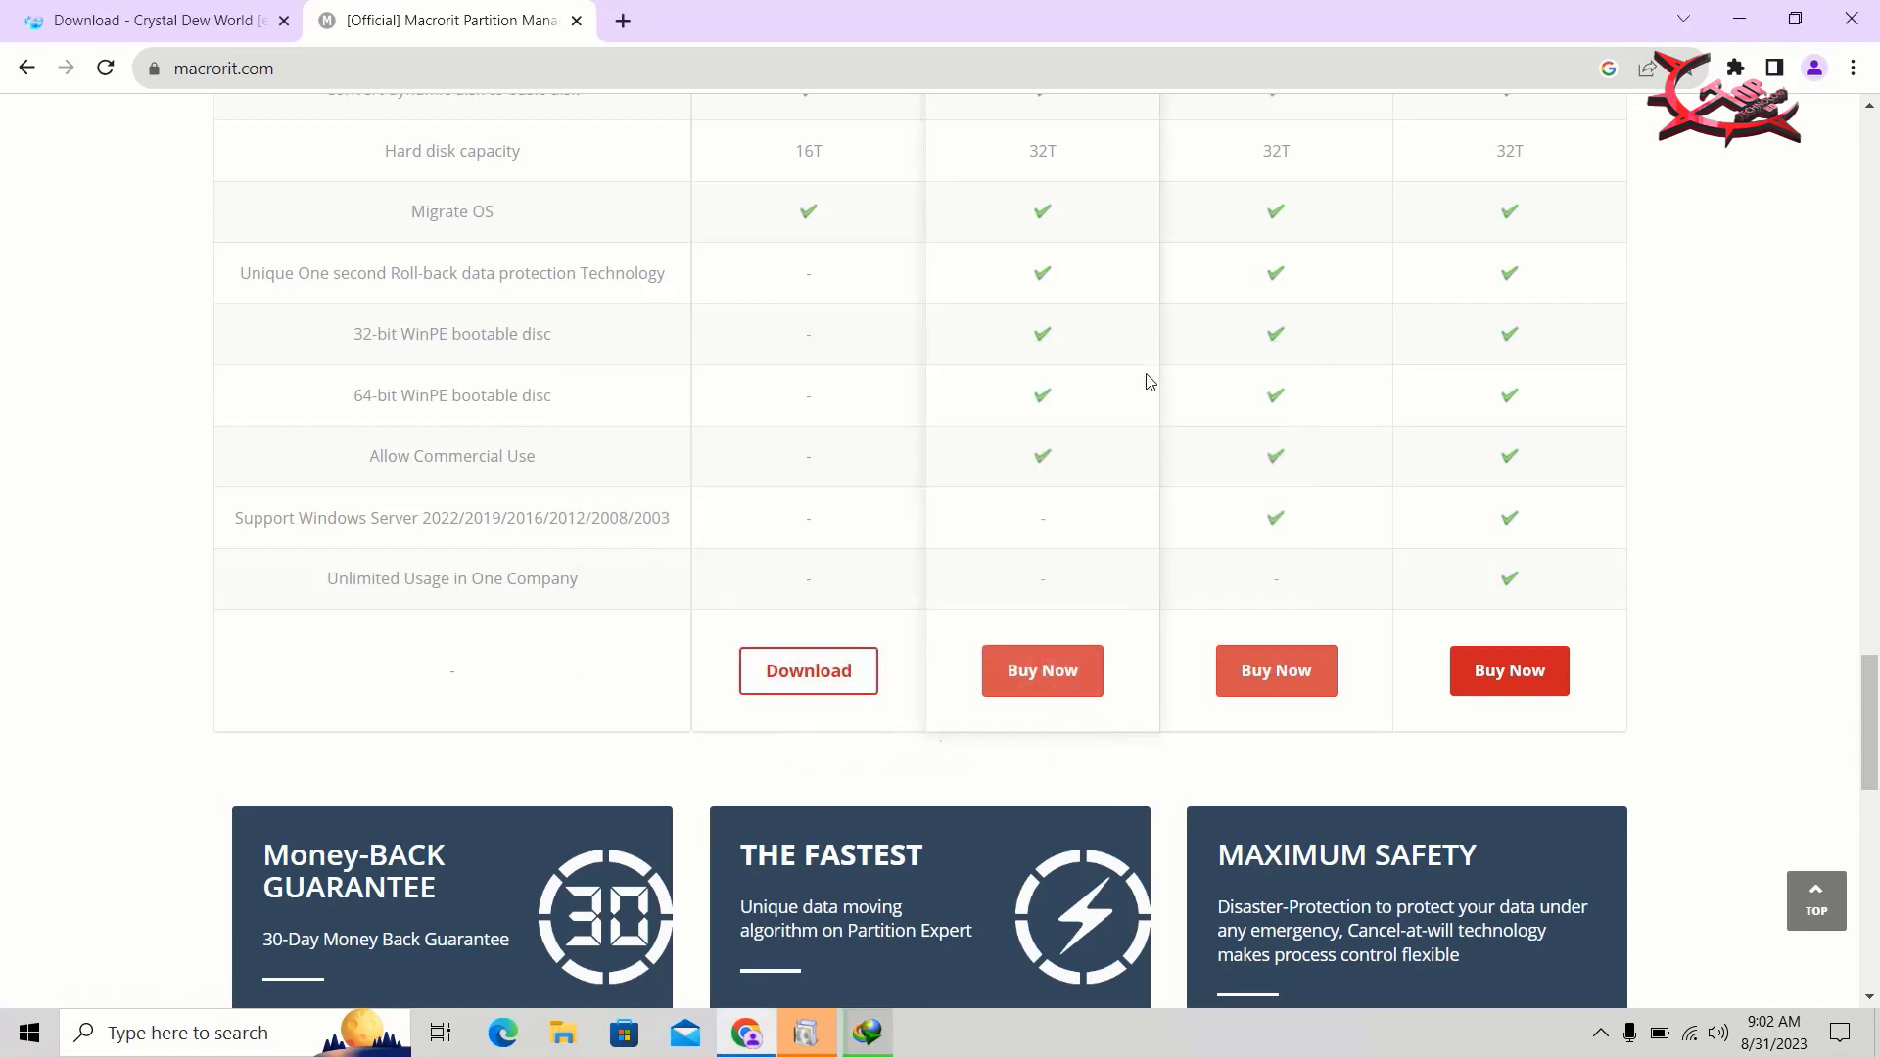
Step: Return to the CrystalDiskInfo setup and finish it with the option to launch the program
{"action": "left_click", "coordinate": [1741, 16]}
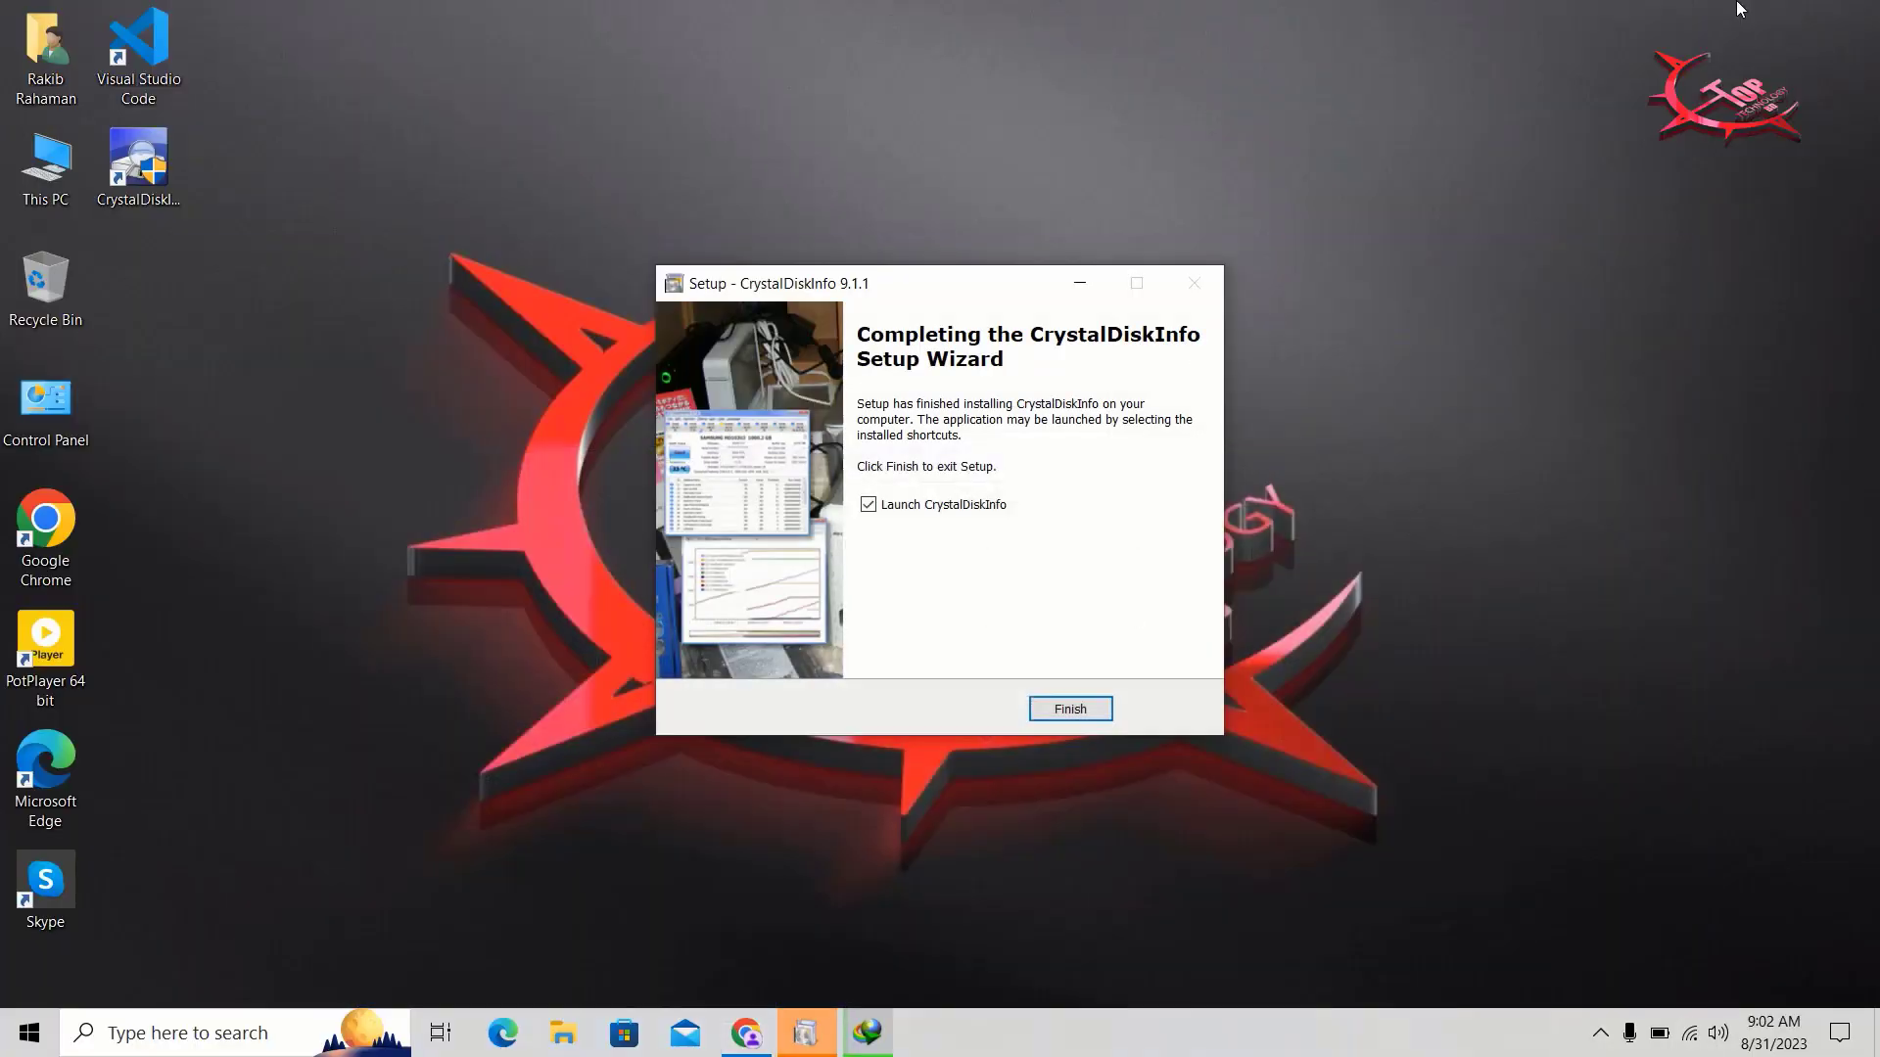
{"action": "left_click", "coordinate": [1070, 709]}
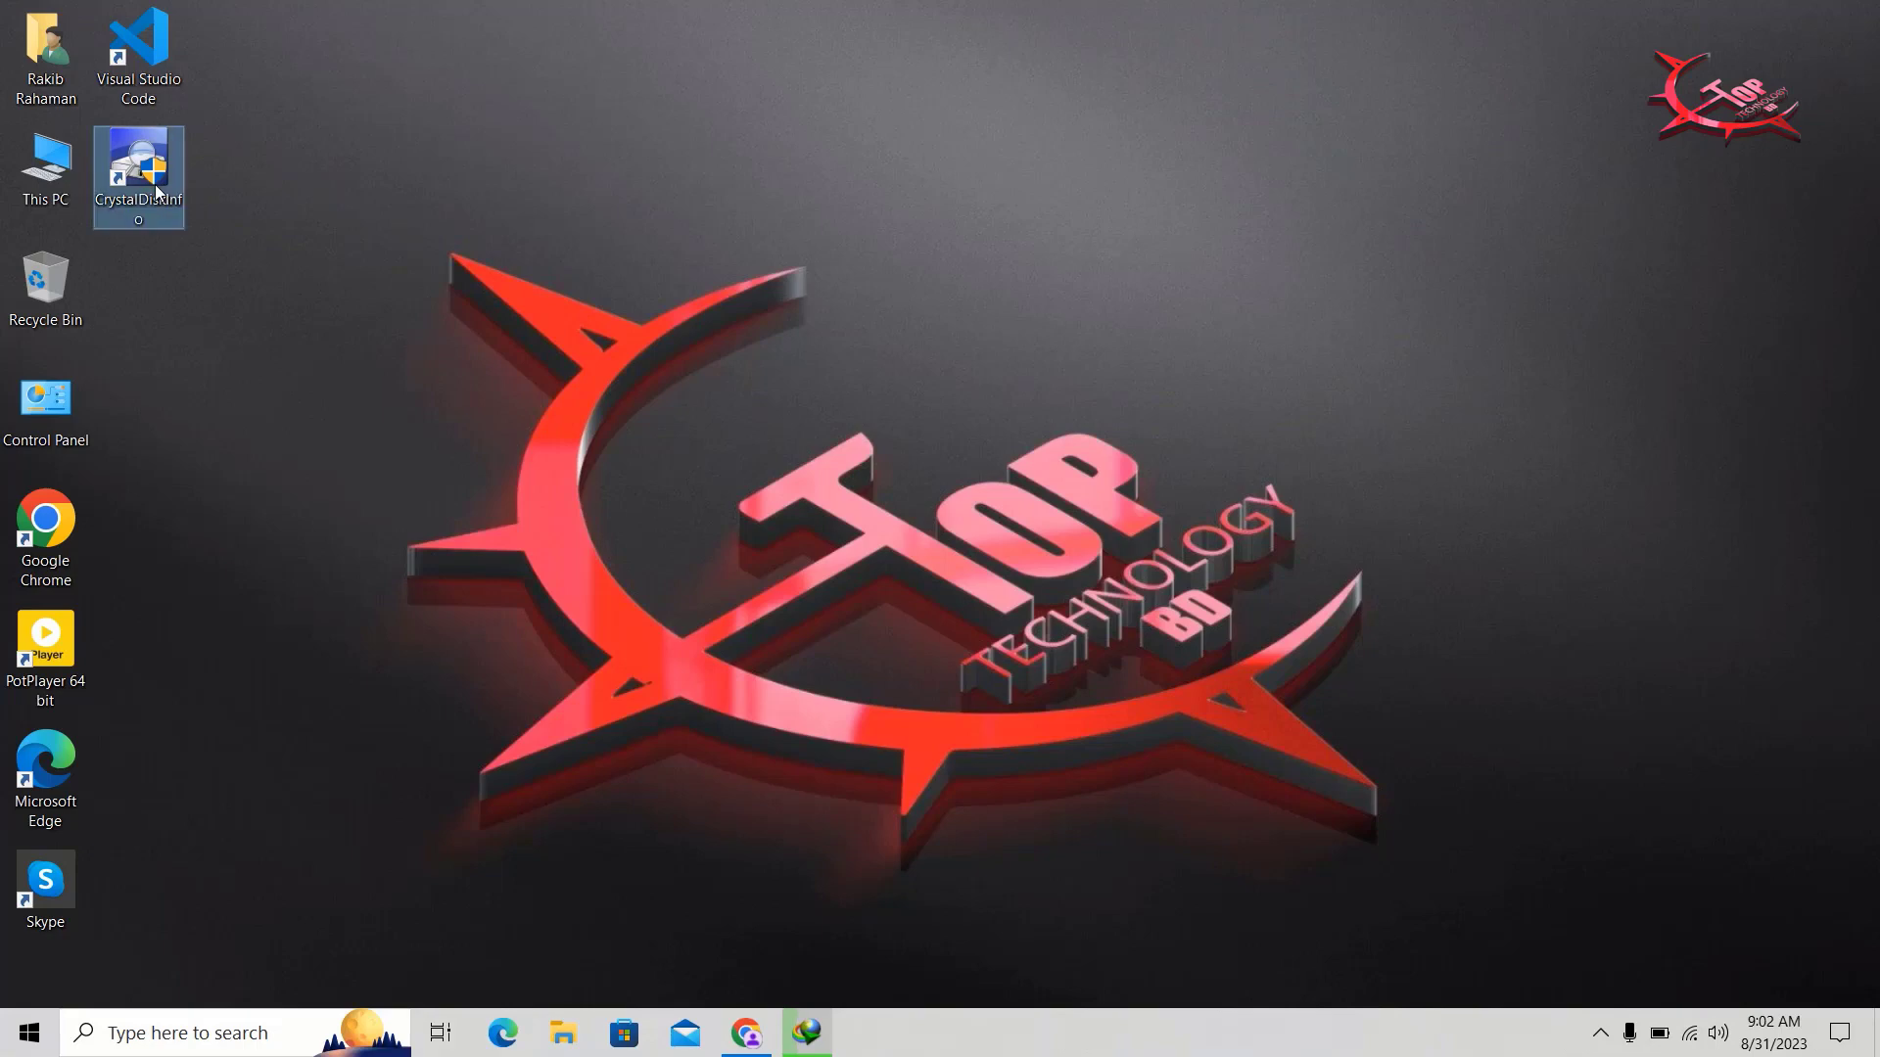
{"action": "left_click", "coordinate": [888, 702]}
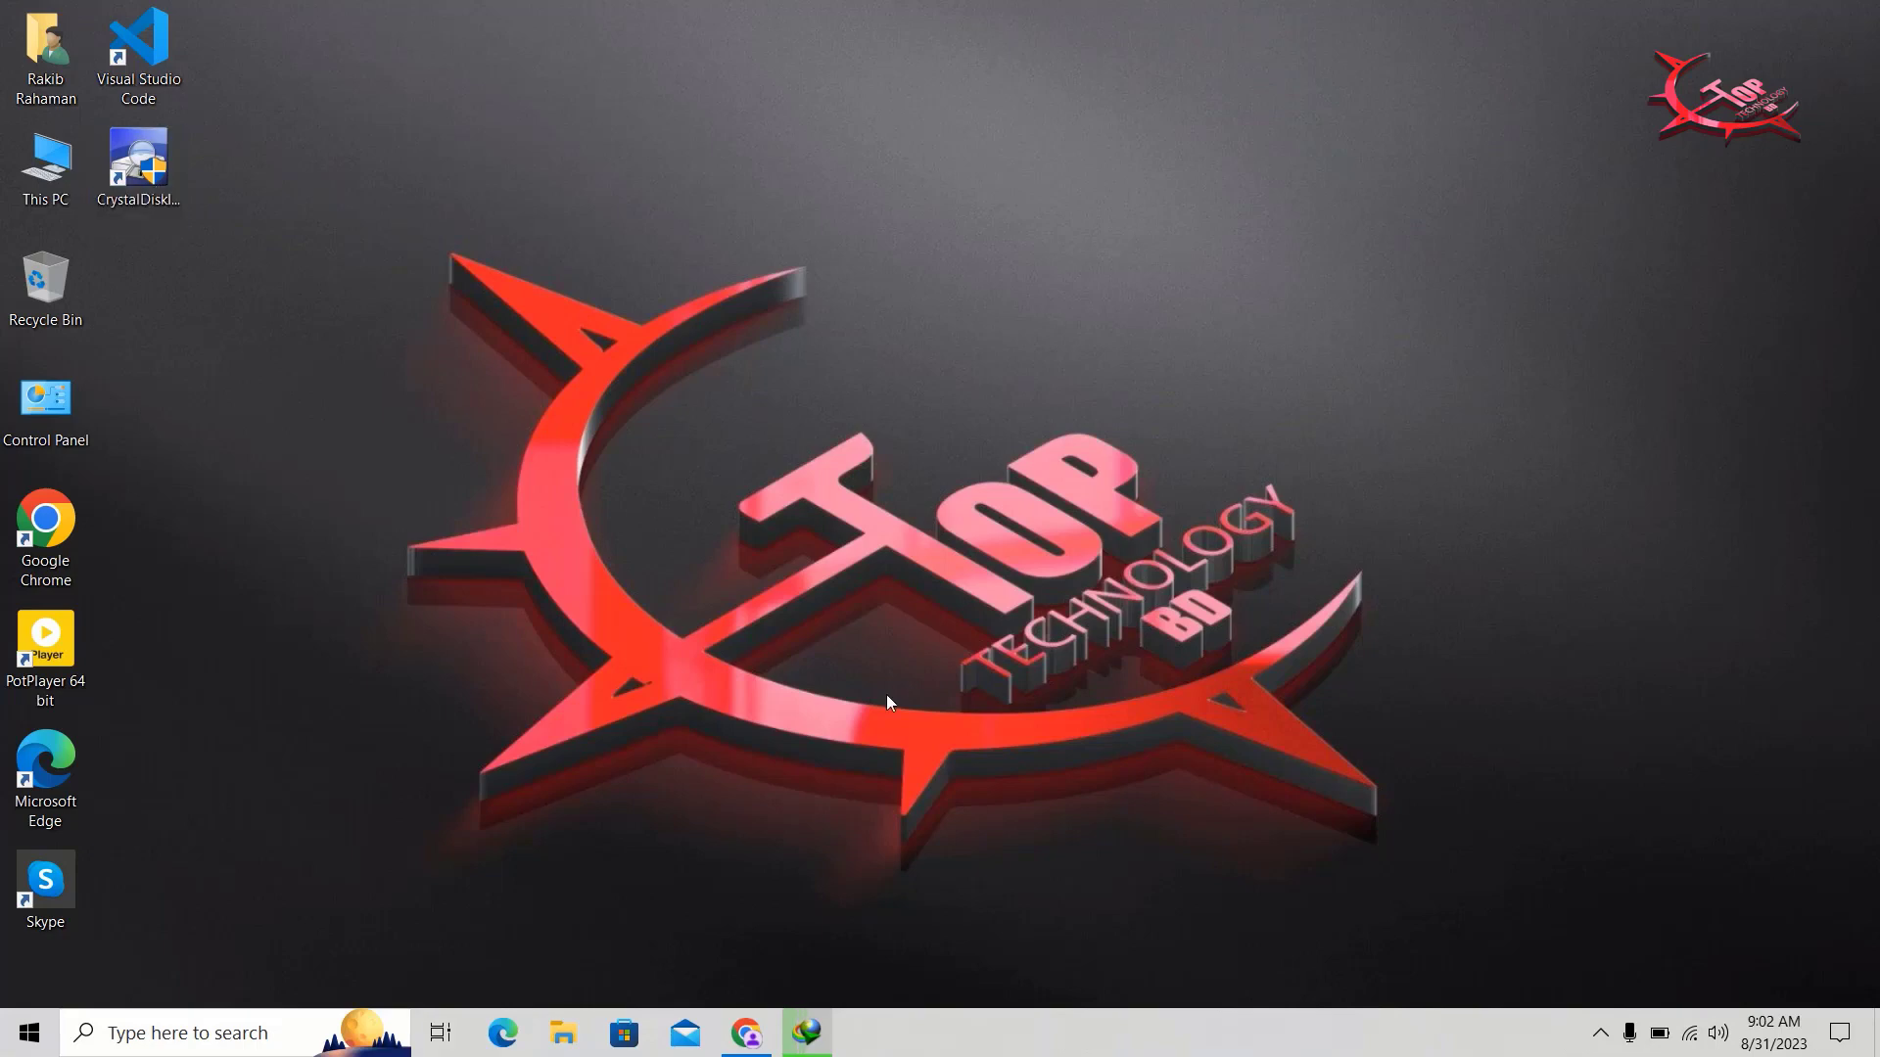
{"action": "right_click", "coordinate": [888, 702]}
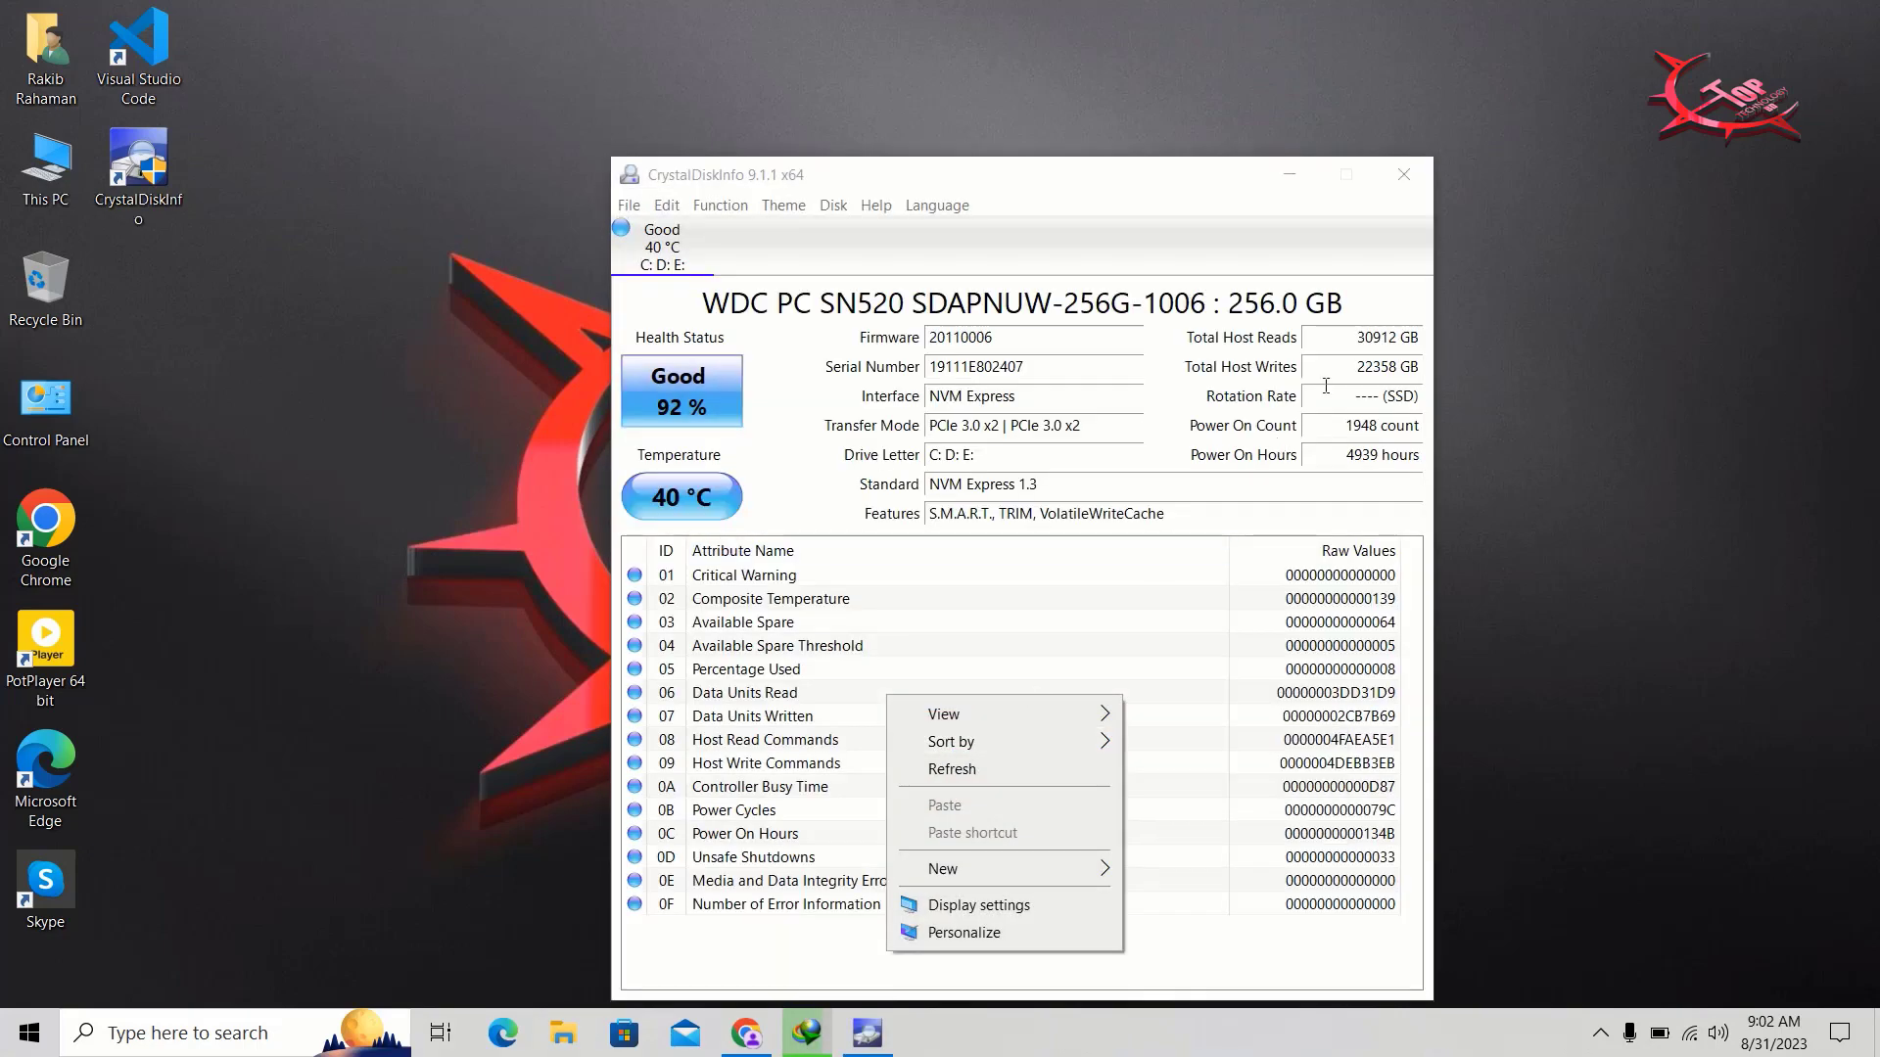
Step: Open the downloaded mde-free-setup.zip, dismiss the WinRAR license reminder and run the setup application inside the archive
{"action": "left_click", "coordinate": [1164, 252]}
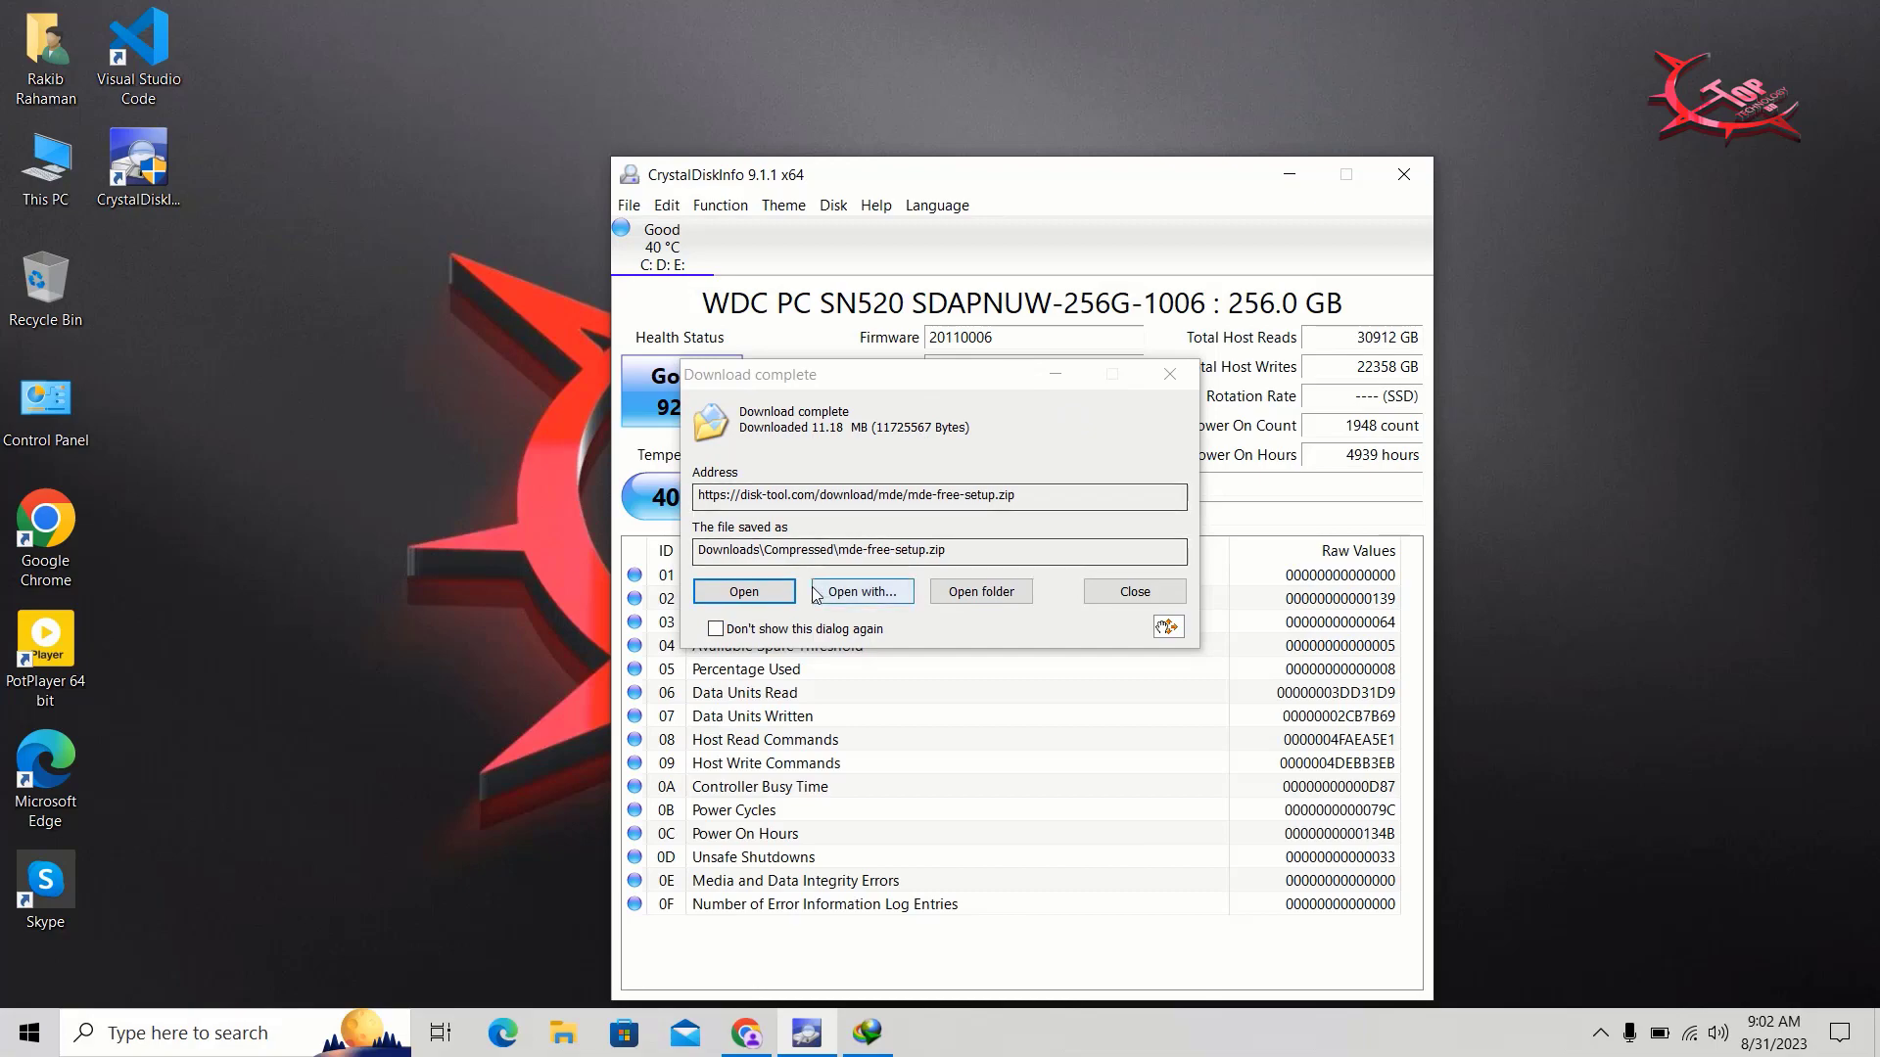
{"action": "left_click", "coordinate": [760, 594]}
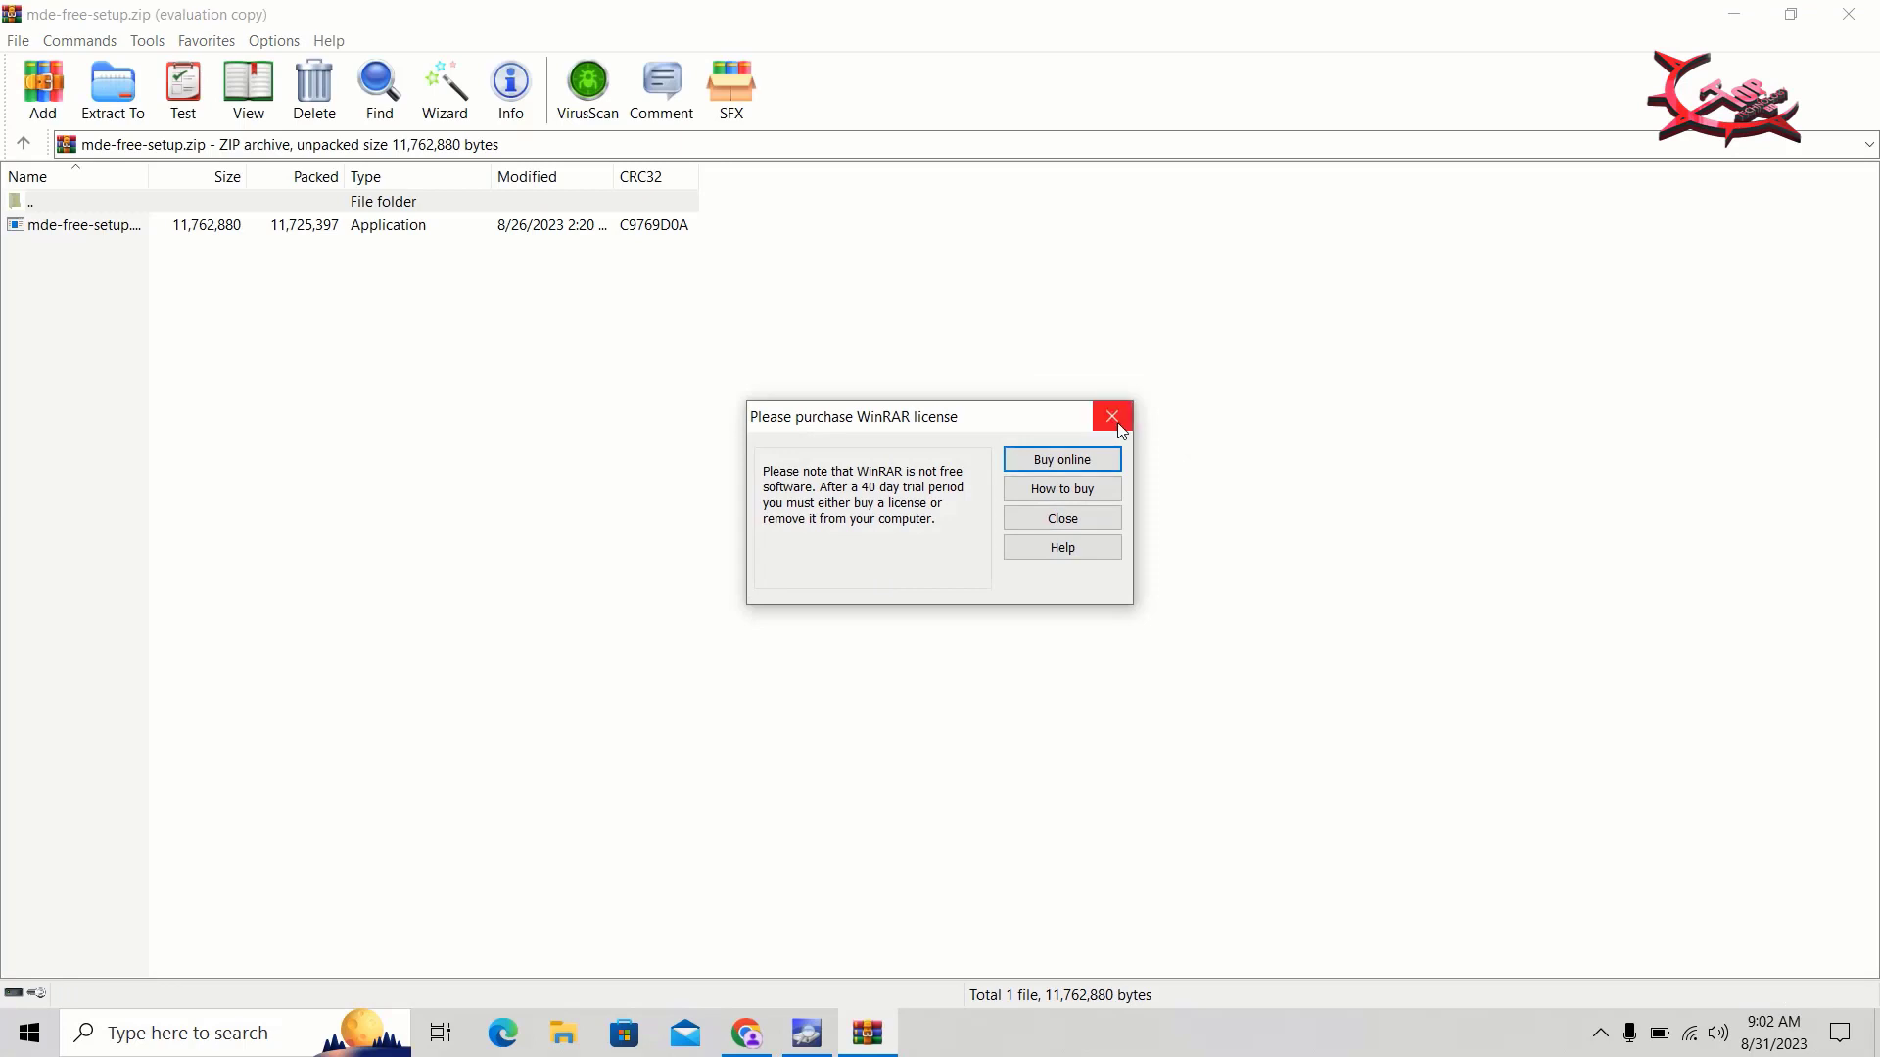
{"action": "left_click", "coordinate": [1112, 418]}
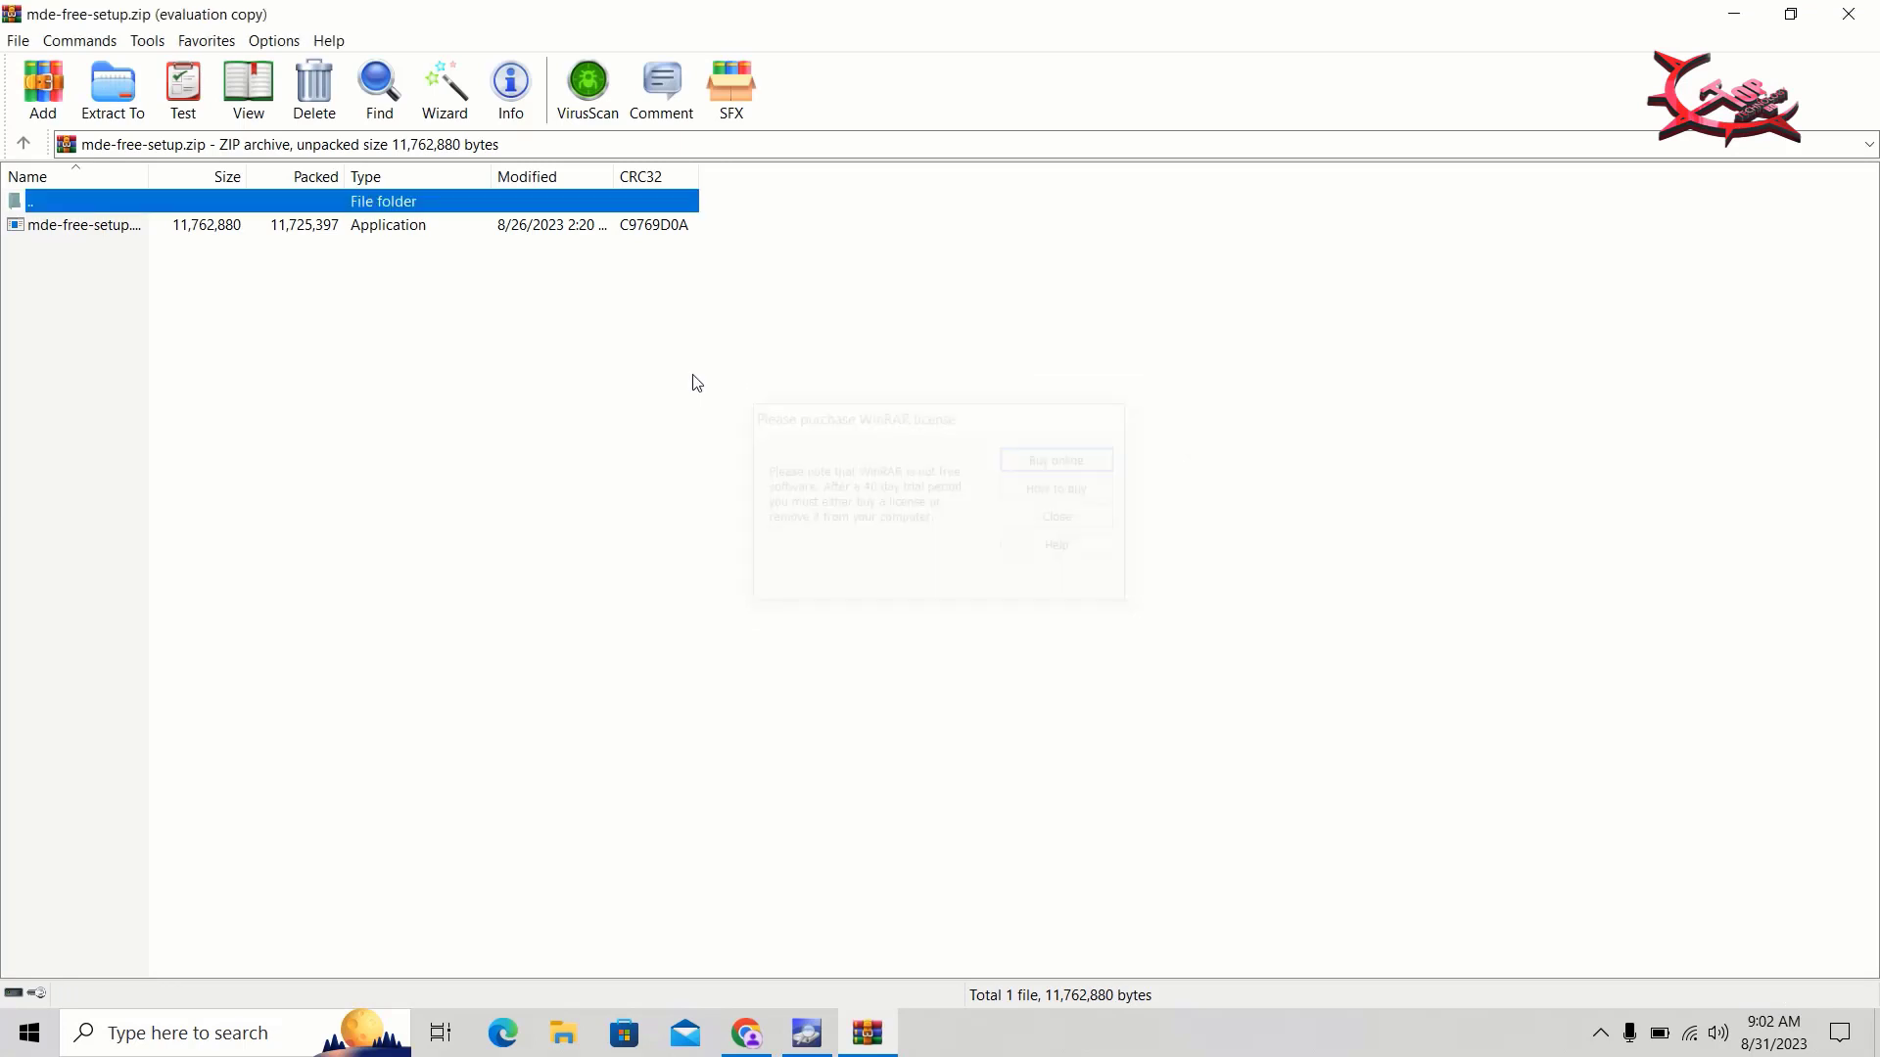
{"action": "left_click", "coordinate": [494, 225]}
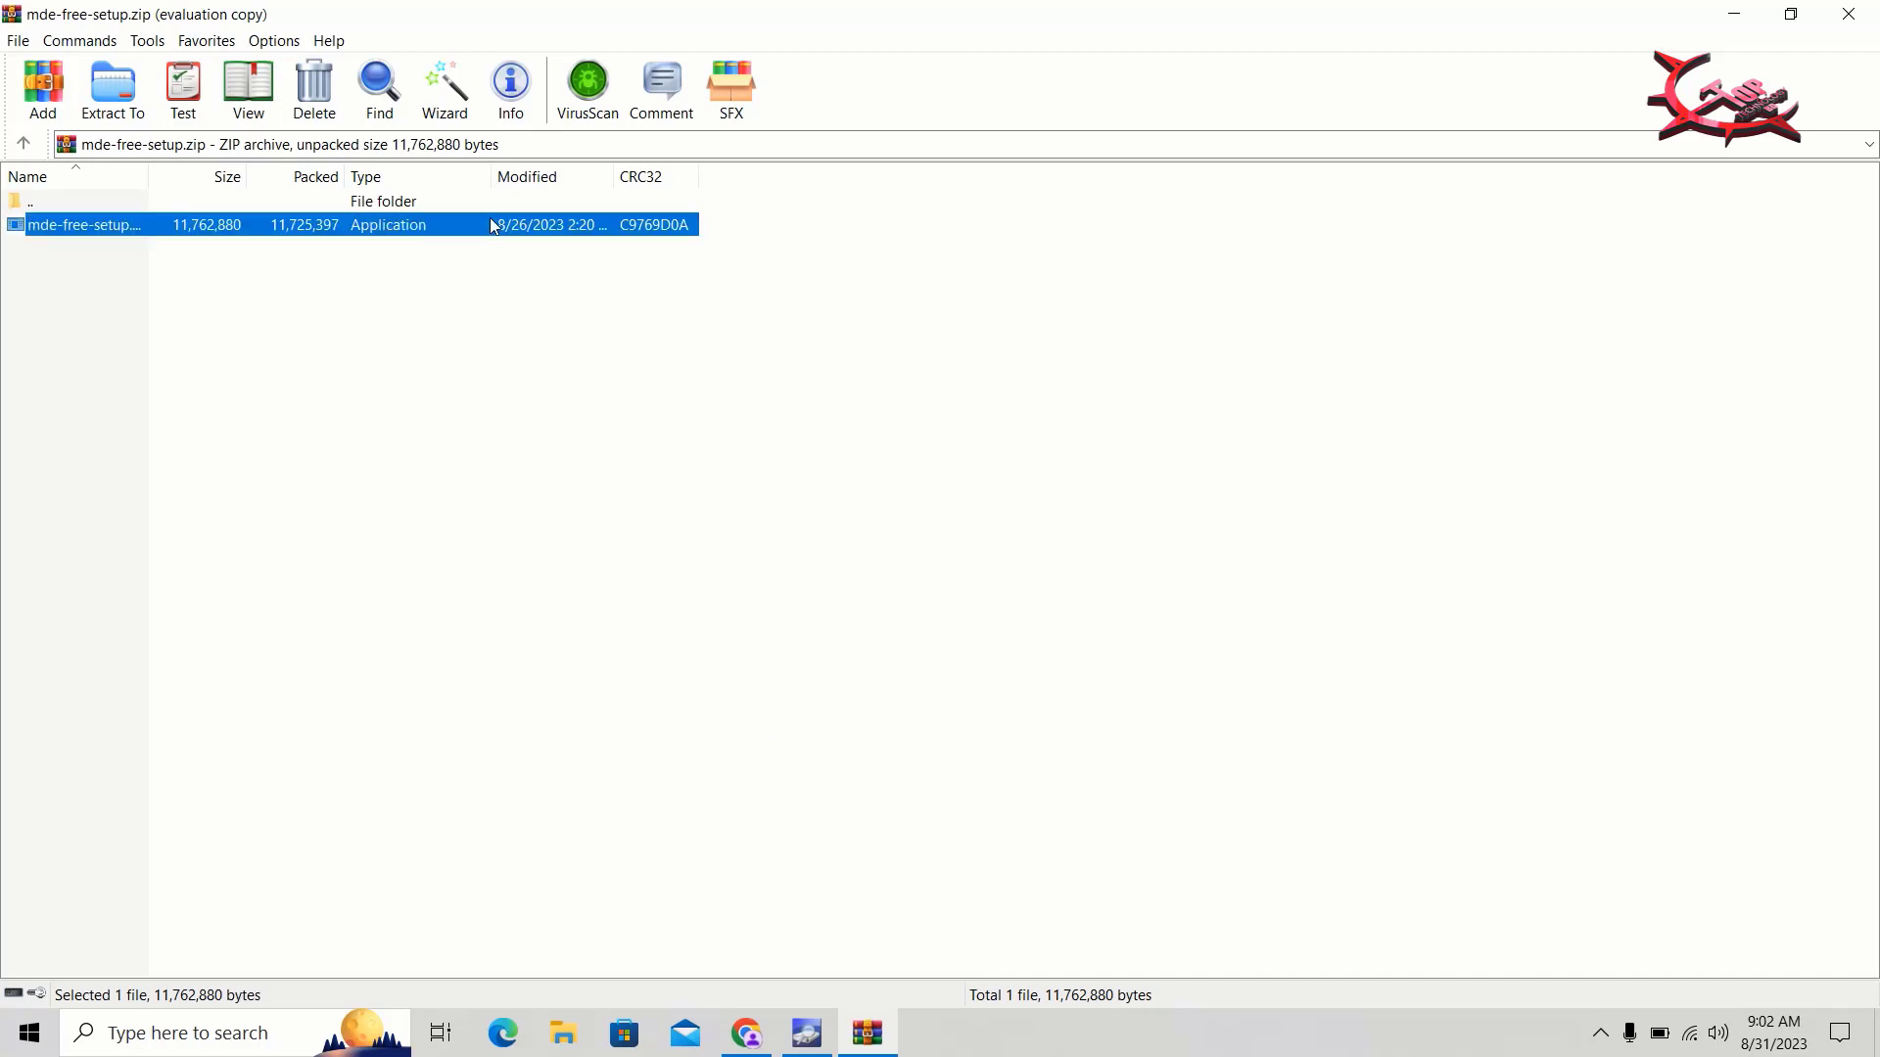
{"action": "double_click", "coordinate": [495, 225]}
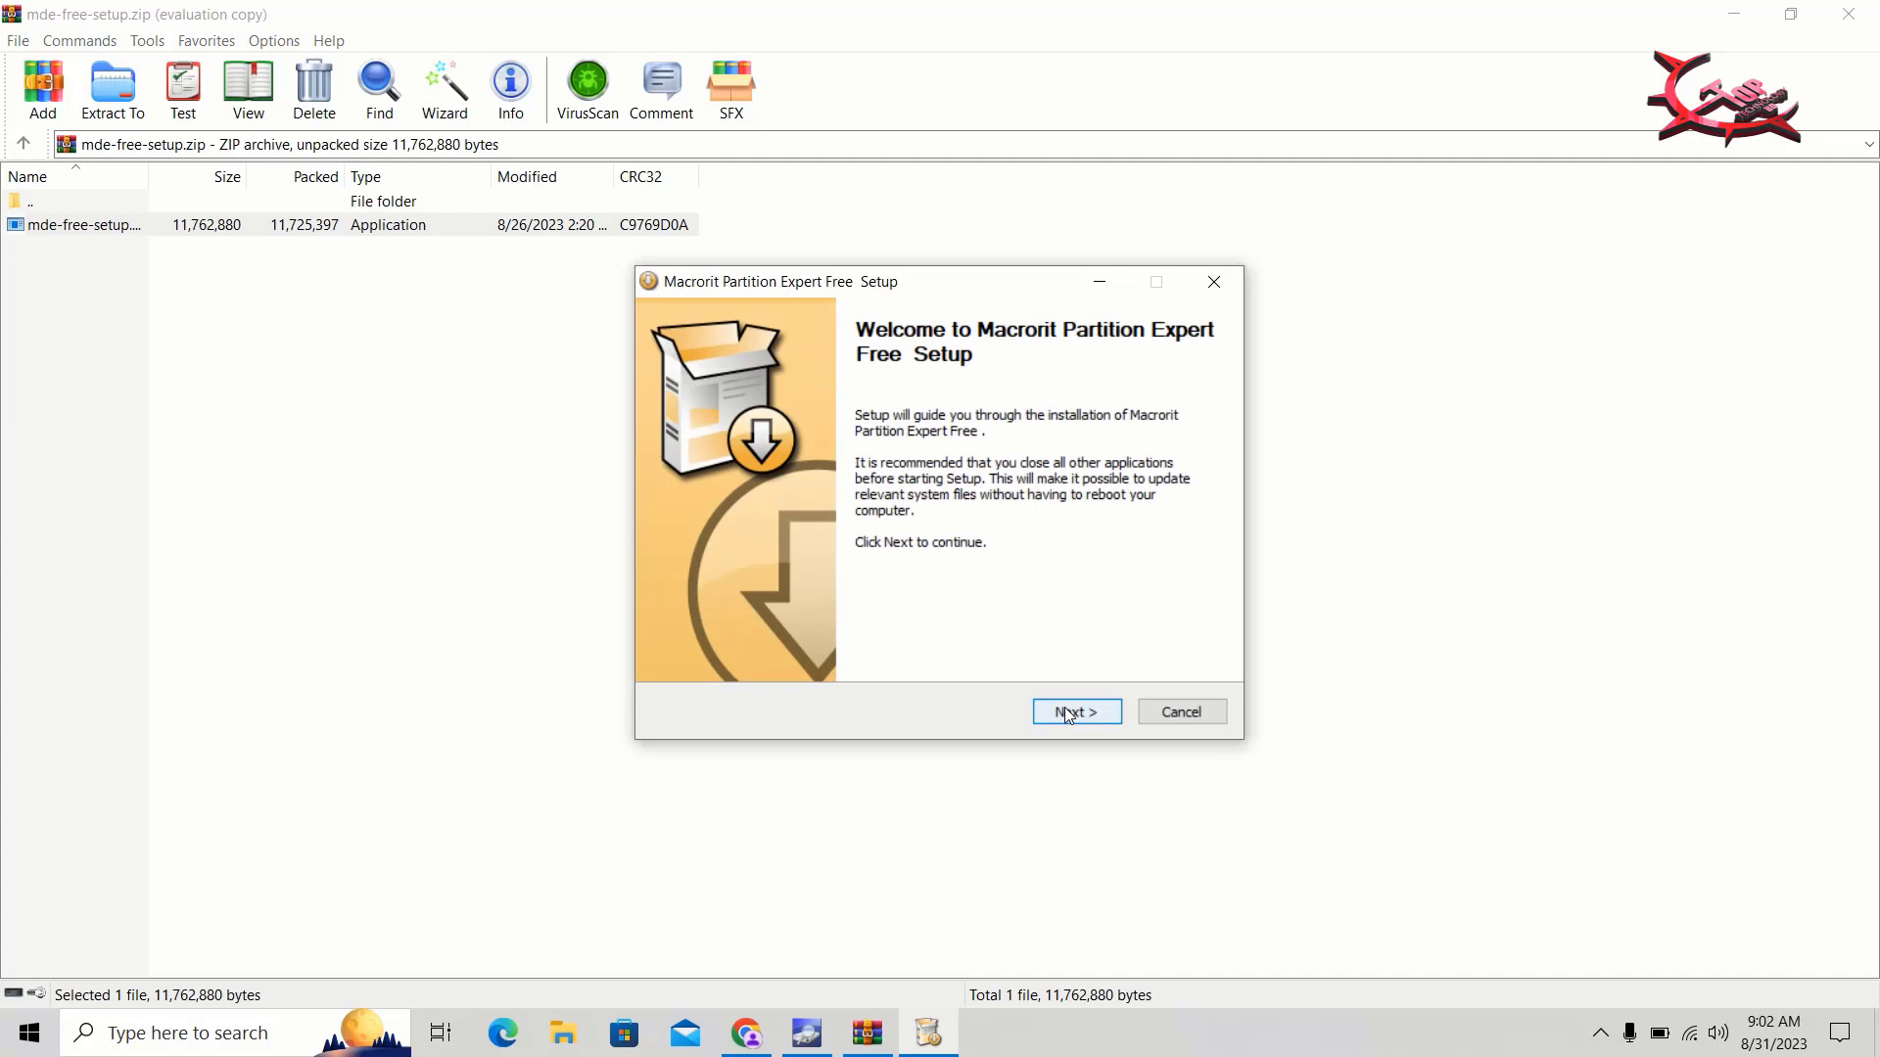
Step: Accept the license and install Macrorit Partition Expert Free to C:\Program Files\Macrorit\Partition Expert, then finish the setup
{"action": "left_click", "coordinate": [1077, 712]}
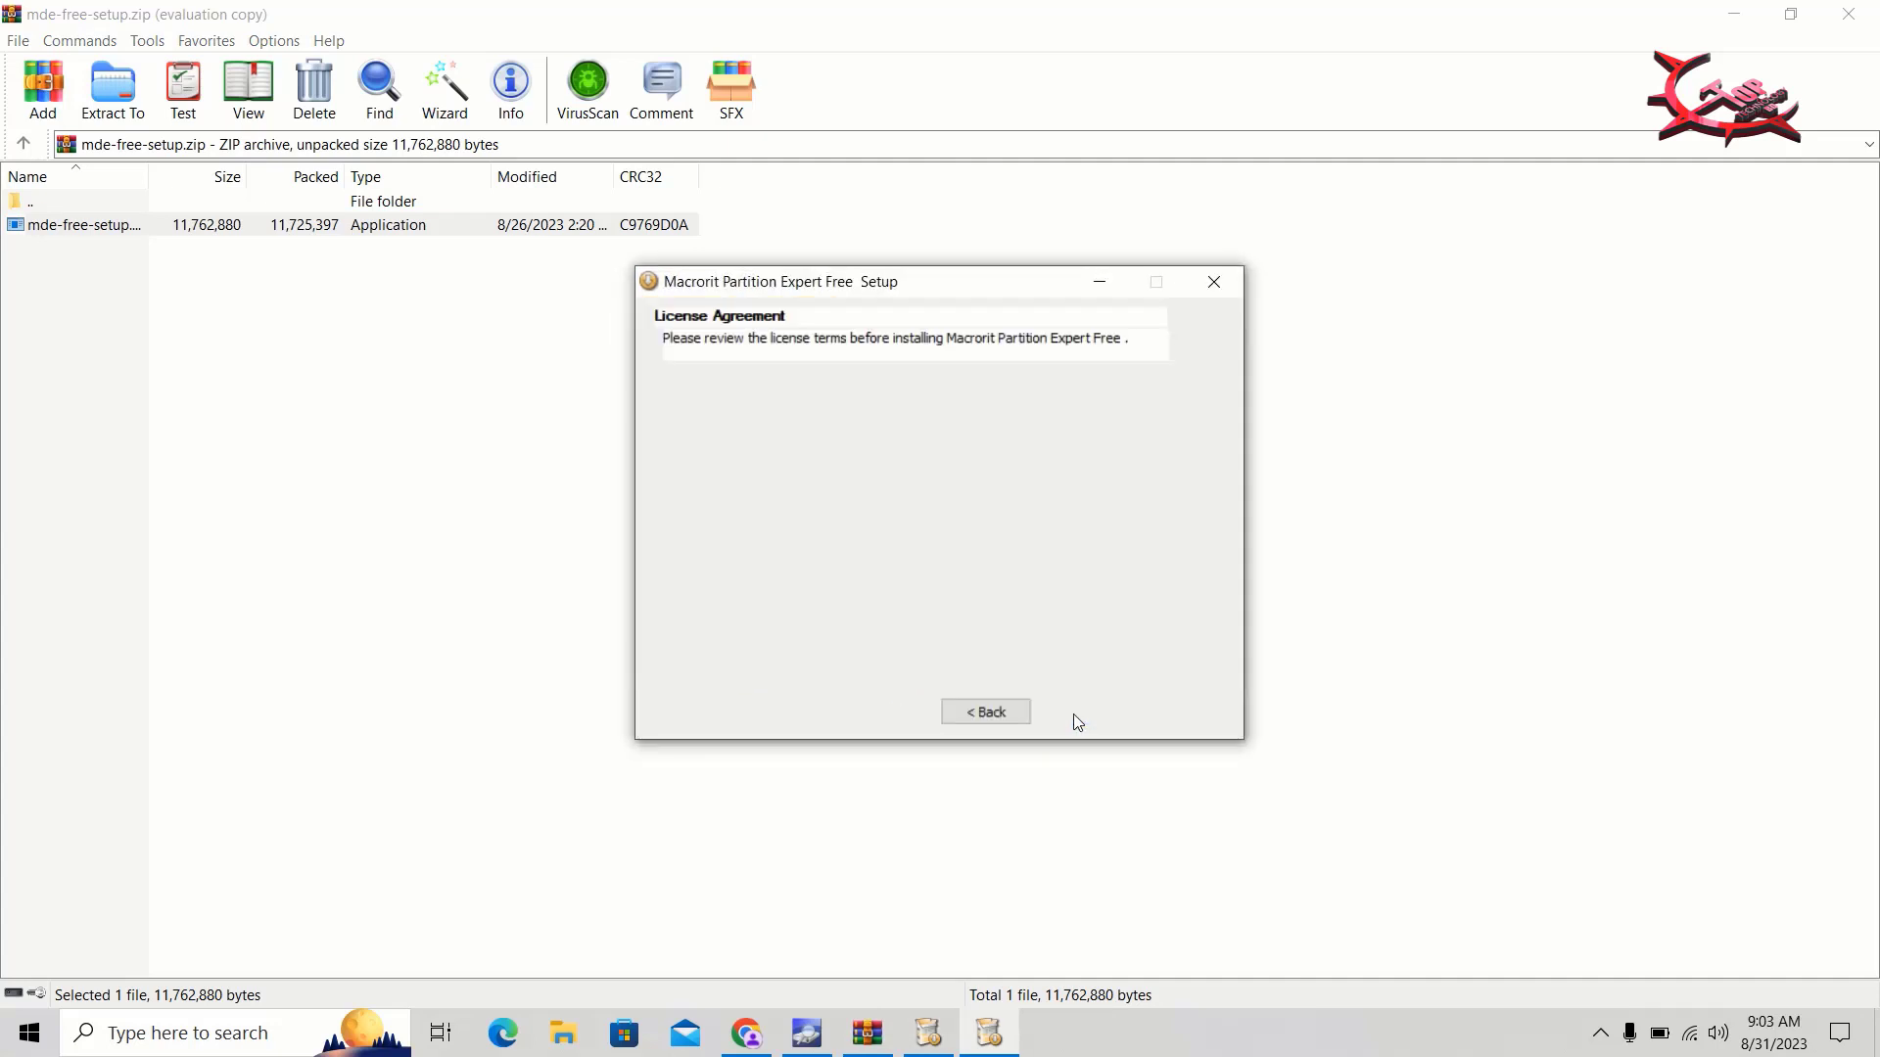
{"action": "left_click", "coordinate": [1076, 714]}
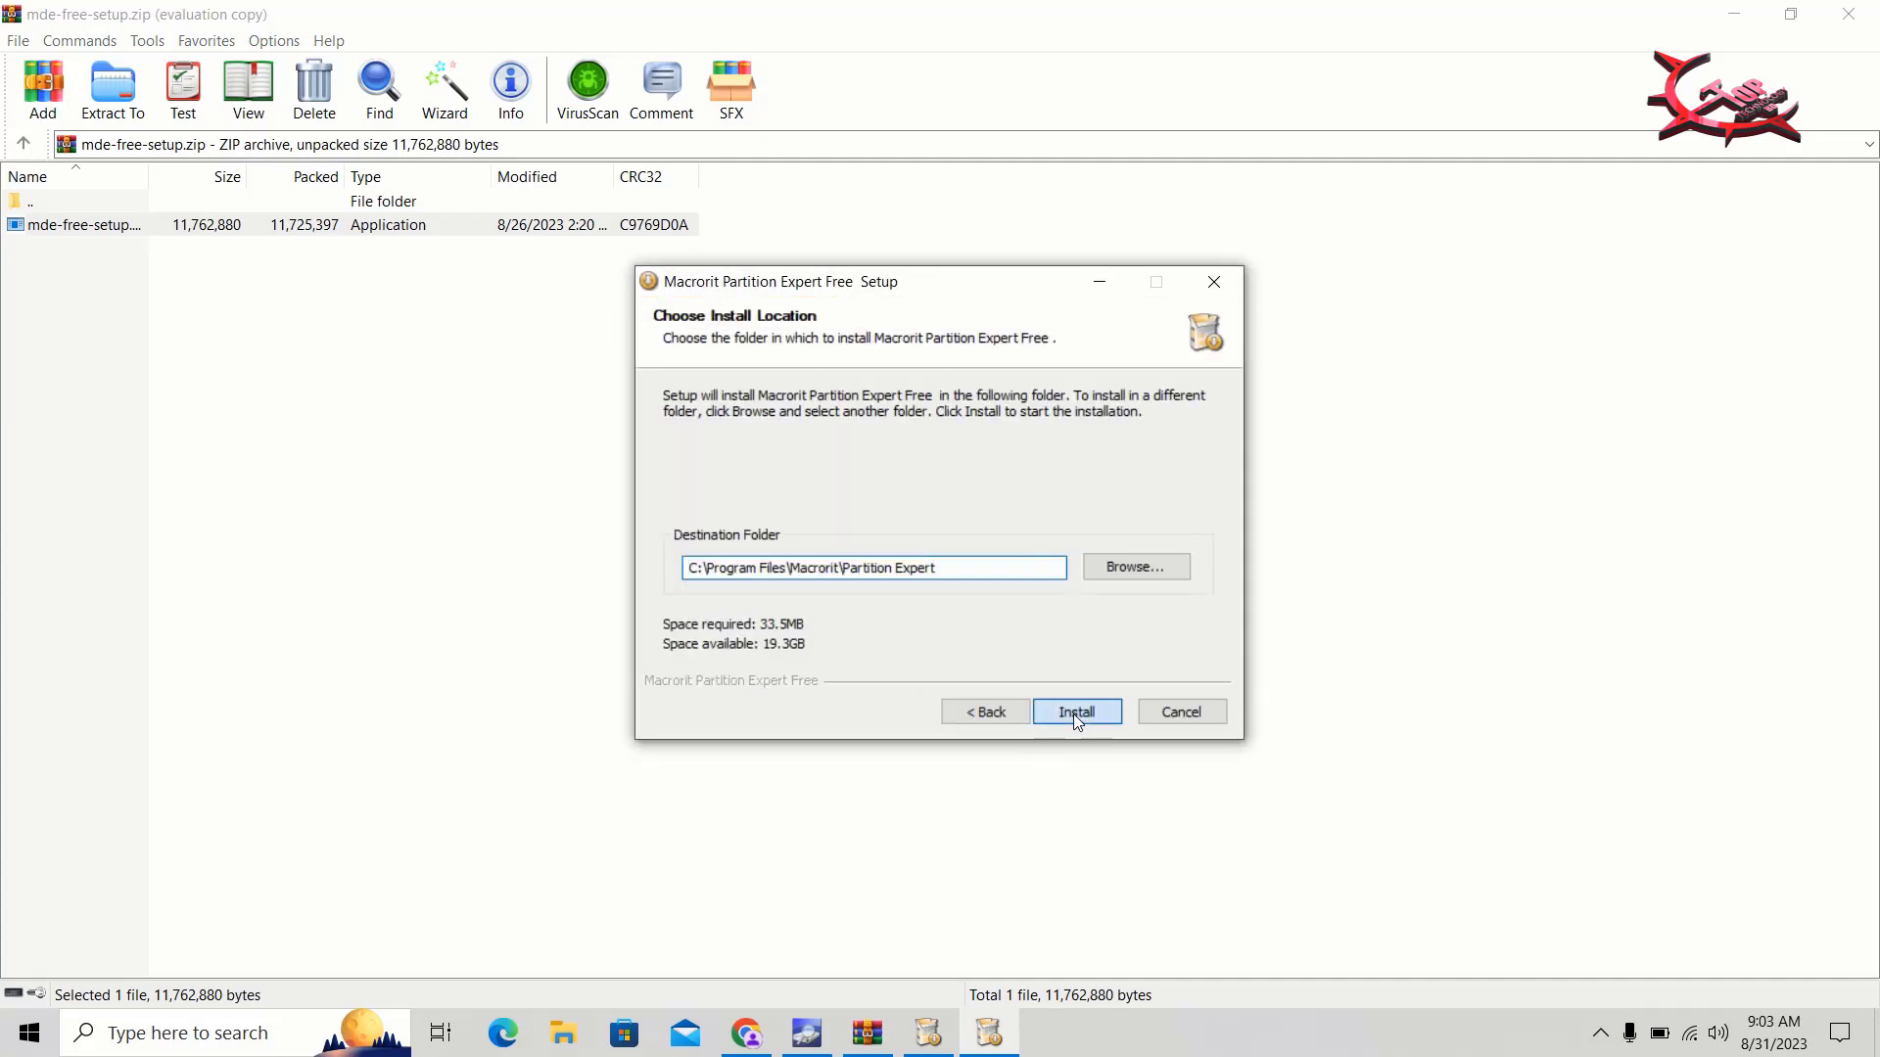
{"action": "left_click", "coordinate": [1076, 714]}
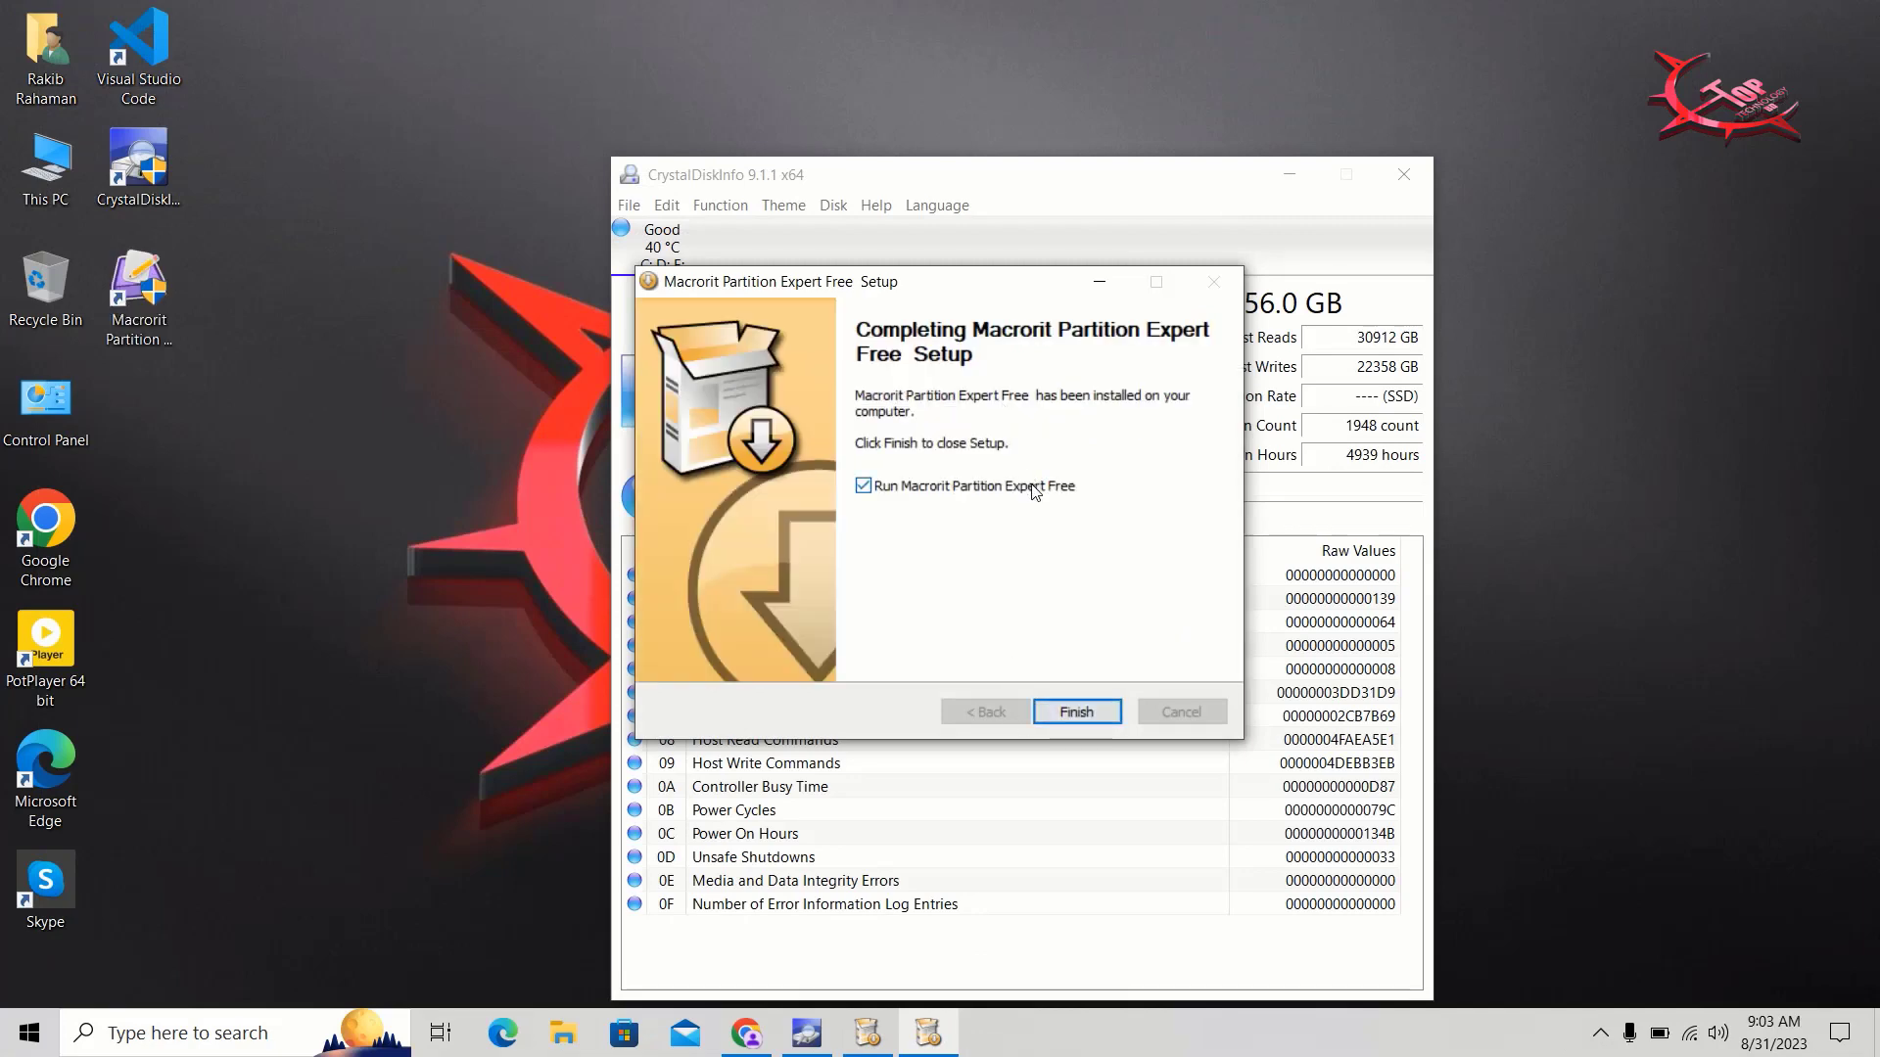
{"action": "left_click", "coordinate": [1067, 705]}
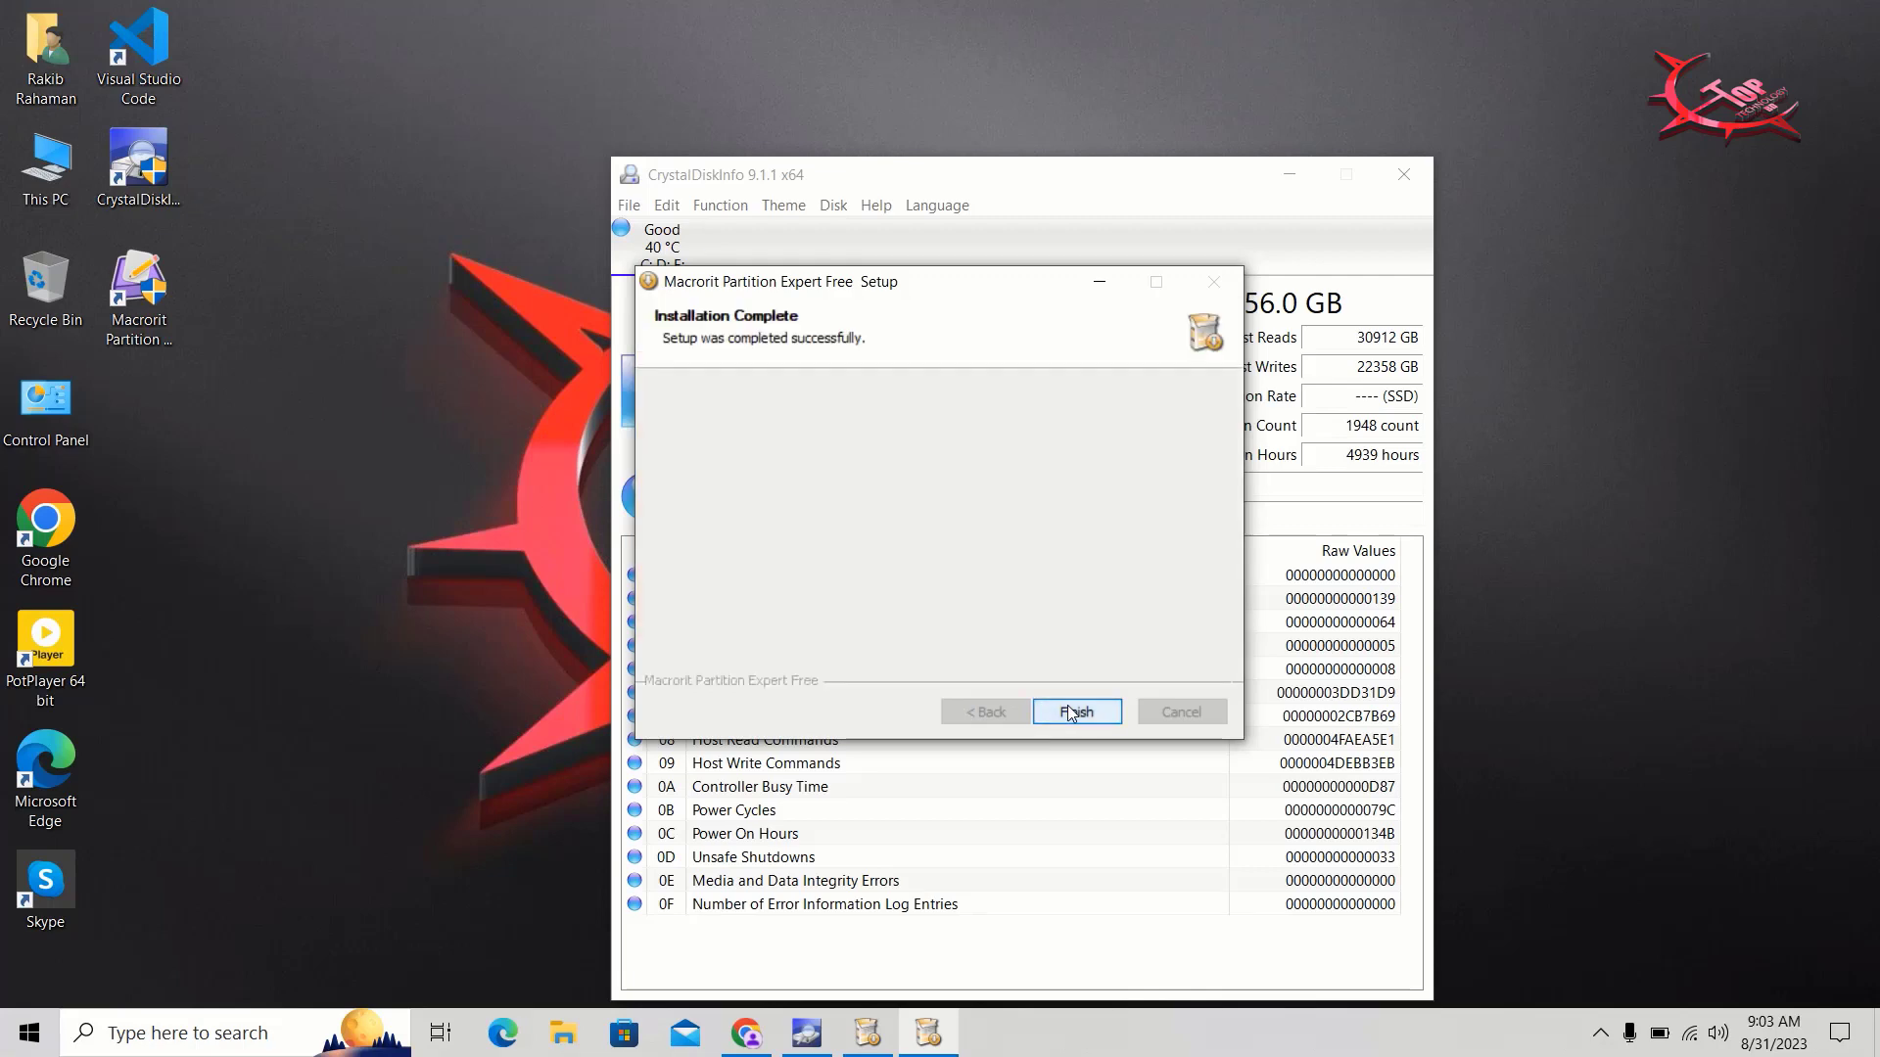
{"action": "left_click", "coordinate": [1070, 711]}
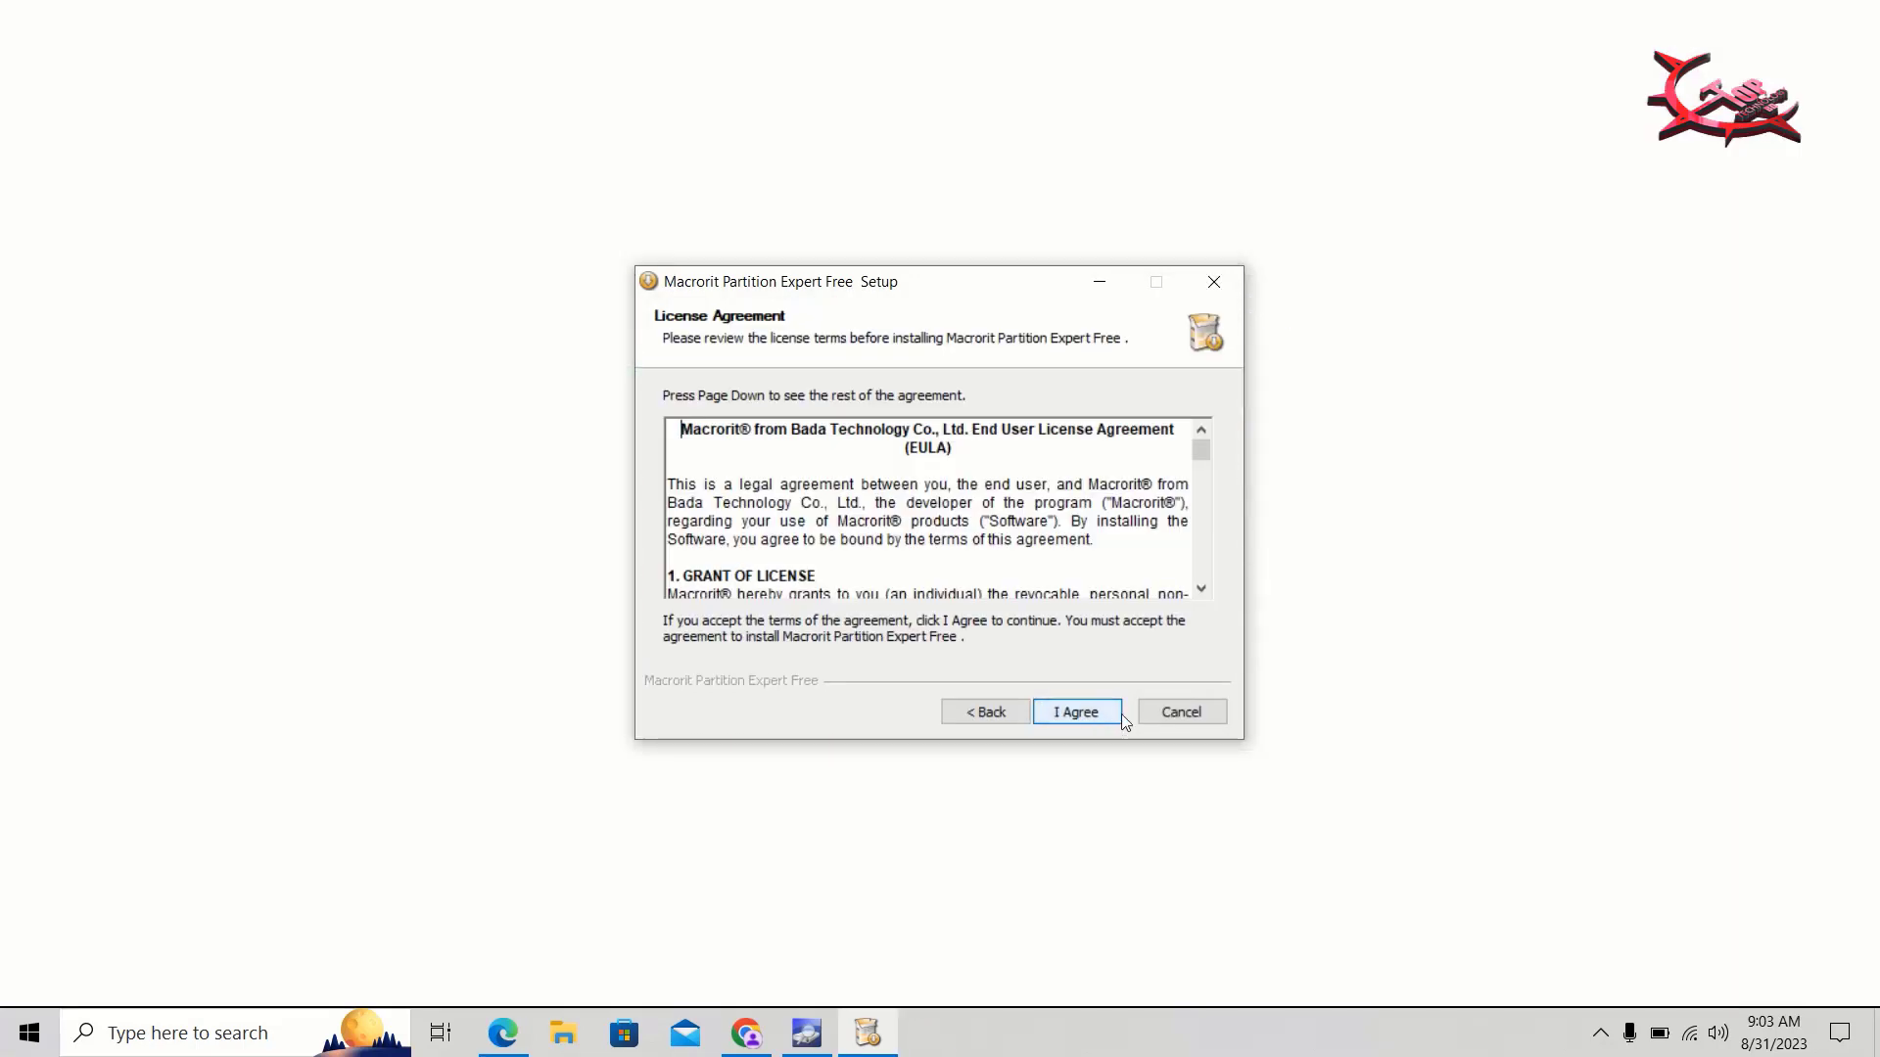
Step: Quit the duplicate Partition Expert setup and launch Macrorit Partition Expert from its desktop shortcut
{"action": "left_click", "coordinate": [1165, 709]}
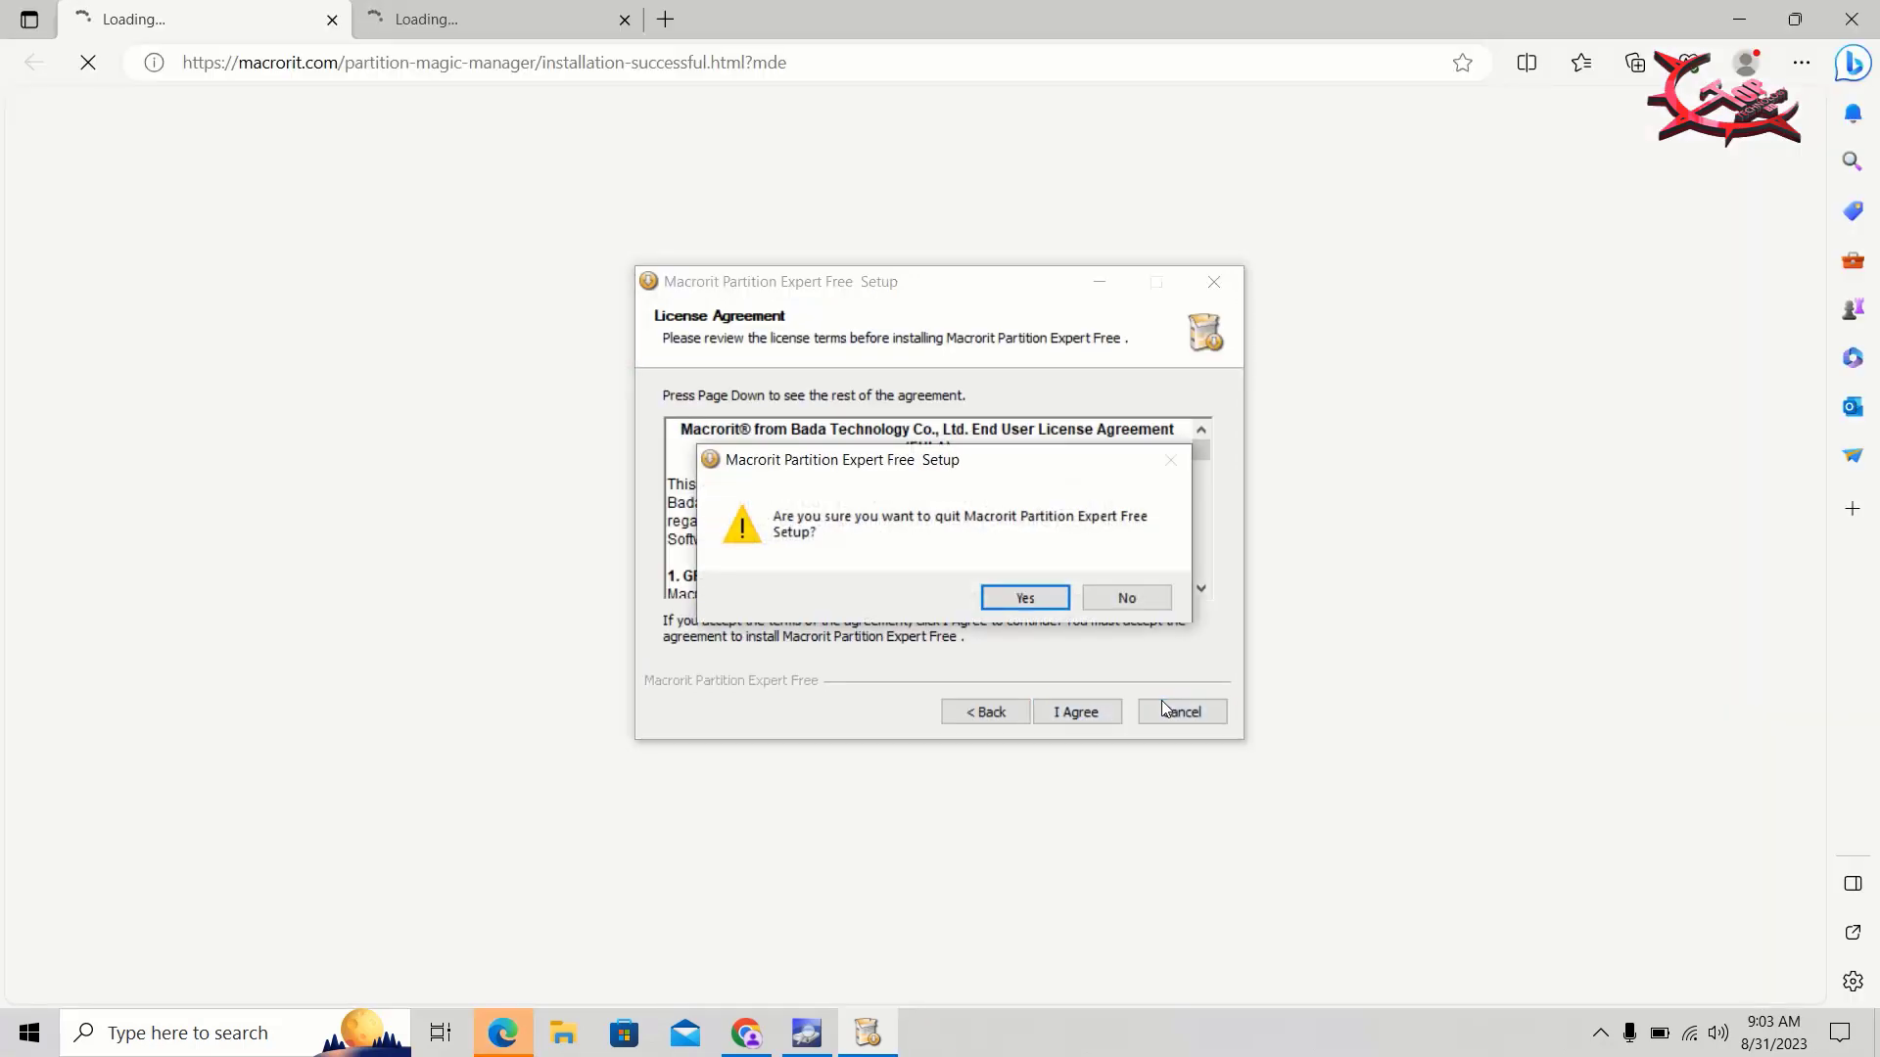
{"action": "left_click", "coordinate": [1056, 600]}
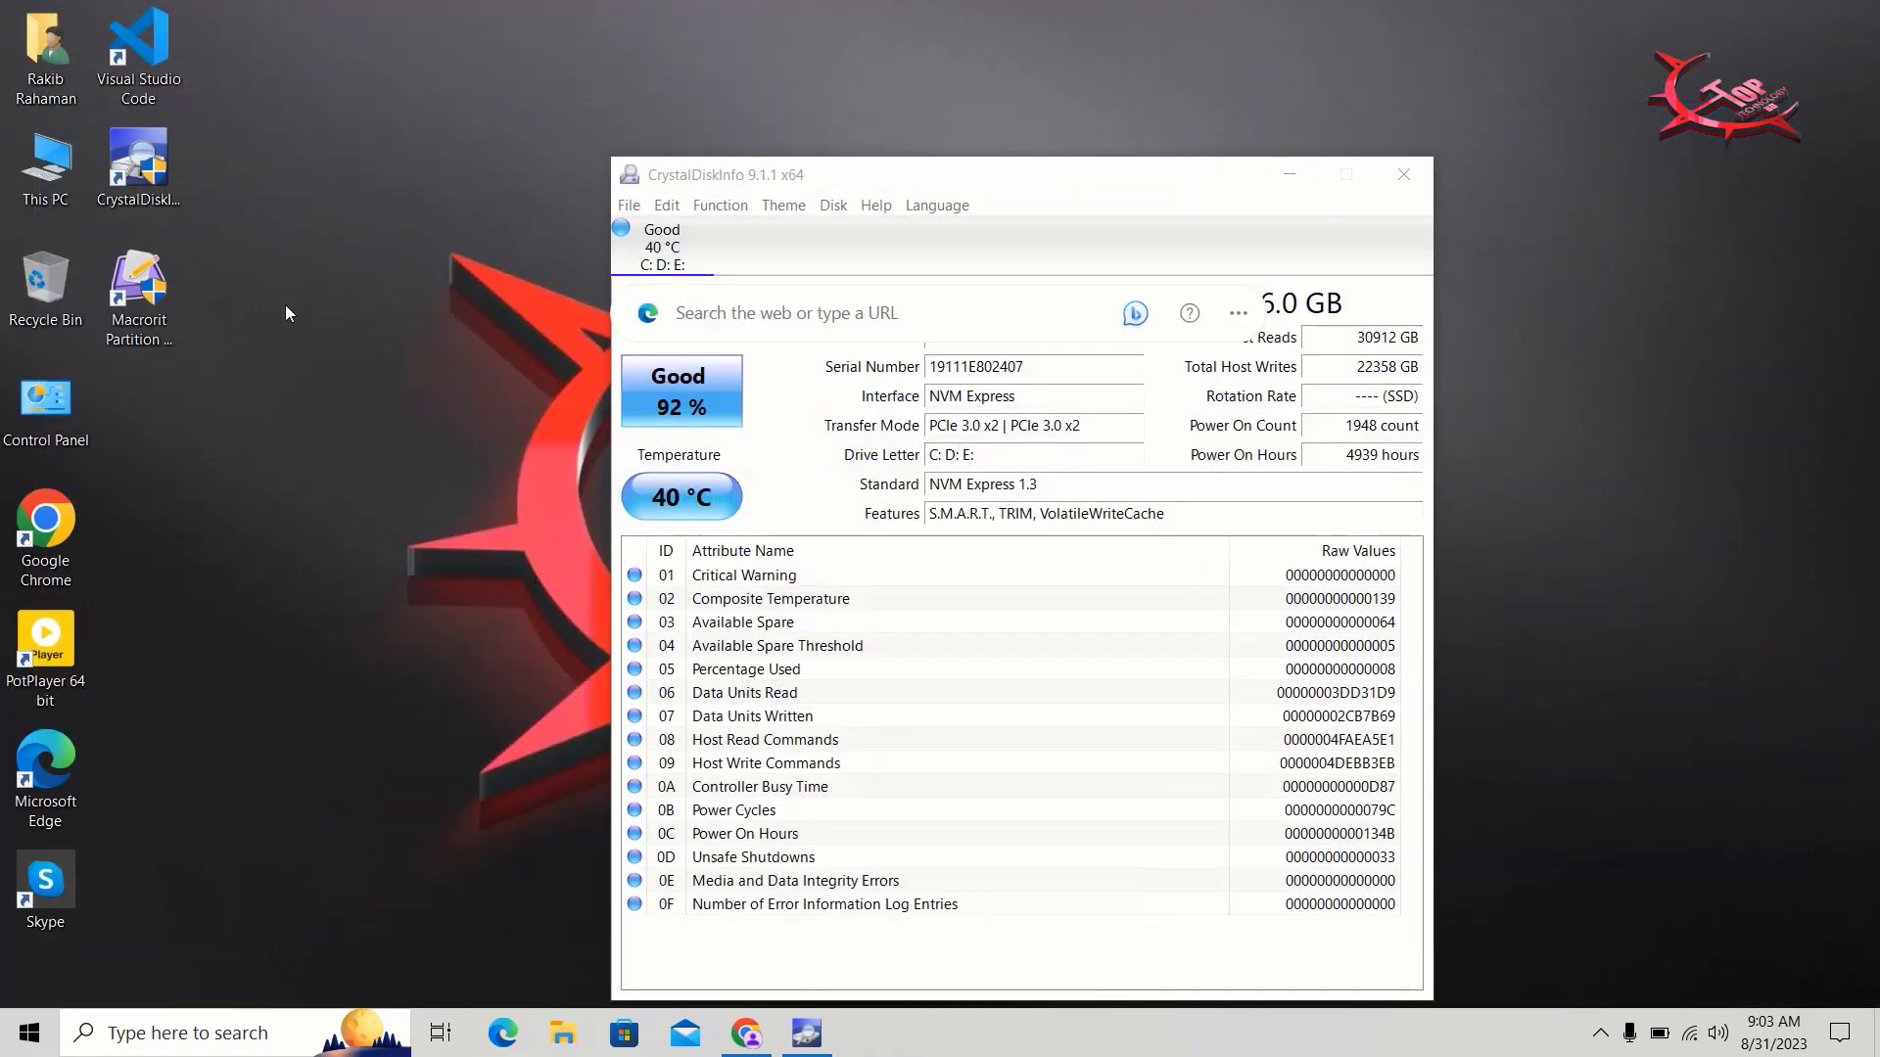
{"action": "left_click", "coordinate": [145, 267]}
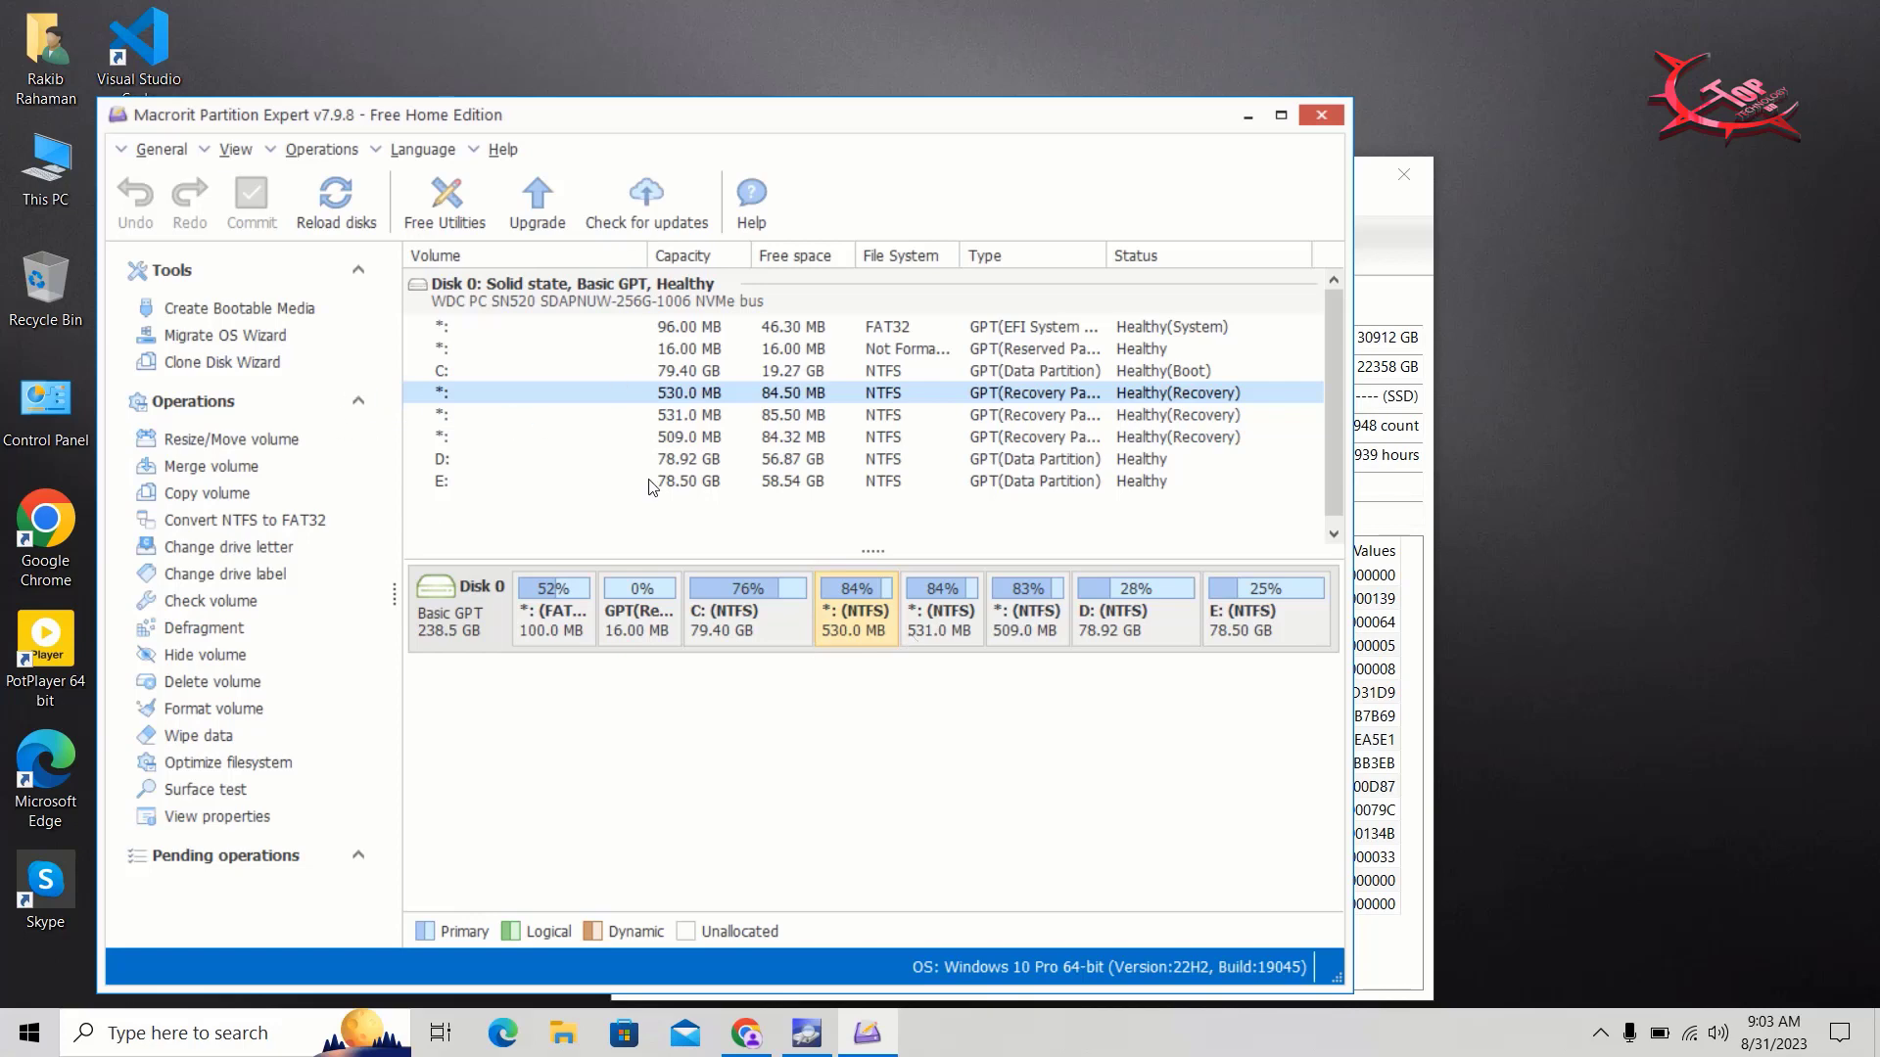
Step: Select Disk 0 in Partition Expert and hide the action panel
{"action": "left_click", "coordinate": [464, 615]}
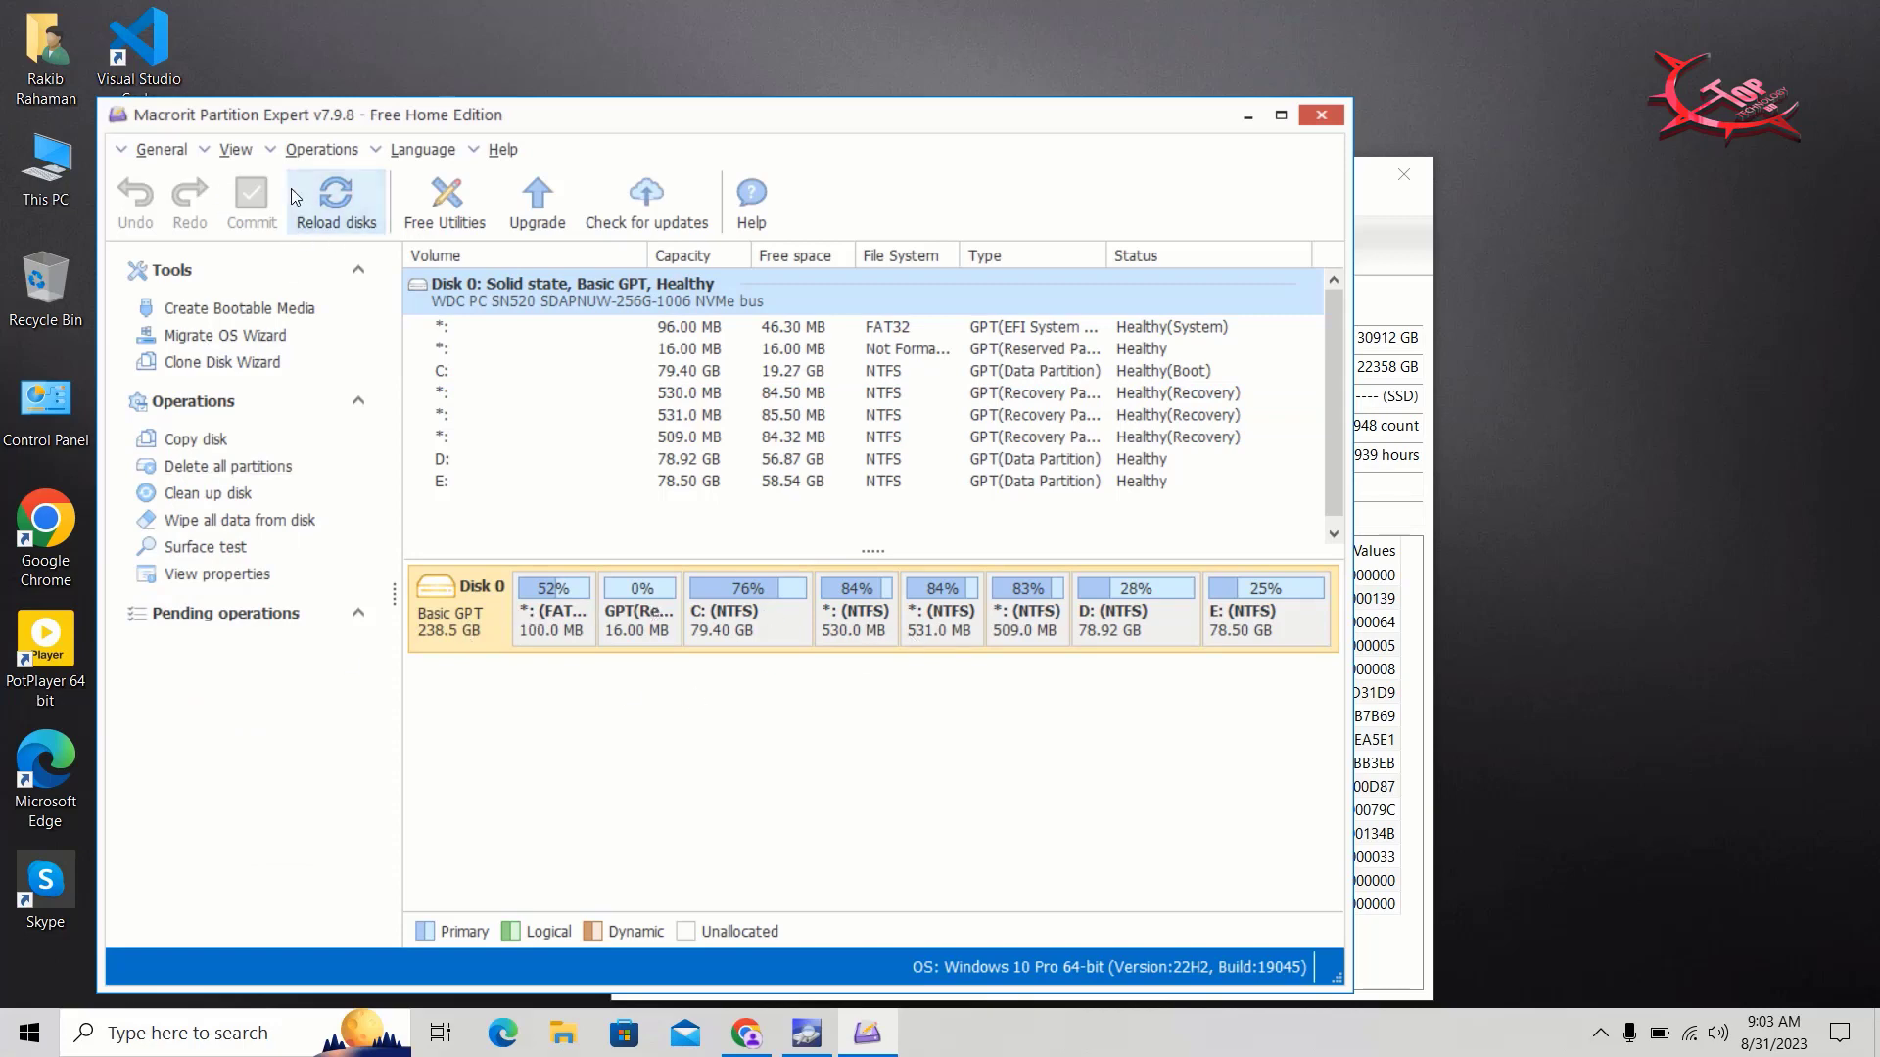
{"action": "left_click", "coordinate": [363, 219]}
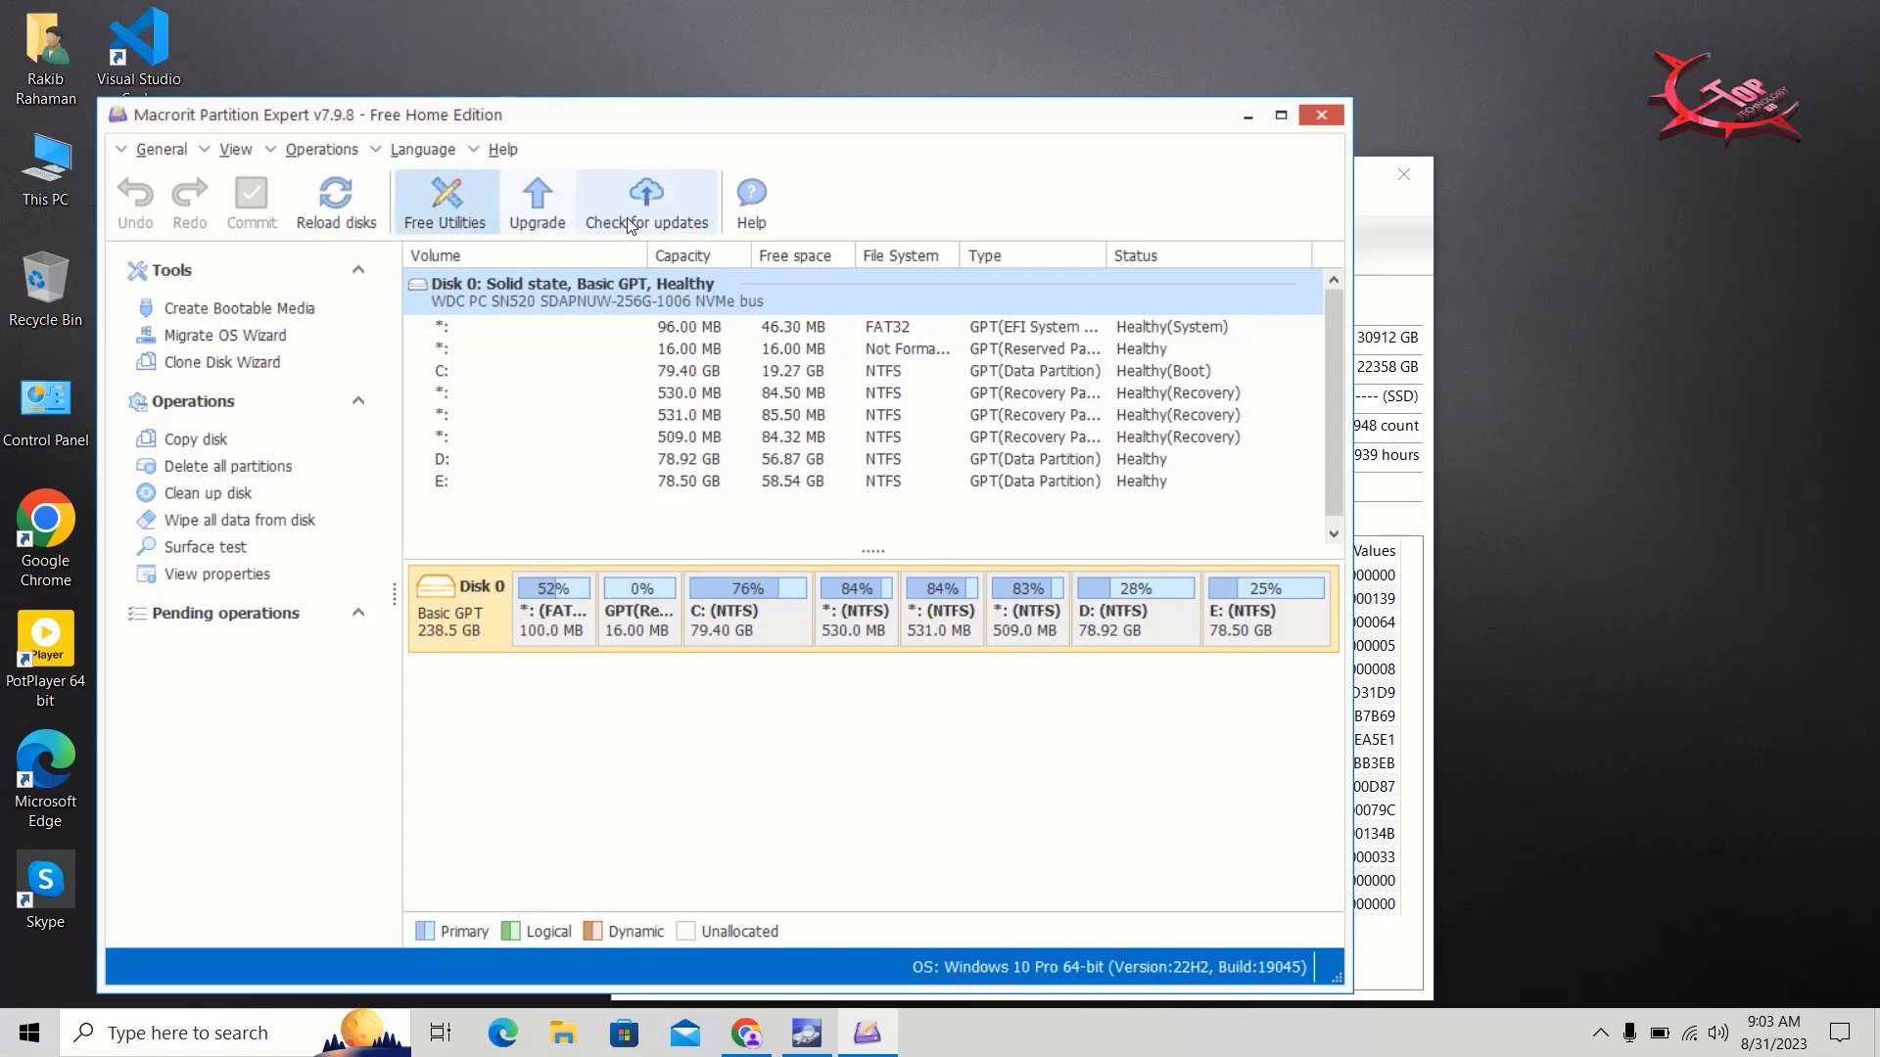
{"action": "left_click", "coordinate": [168, 143]}
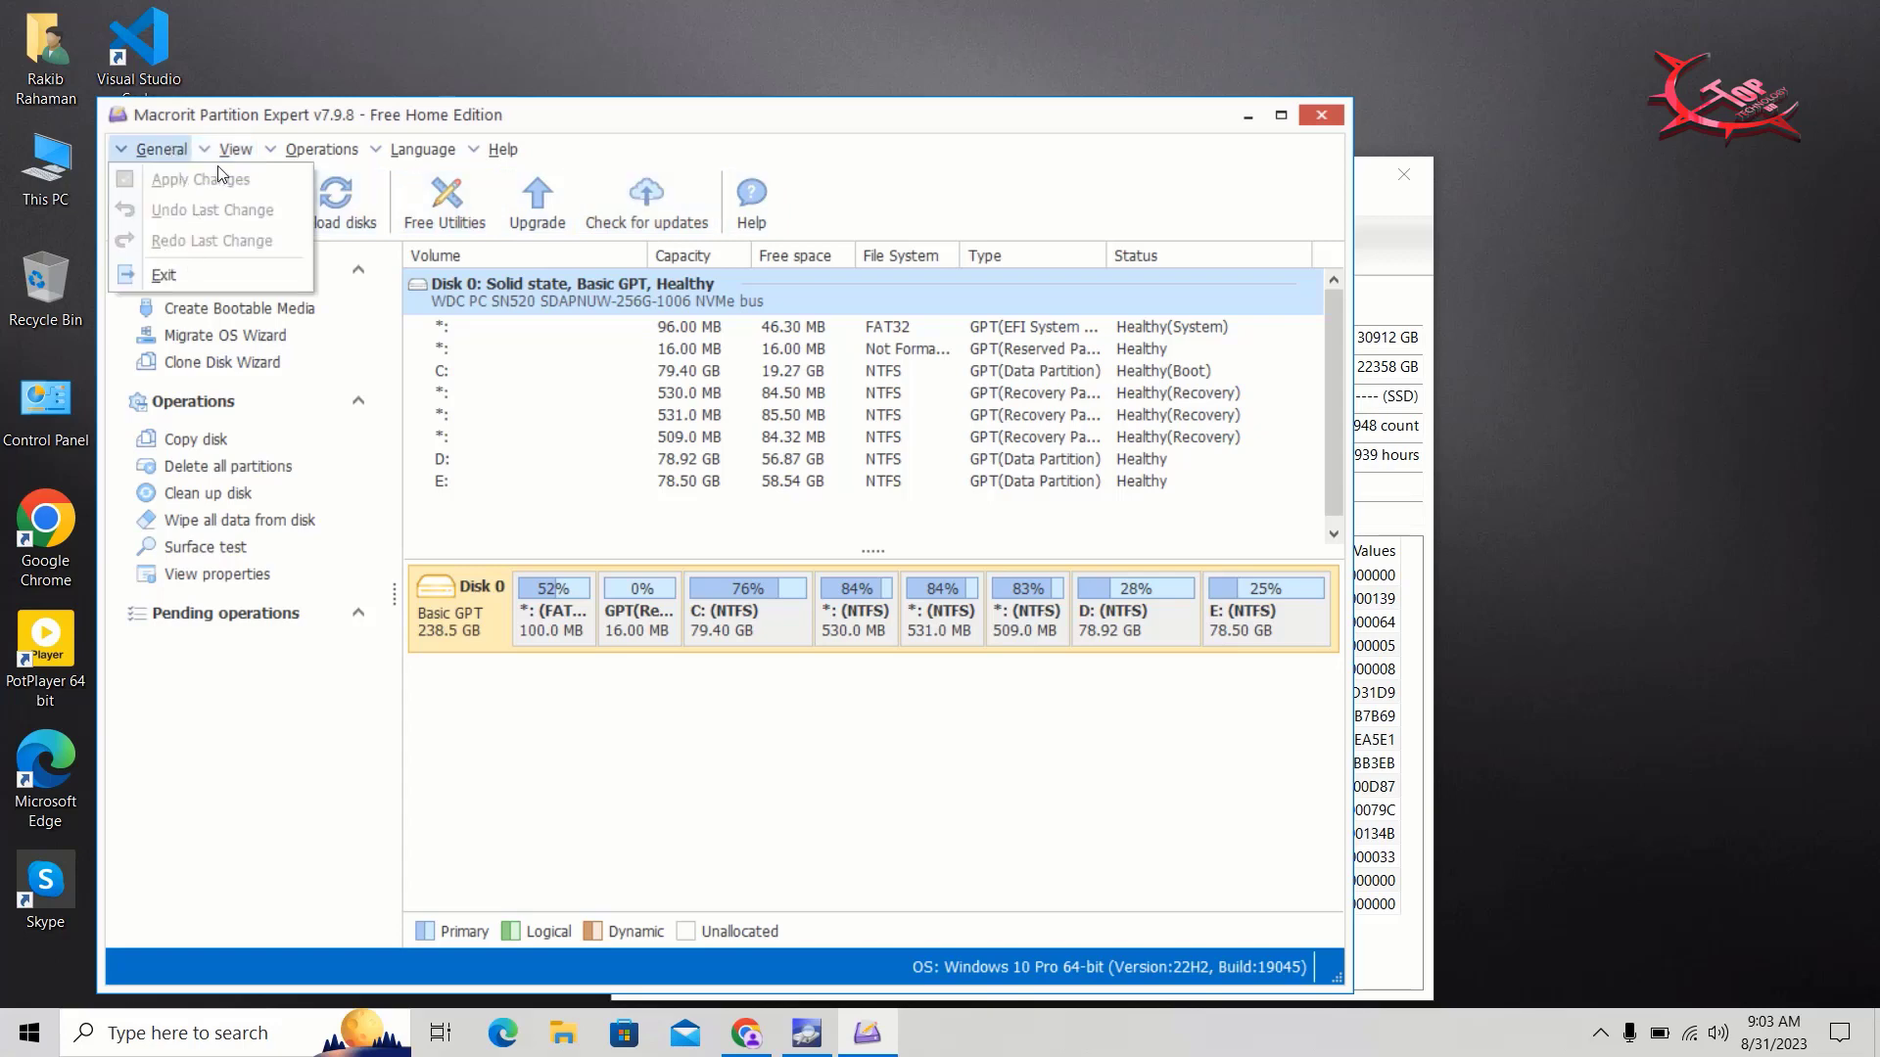
{"action": "mouse_move", "coordinate": [214, 155]}
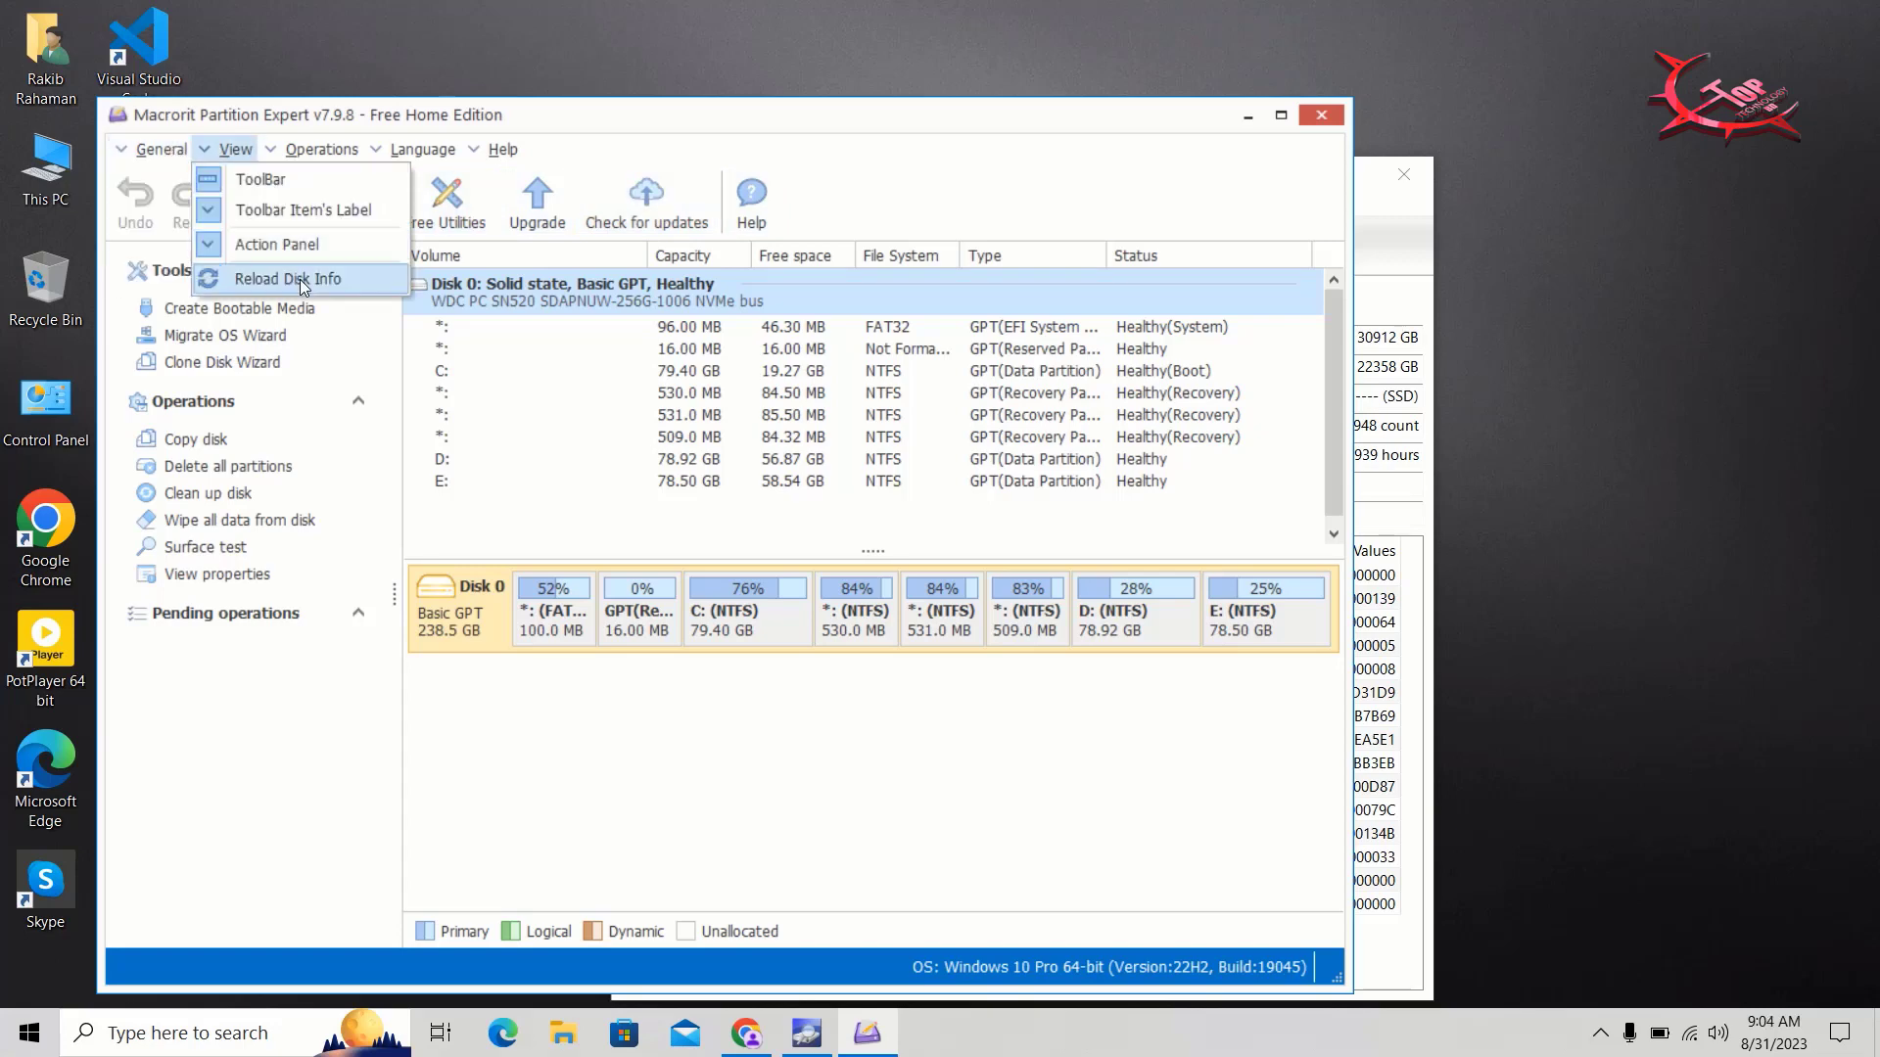
{"action": "left_click", "coordinate": [321, 244]}
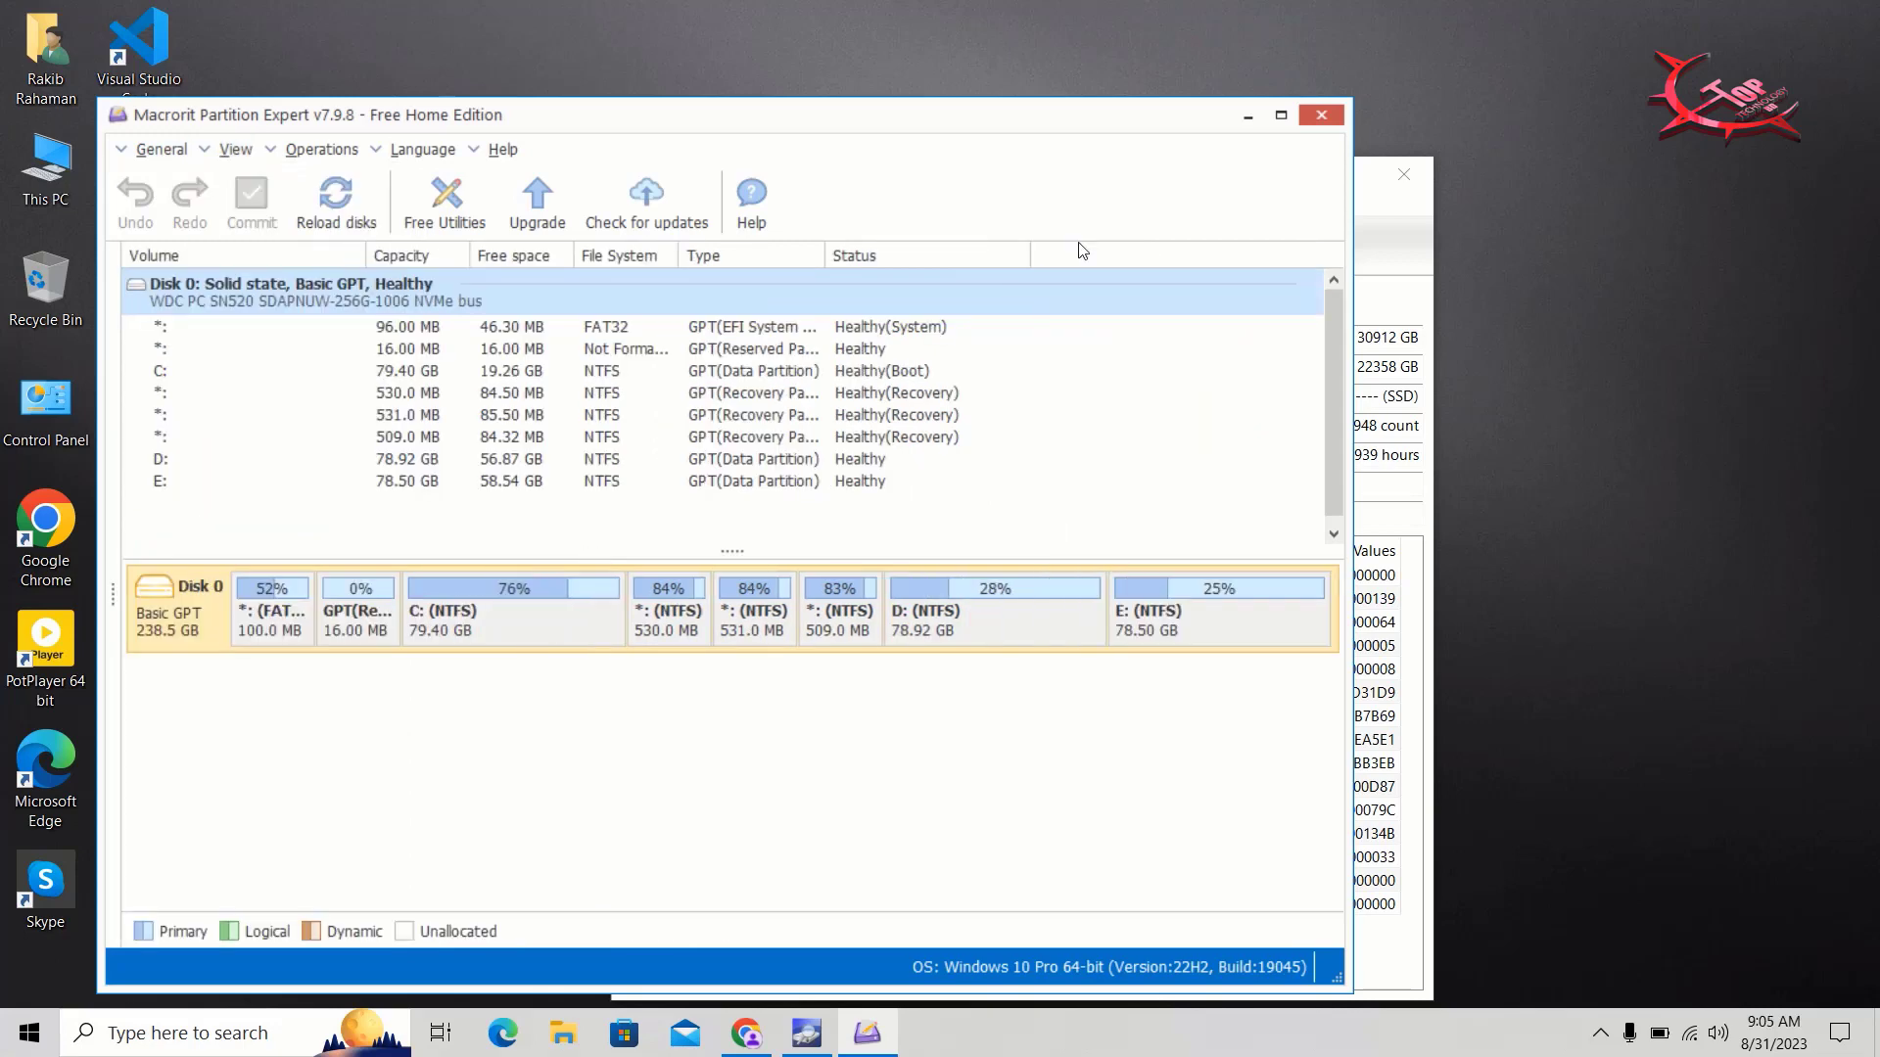
Step: Start a surface test of Disk 0 to scan its whole area for bad sectors
{"action": "left_click", "coordinate": [315, 138]}
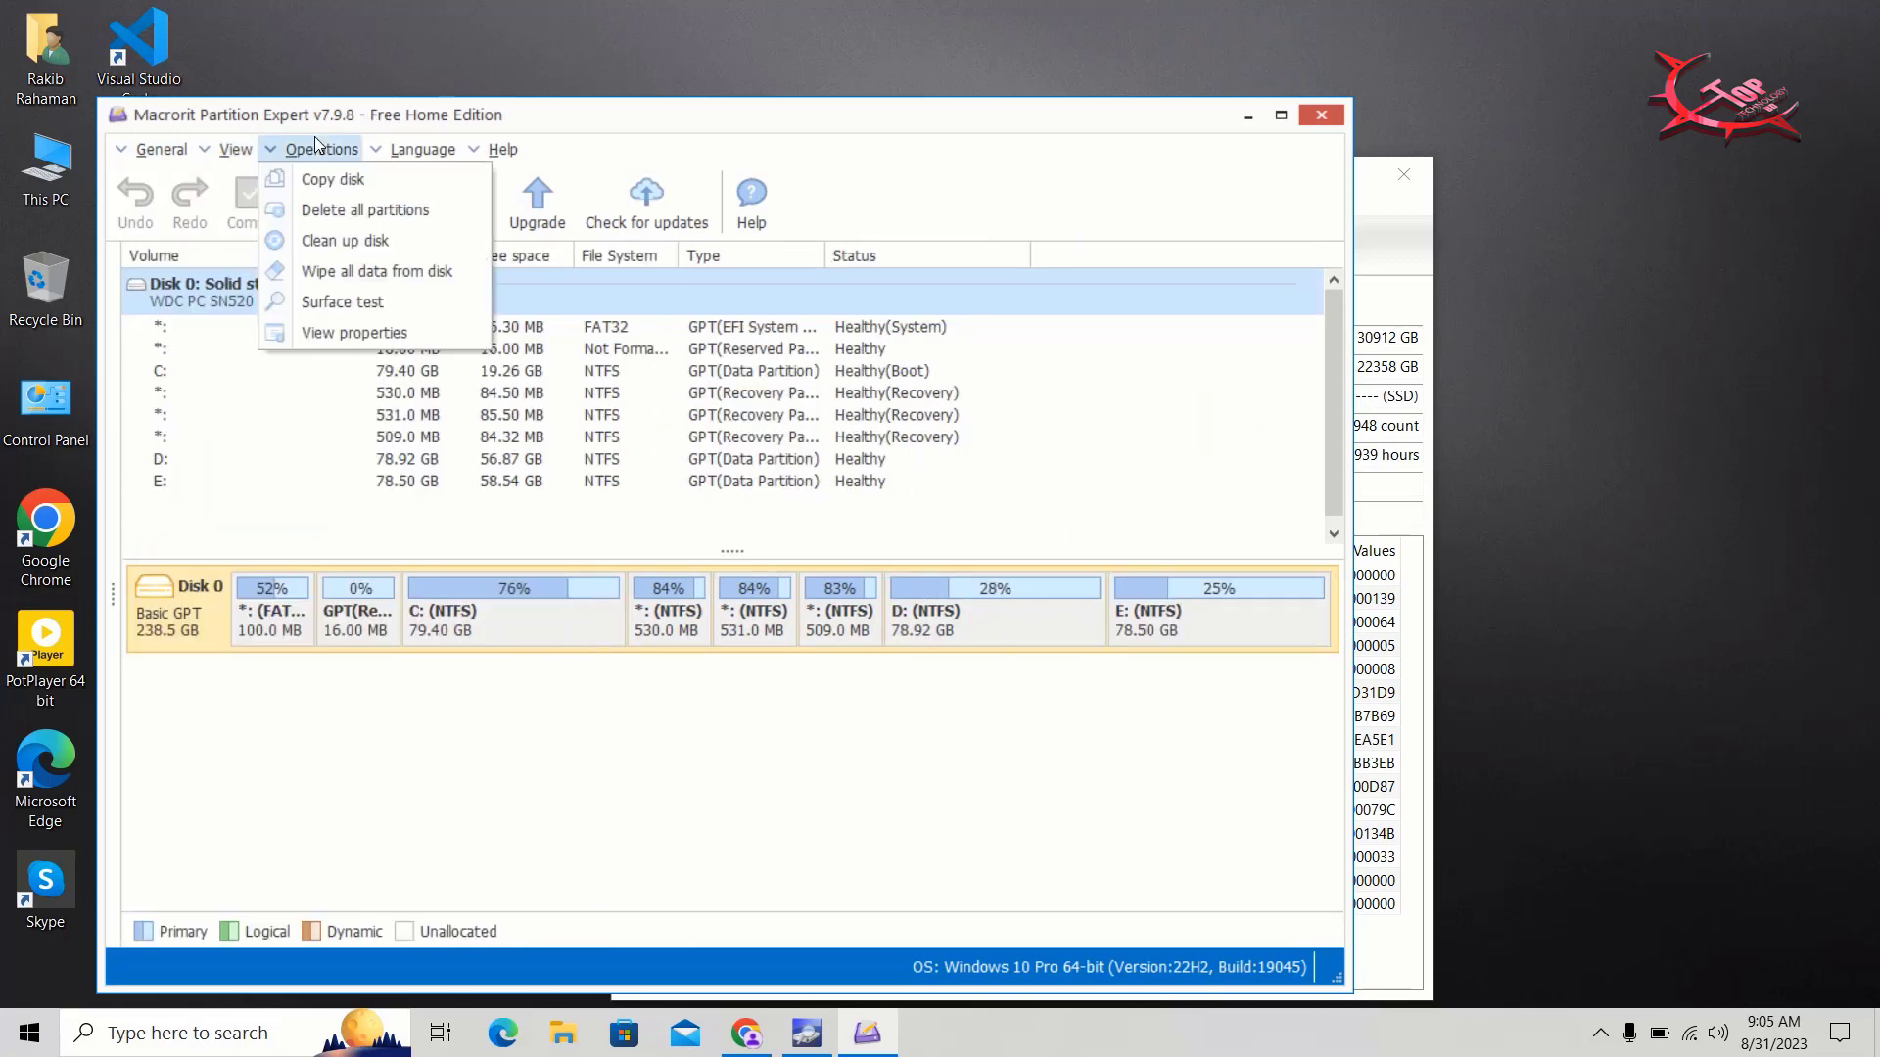
{"action": "left_click", "coordinate": [382, 302]}
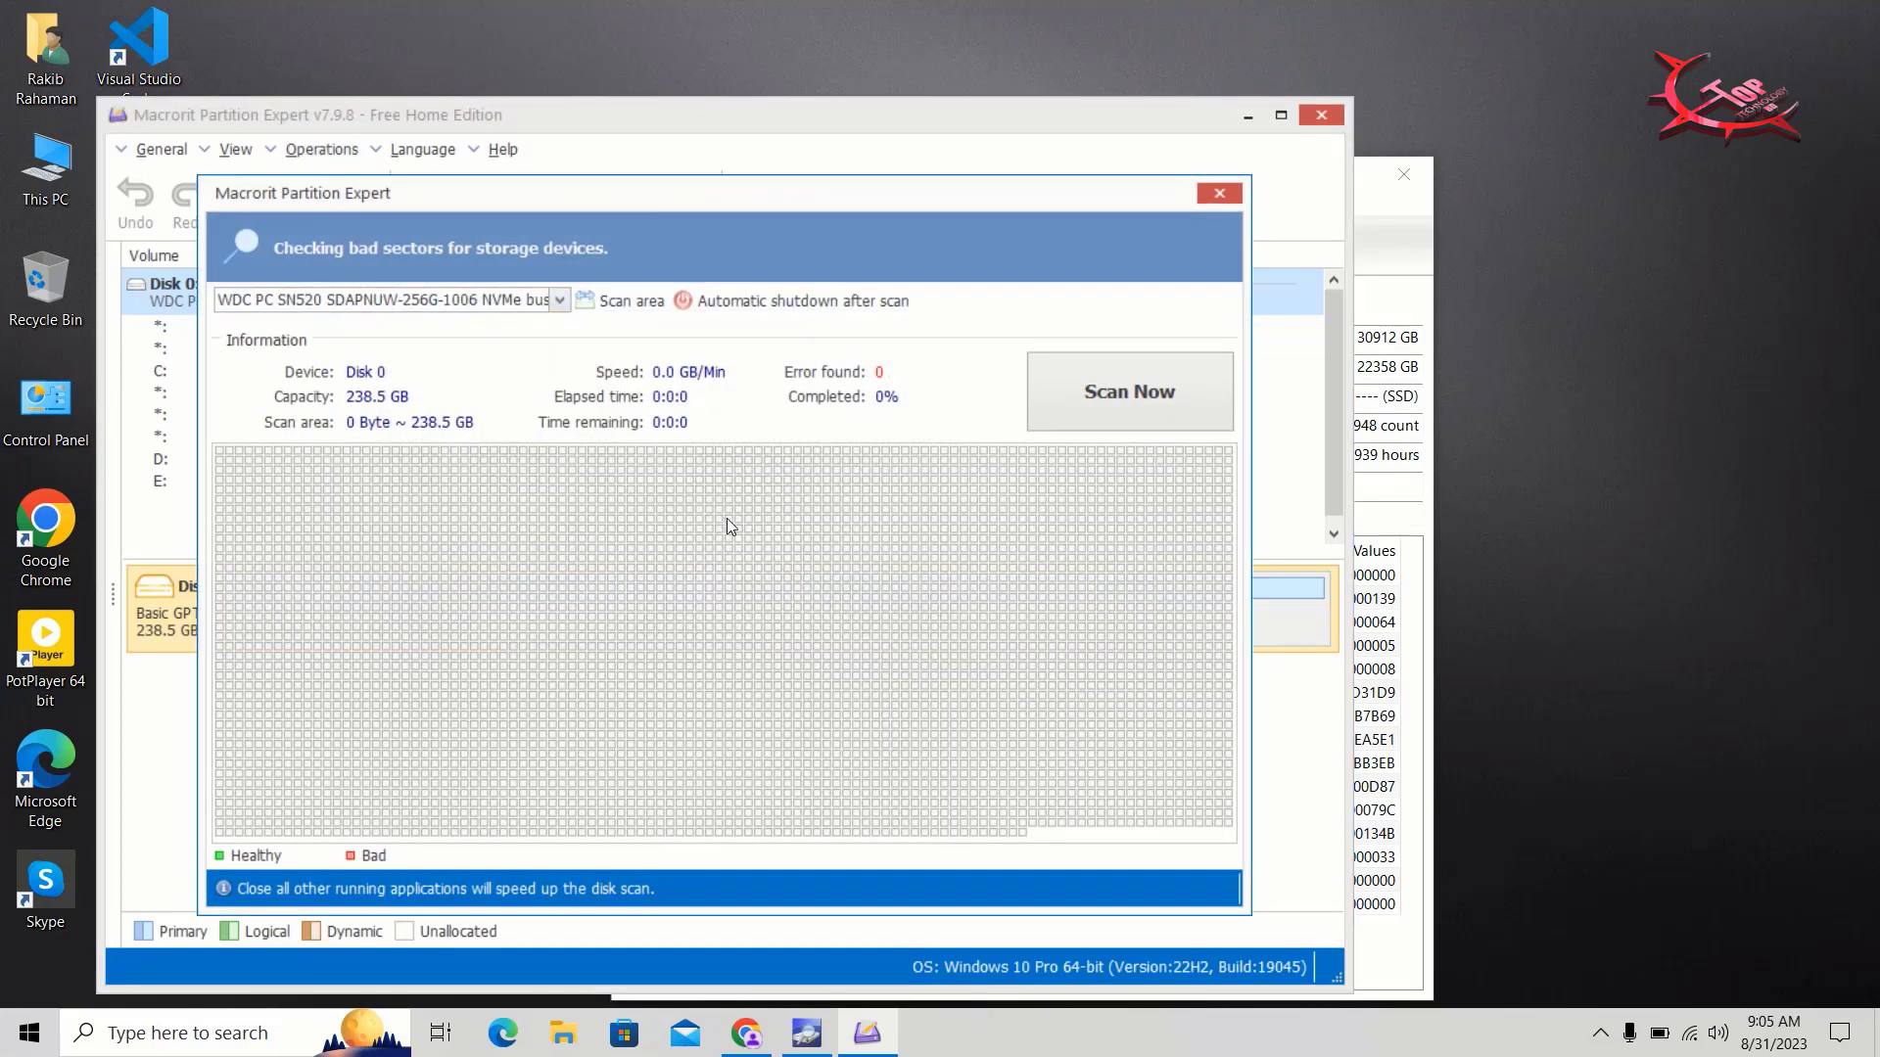
{"action": "left_click", "coordinate": [1093, 420]}
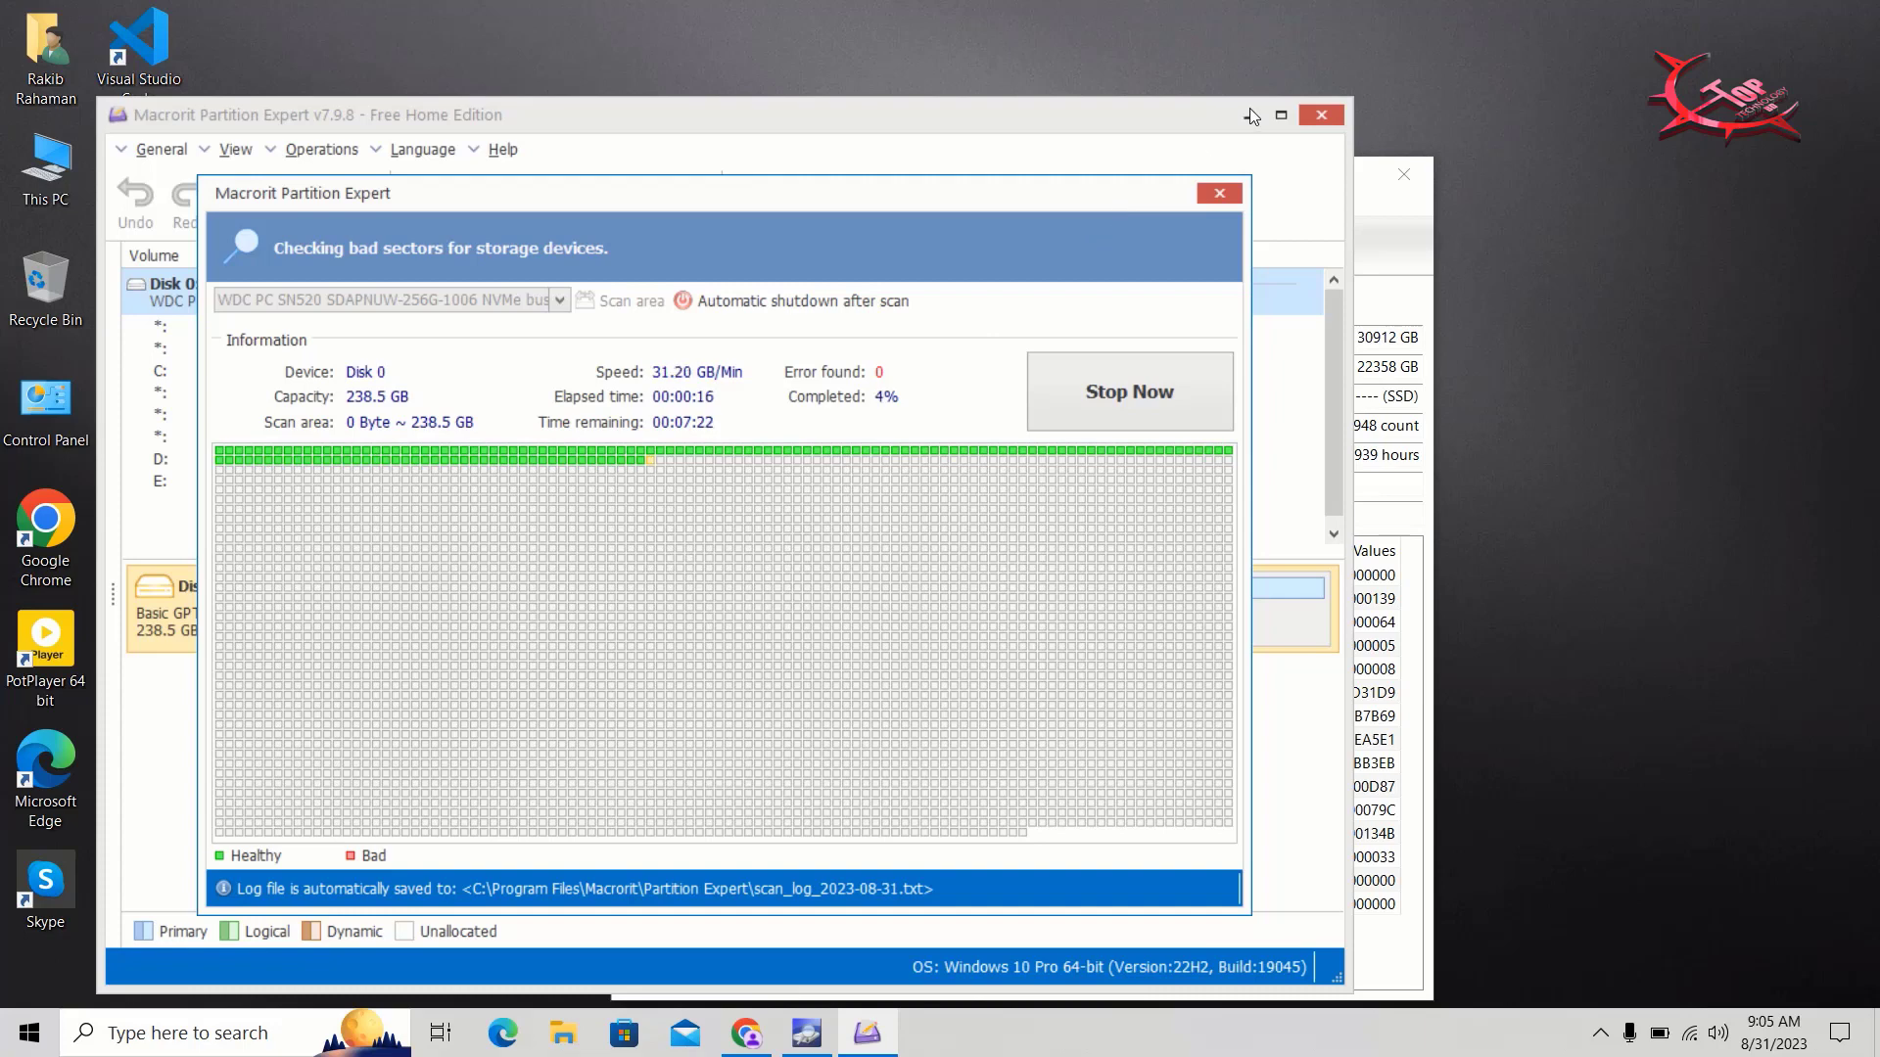
Step: Switch to CrystalDiskInfo, view the health status threshold settings of the disk and close them without applying anything
{"action": "left_click", "coordinate": [1518, 252]}
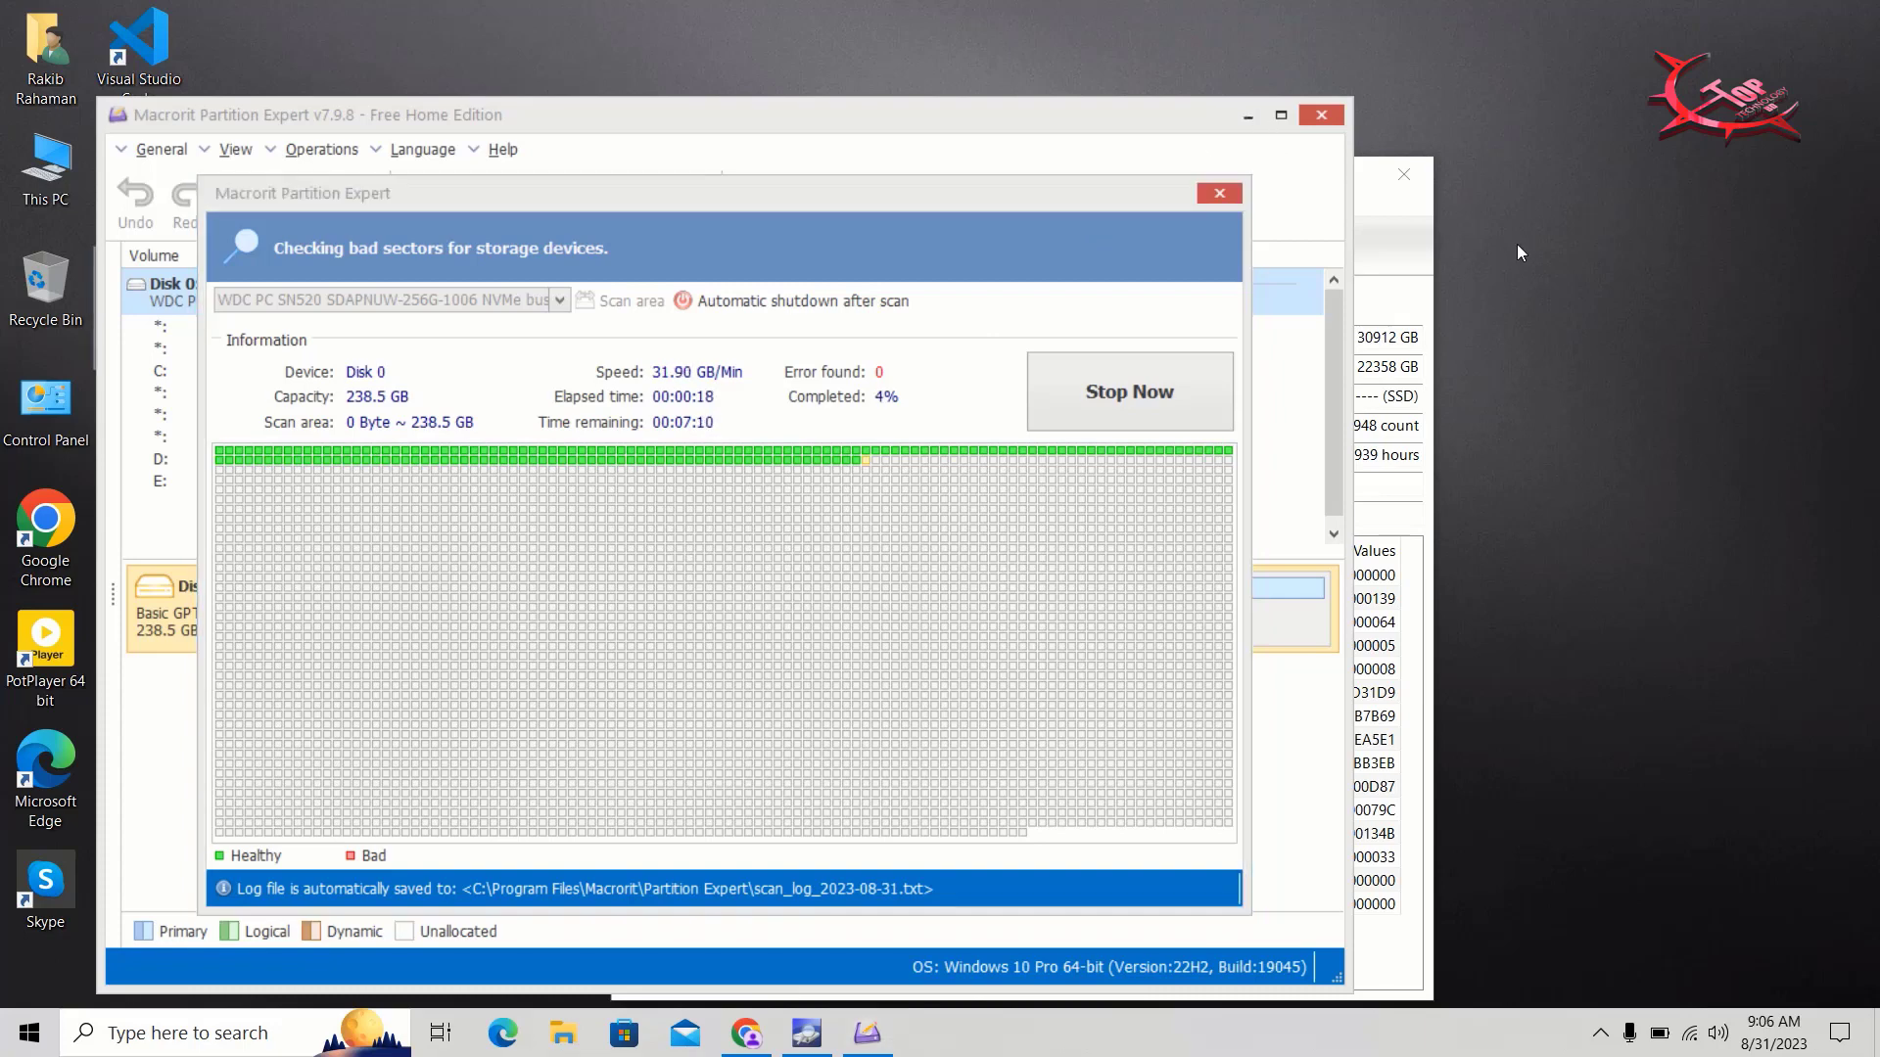
{"action": "left_click", "coordinate": [1390, 274]}
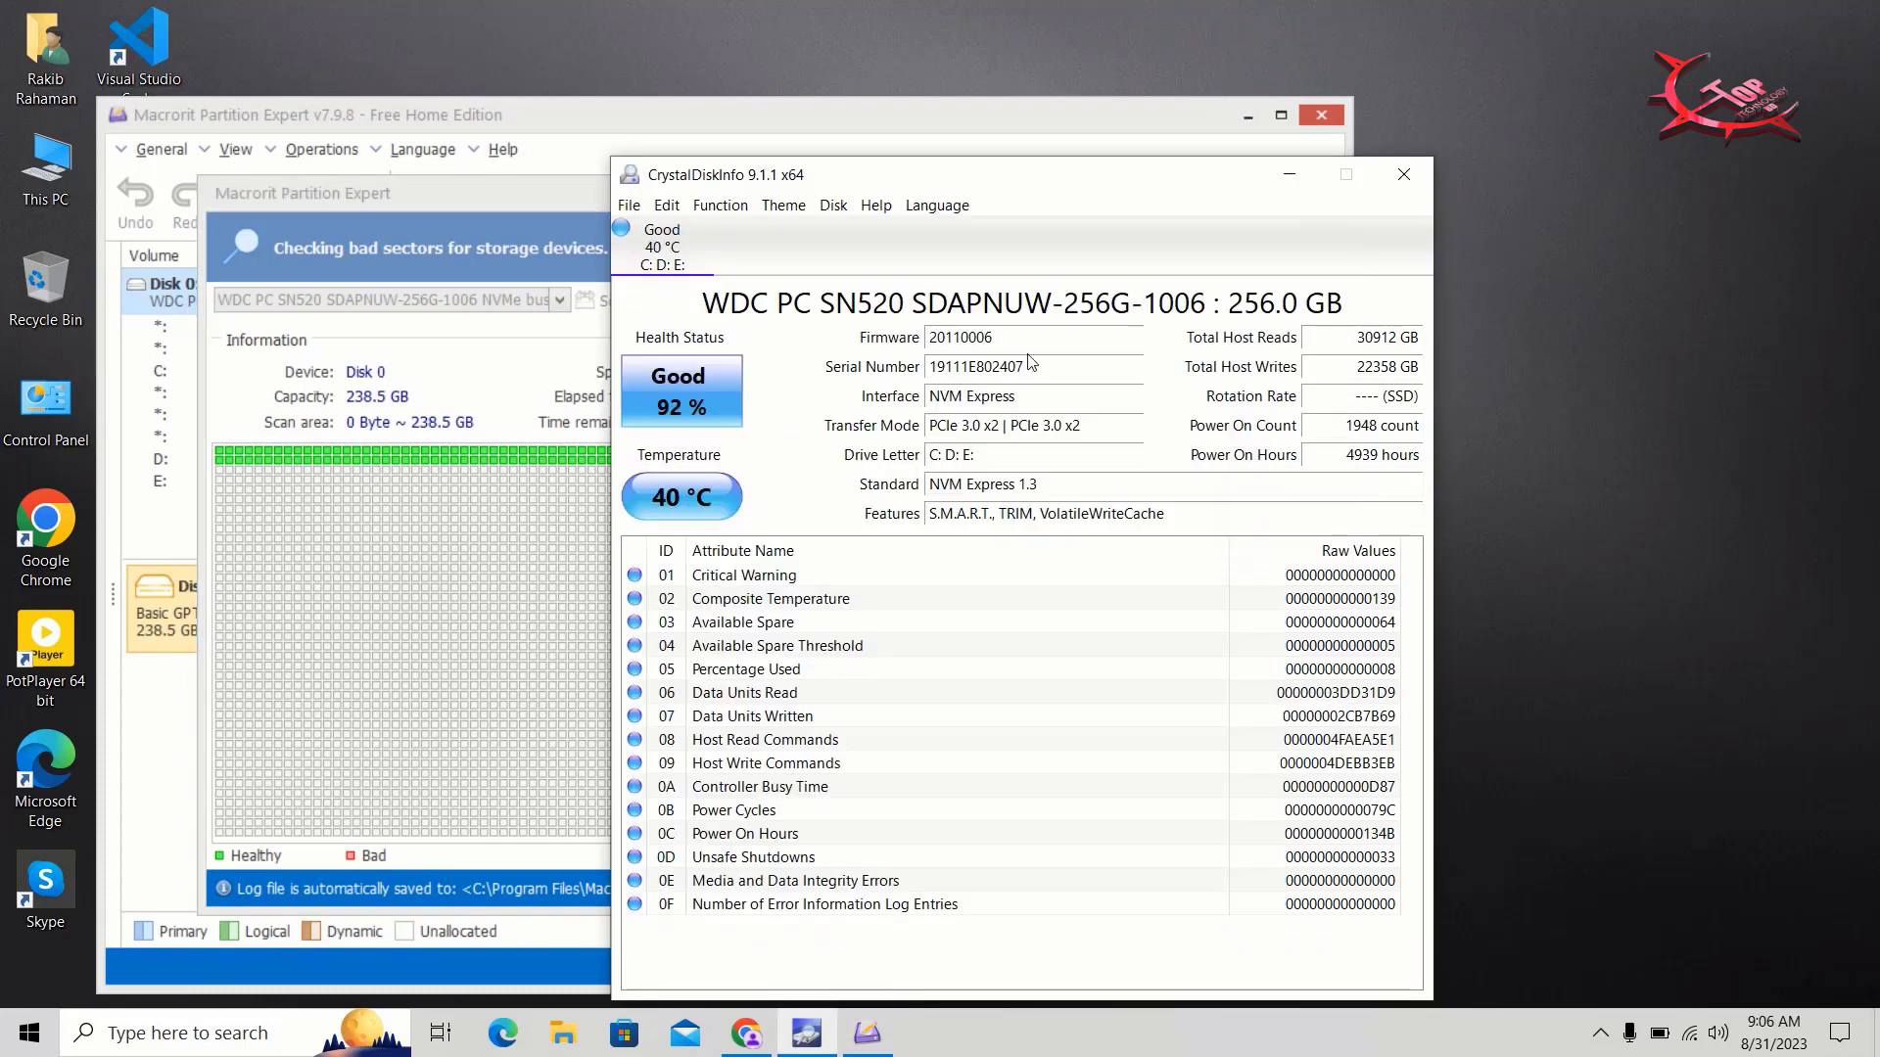
{"action": "left_click", "coordinate": [725, 392]}
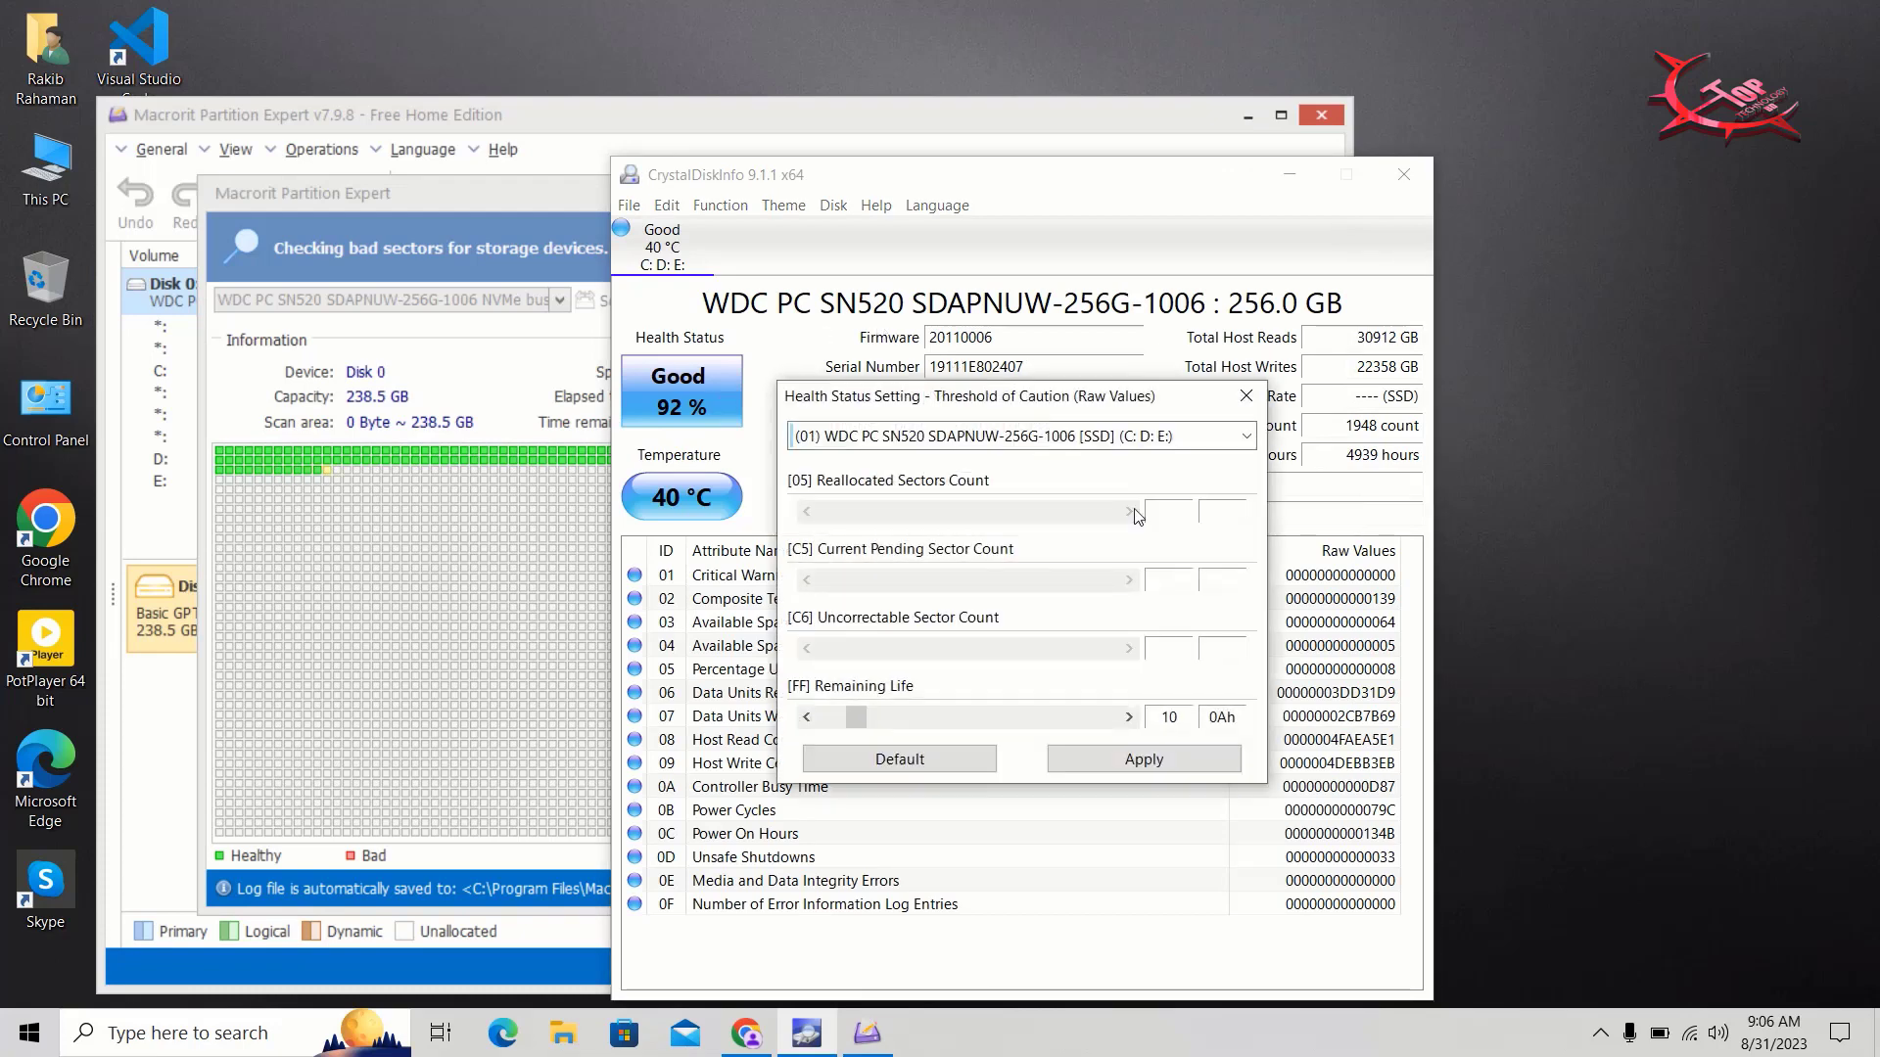
{"action": "left_click", "coordinate": [1246, 396]}
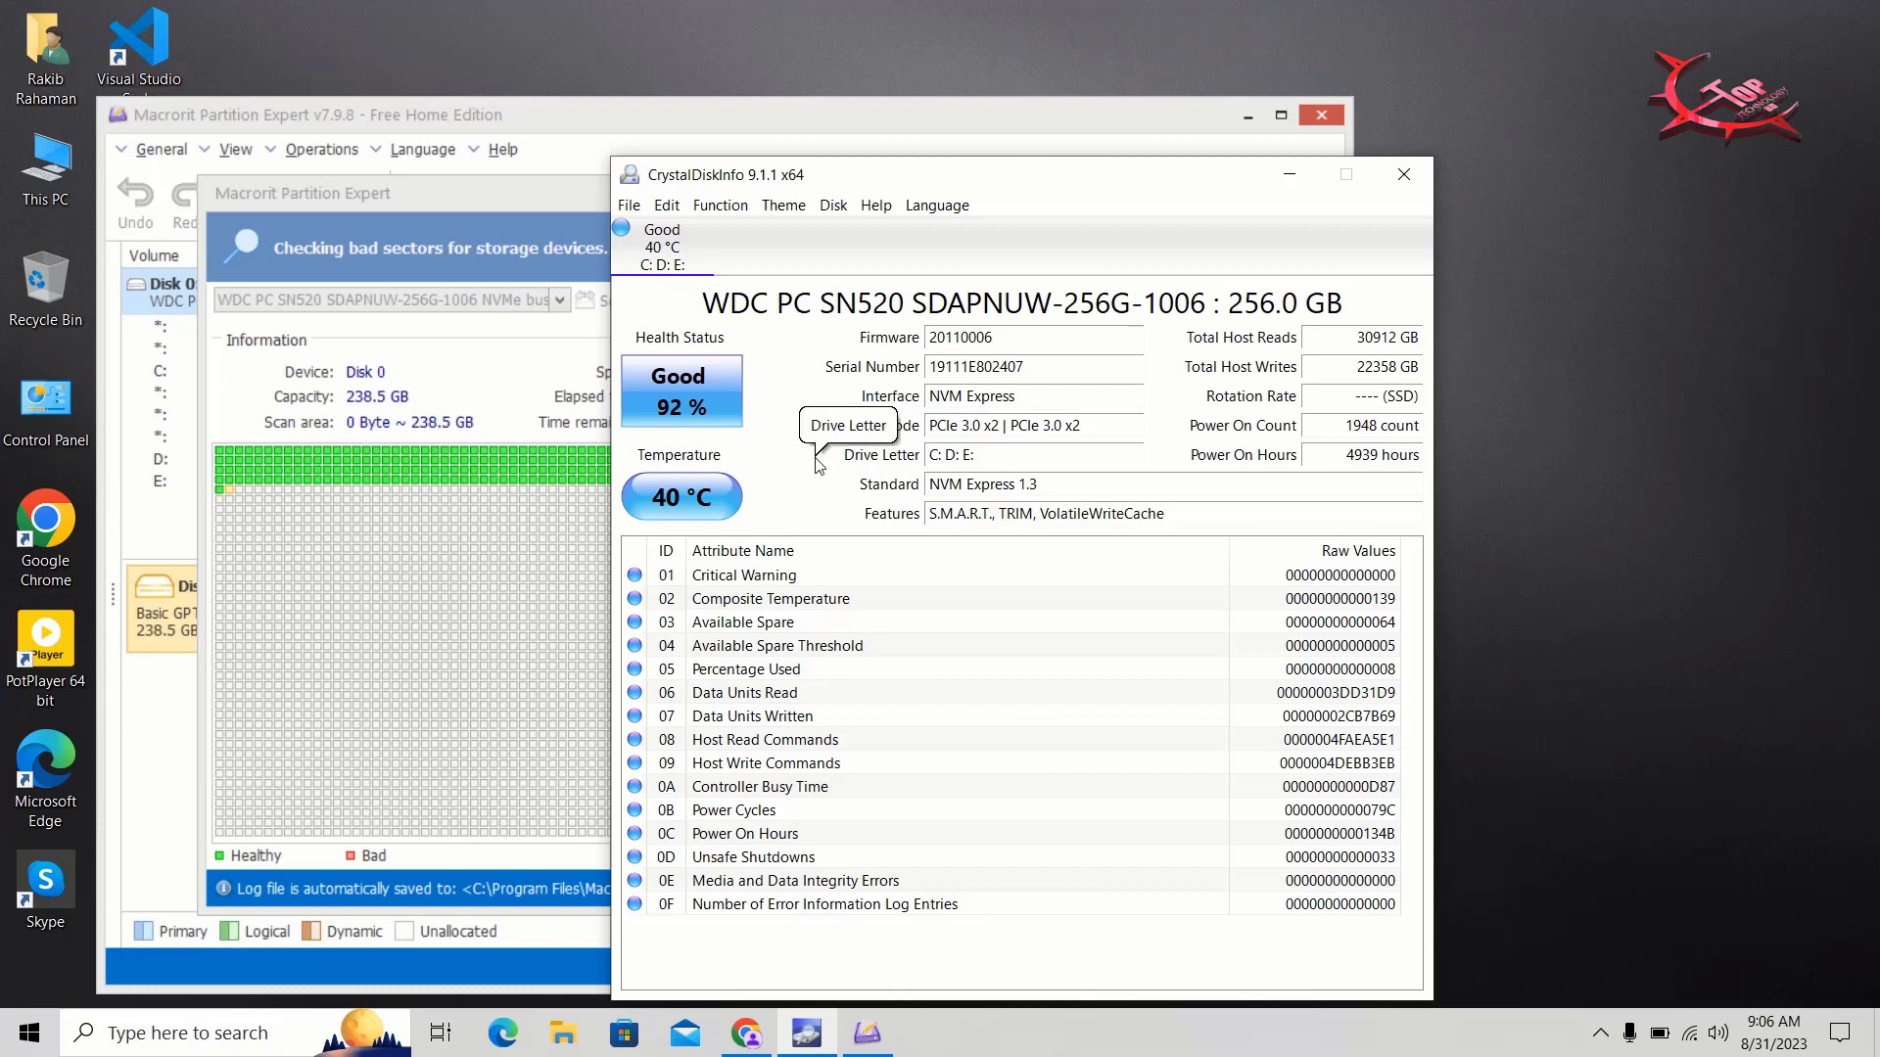
Step: Refresh the readings of the WDC PC SN520 disk in CrystalDiskInfo, then return to the Partition Expert surface test
{"action": "left_click", "coordinate": [630, 207]}
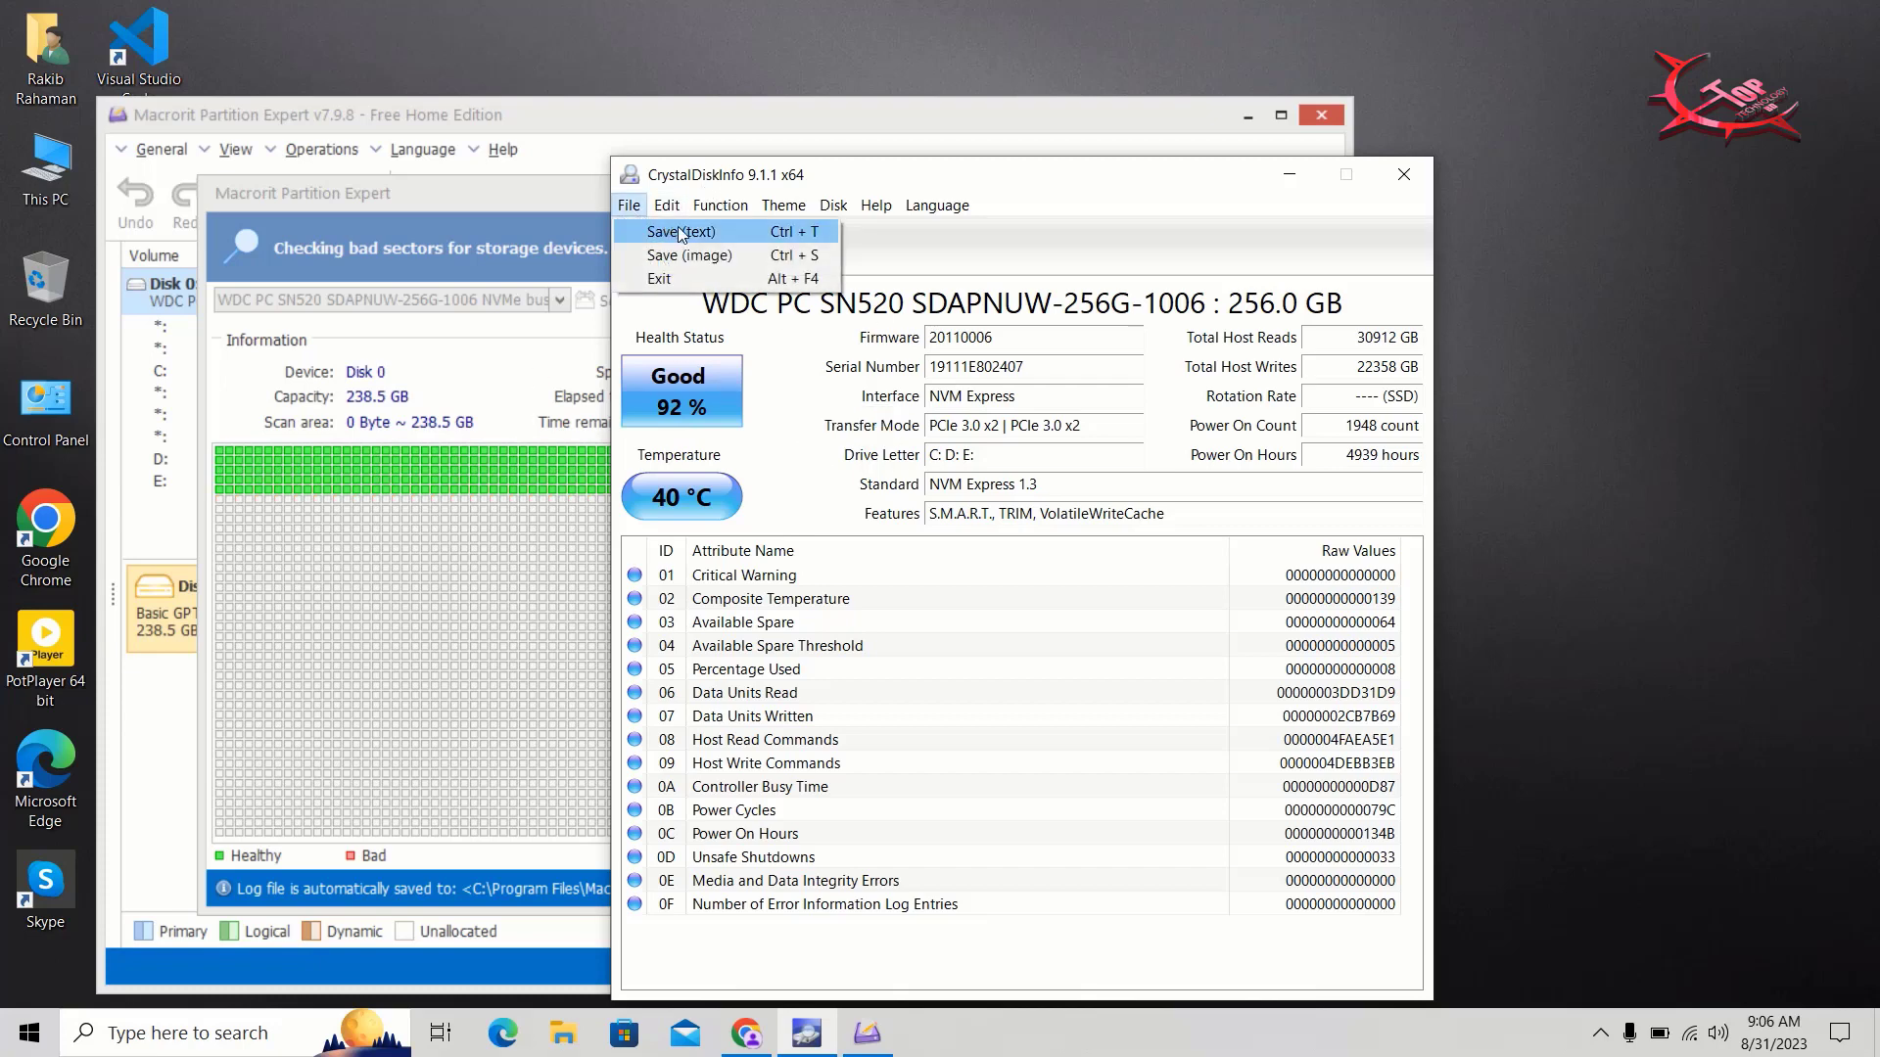
{"action": "mouse_move", "coordinate": [672, 211]}
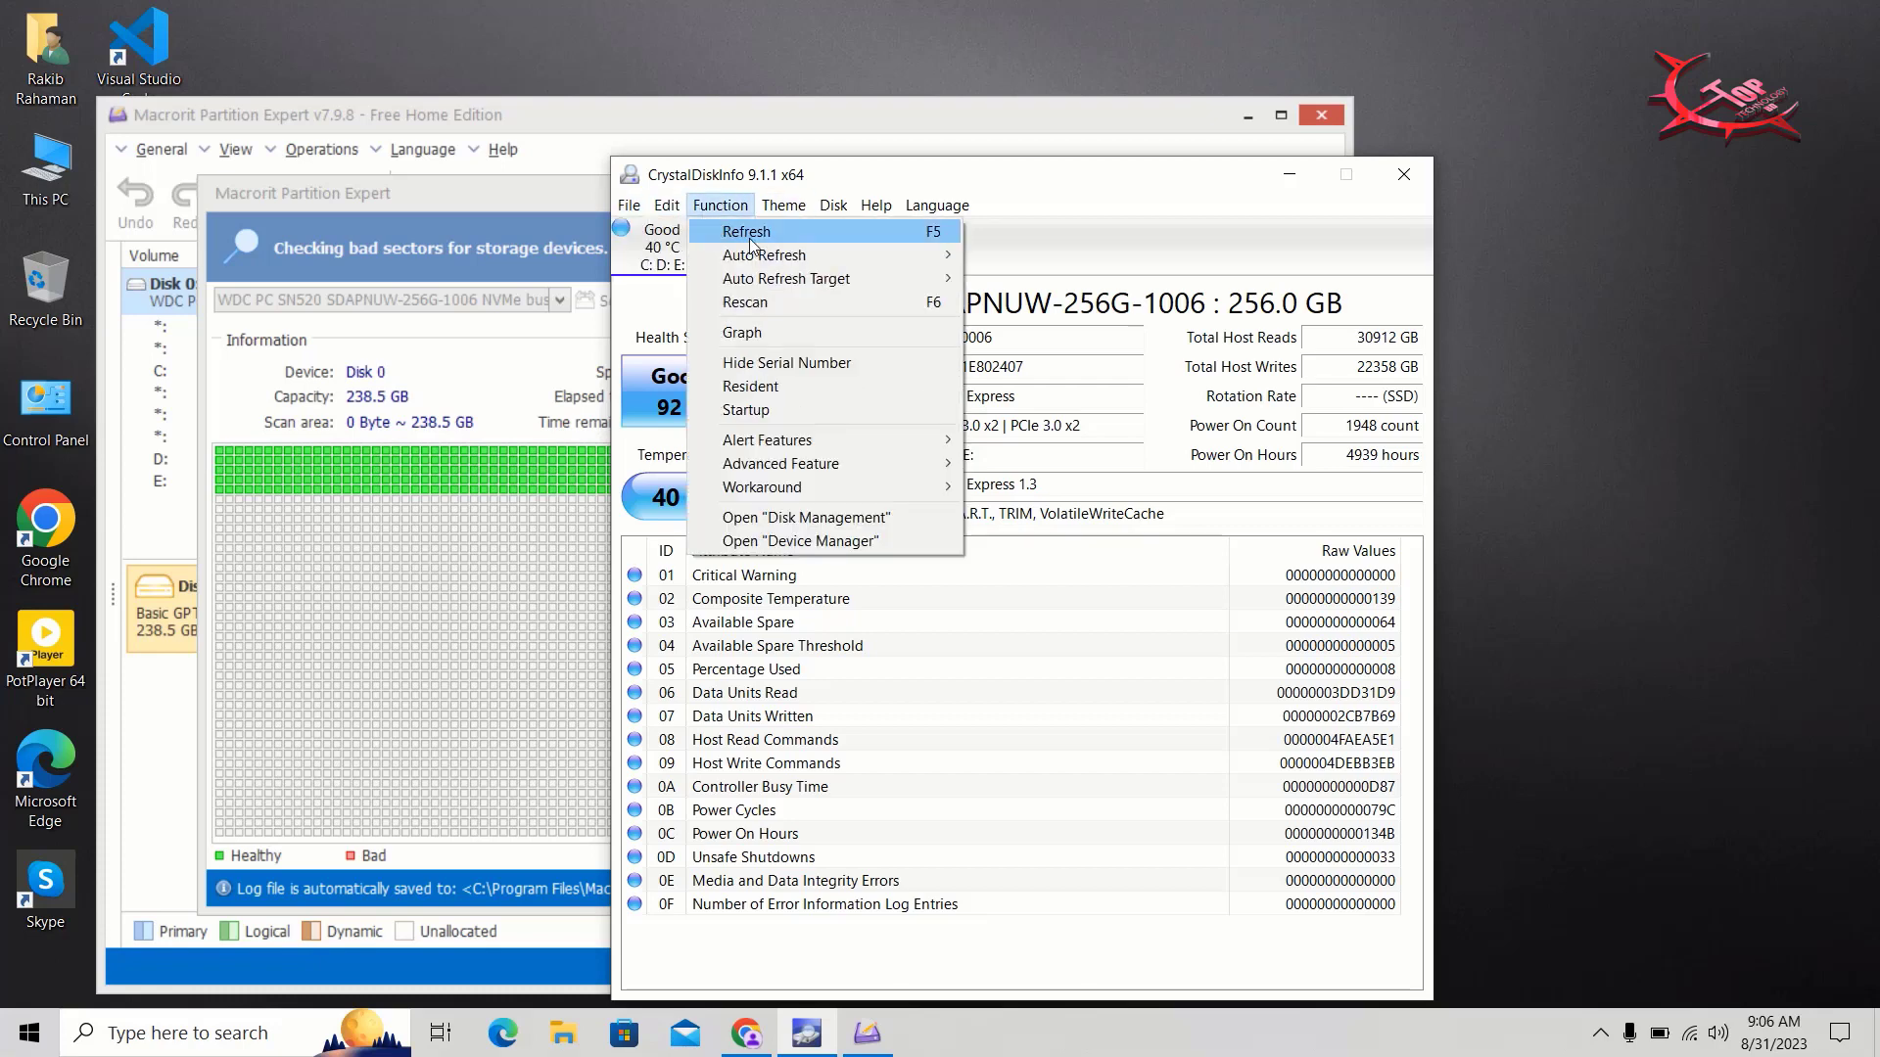
{"action": "left_click", "coordinate": [749, 235]}
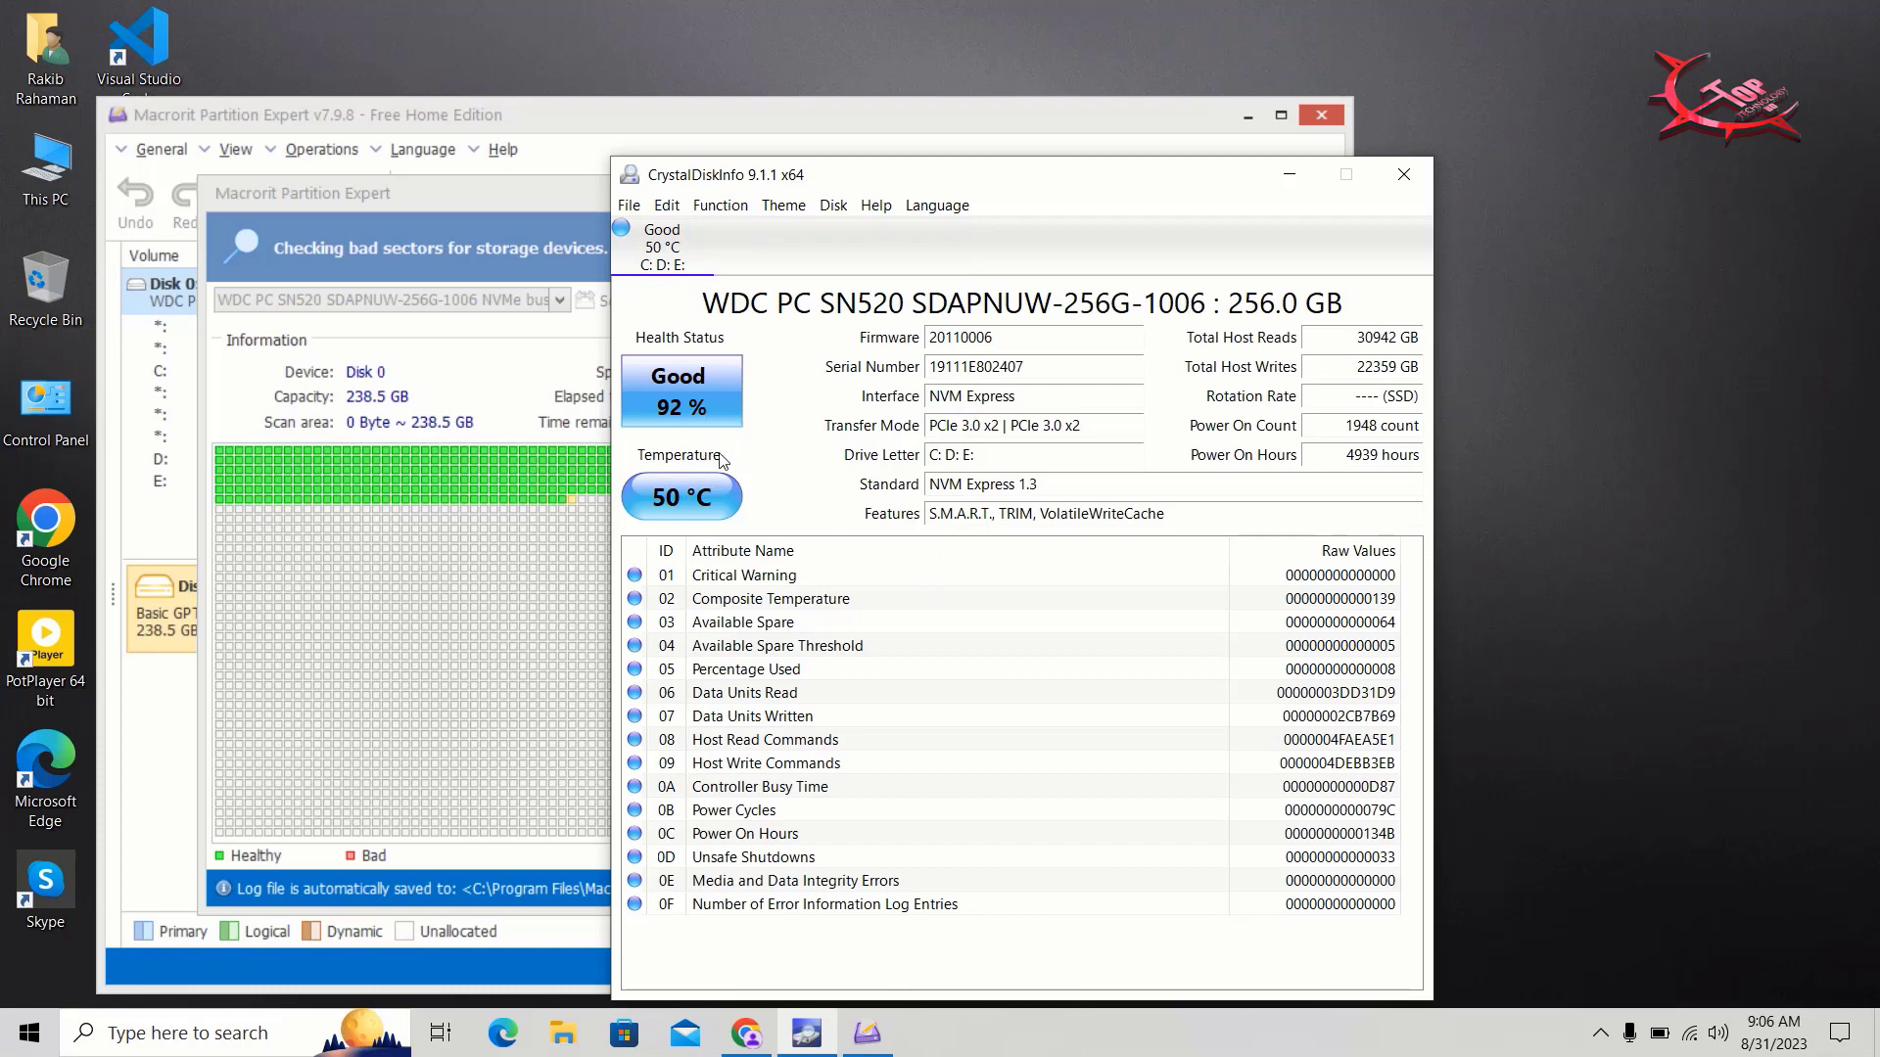
{"action": "left_click", "coordinate": [785, 214]}
{"action": "mouse_move", "coordinate": [825, 225]}
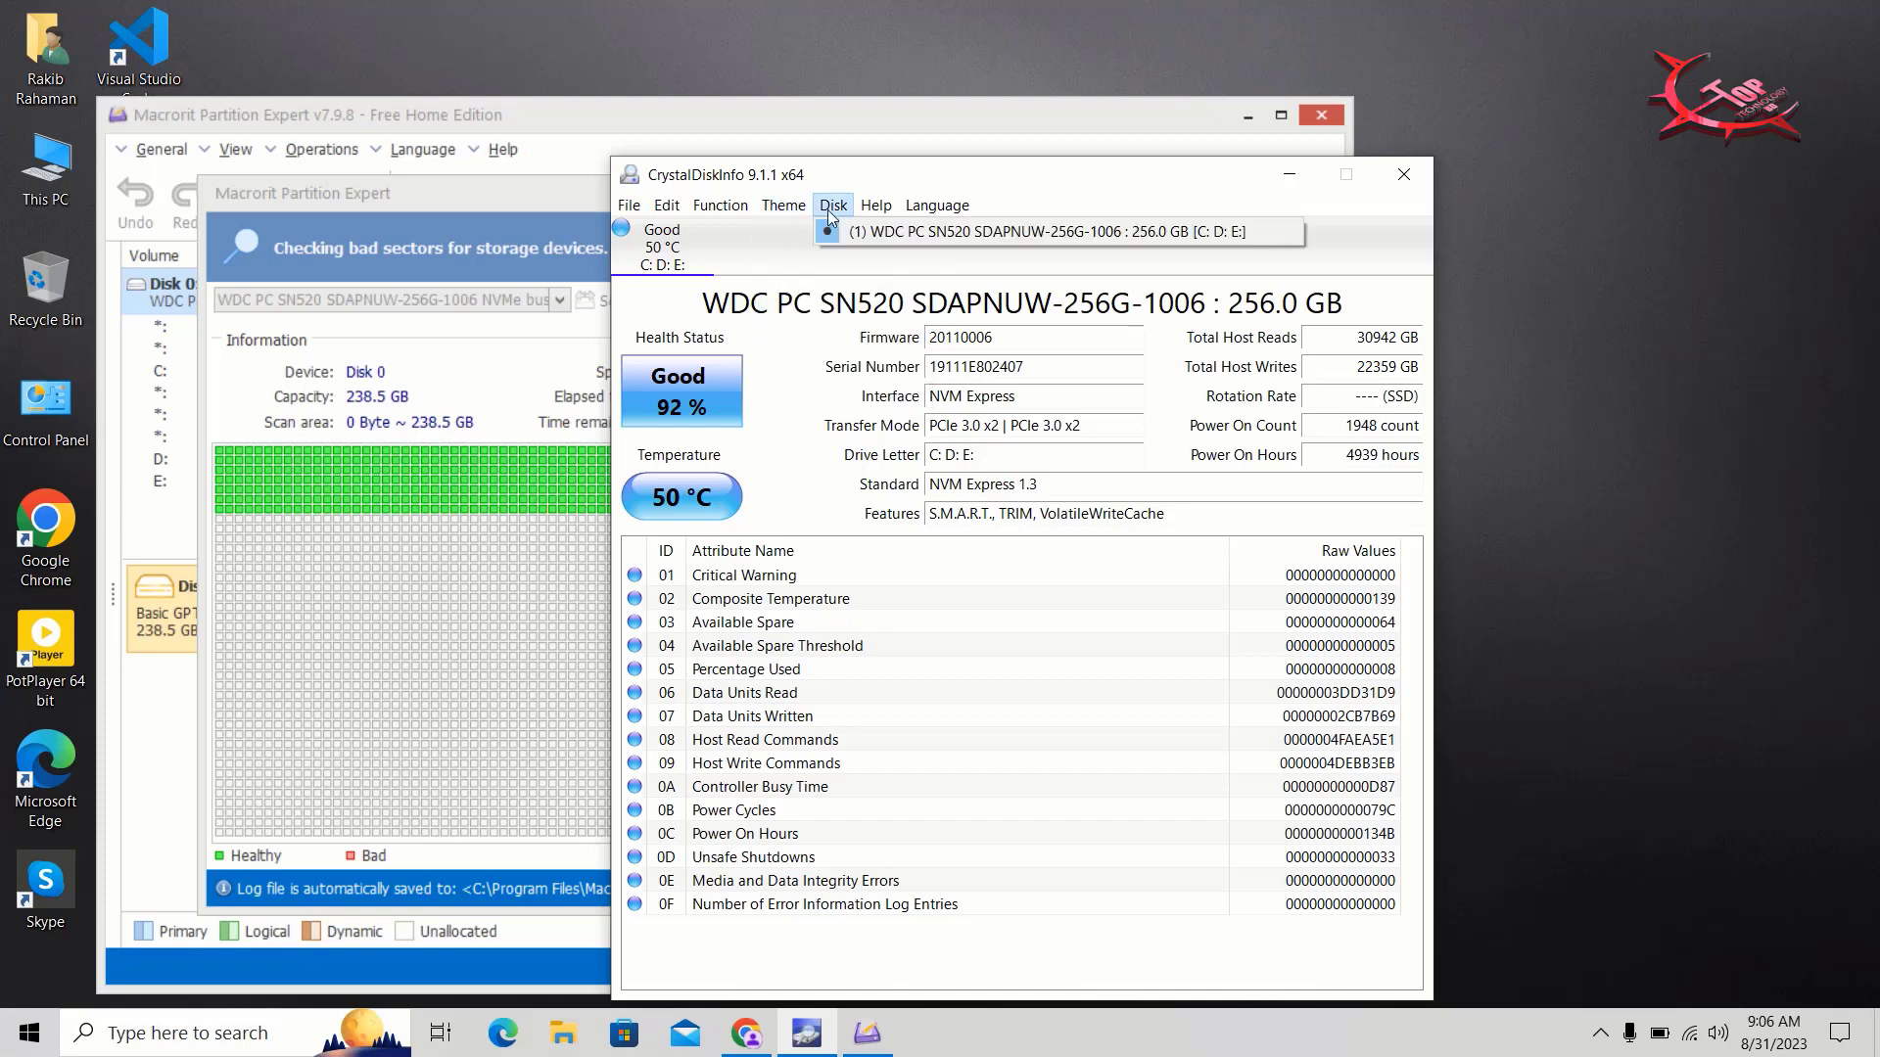
{"action": "left_click", "coordinate": [905, 233]}
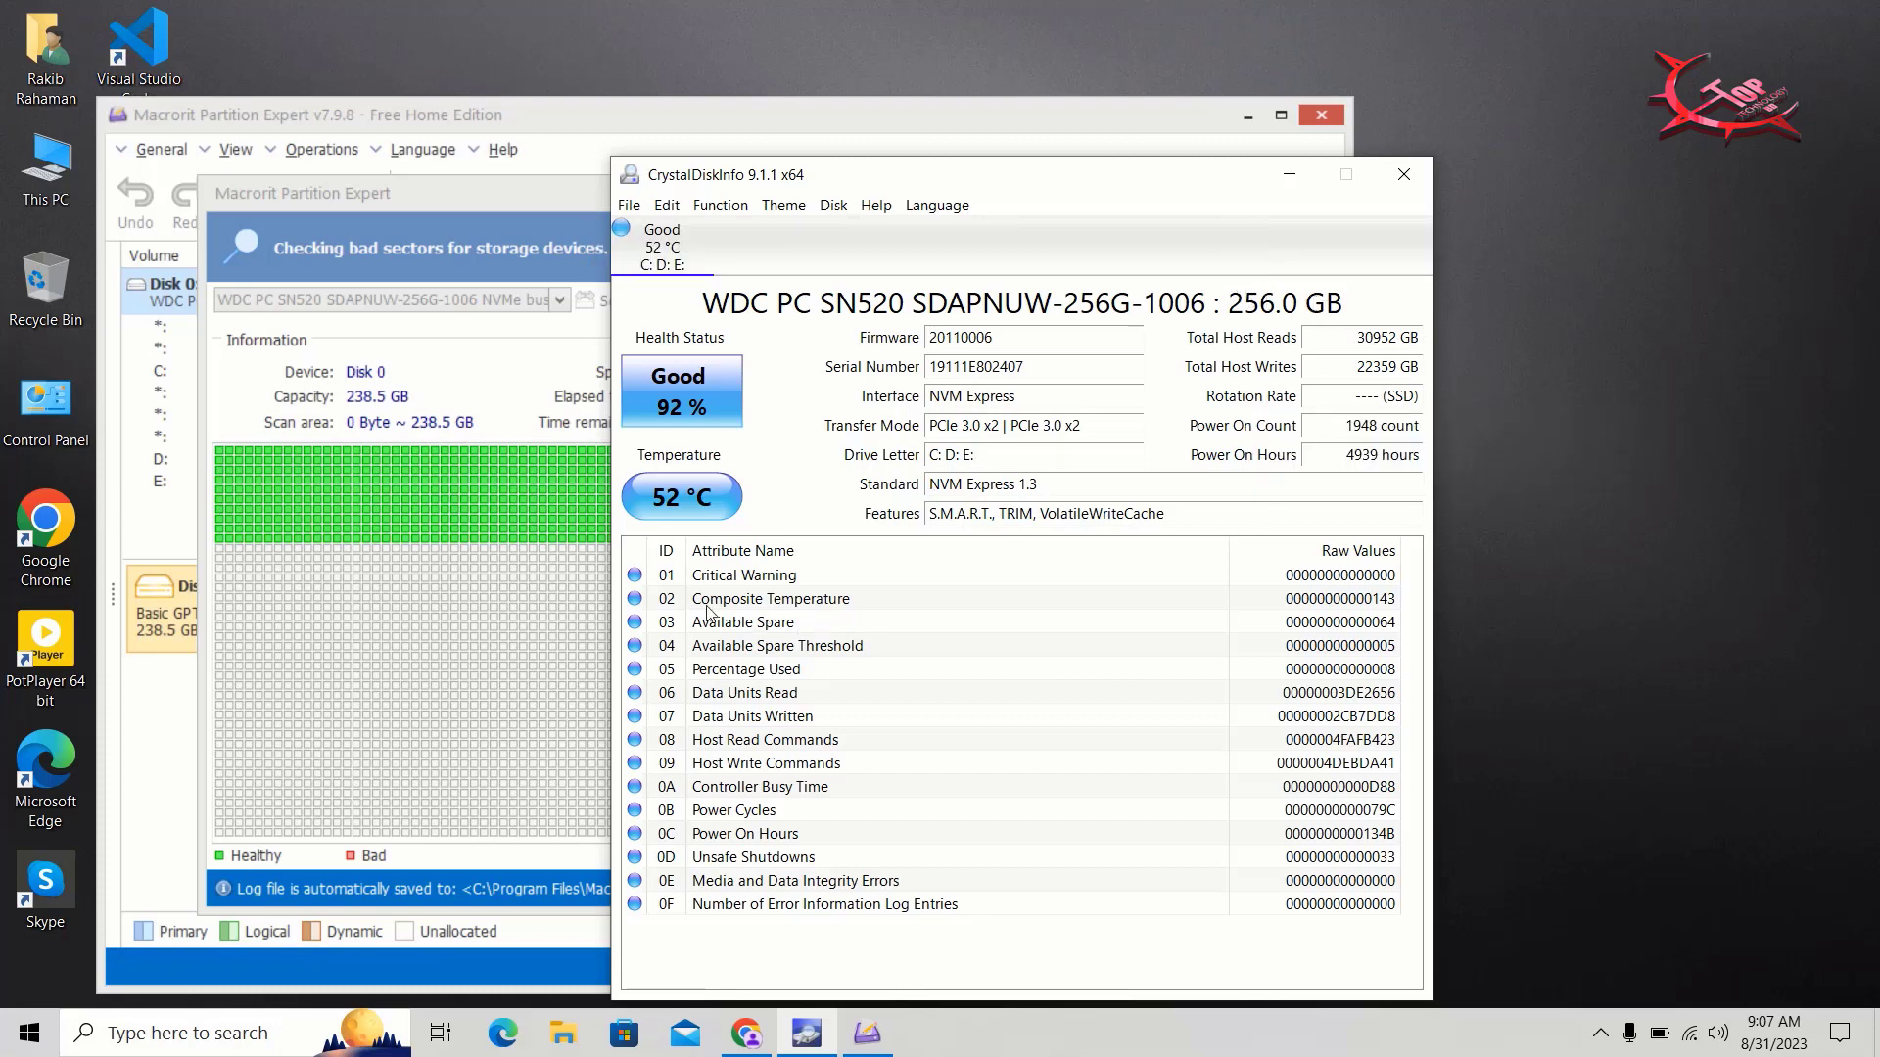
{"action": "left_click", "coordinate": [378, 574]}
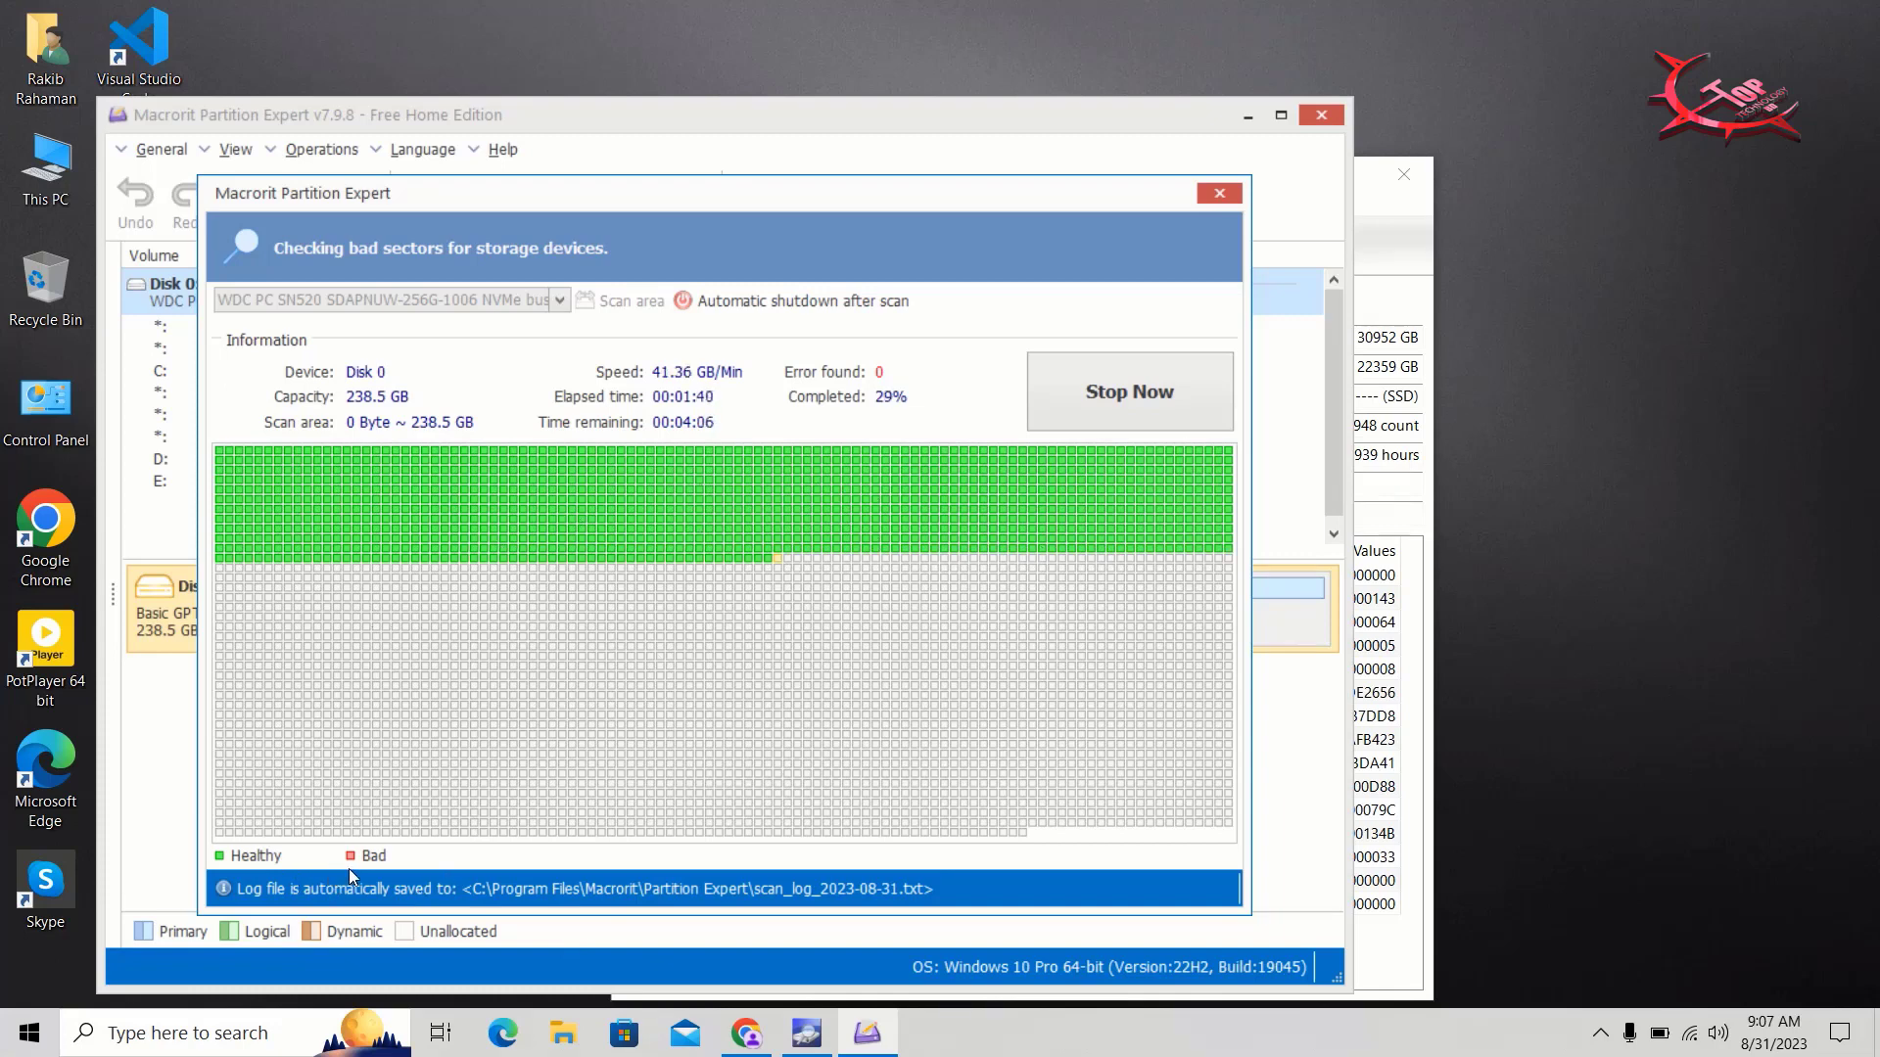
Step: Switch to Chrome and open the Disk Scanner image from the Macrorit site in a new tab
{"action": "left_click", "coordinate": [736, 1036]}
{"action": "scroll", "coordinate": [607, 269], "scroll_direction": "up", "scroll_amount": 10}
{"action": "scroll", "coordinate": [607, 269], "scroll_direction": "up", "scroll_amount": 7}
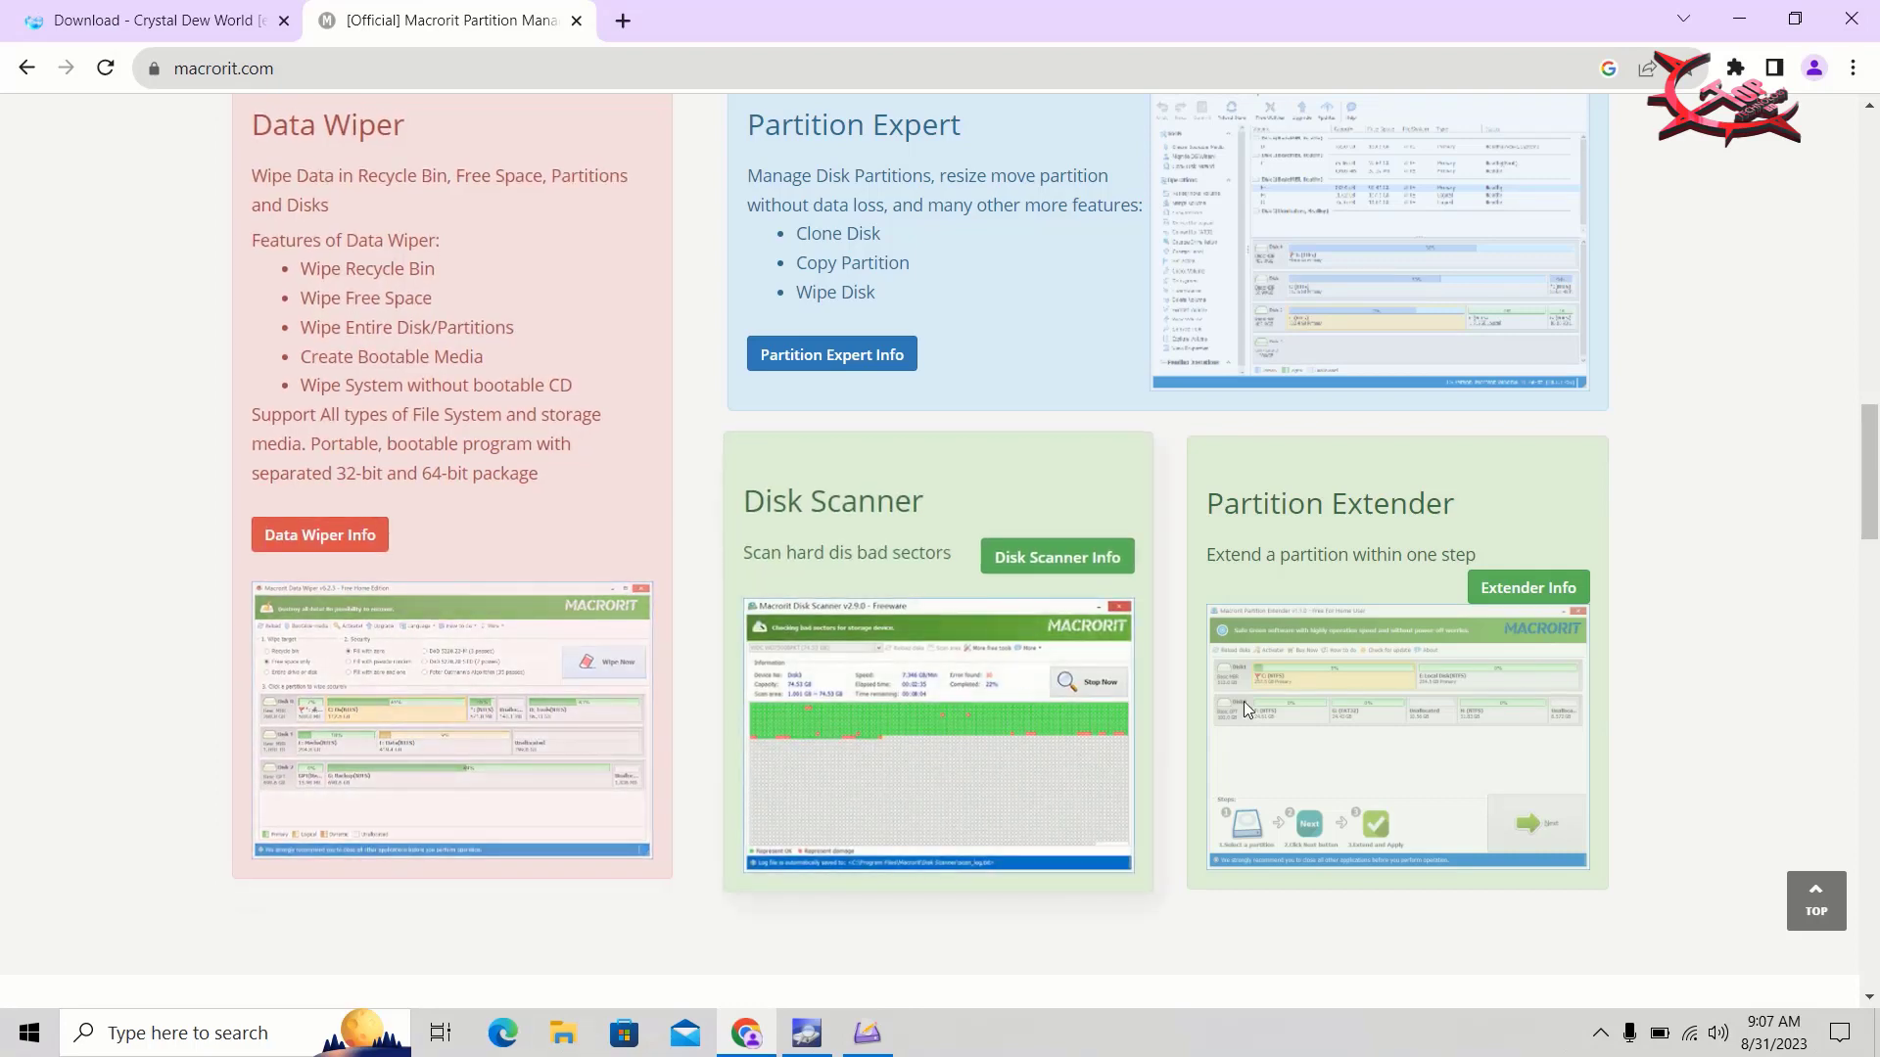
{"action": "right_click", "coordinate": [942, 695]}
{"action": "key", "text": "Escape"}
{"action": "right_click", "coordinate": [942, 695]}
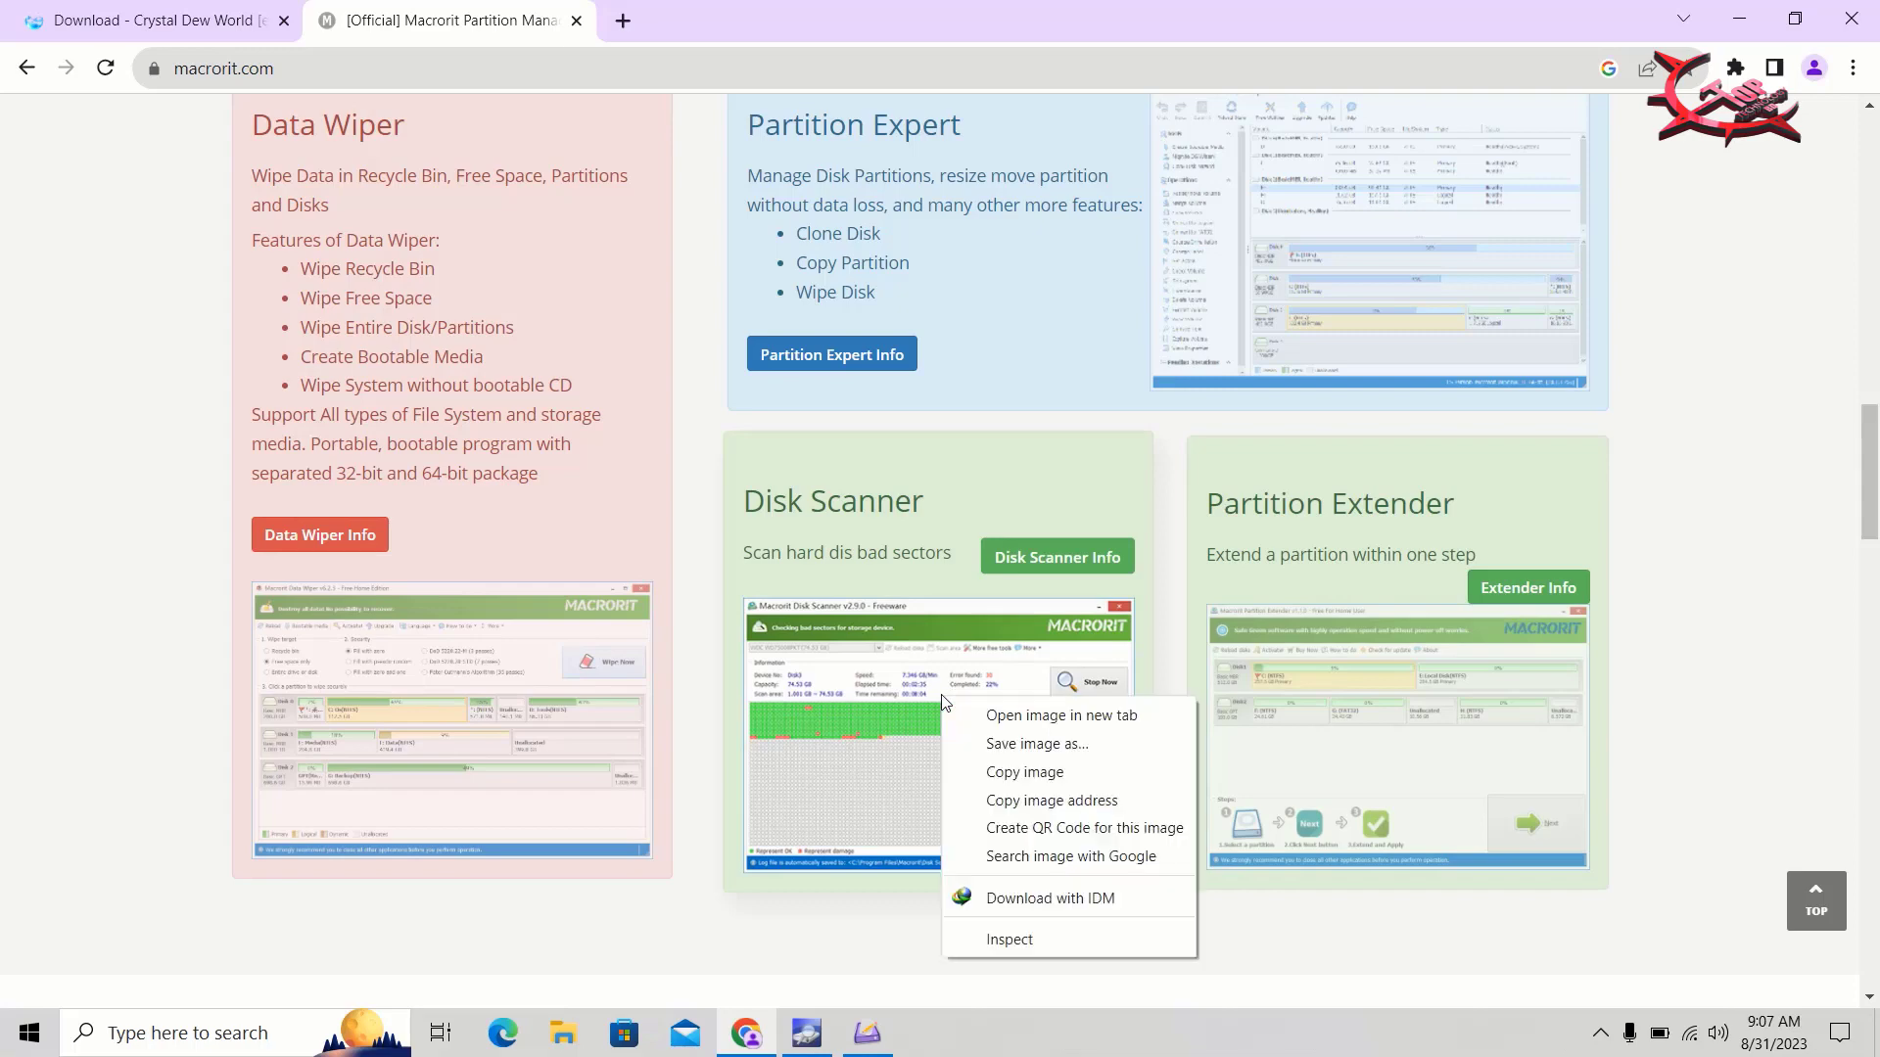
{"action": "left_click", "coordinate": [999, 714]}
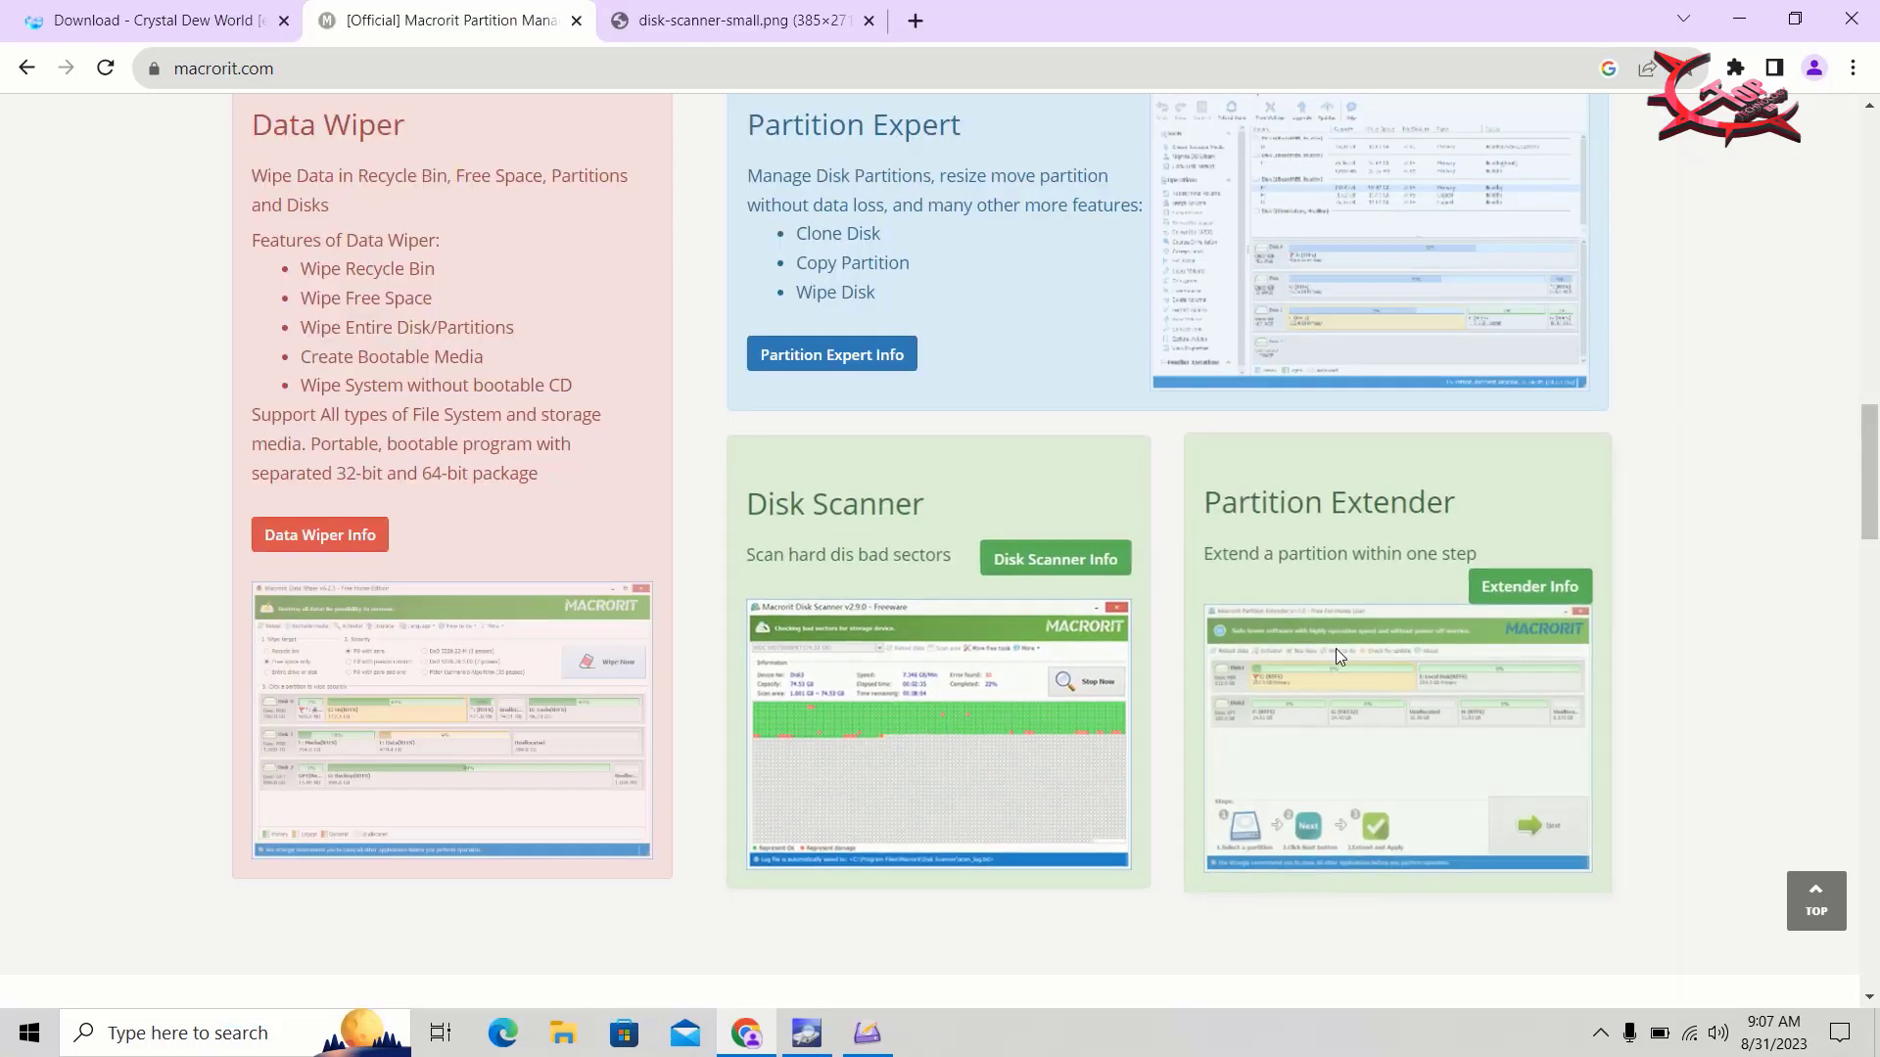
Step: Dismiss the options of the Partition Extender image and examine the damaged blocks in the enlarged Disk Scanner image
{"action": "right_click", "coordinate": [1335, 648]}
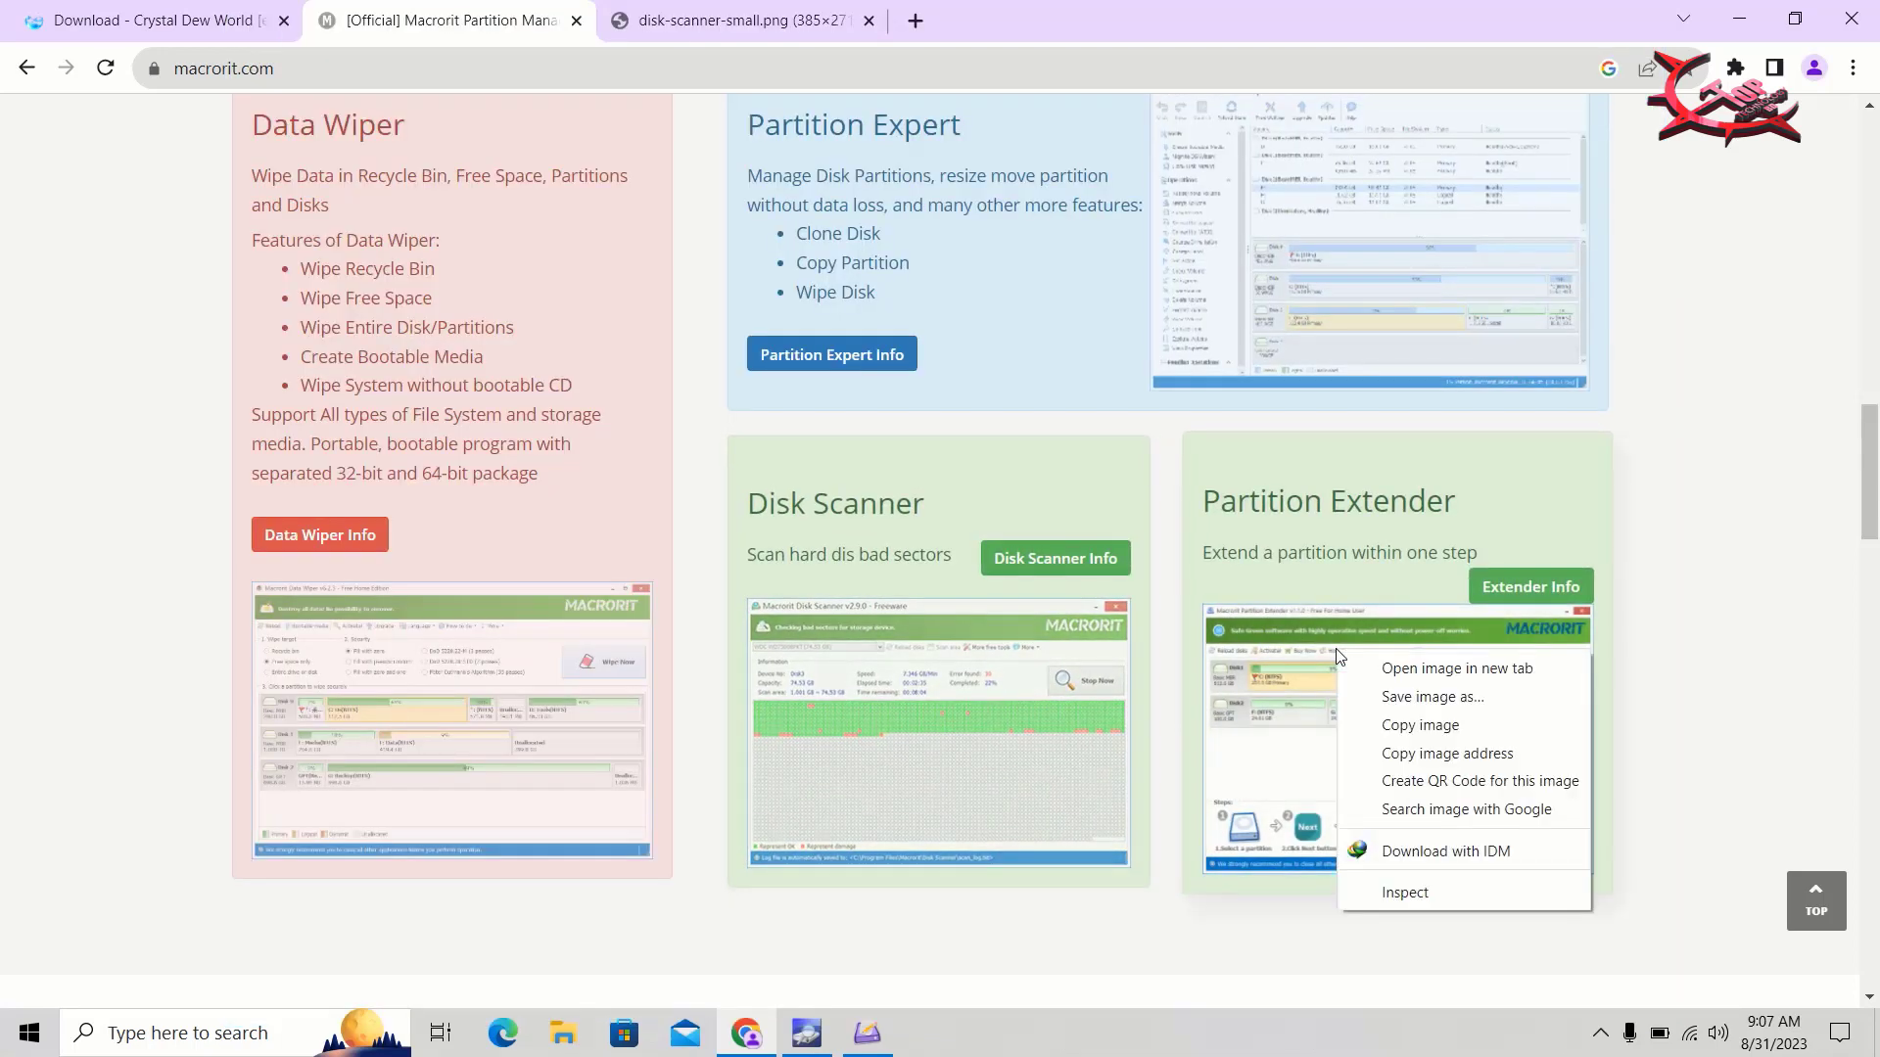
{"action": "left_click", "coordinate": [501, 766]}
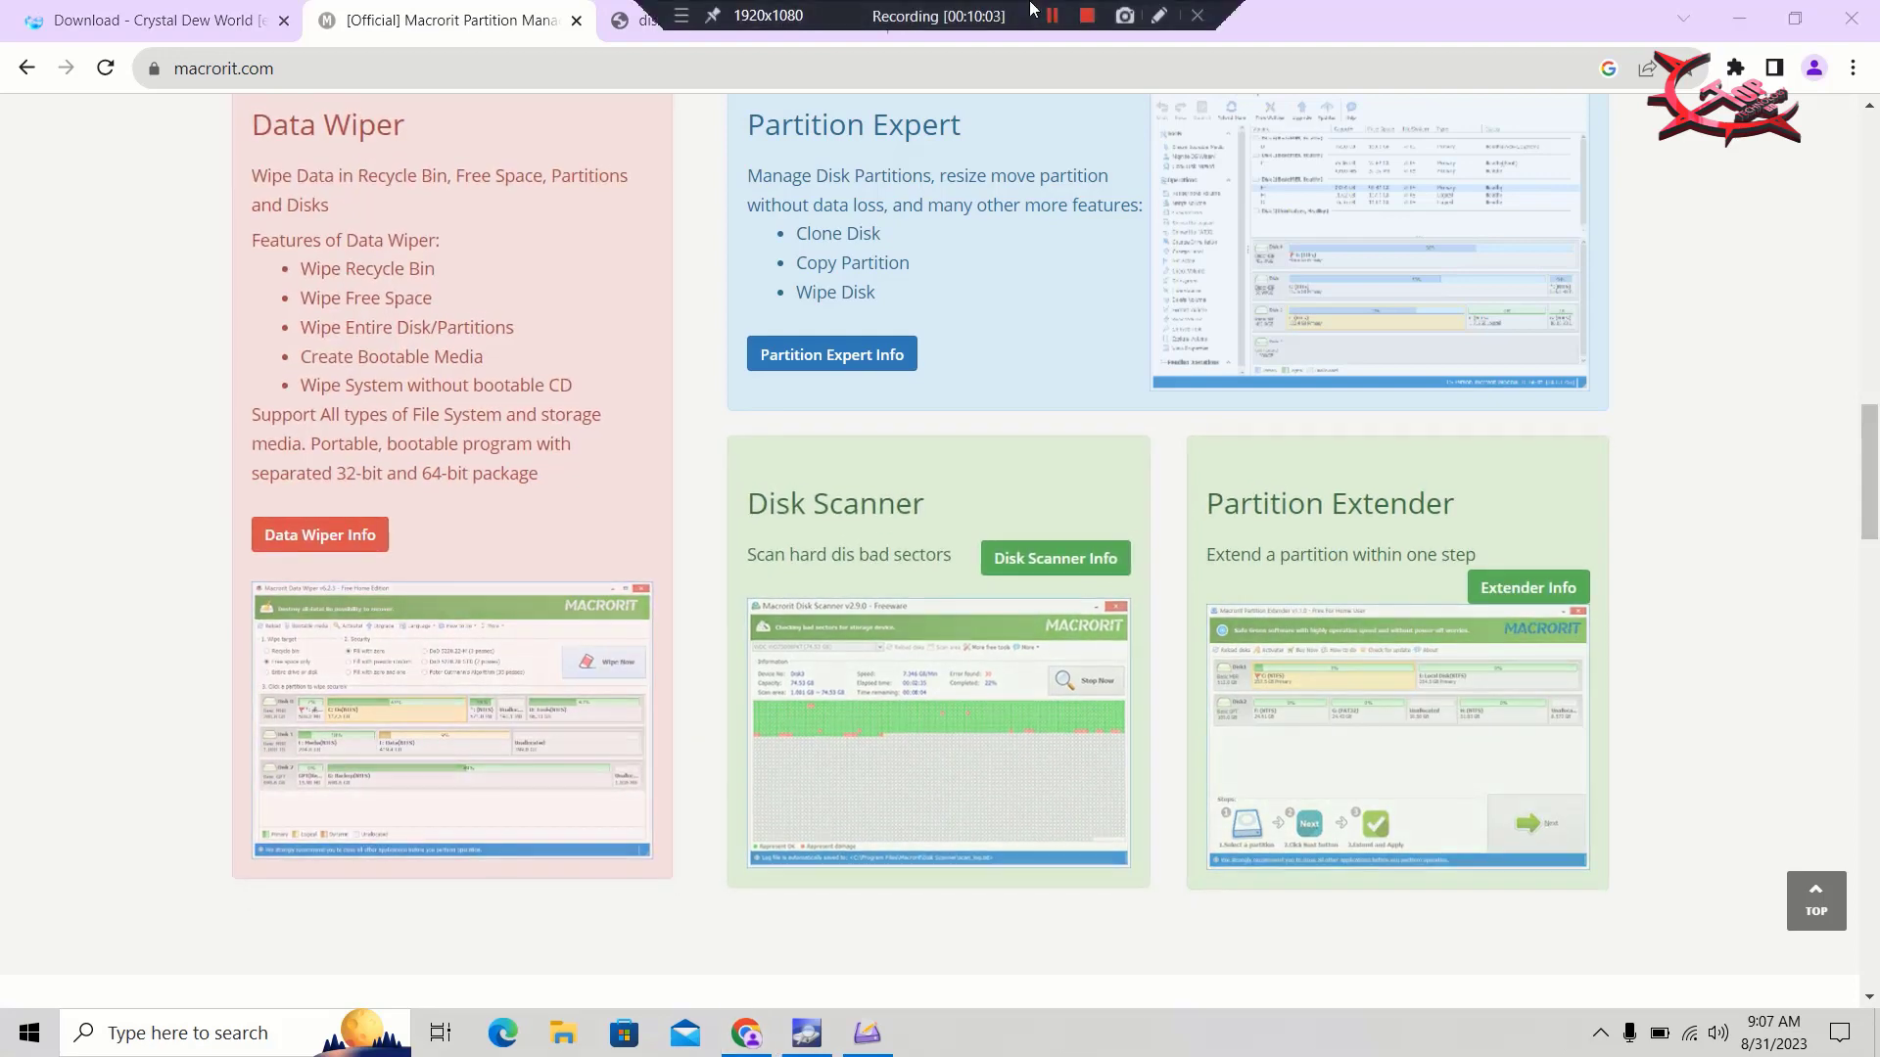
{"action": "left_click", "coordinate": [820, 17]}
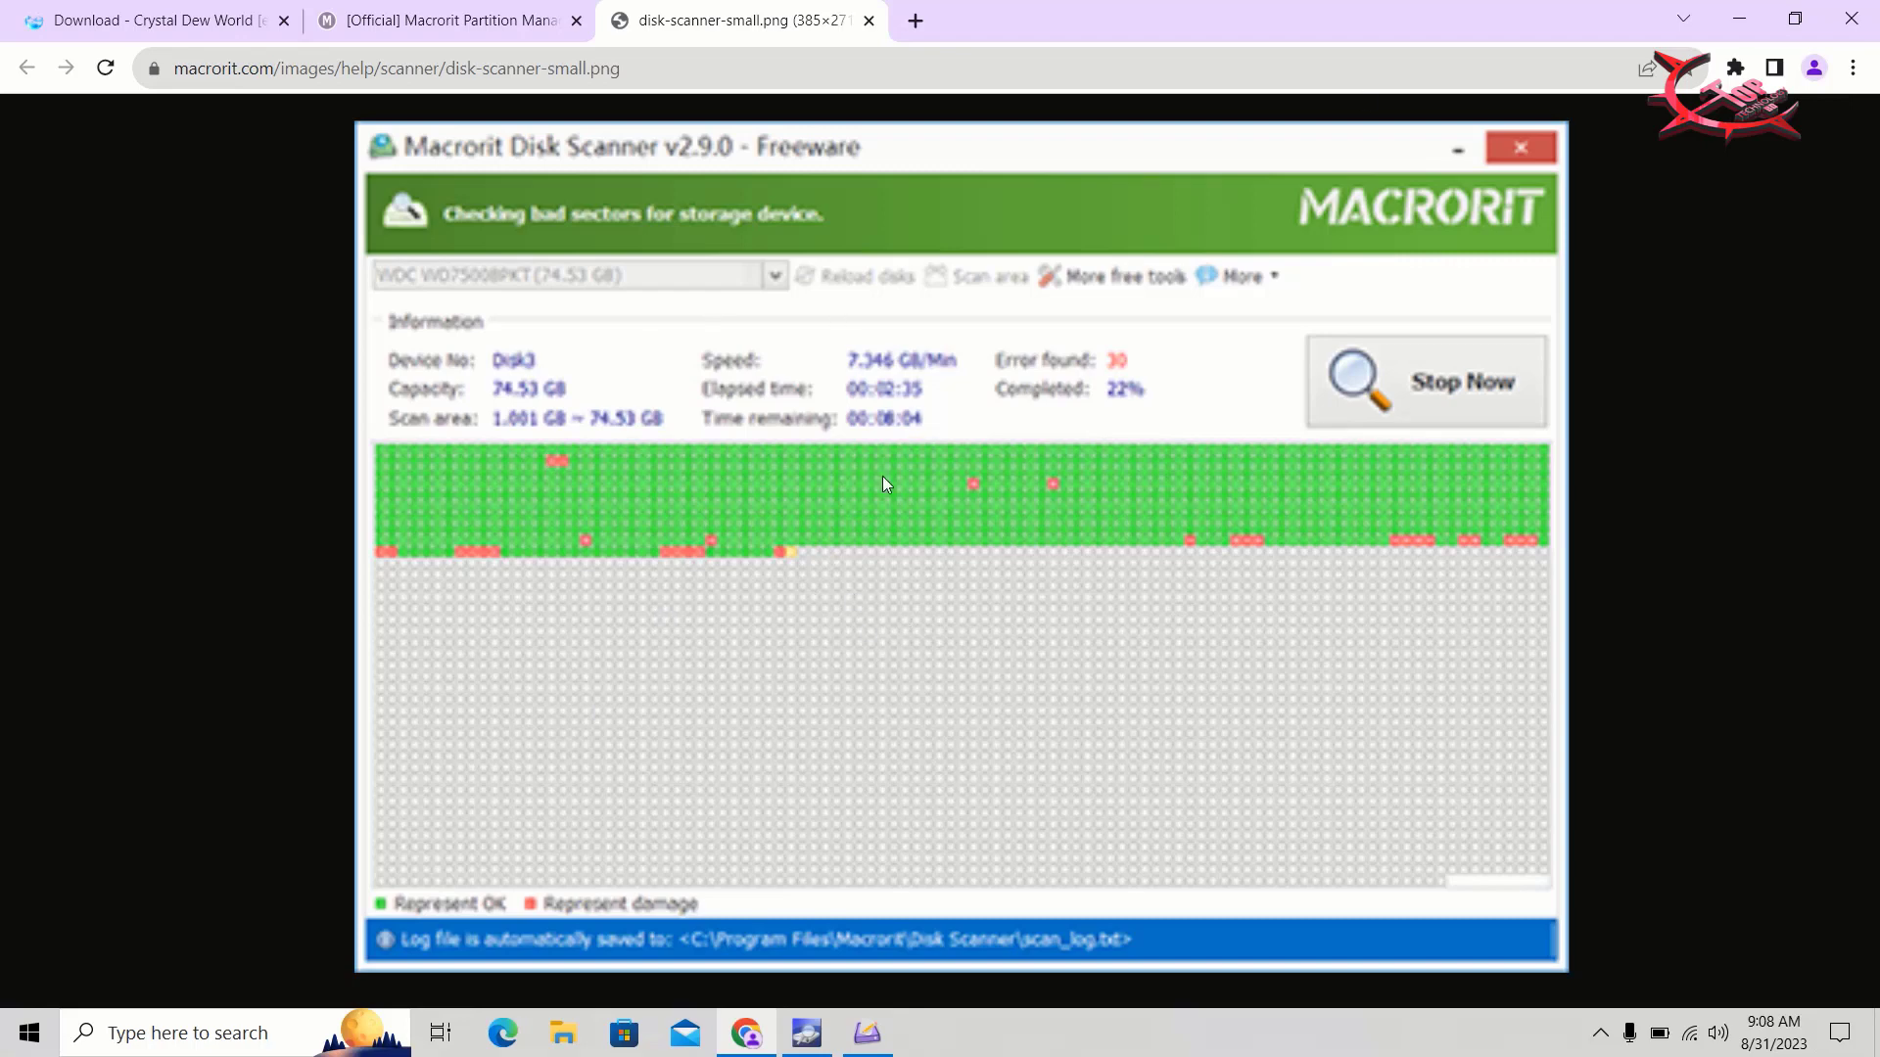
Step: Minimize Chrome to check the progress of the Disk 0 surface test, then view the disk's health status in CrystalDiskInfo
{"action": "left_click", "coordinate": [416, 12]}
{"action": "left_click", "coordinate": [1731, 18]}
{"action": "right_click", "coordinate": [1490, 133]}
{"action": "left_click", "coordinate": [1572, 213]}
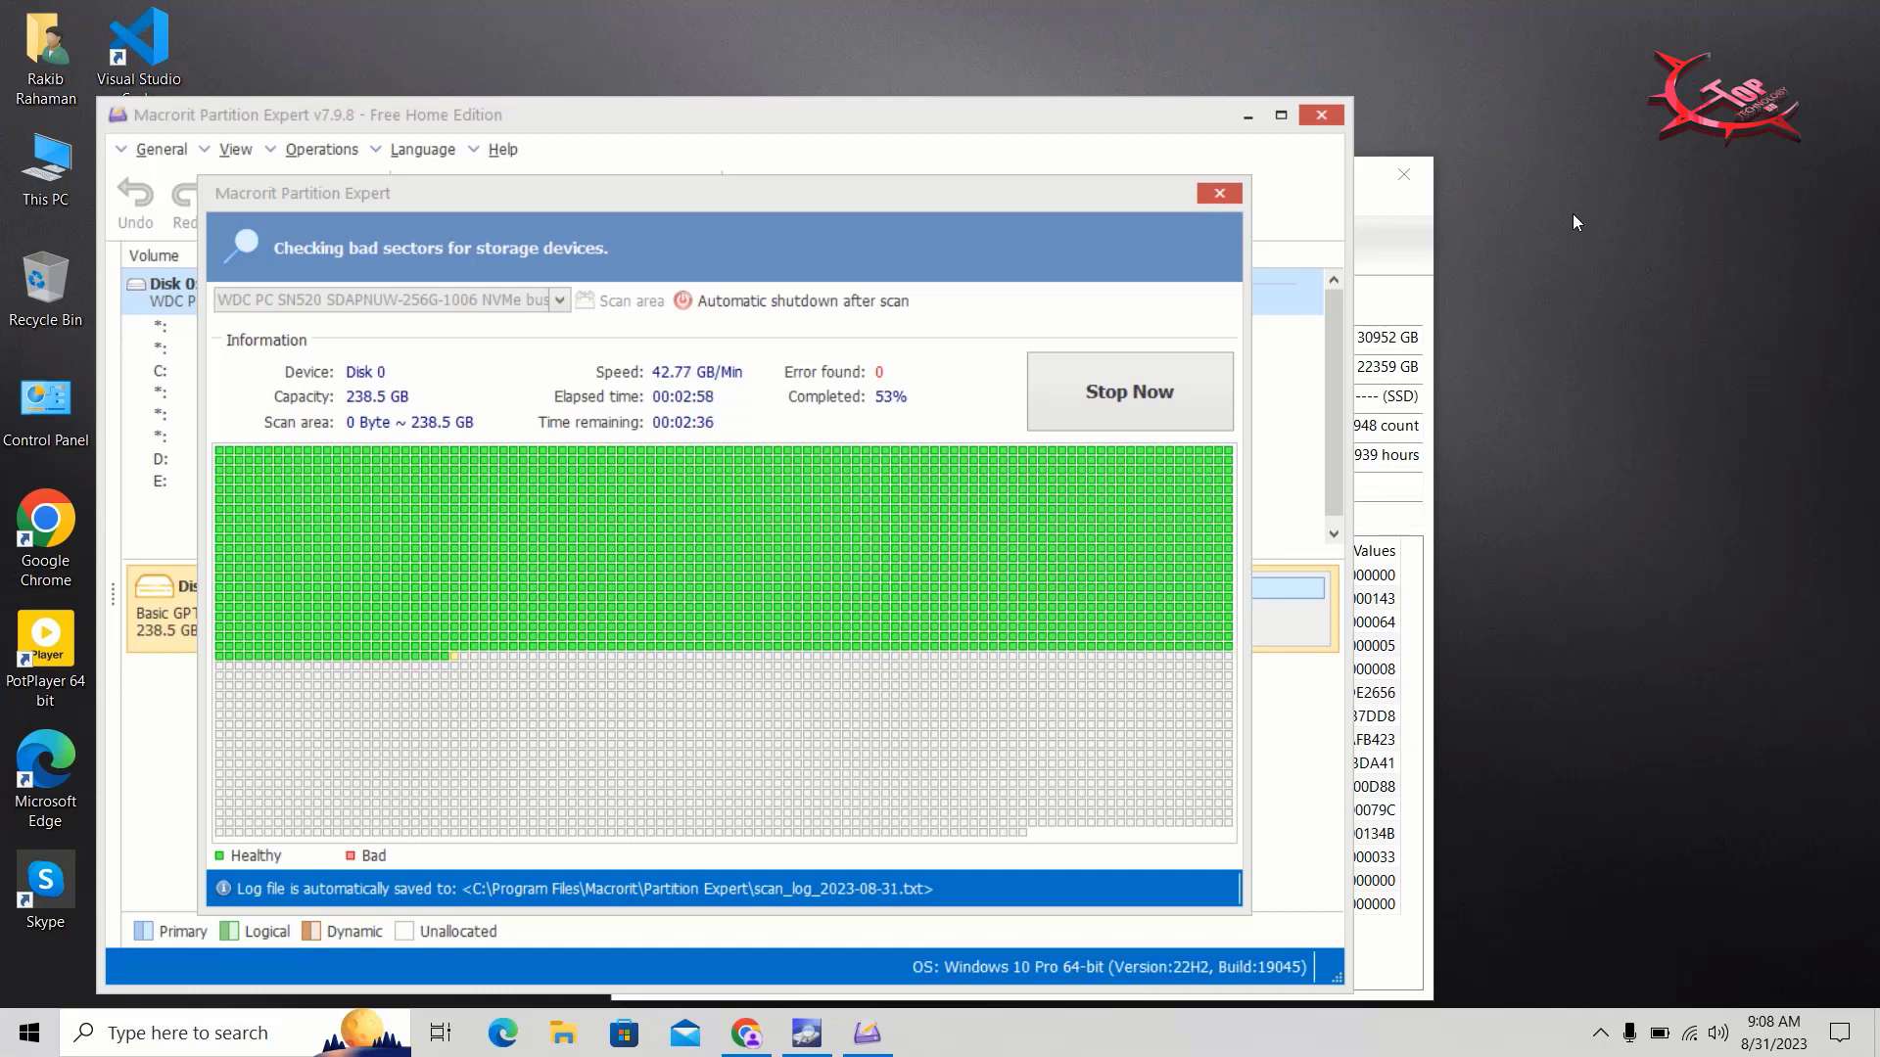
{"action": "left_click", "coordinate": [1322, 116]}
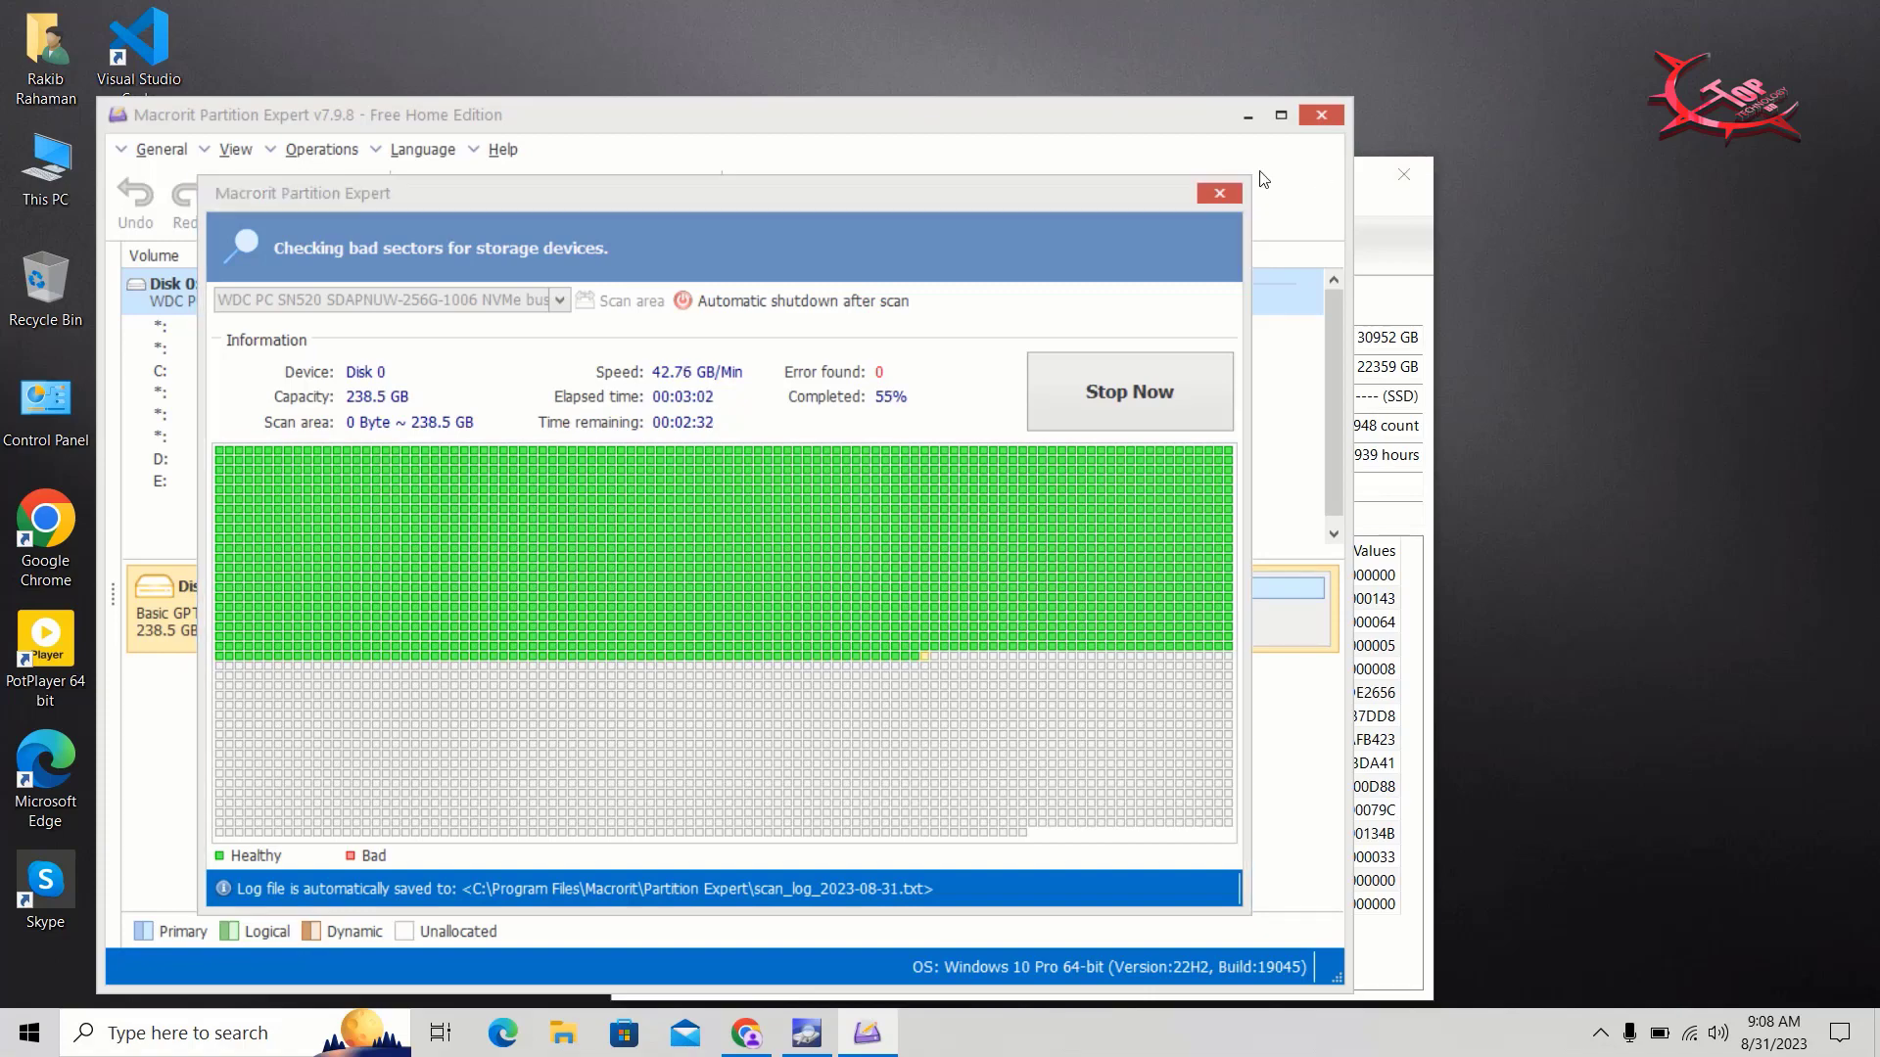
{"action": "left_click", "coordinate": [1417, 314]}
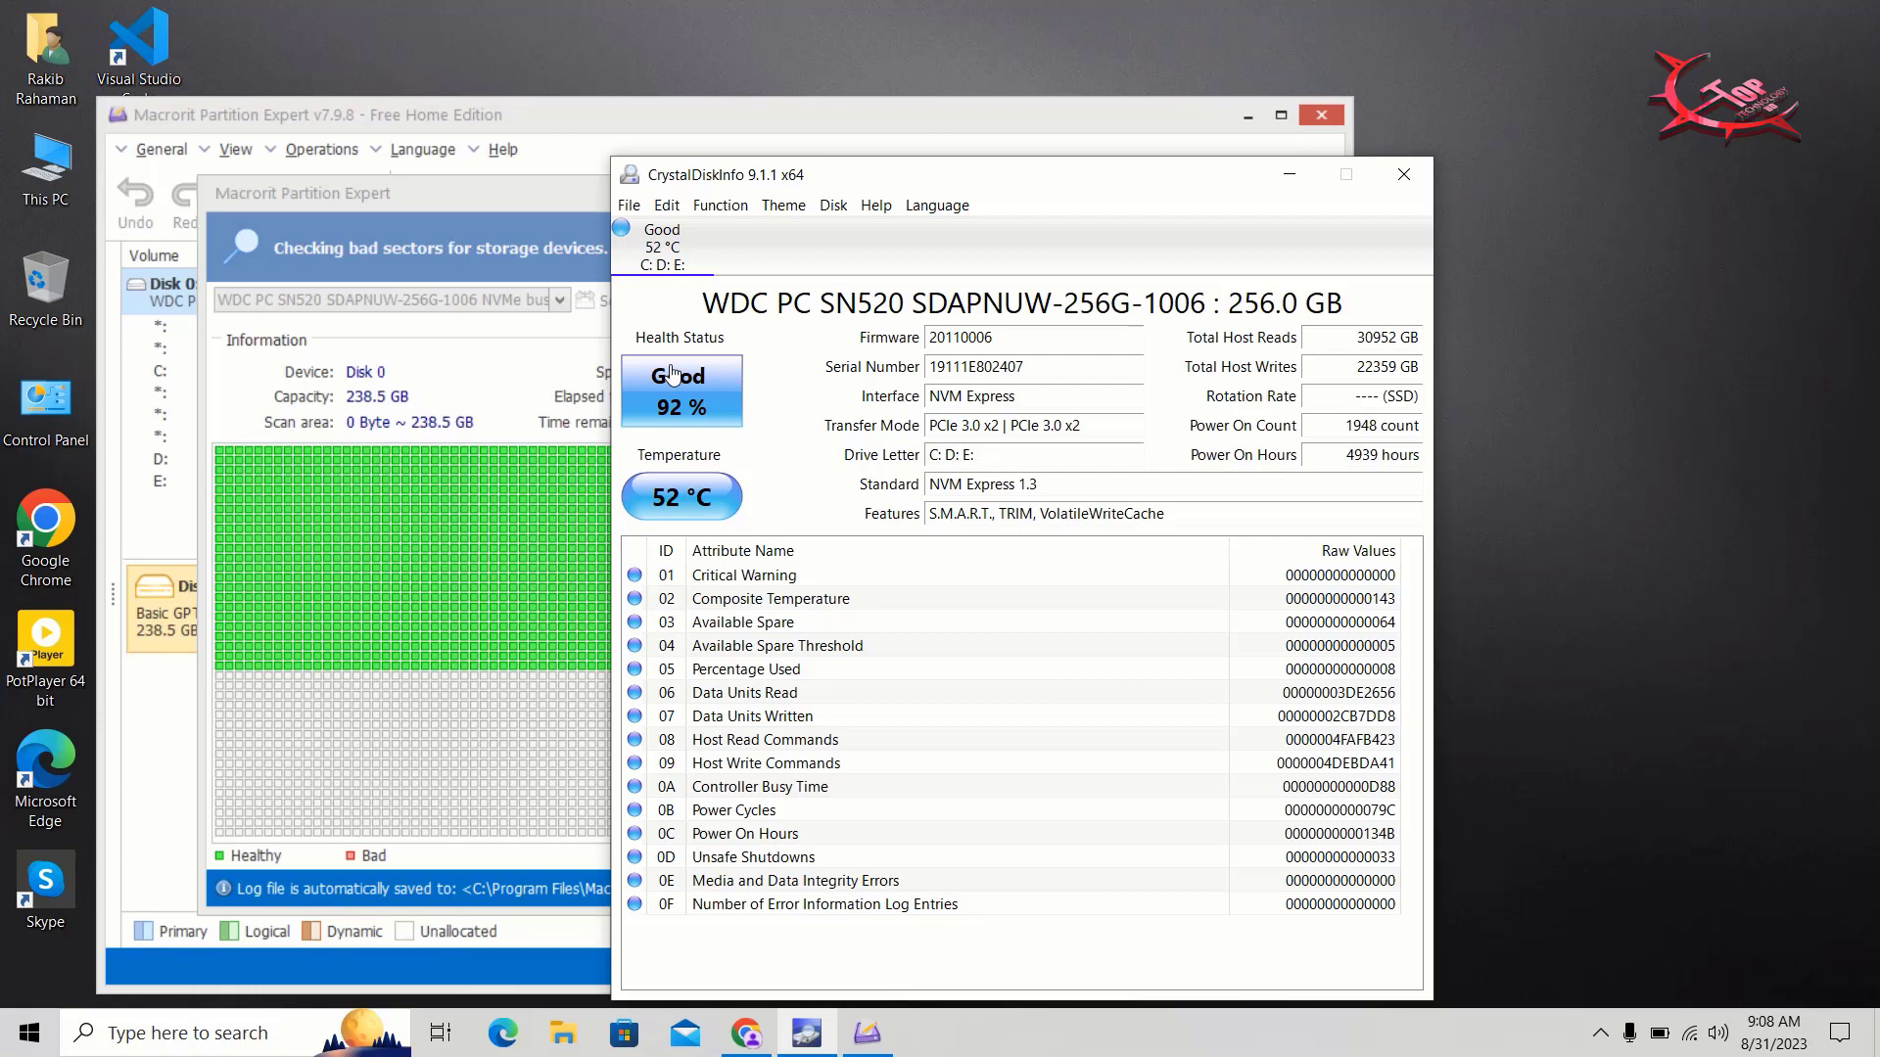
Step: Switch to Chrome, return from the Crystal Dew World download page to the "crystal disk info" search and show its image results
{"action": "left_click", "coordinate": [766, 1038]}
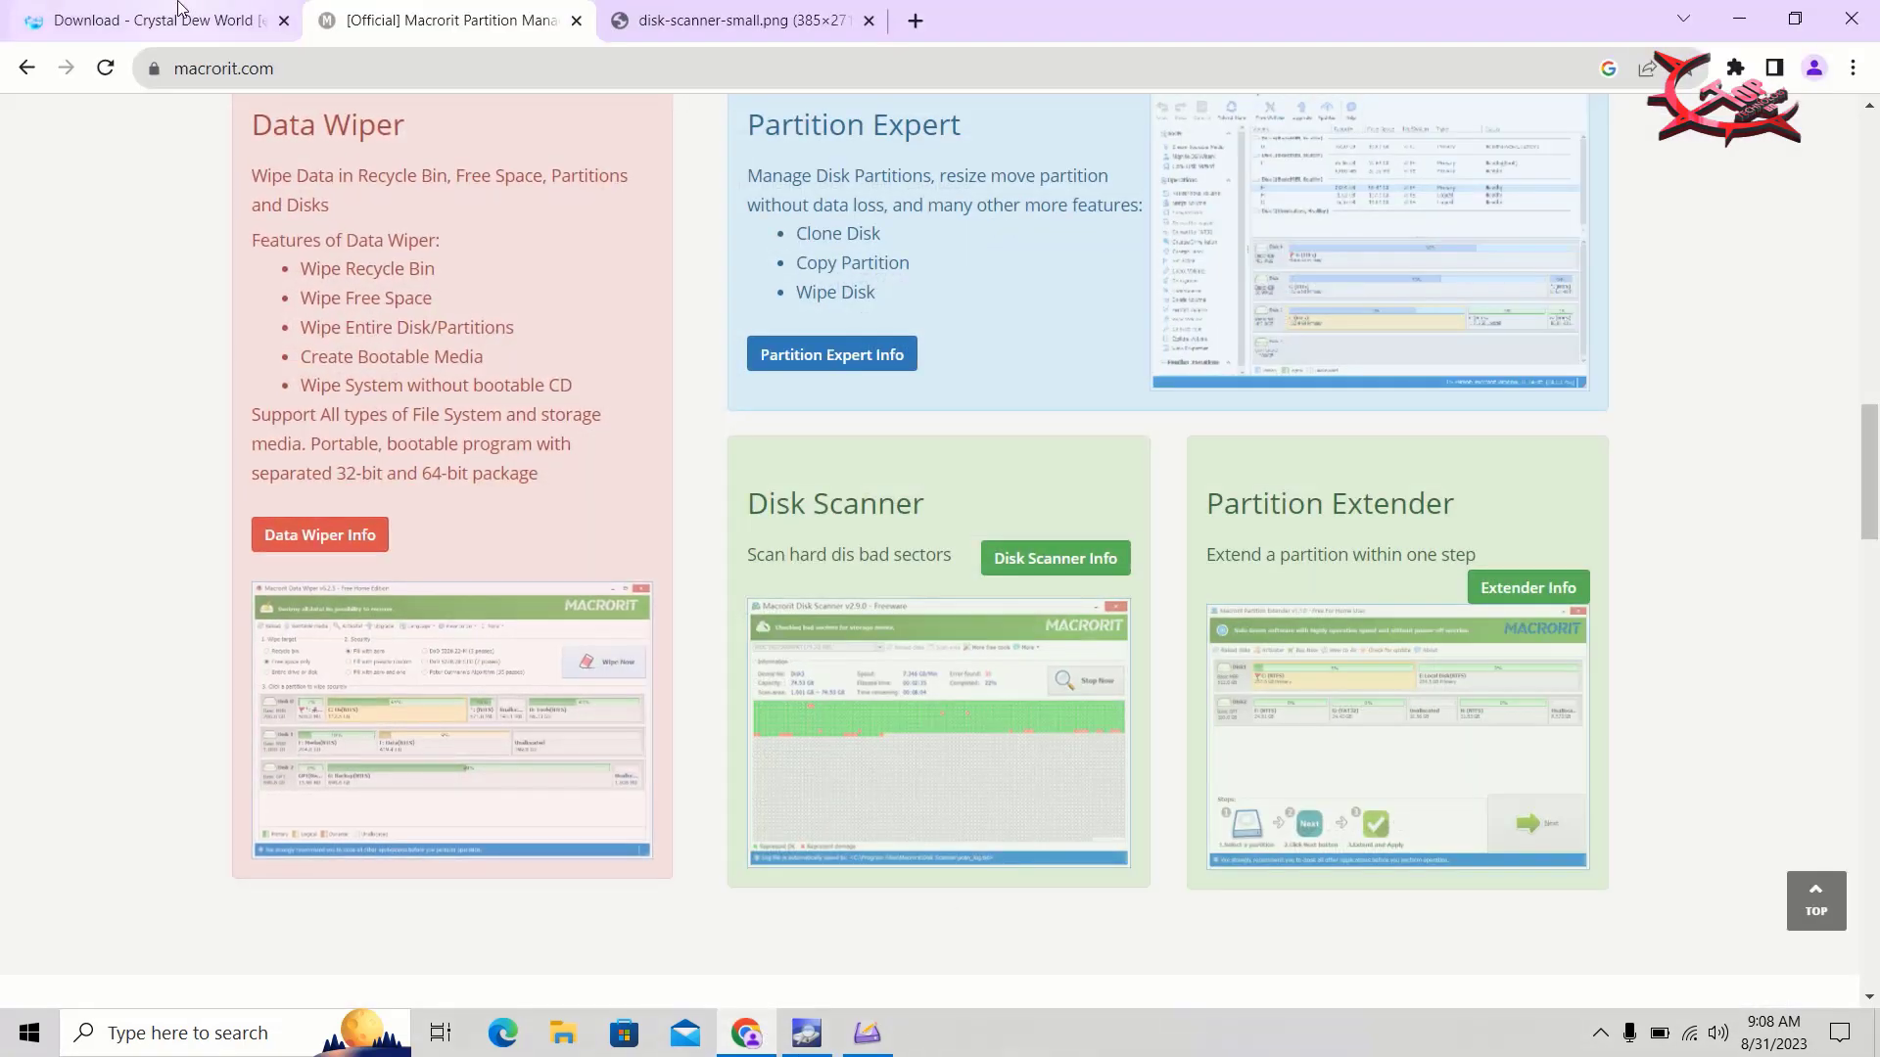
{"action": "left_click", "coordinate": [146, 20]}
{"action": "scroll", "coordinate": [773, 440], "scroll_direction": "down", "scroll_amount": 20}
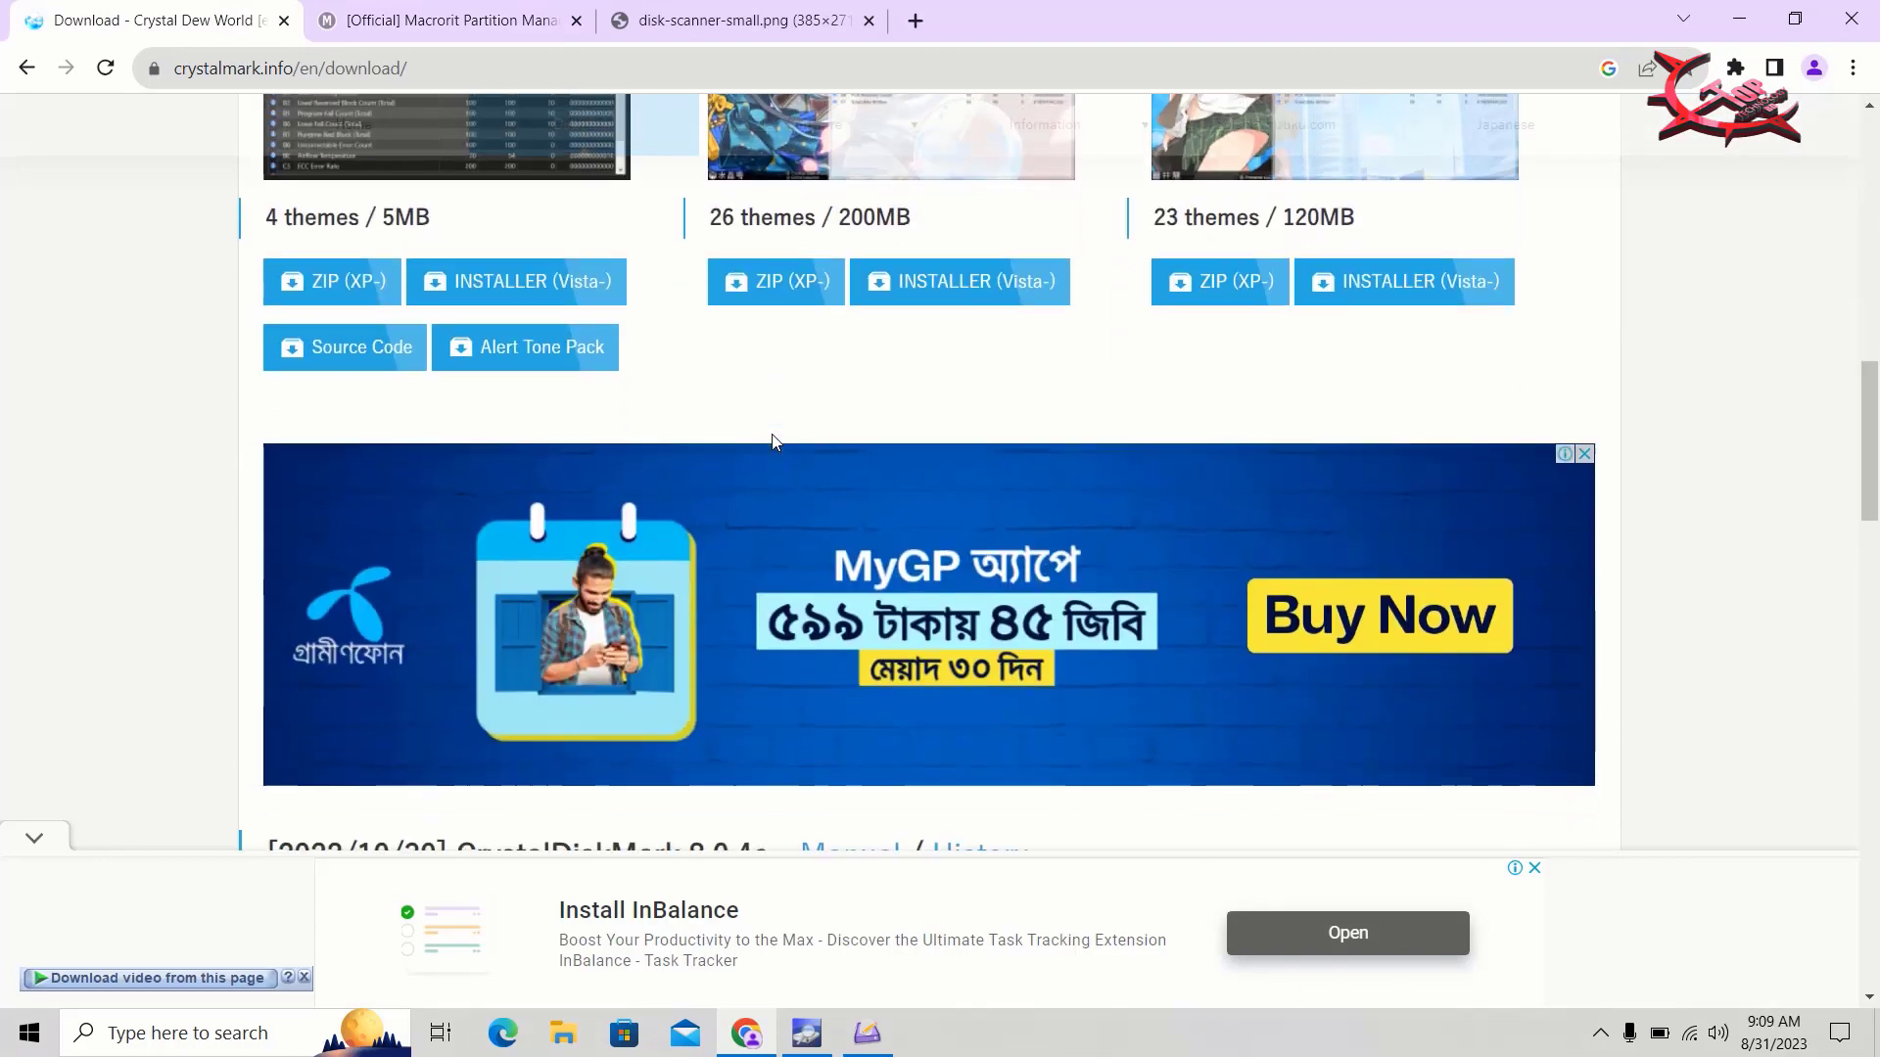
{"action": "scroll", "coordinate": [773, 443], "scroll_direction": "down", "scroll_amount": 5}
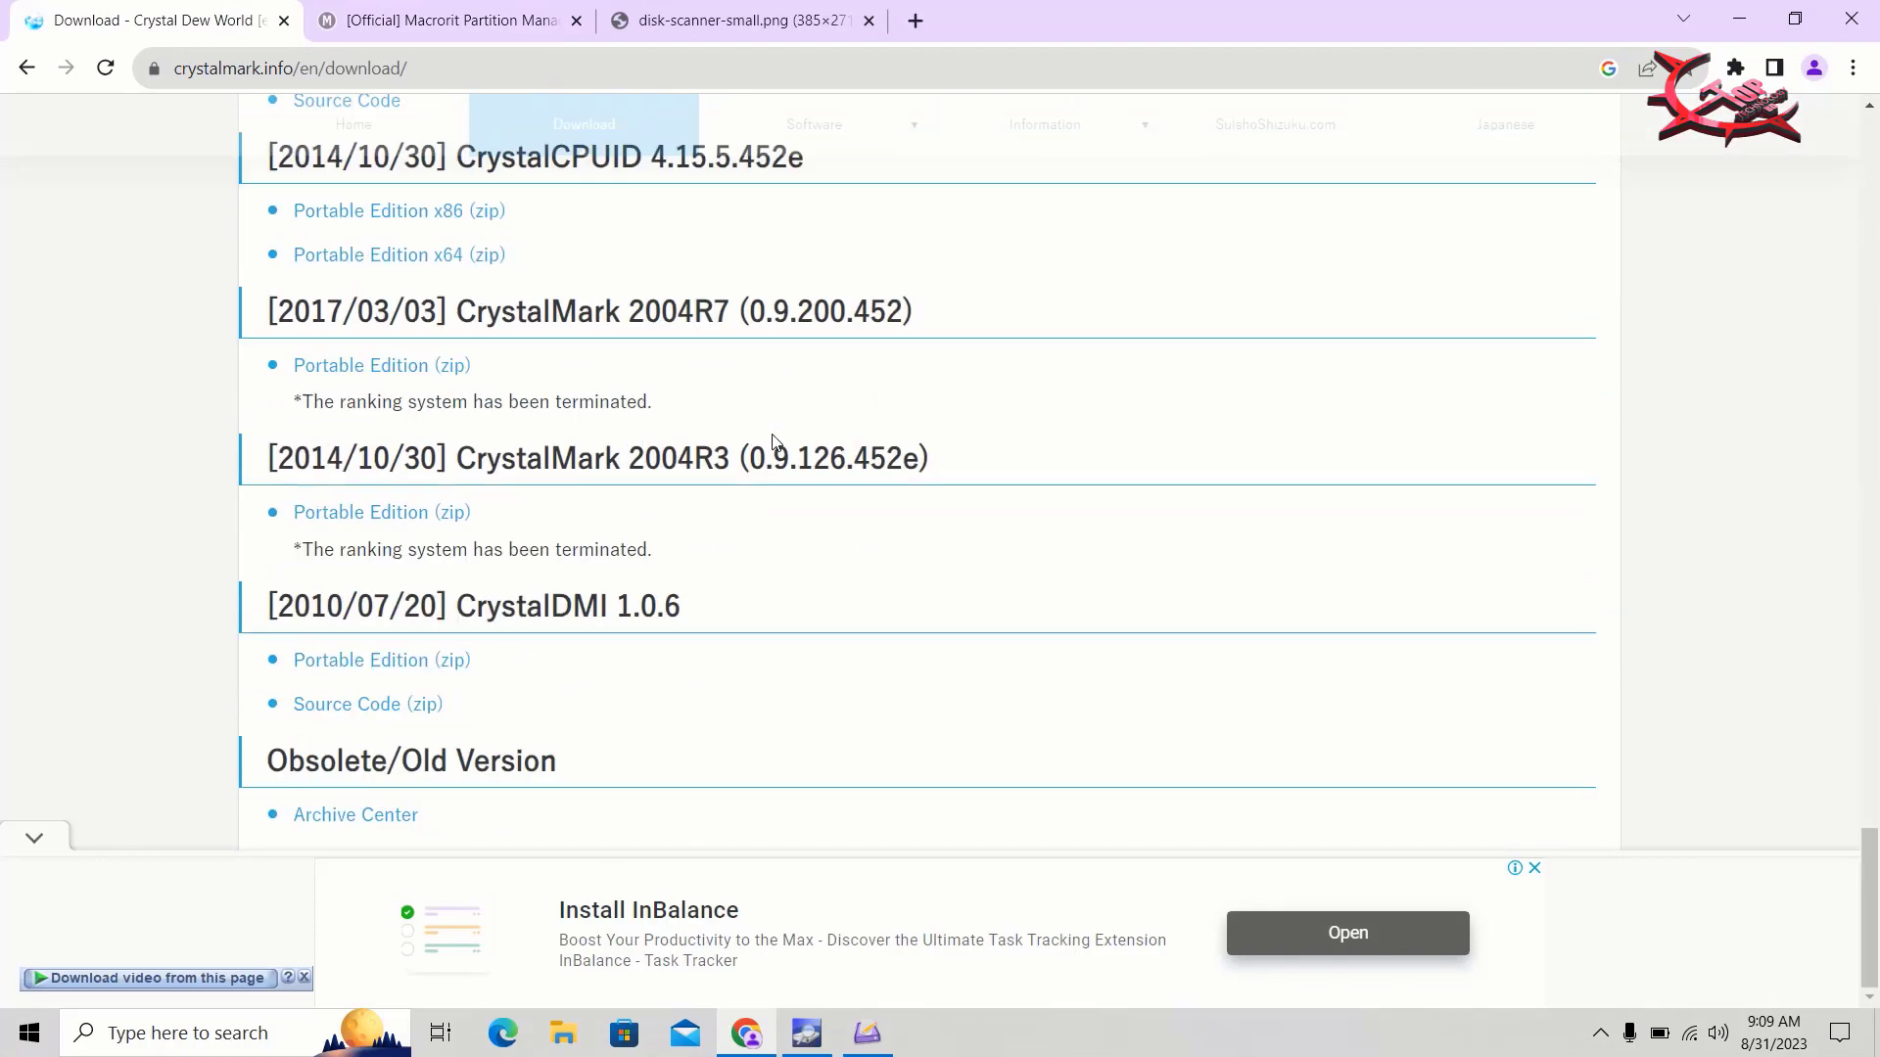
{"action": "left_click", "coordinate": [27, 71]}
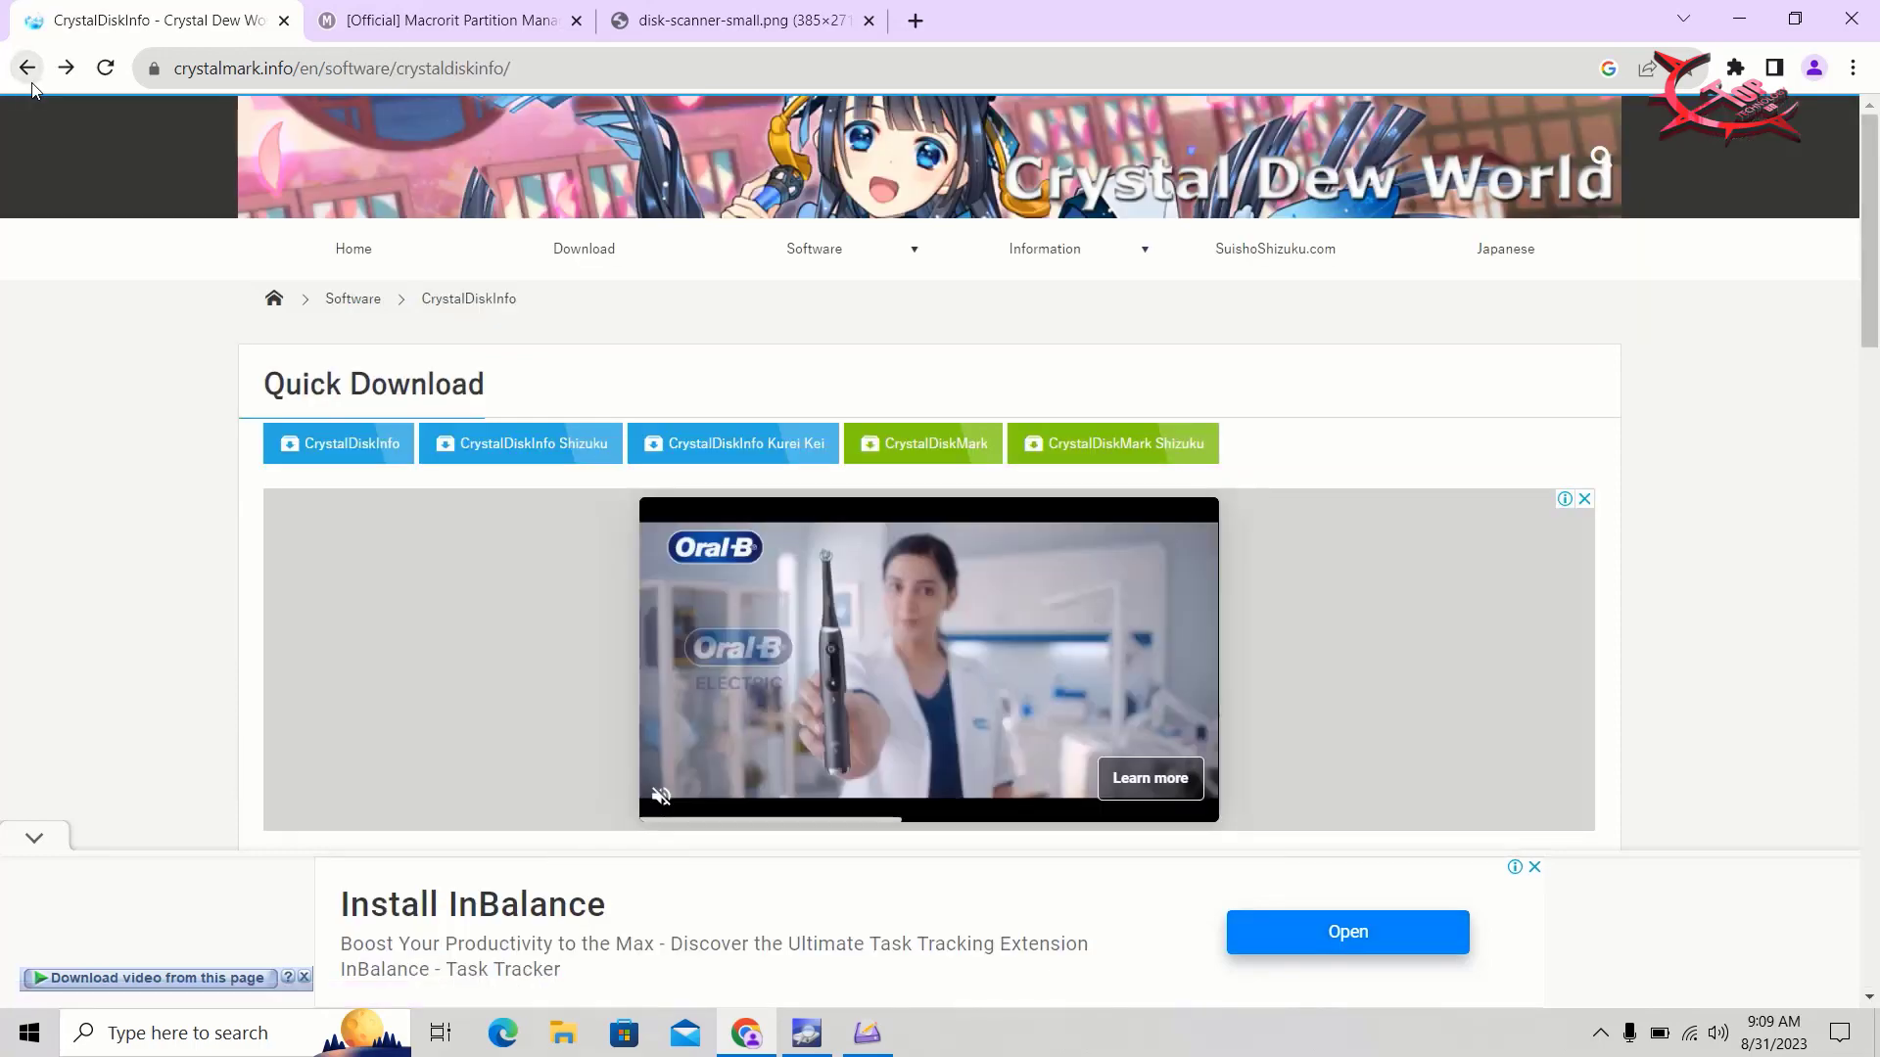
{"action": "left_click", "coordinate": [29, 82]}
{"action": "left_click", "coordinate": [413, 227]}
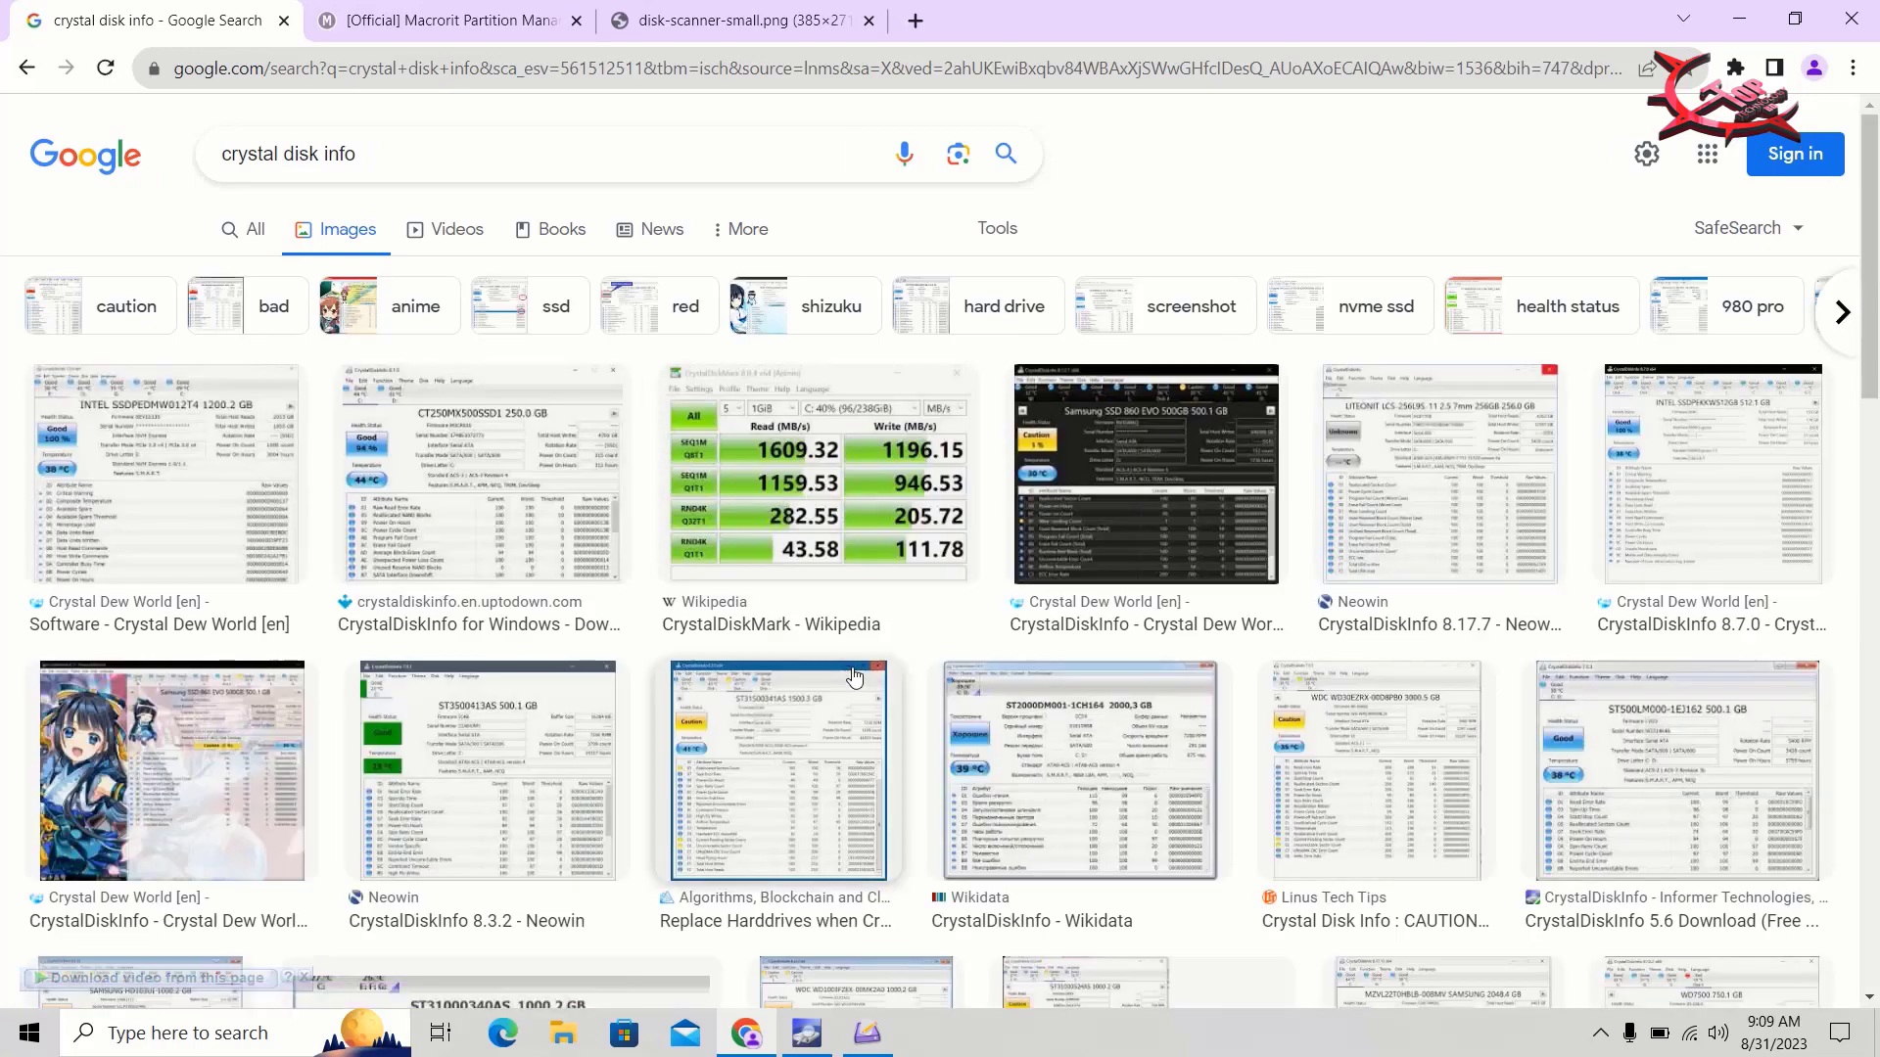
Step: Open the helloacm.com article on replacing hard drives from its image result and examine the CrystalDiskInfo screenshot with Caution status
{"action": "left_click", "coordinate": [783, 746]}
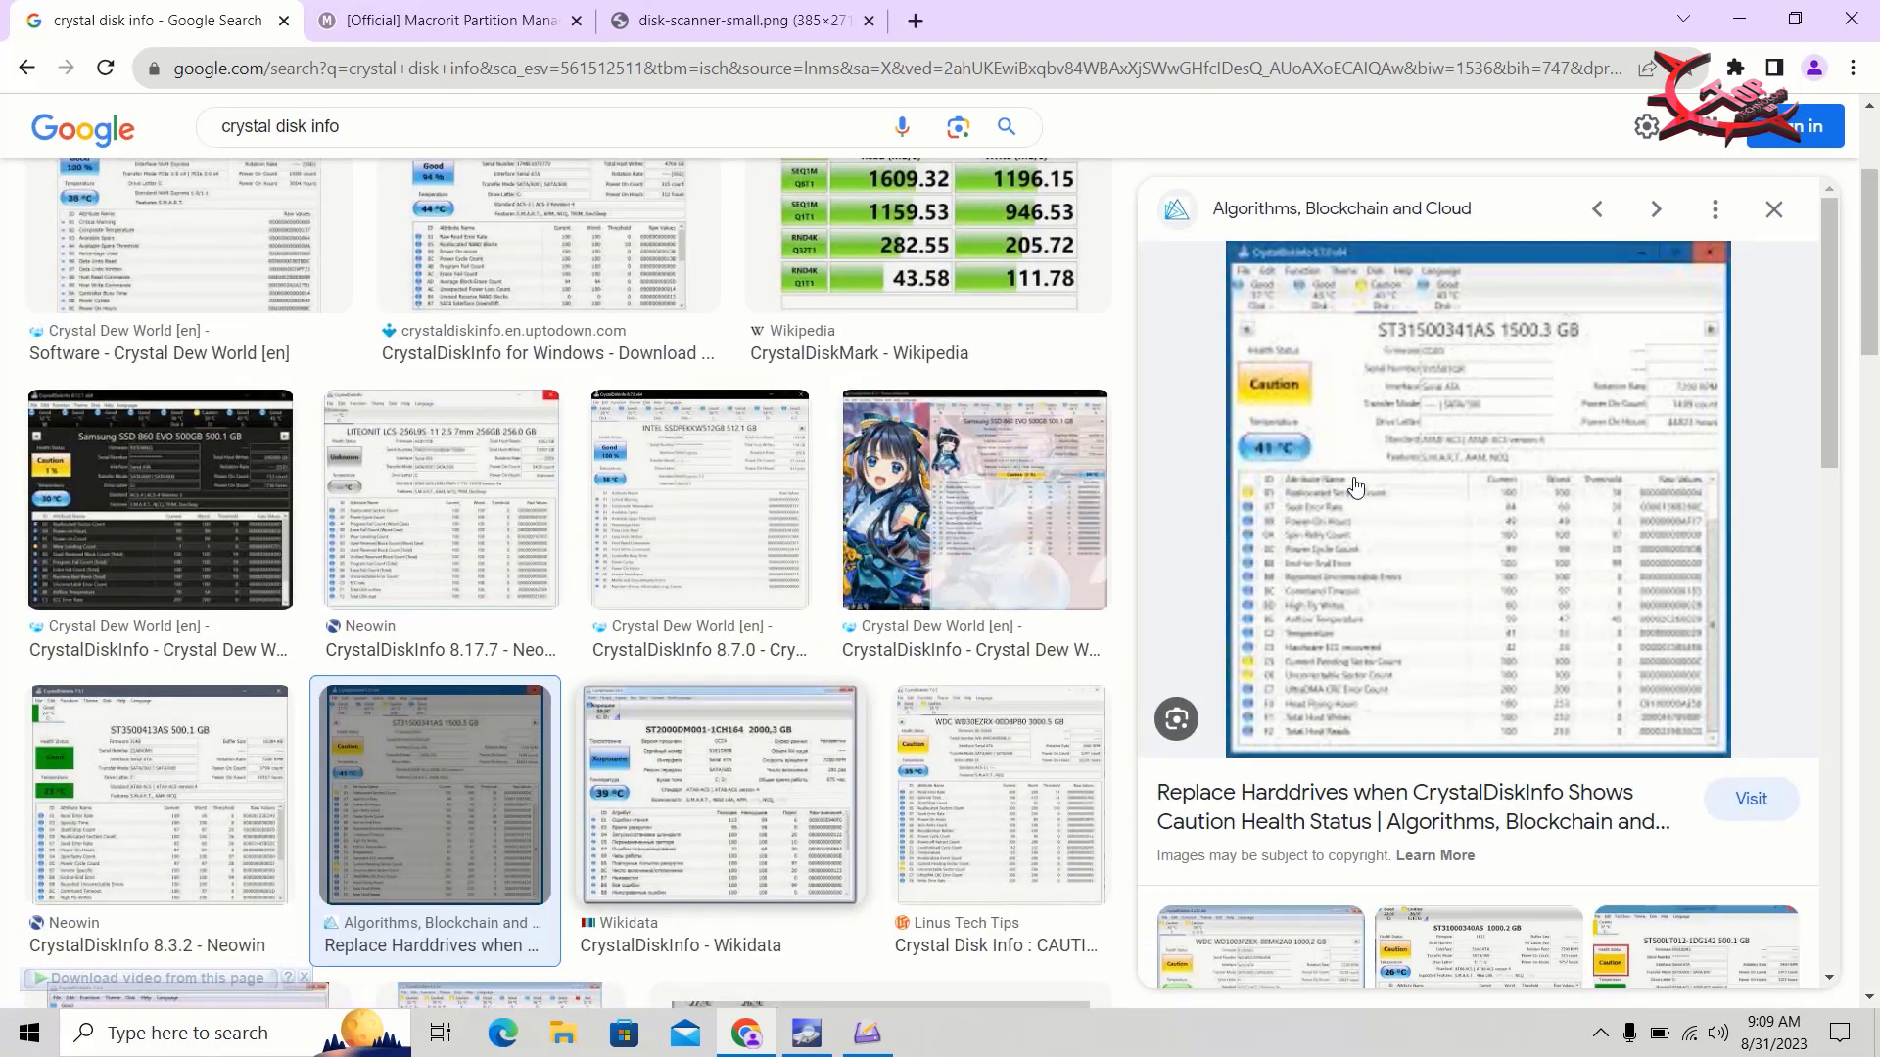
{"action": "left_click", "coordinate": [1552, 423]}
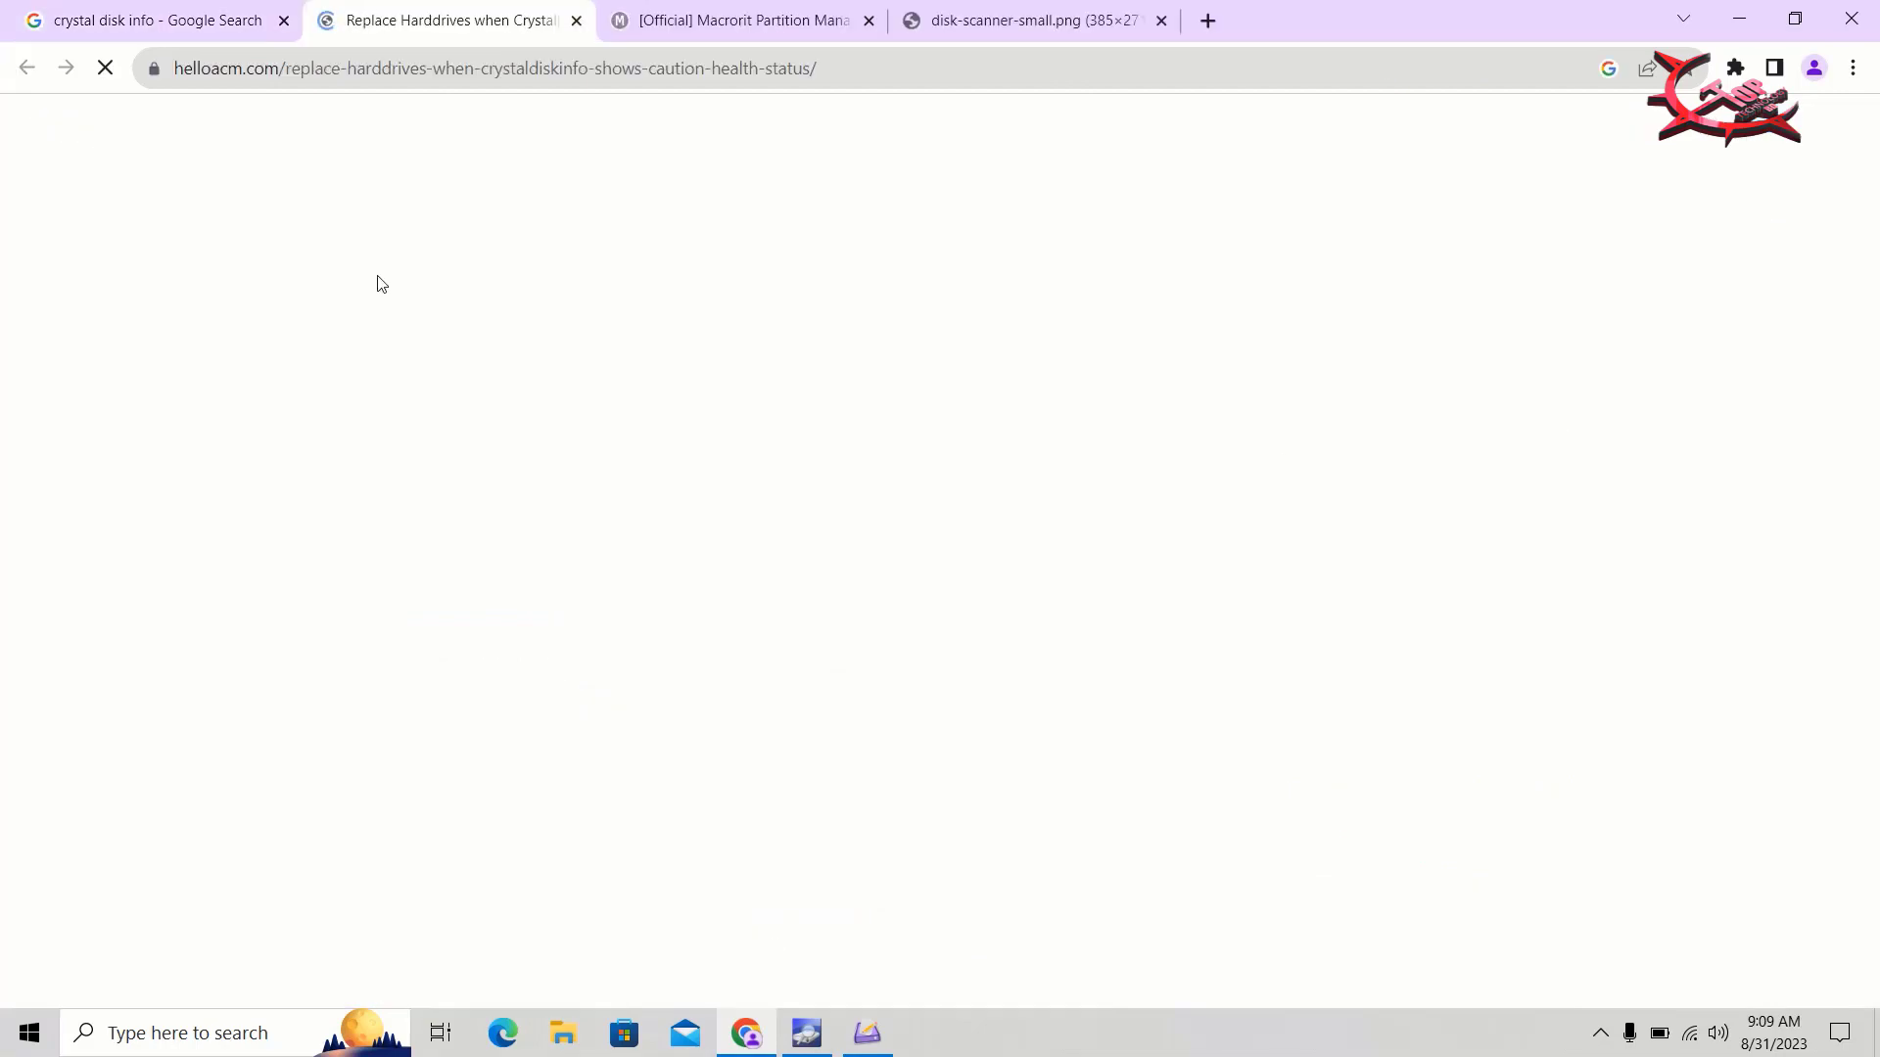
{"action": "scroll", "coordinate": [862, 852], "scroll_direction": "down", "scroll_amount": 15}
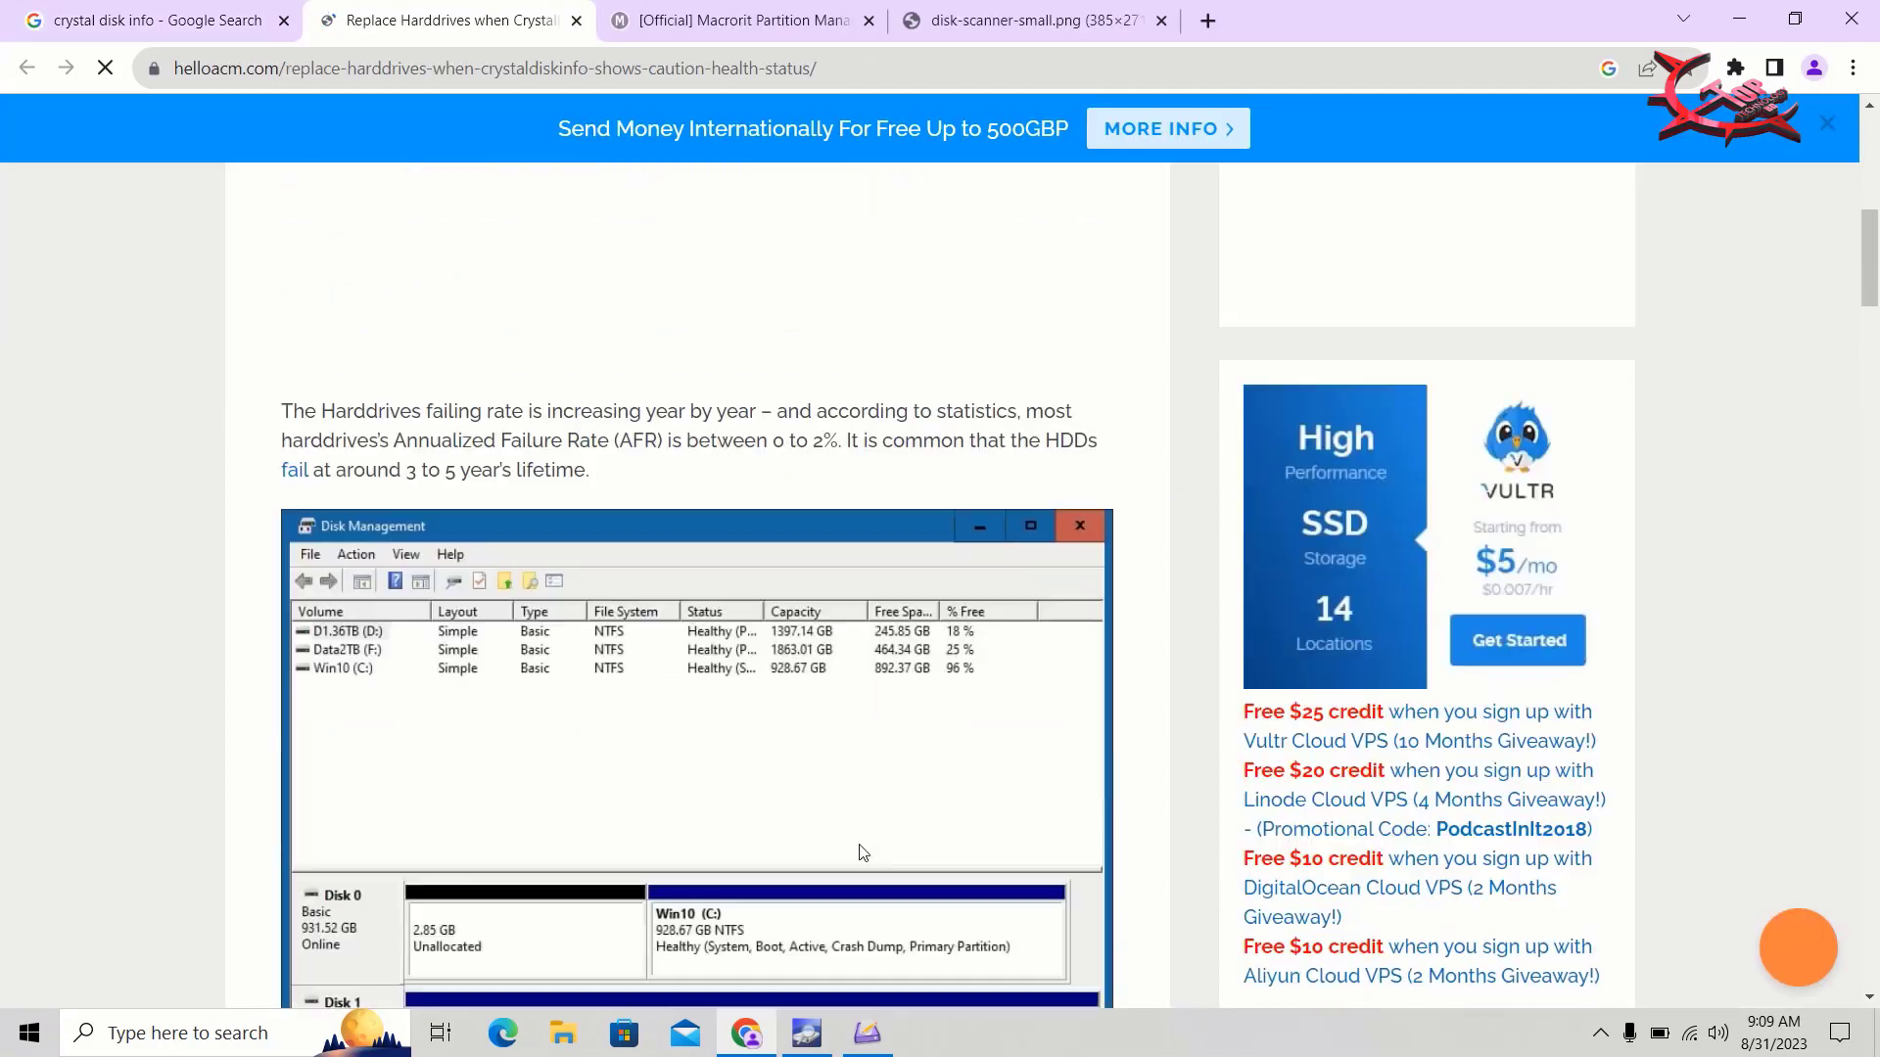
{"action": "scroll", "coordinate": [861, 853], "scroll_direction": "down", "scroll_amount": 5}
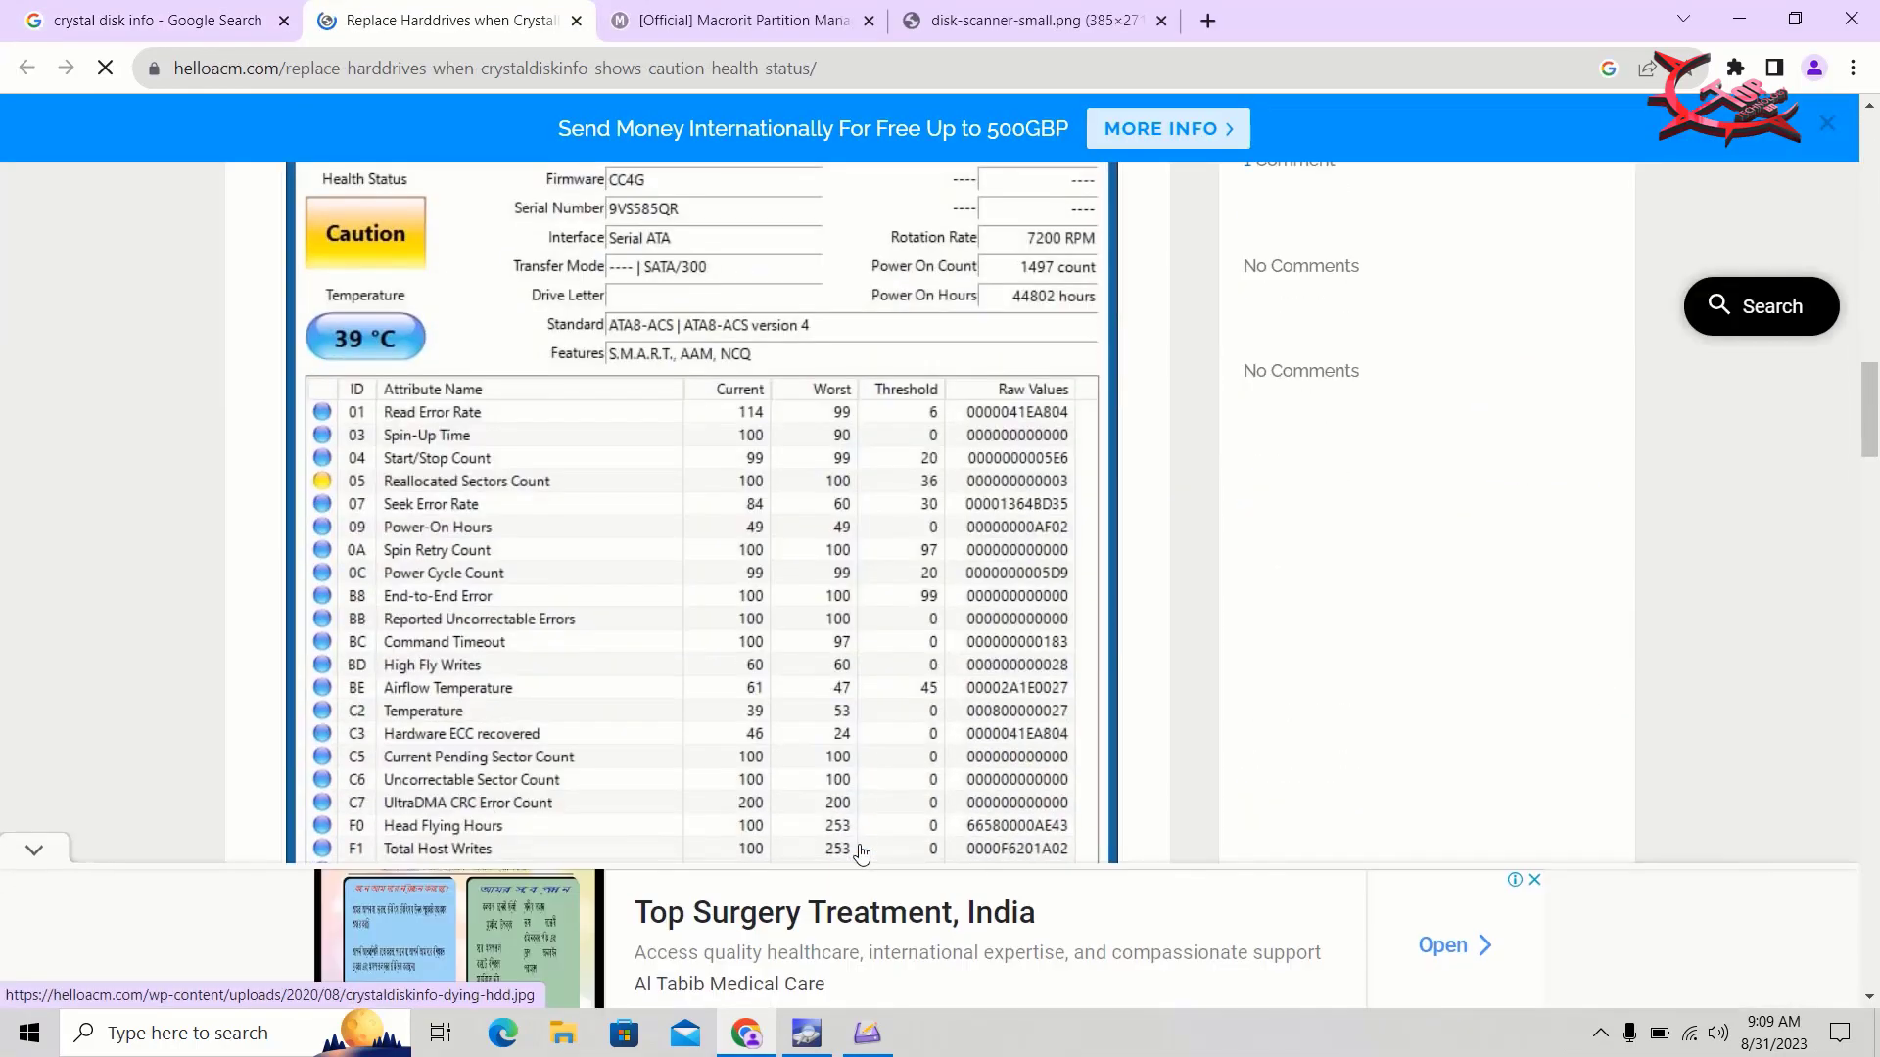
Step: Reopen the hard drive replacement article from the image results and look through its disk attribute screenshots down to the page's end
{"action": "key", "text": "ctrl+shift+Tab"}
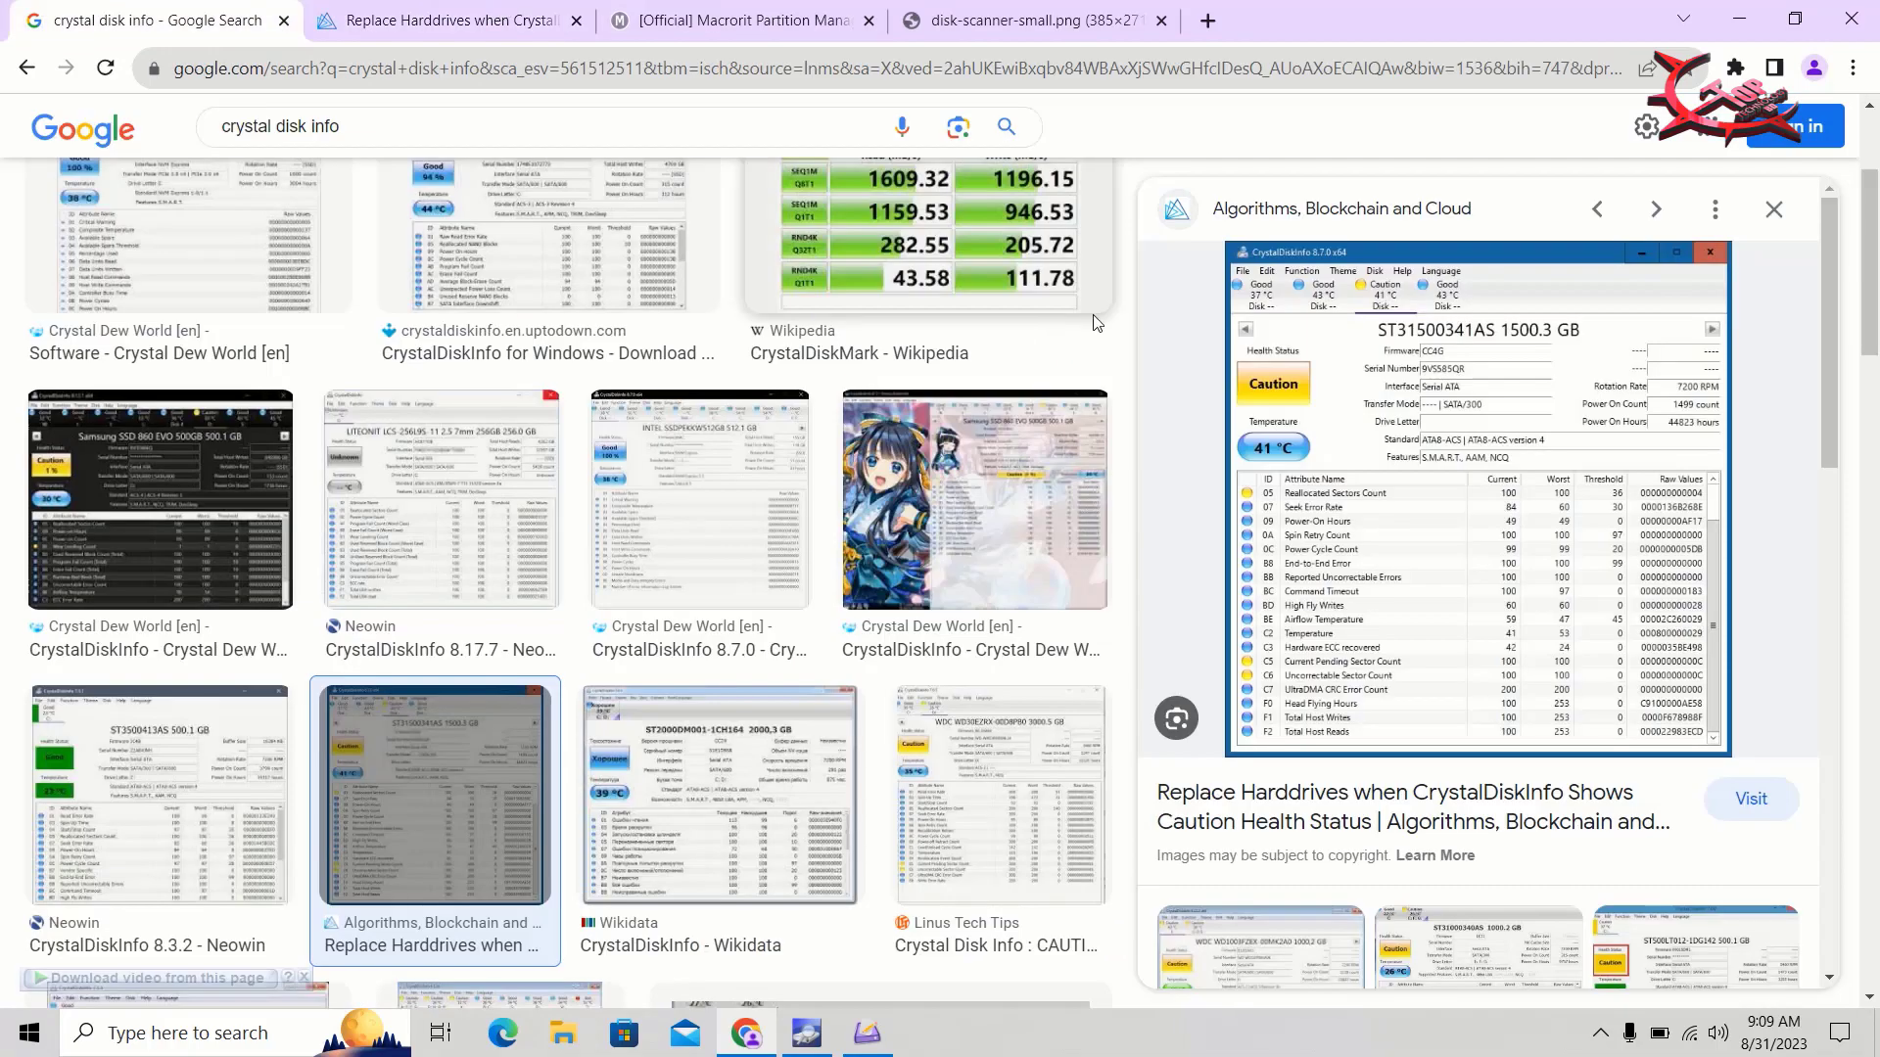
{"action": "left_click", "coordinate": [1442, 484]}
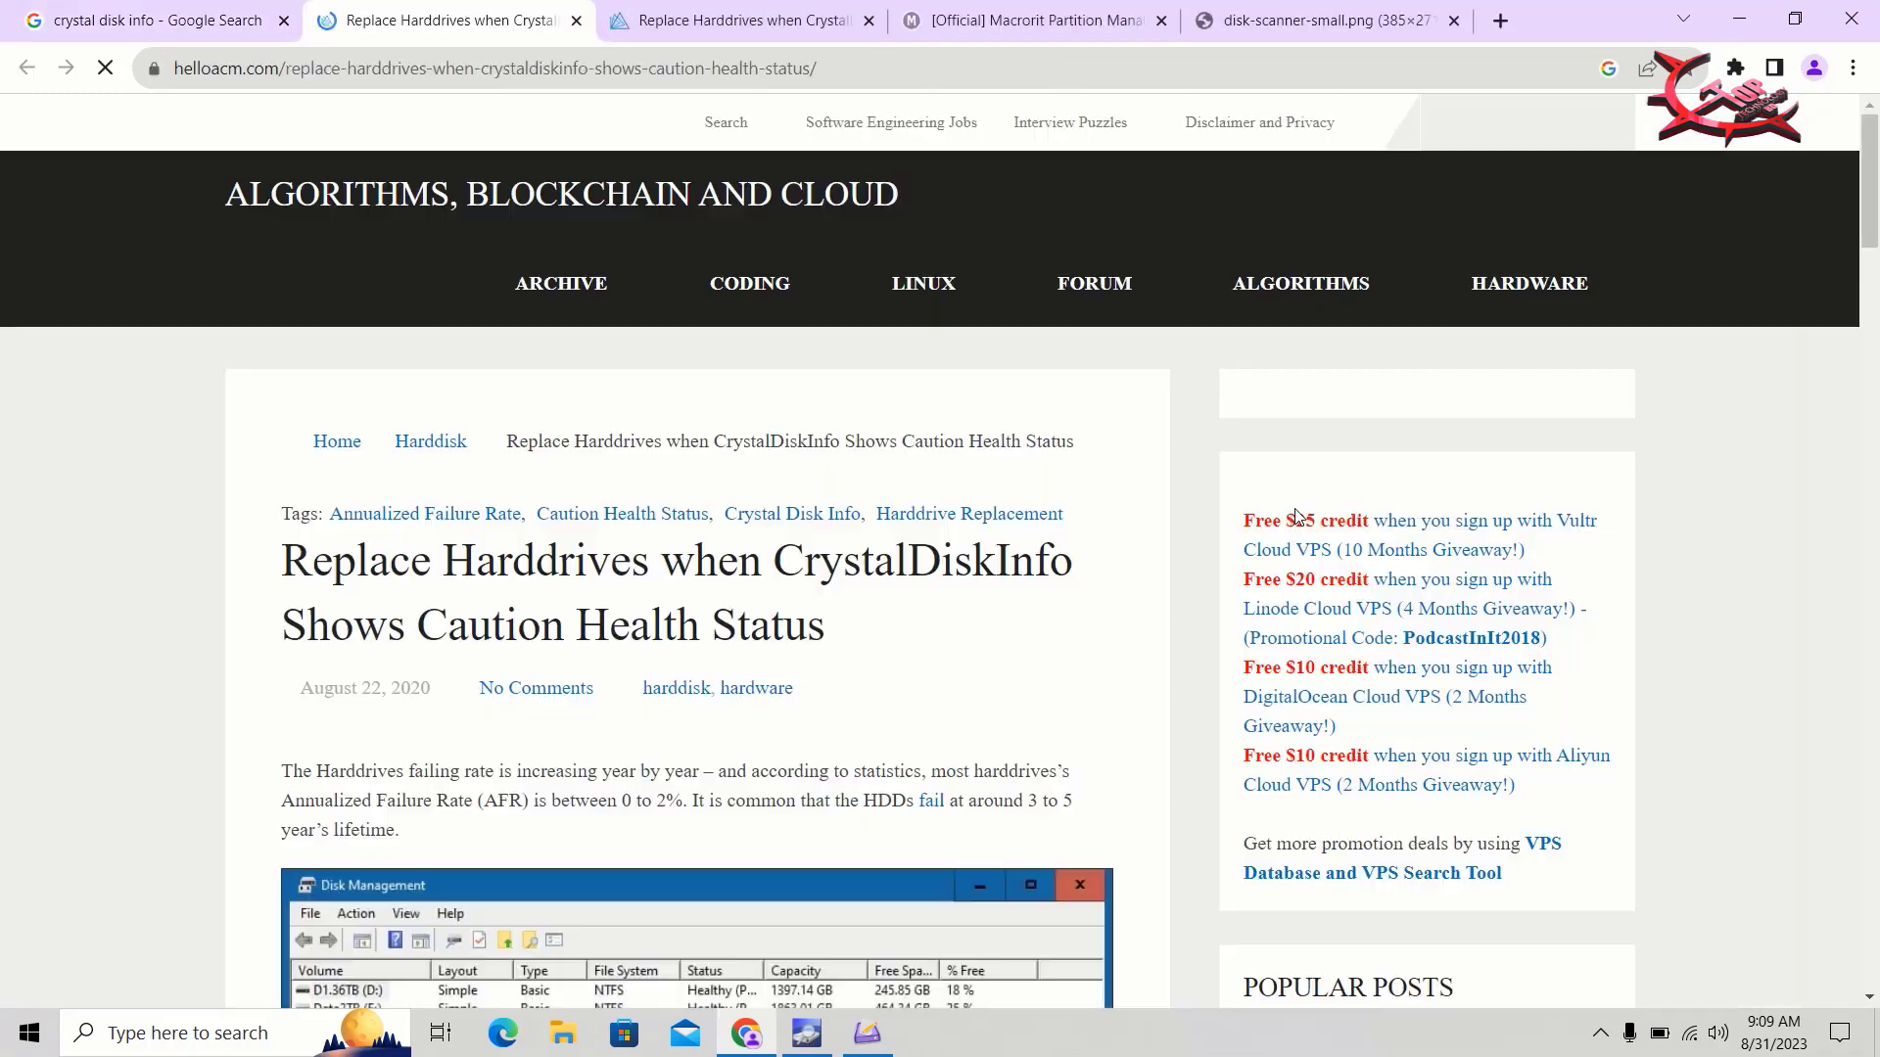
{"action": "scroll", "coordinate": [709, 399], "scroll_direction": "down", "scroll_amount": 5}
{"action": "scroll", "coordinate": [709, 399], "scroll_direction": "down", "scroll_amount": 5}
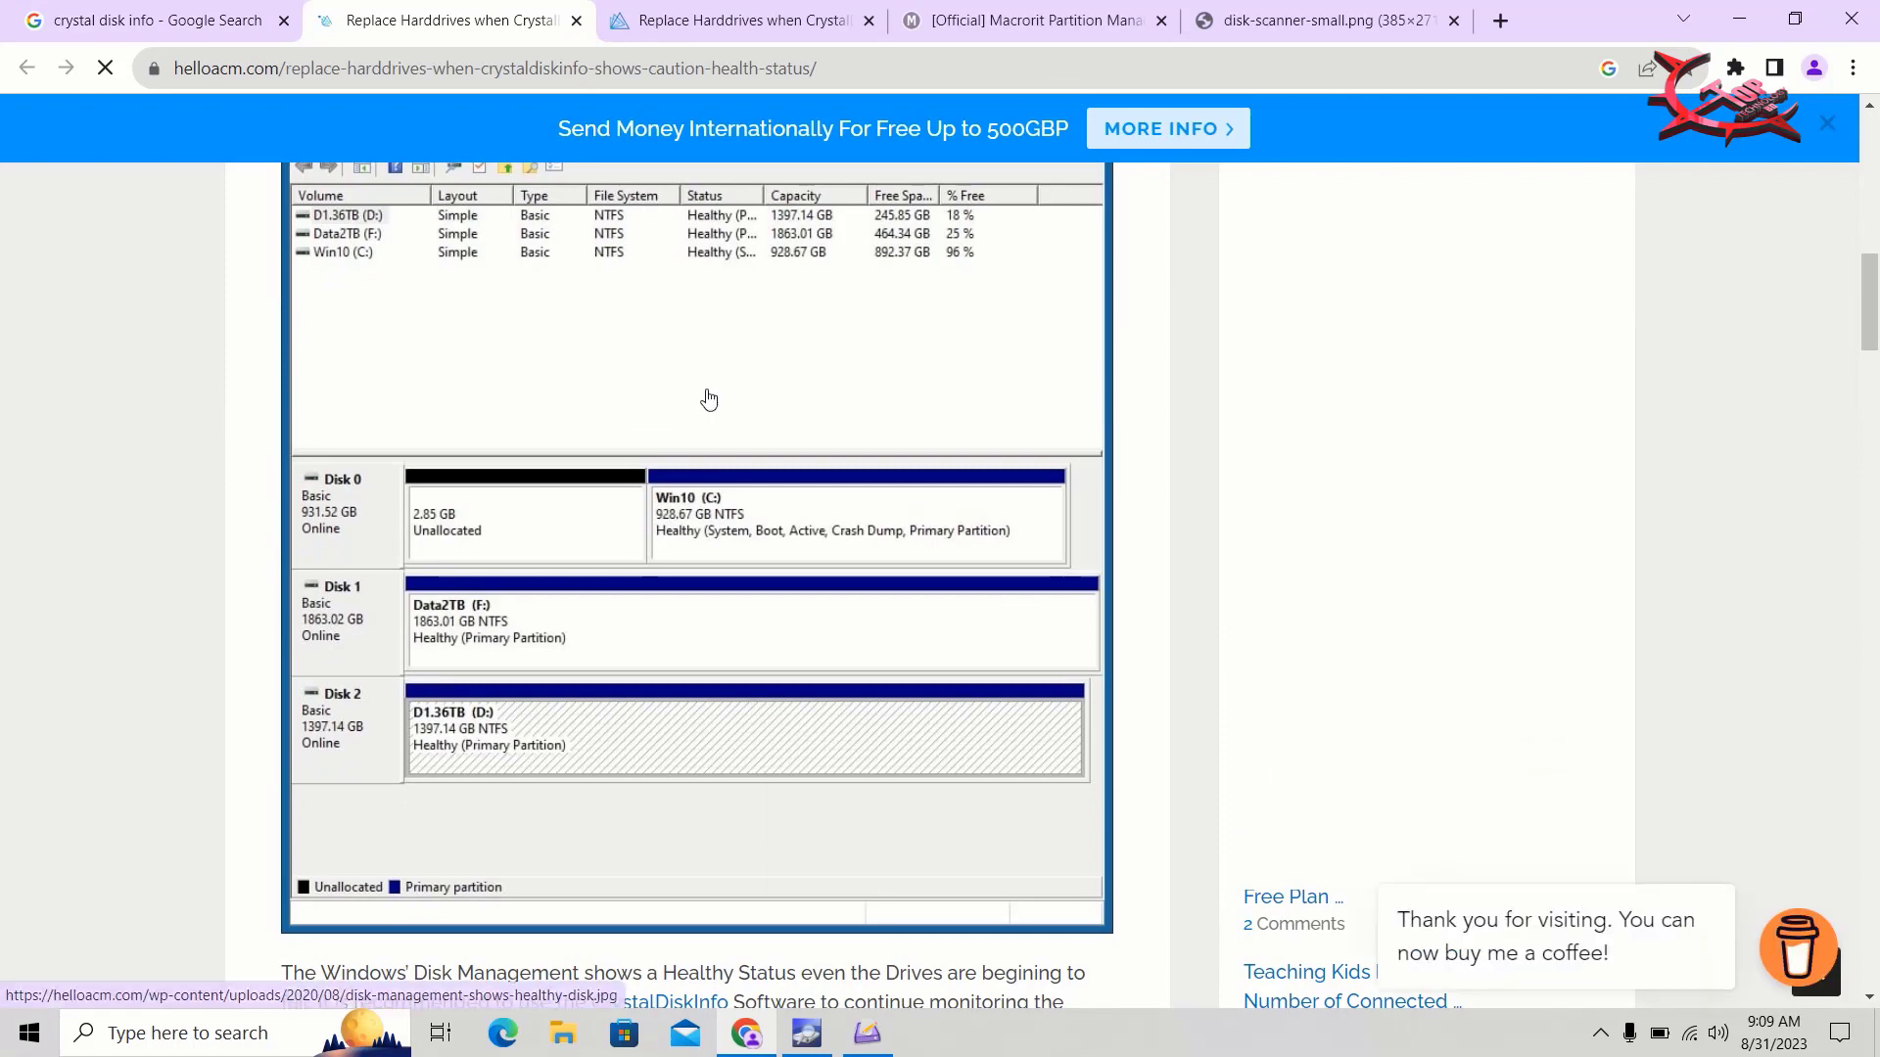
{"action": "scroll", "coordinate": [851, 281], "scroll_direction": "down", "scroll_amount": 5}
{"action": "scroll", "coordinate": [848, 282], "scroll_direction": "down", "scroll_amount": 5}
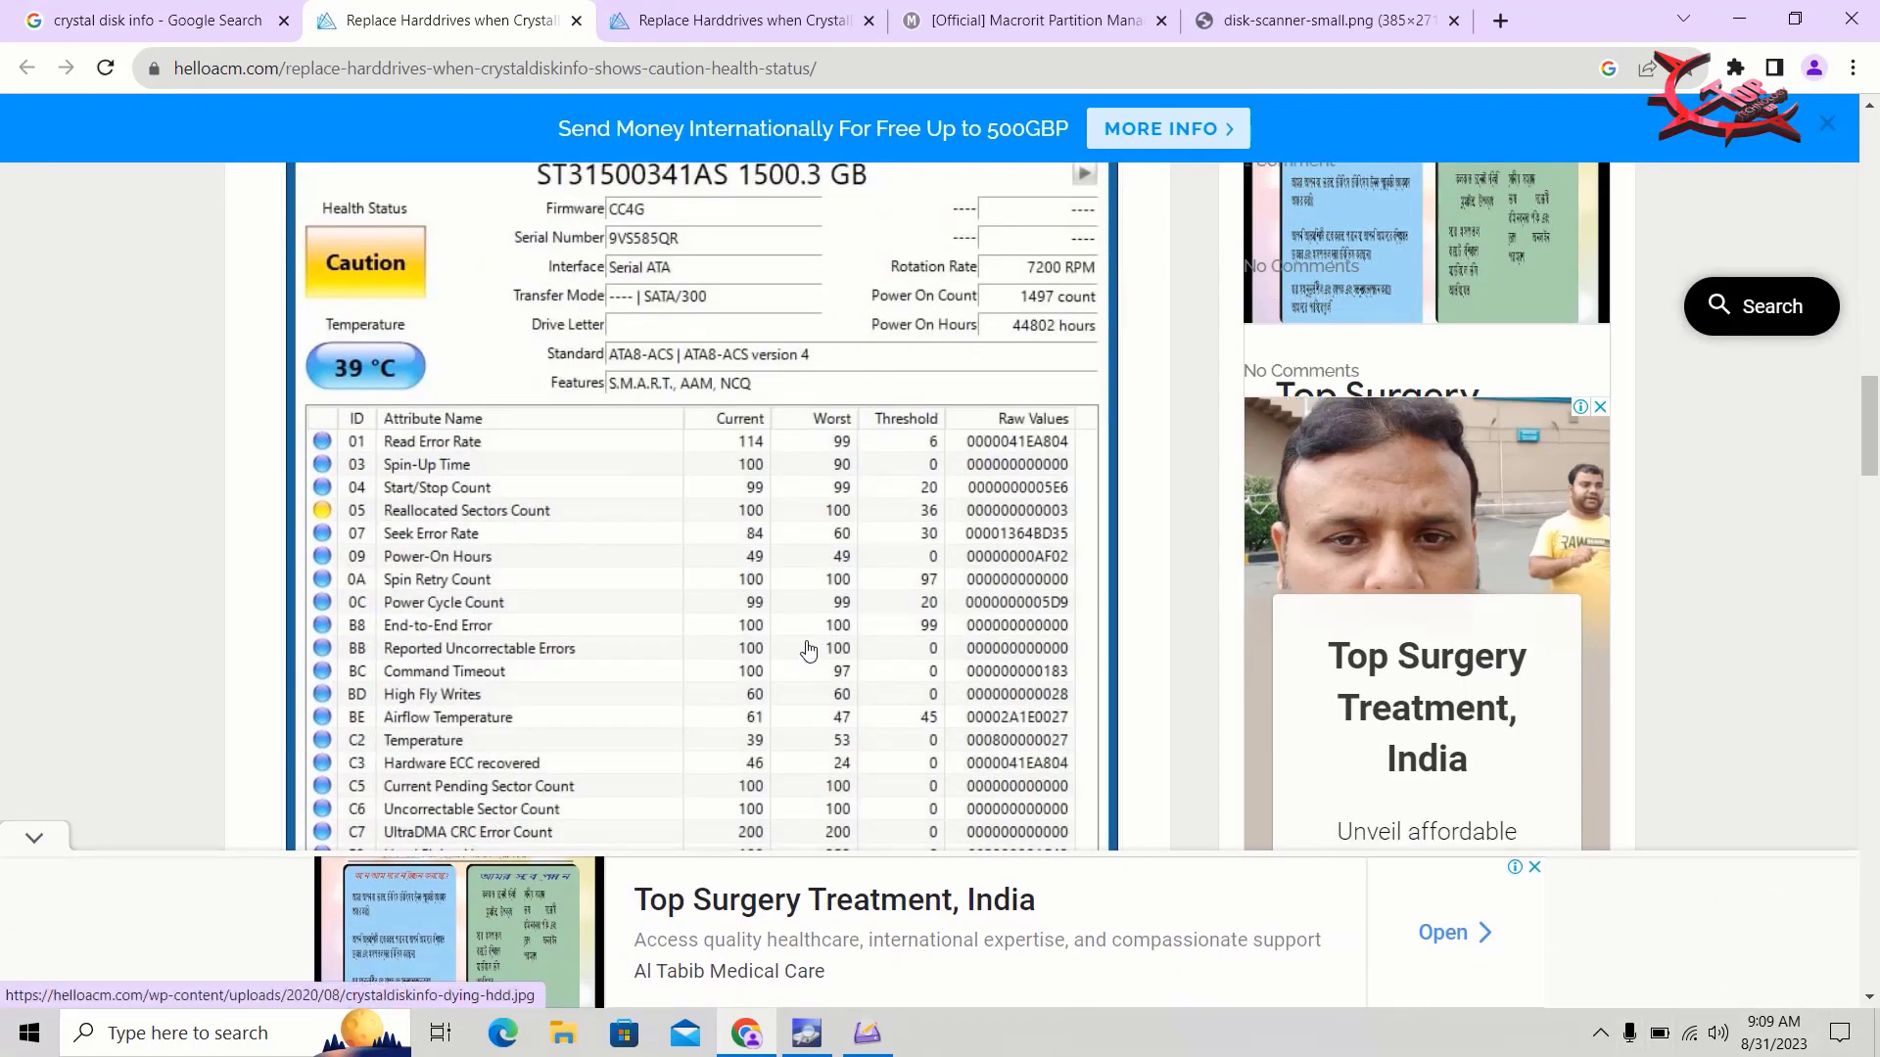
{"action": "scroll", "coordinate": [810, 650], "scroll_direction": "down", "scroll_amount": 8}
{"action": "scroll", "coordinate": [807, 650], "scroll_direction": "down", "scroll_amount": 7}
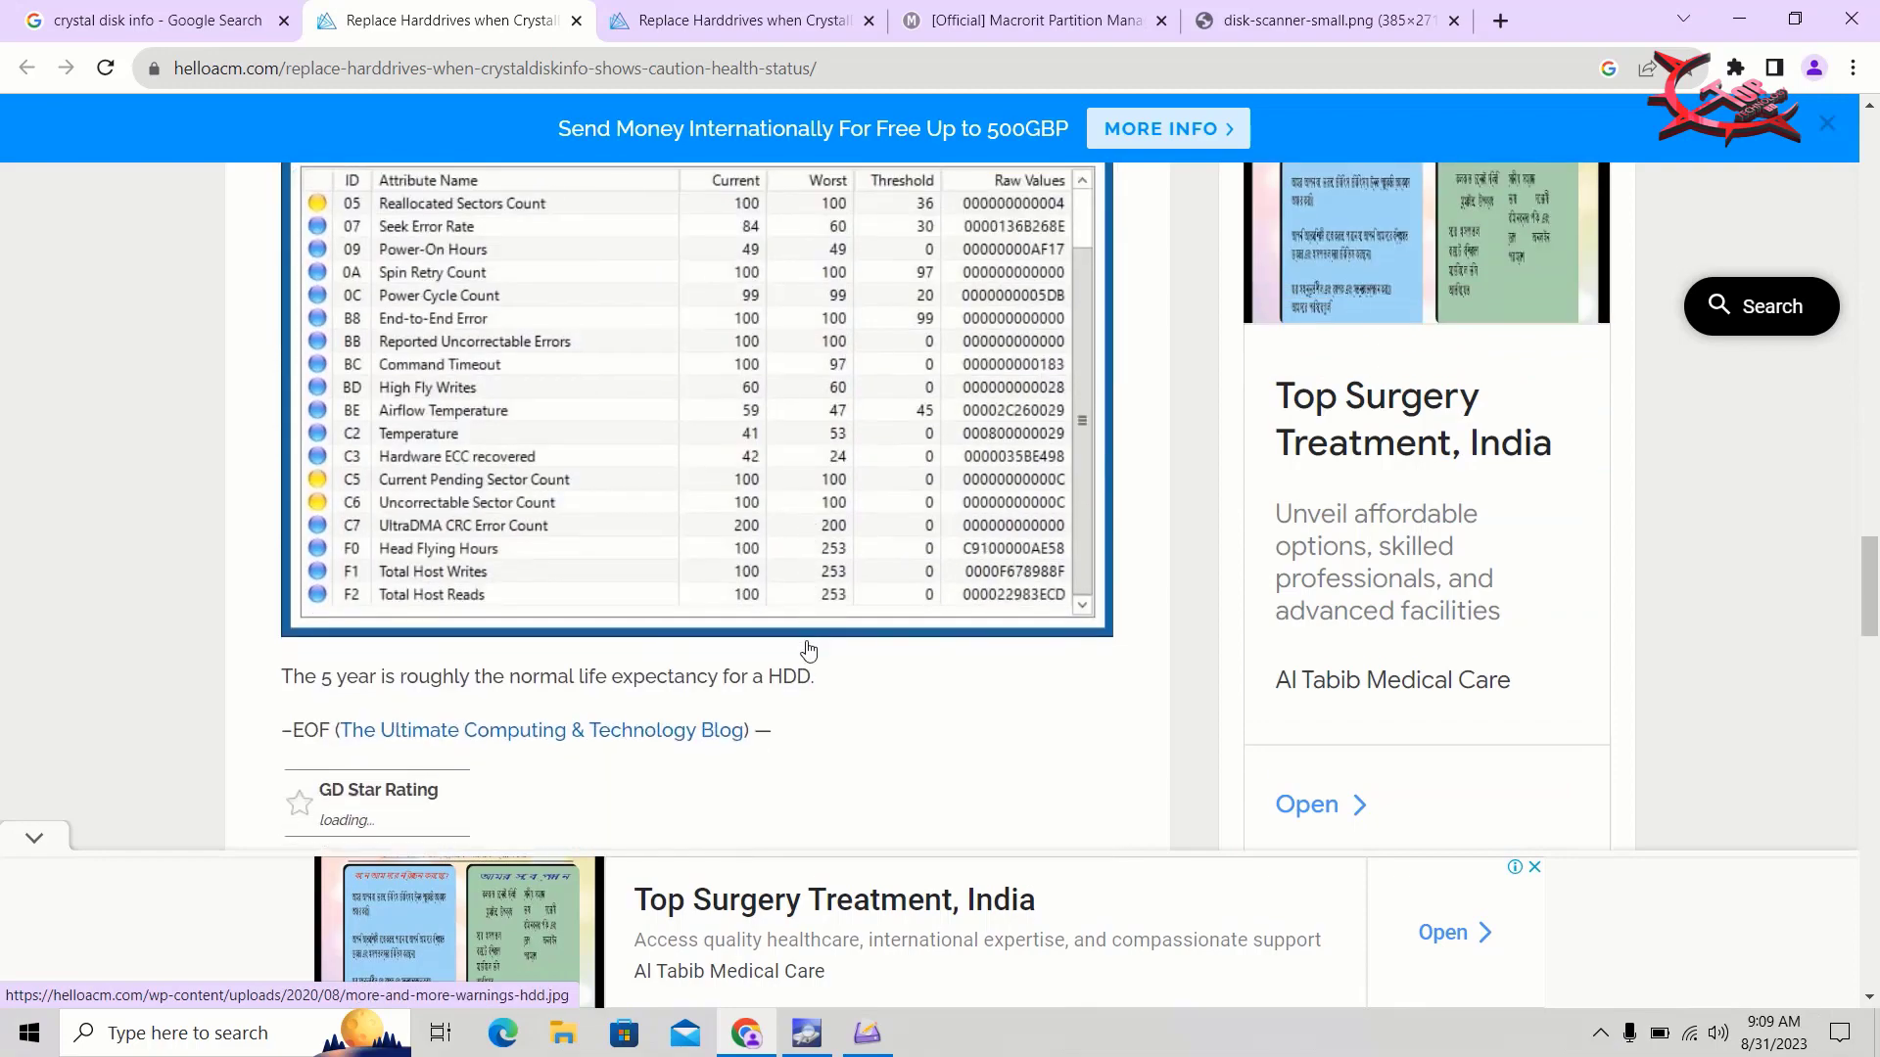
{"action": "scroll", "coordinate": [808, 650], "scroll_direction": "up", "scroll_amount": 4}
{"action": "scroll", "coordinate": [807, 650], "scroll_direction": "down", "scroll_amount": 13}
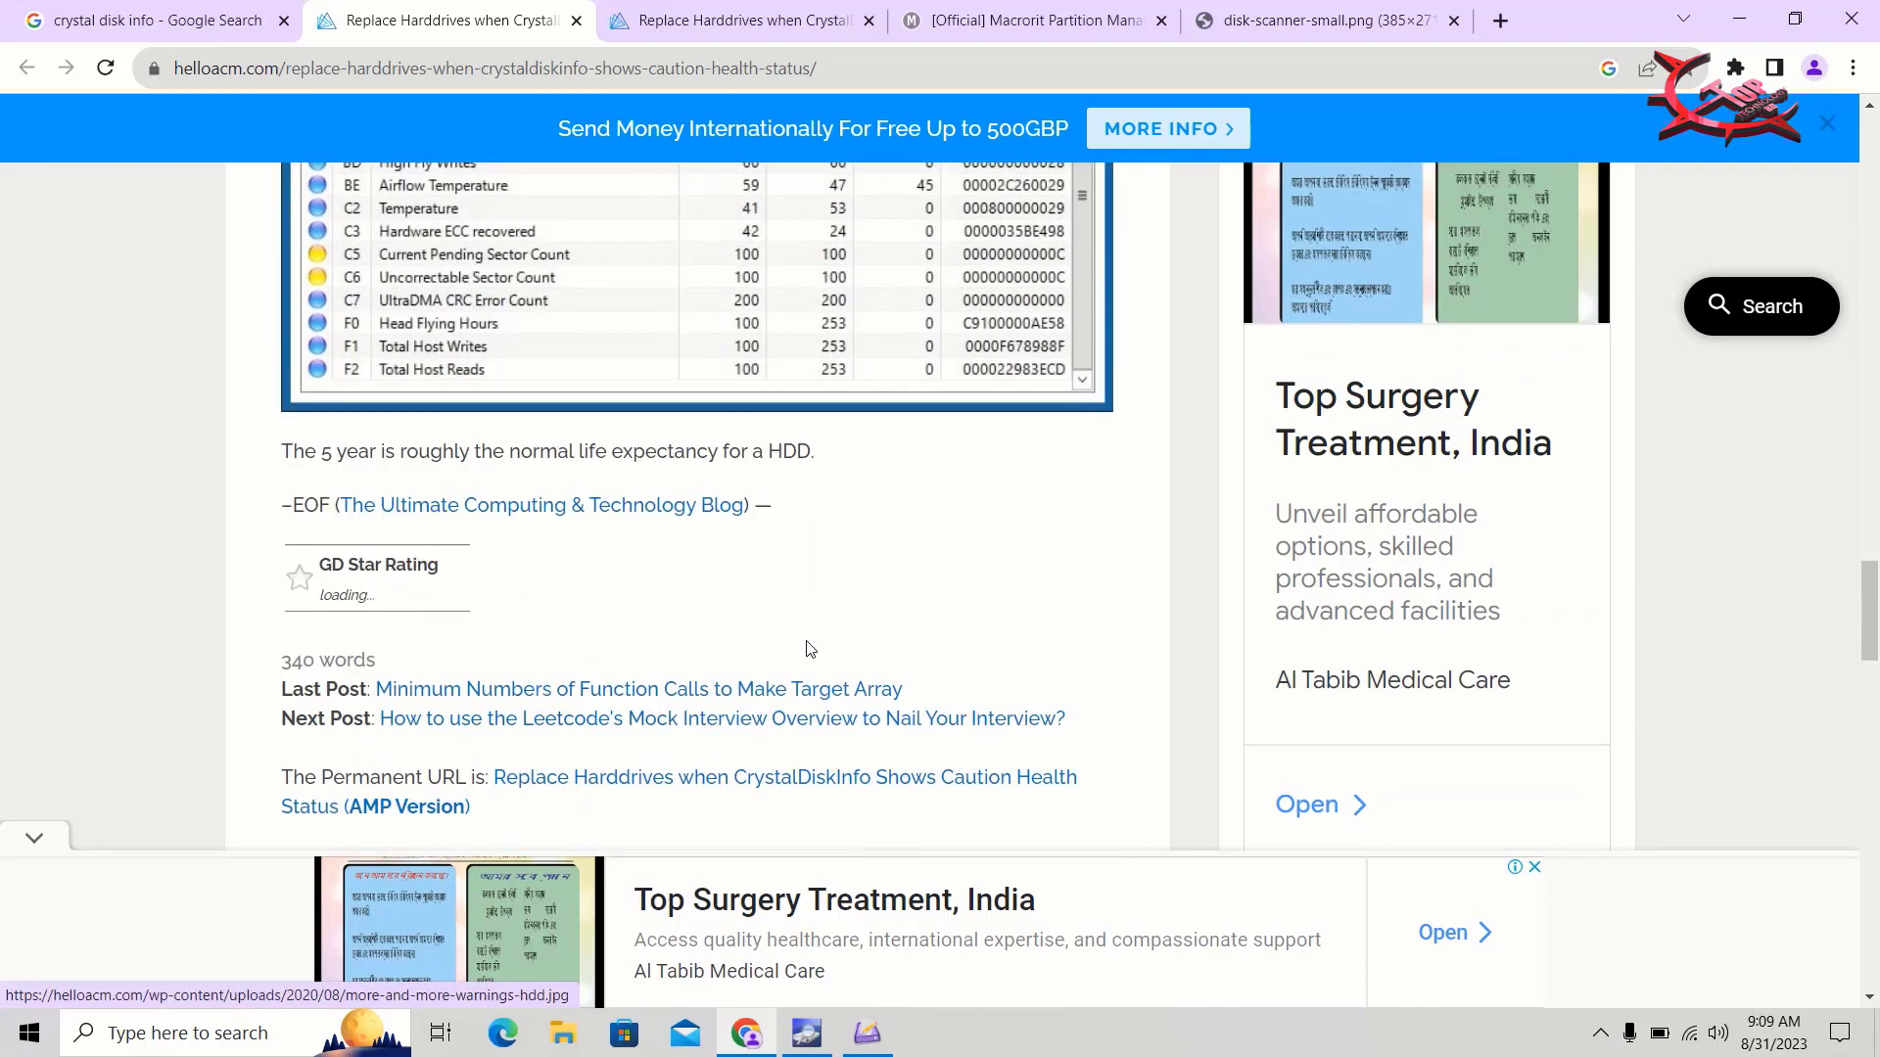
{"action": "scroll", "coordinate": [810, 647], "scroll_direction": "down", "scroll_amount": 13}
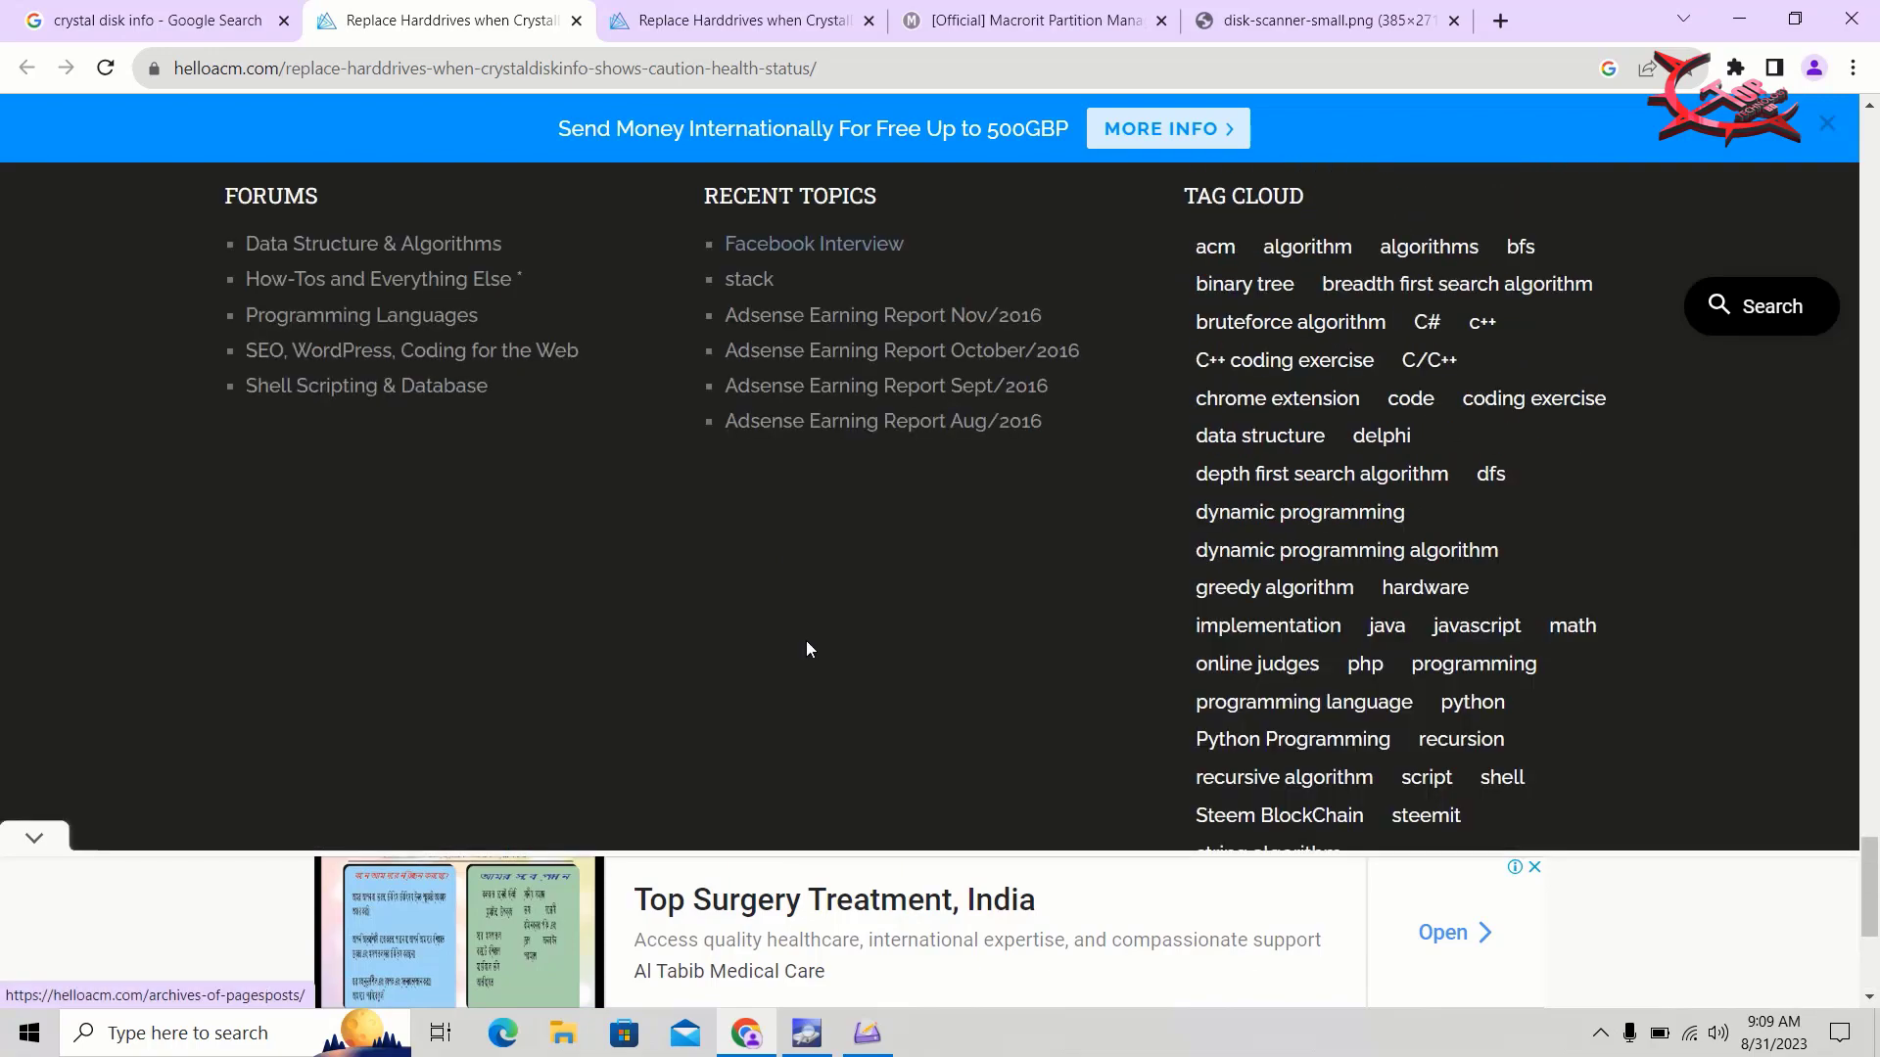
{"action": "scroll", "coordinate": [809, 646], "scroll_direction": "up", "scroll_amount": 15}
Step: Return to the image results and preview two related Super User screenshots of disks with Caution health status
{"action": "left_click", "coordinate": [271, 10]}
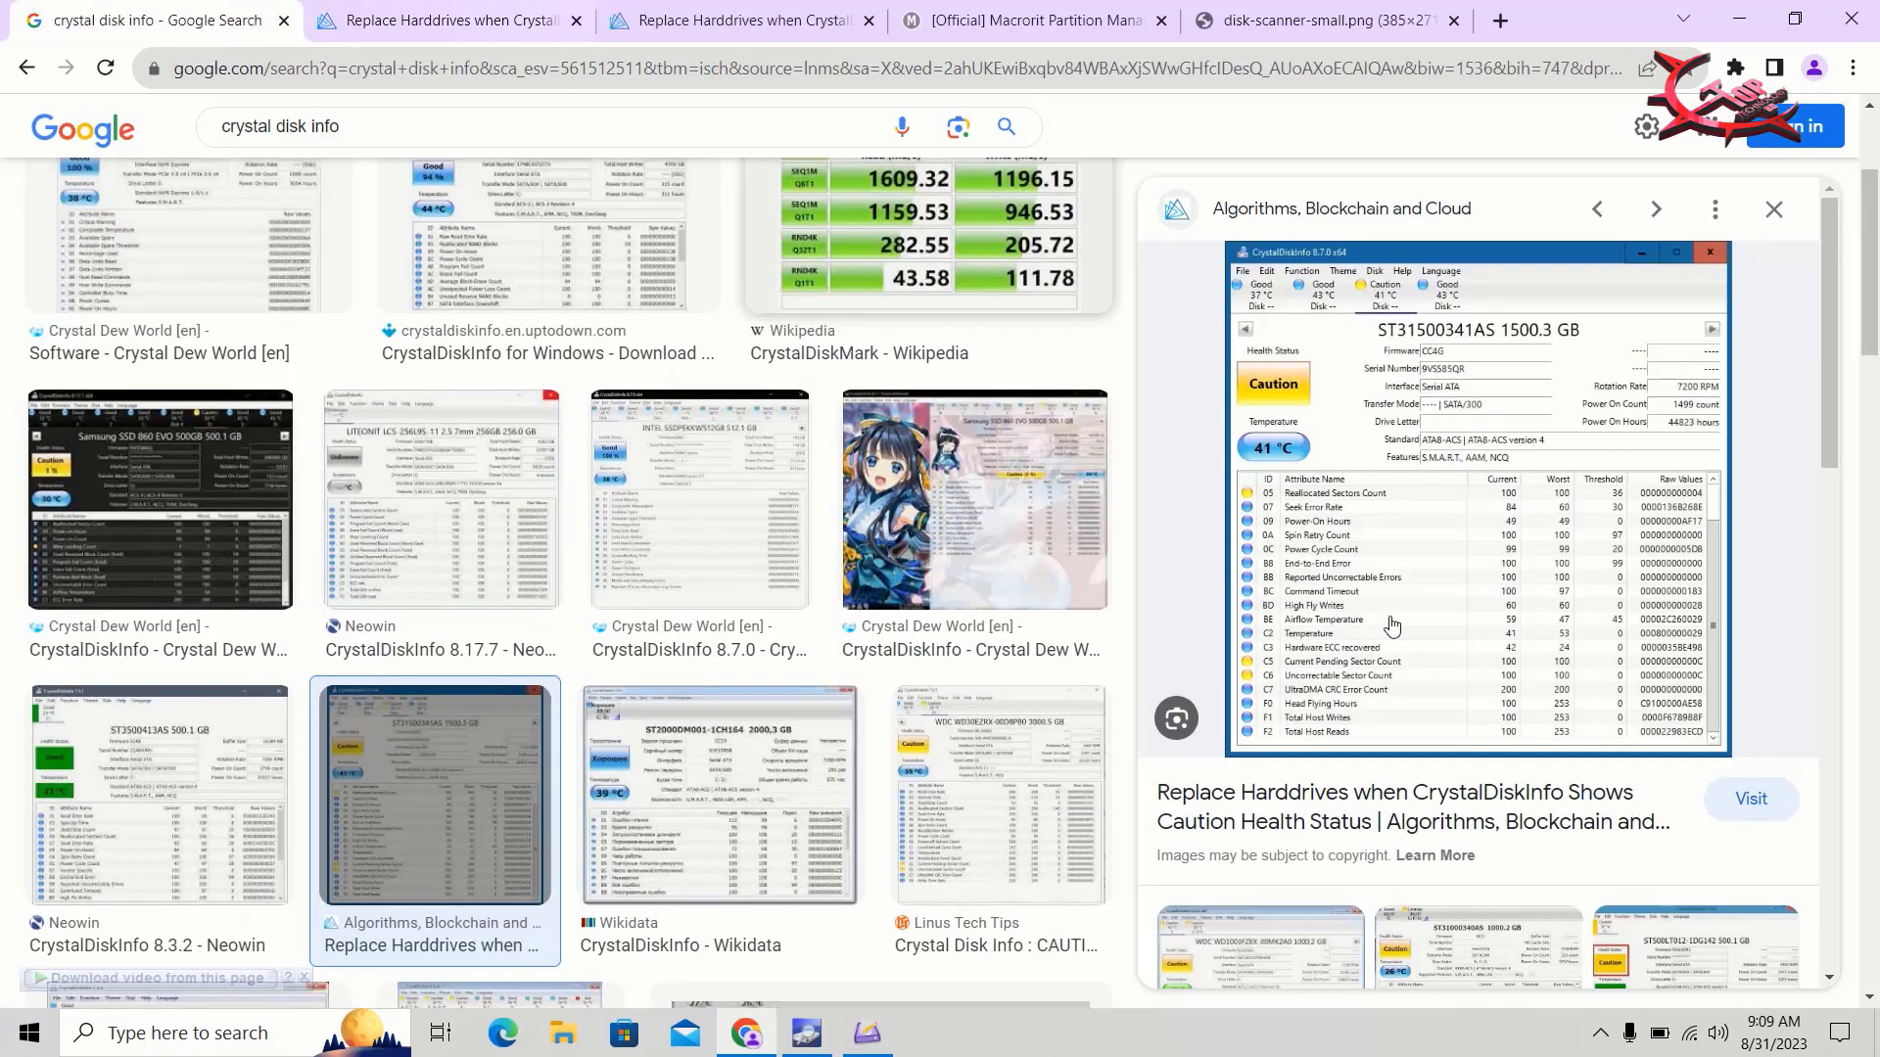
{"action": "scroll", "coordinate": [1507, 729], "scroll_direction": "down", "scroll_amount": 1}
{"action": "scroll", "coordinate": [1508, 730], "scroll_direction": "down", "scroll_amount": 6}
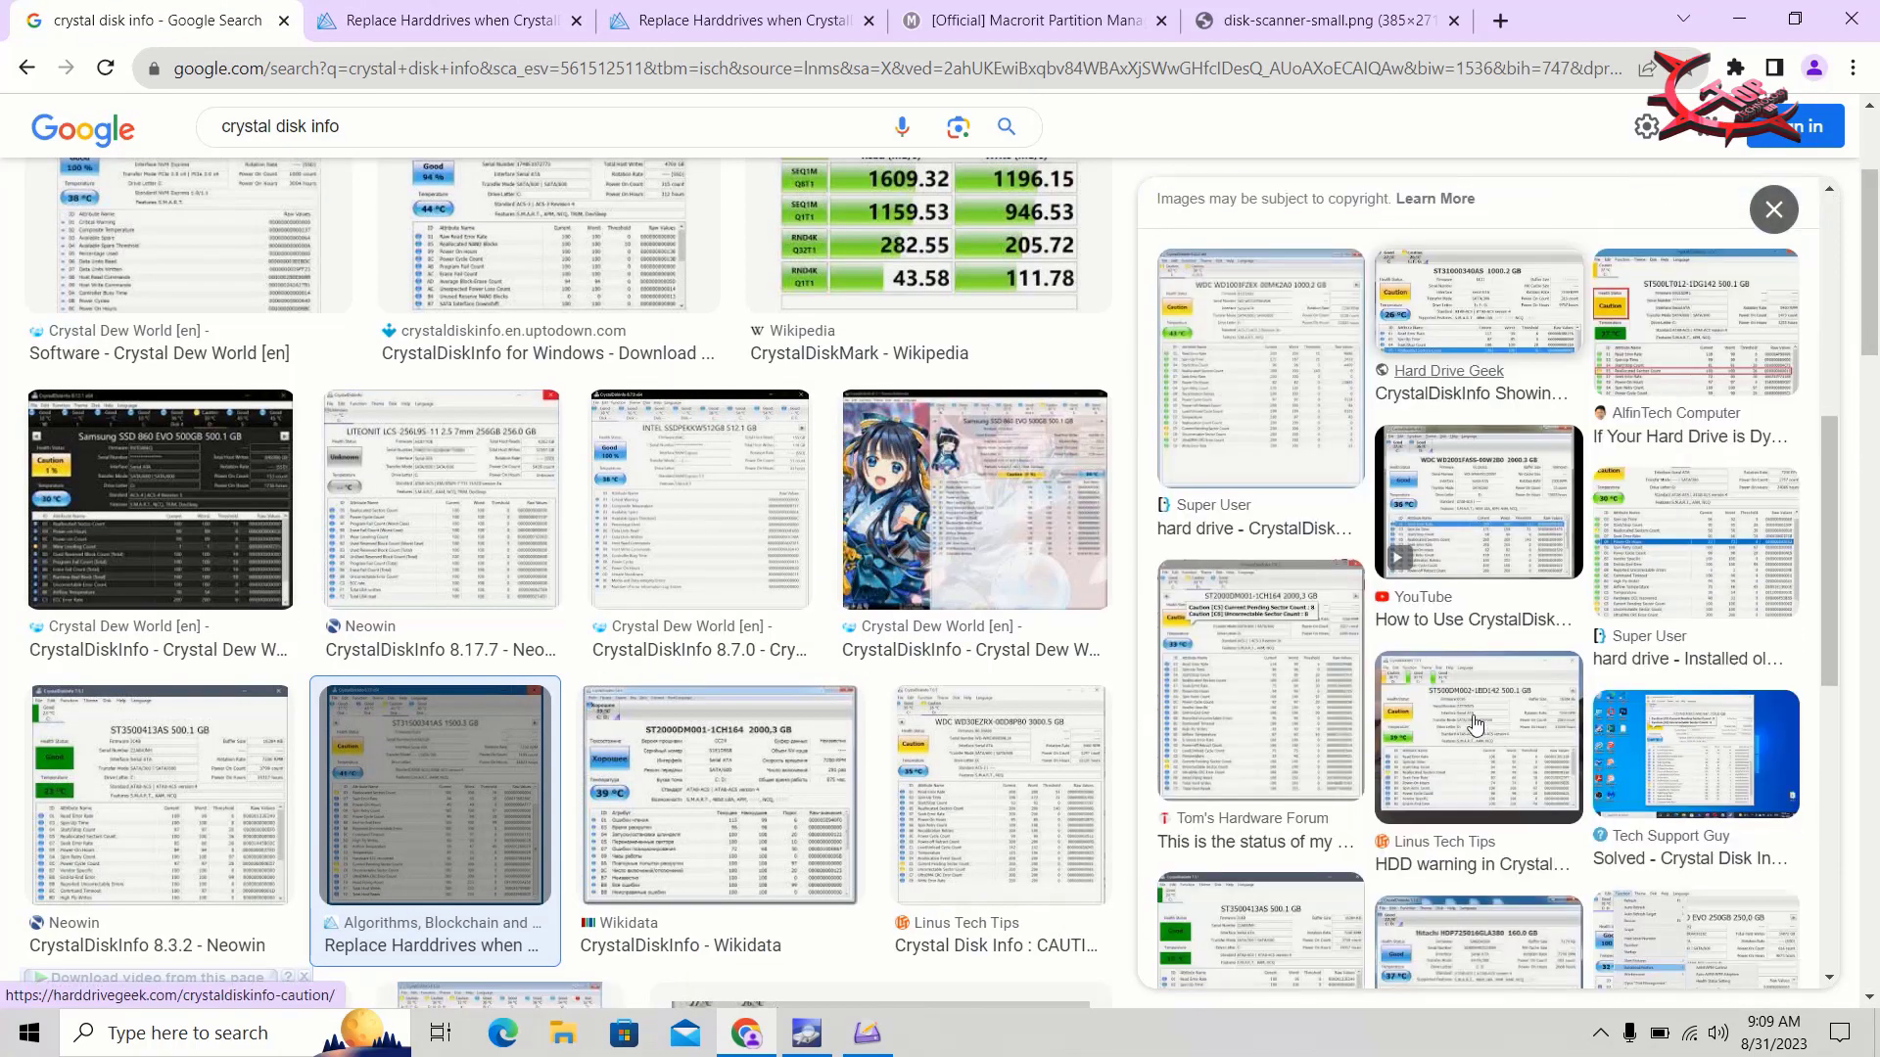
{"action": "left_click", "coordinate": [1279, 364]}
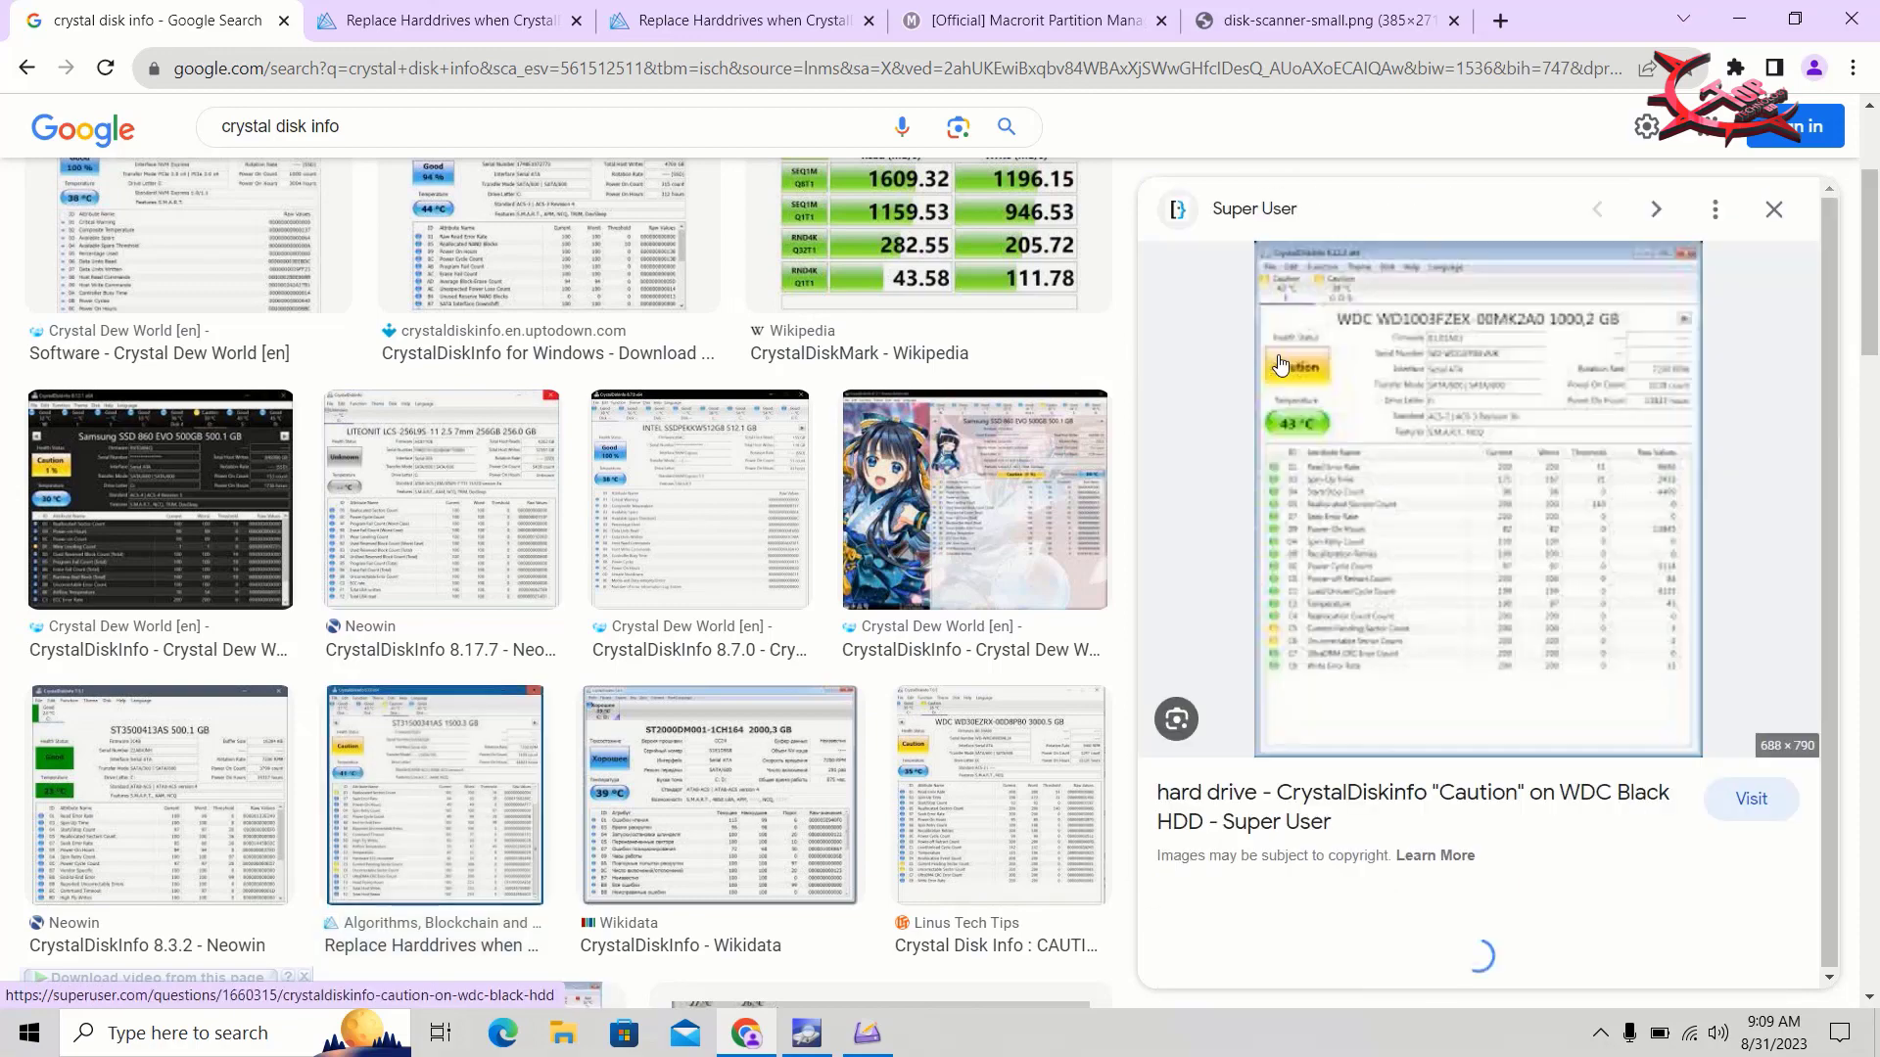
{"action": "scroll", "coordinate": [1524, 605], "scroll_direction": "down", "scroll_amount": 6}
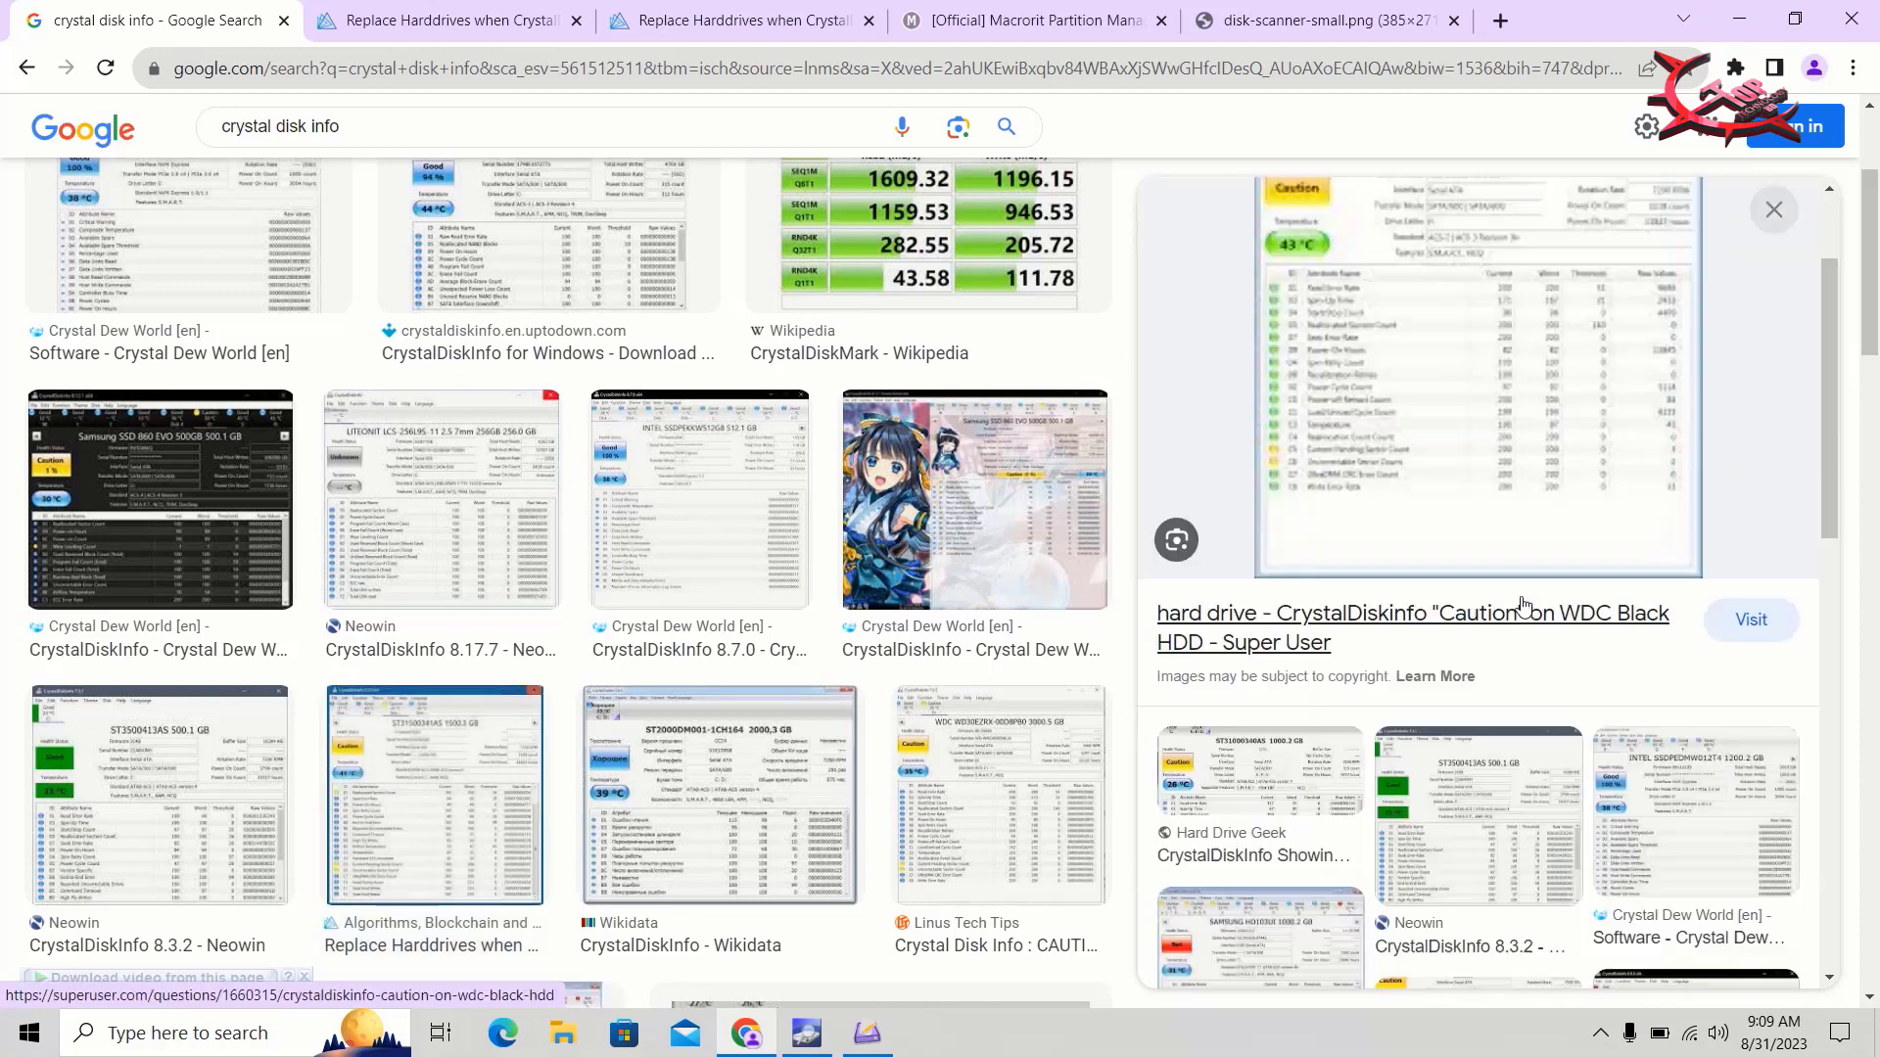
{"action": "left_click", "coordinate": [1524, 606]}
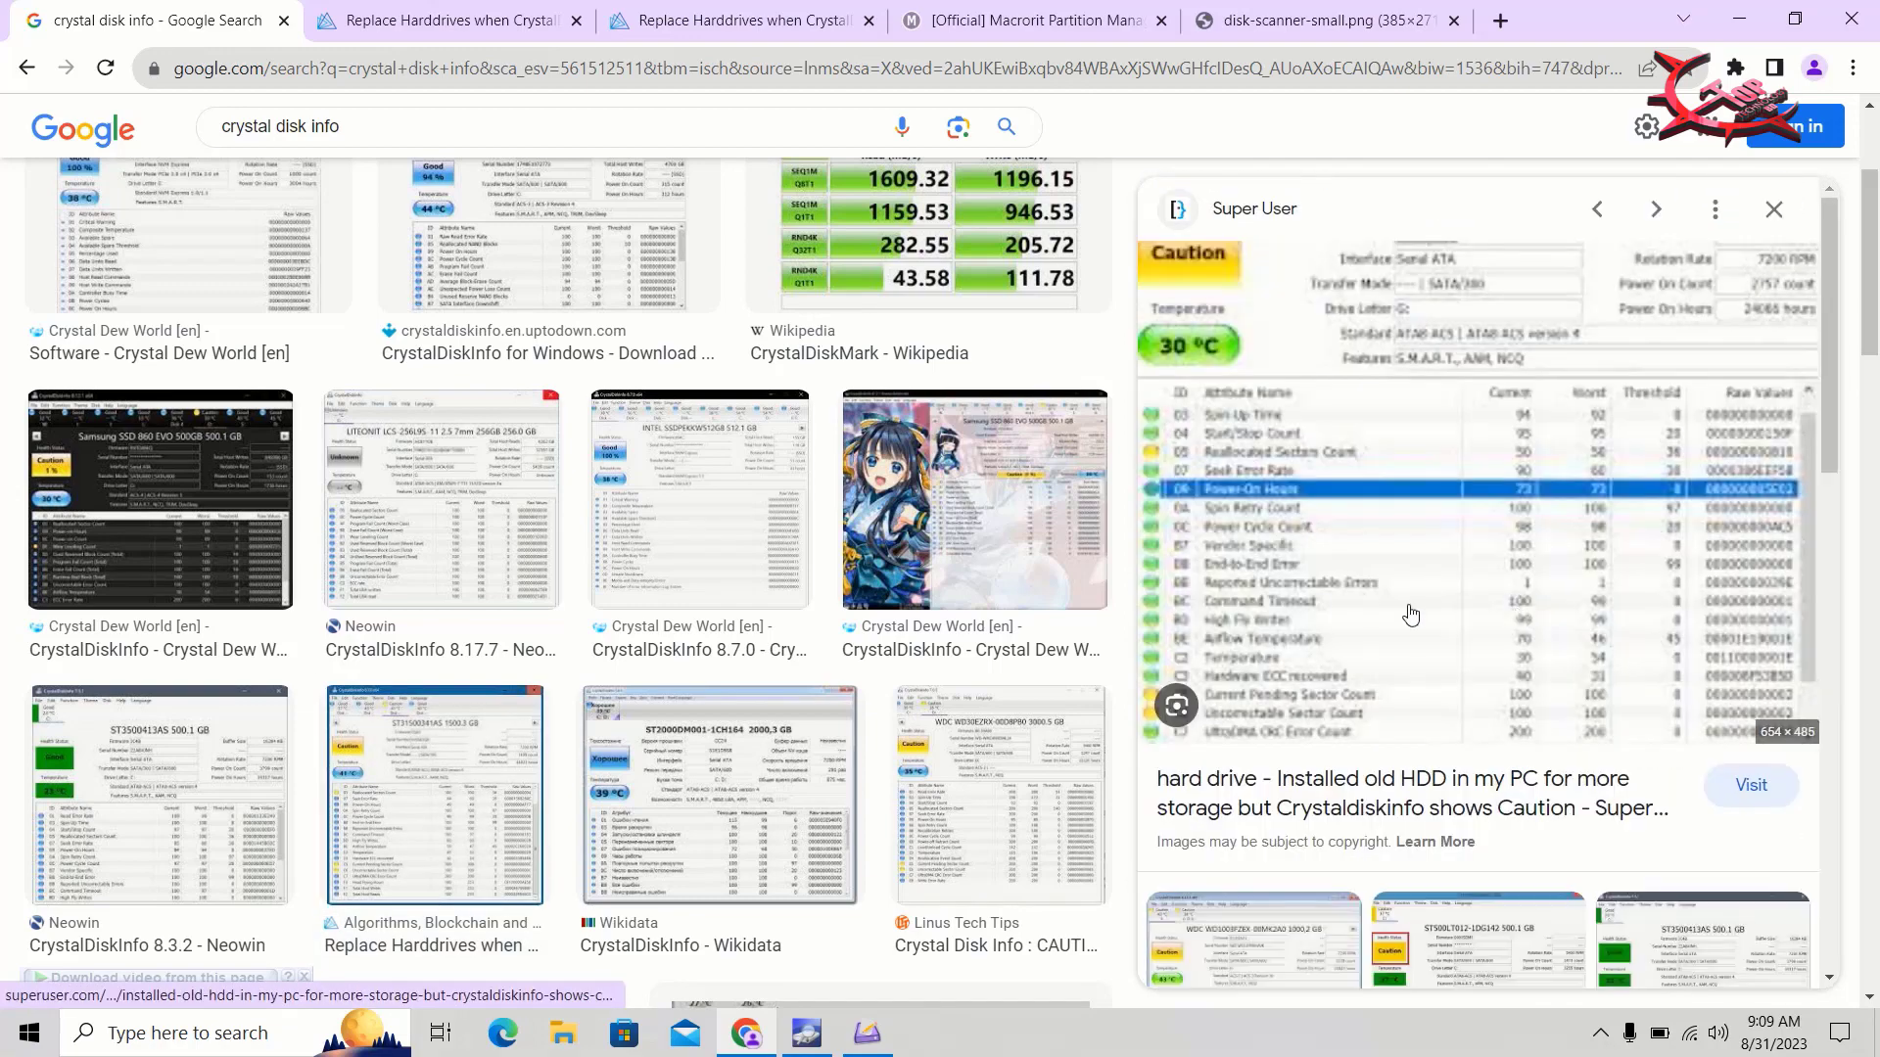
{"action": "scroll", "coordinate": [306, 506], "scroll_direction": "up", "scroll_amount": 3}
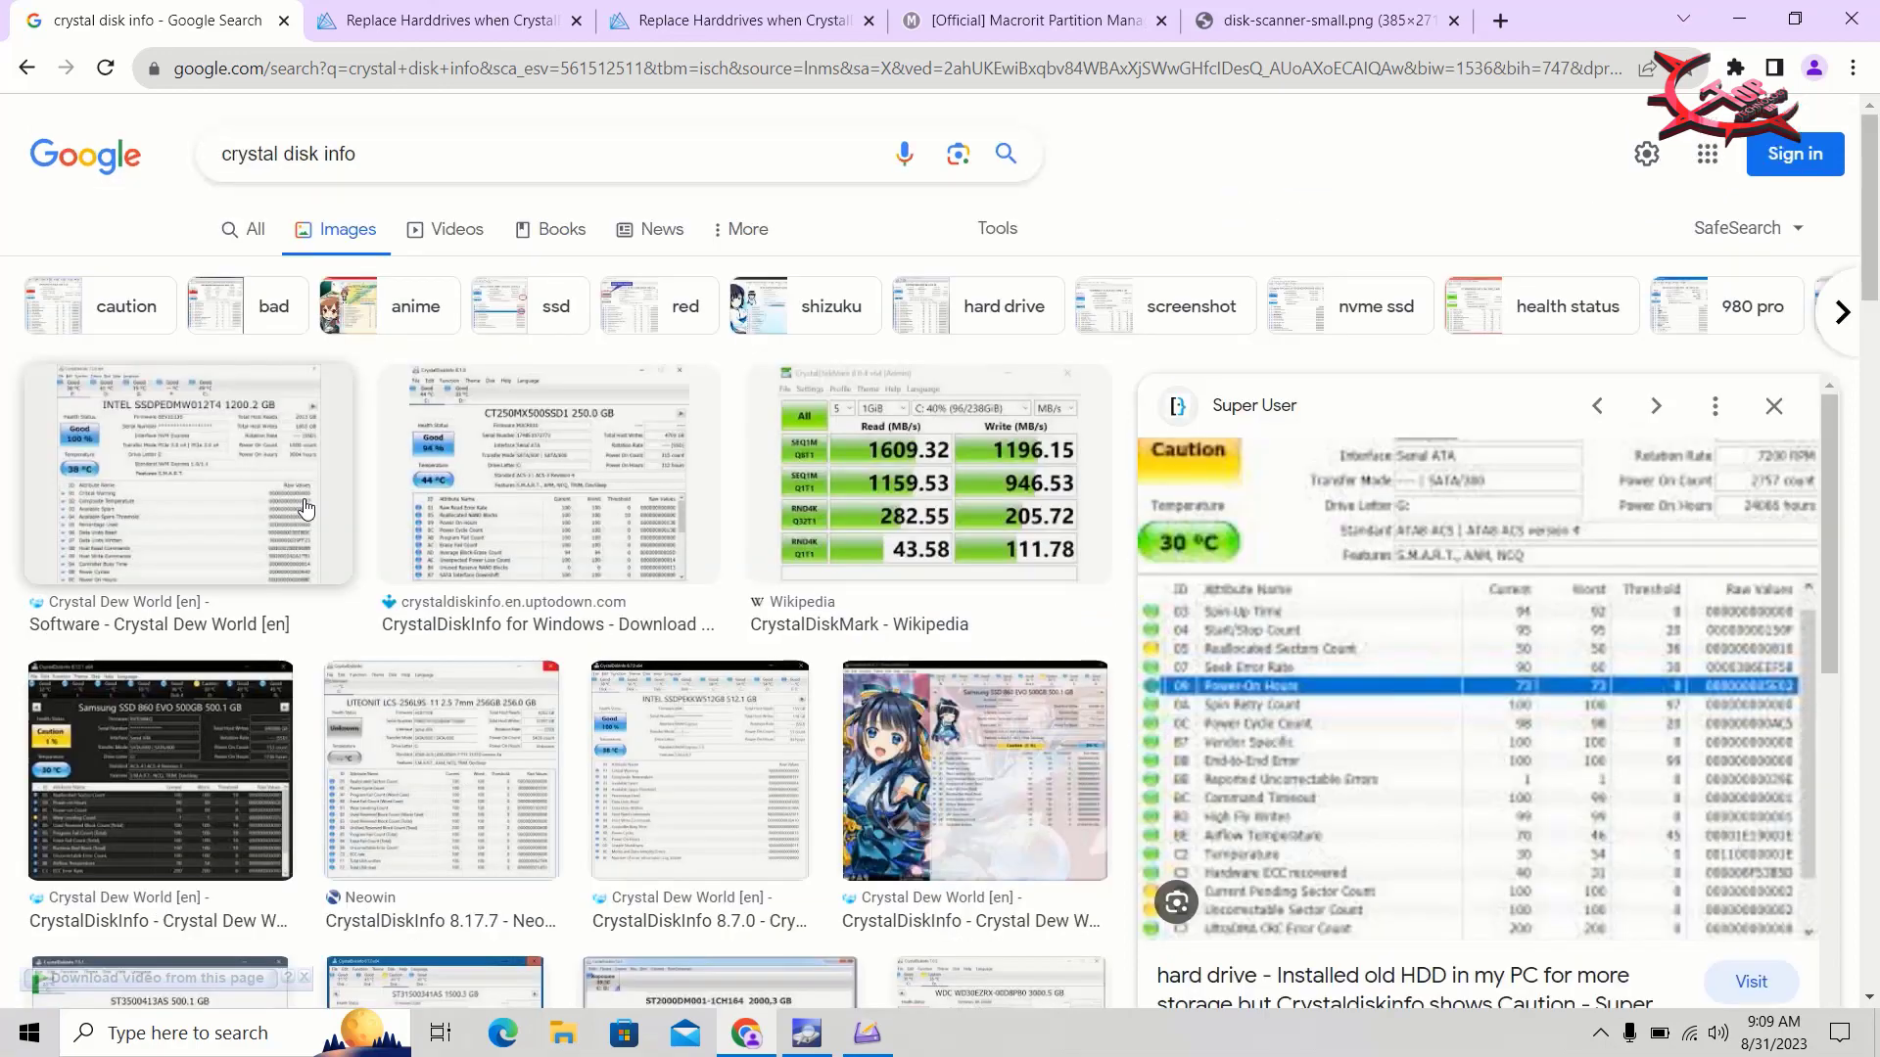
Step: Open the Crystal Dew World software page from the Intel SSD image result and examine its CrystalDiskInfo screenshot up close
{"action": "left_click", "coordinate": [307, 506]}
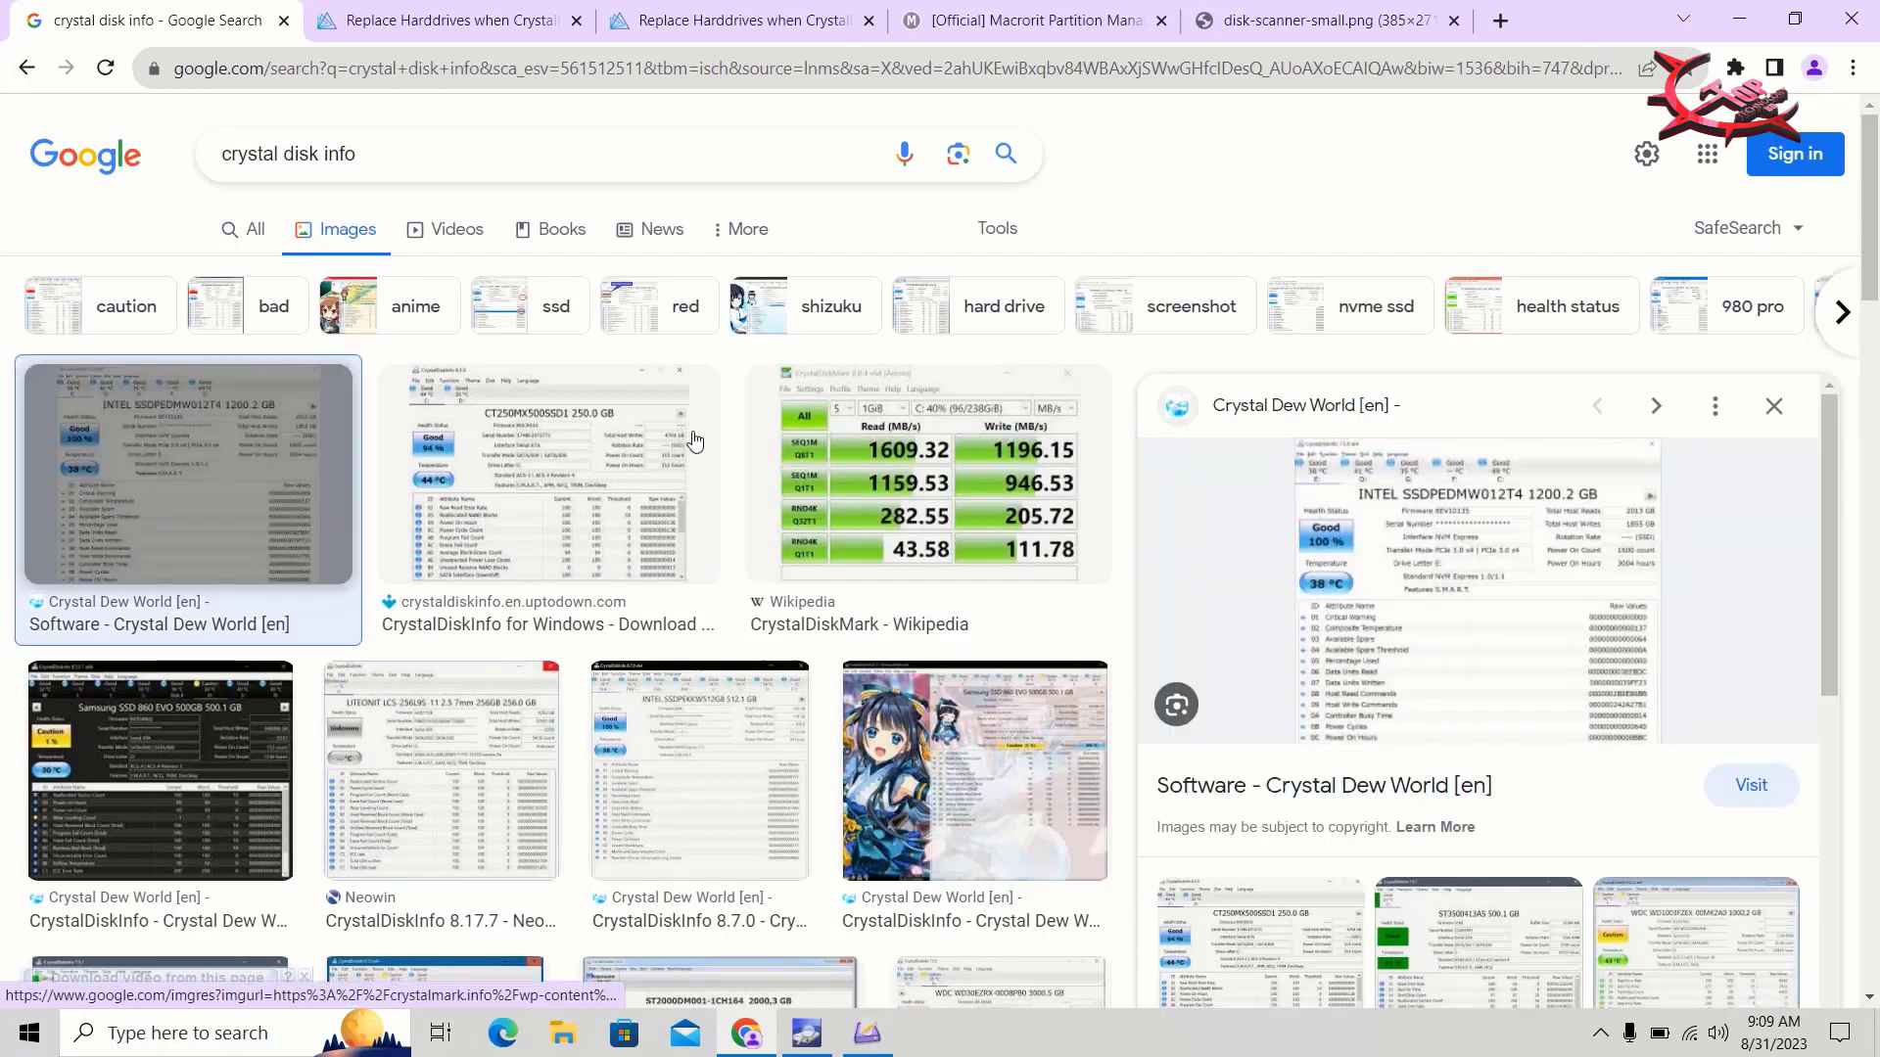
{"action": "left_click", "coordinate": [1613, 668]}
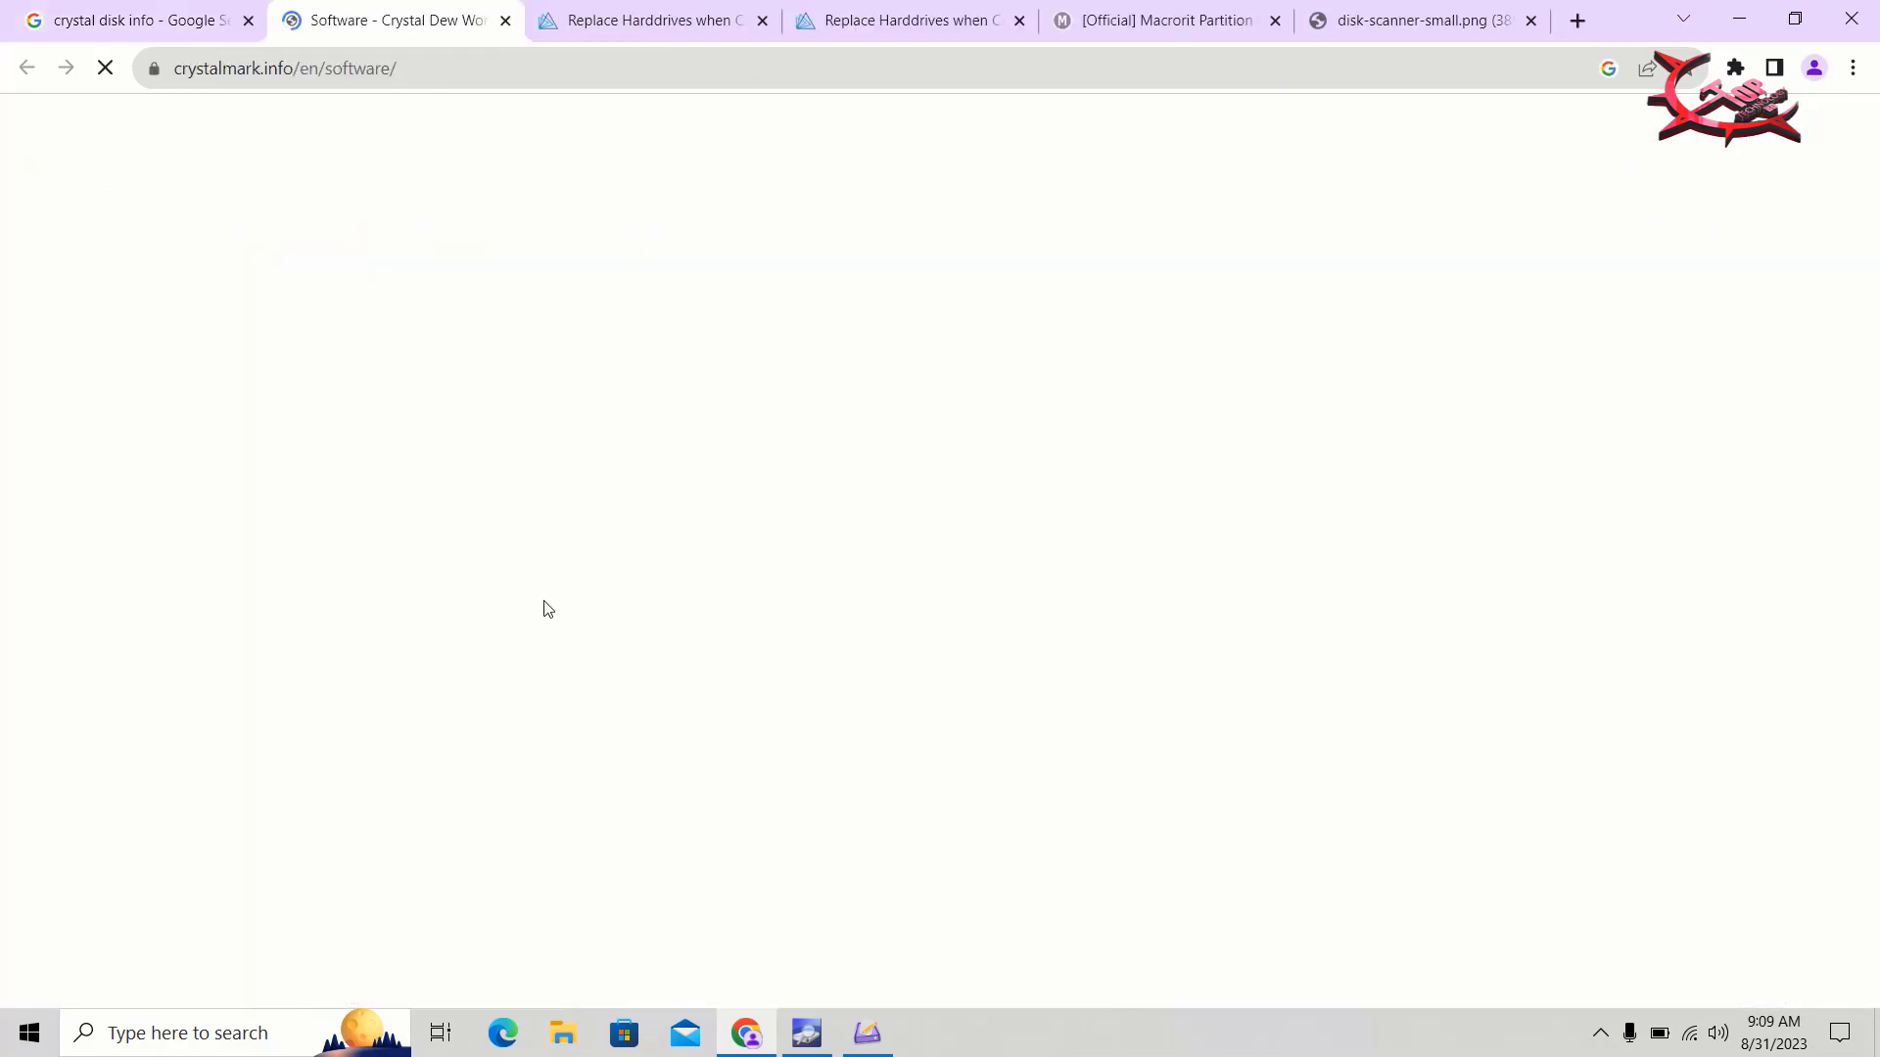
{"action": "scroll", "coordinate": [770, 555], "scroll_direction": "down", "scroll_amount": 6}
{"action": "scroll", "coordinate": [770, 559], "scroll_direction": "down", "scroll_amount": 5}
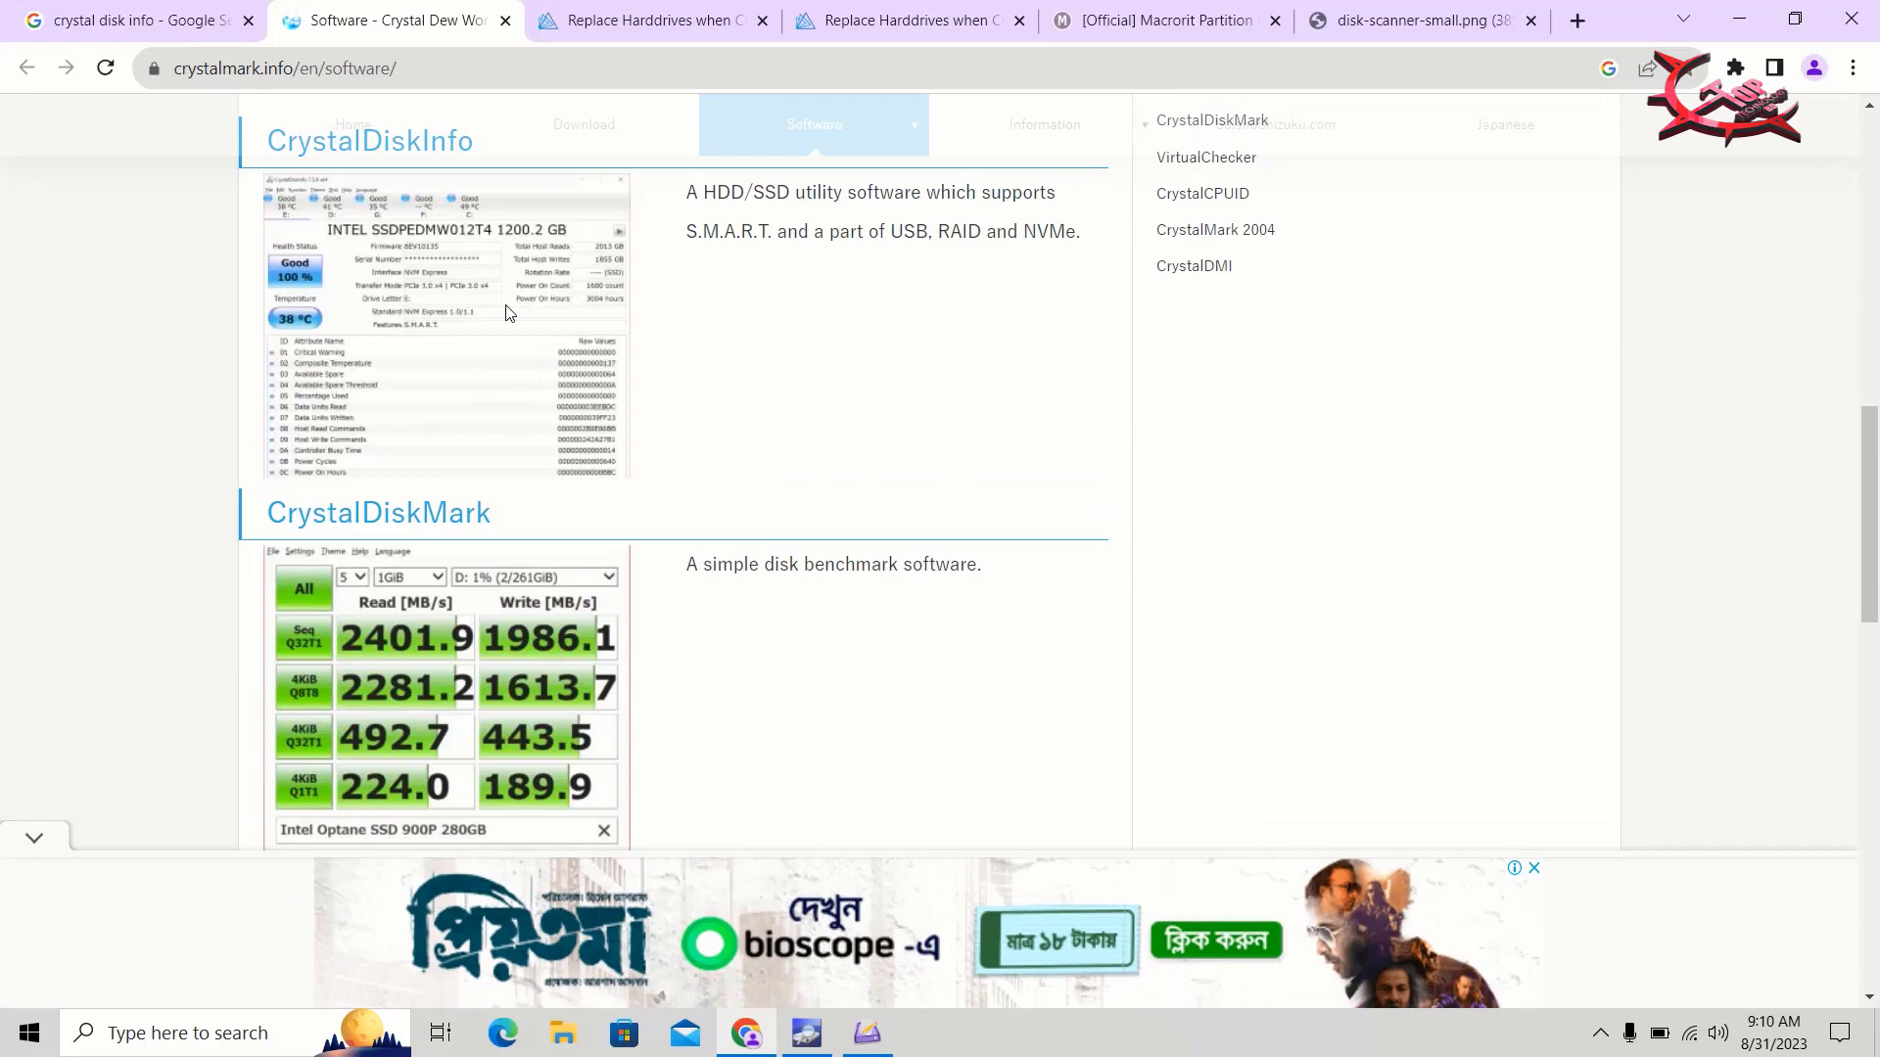
{"action": "scroll", "coordinate": [506, 313], "scroll_direction": "up", "scroll_amount": 4, "text": "ctrl"}
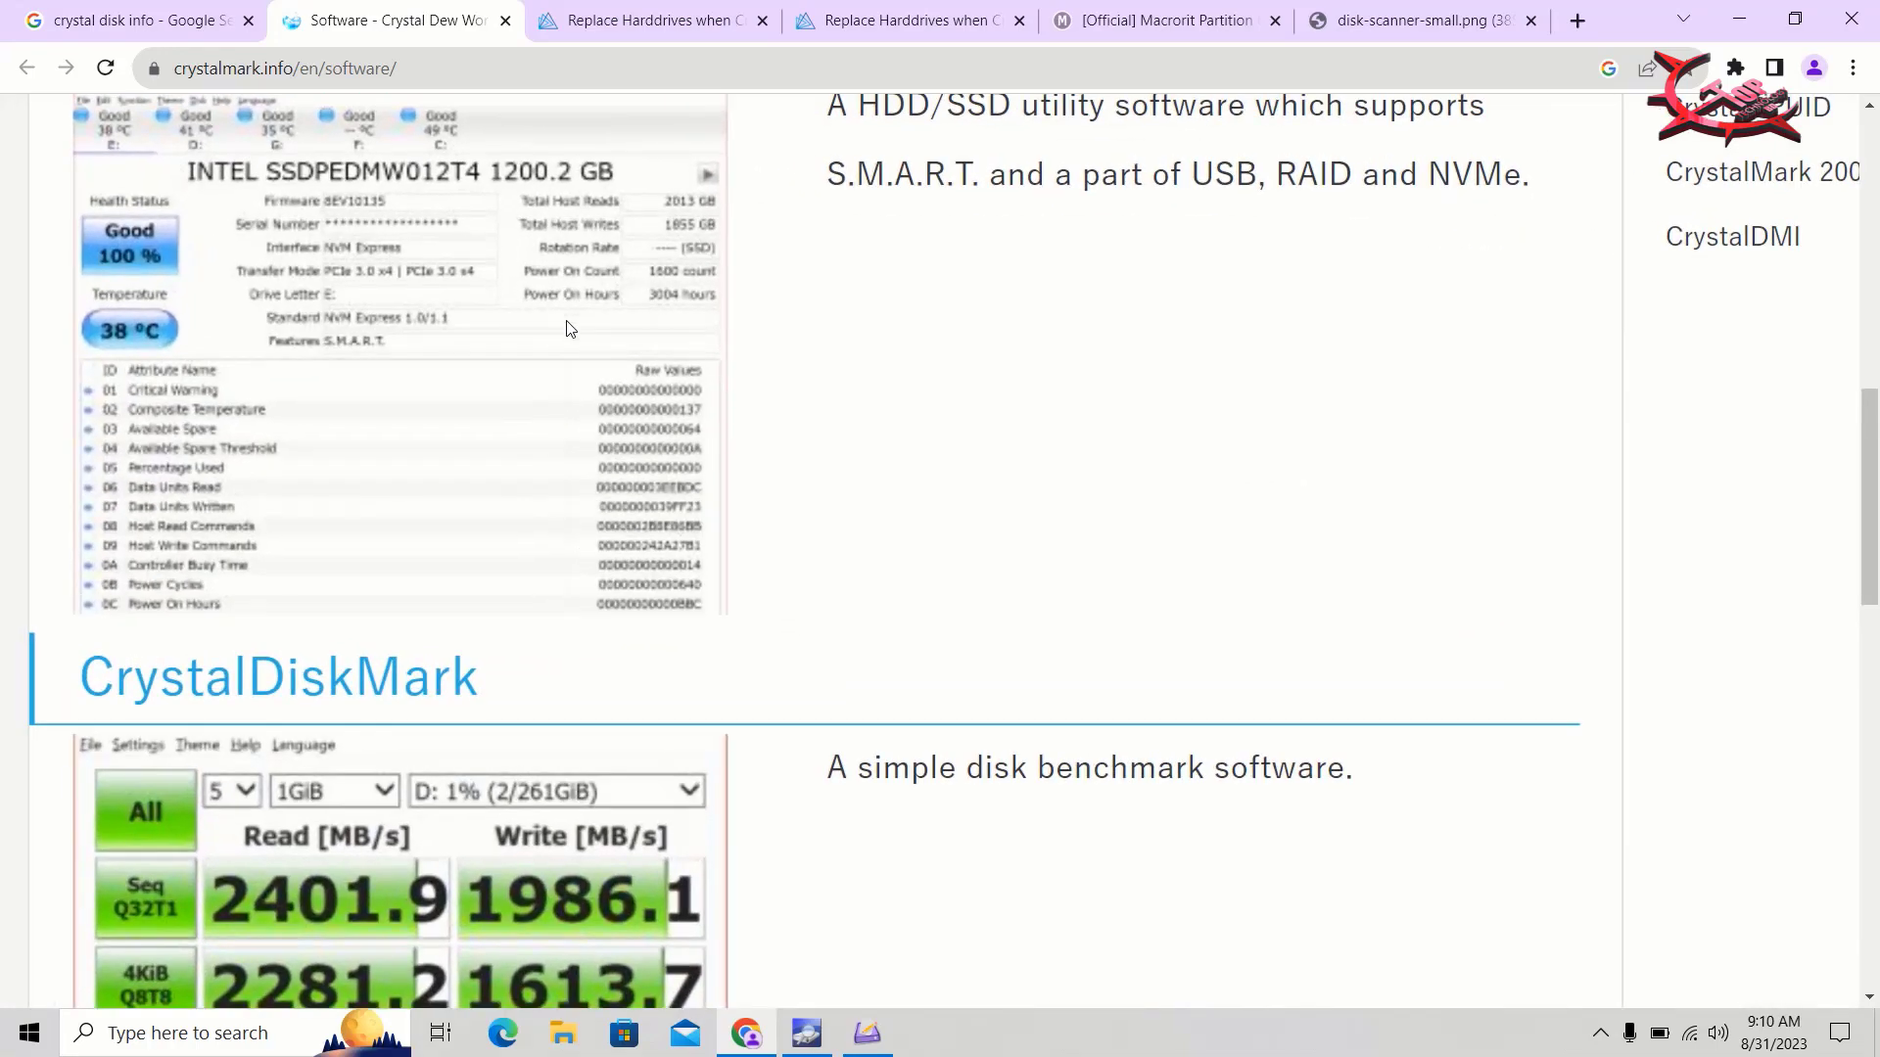
{"action": "scroll", "coordinate": [571, 328], "scroll_direction": "down", "scroll_amount": 2, "text": "ctrl"}
{"action": "scroll", "coordinate": [704, 535], "scroll_direction": "up", "scroll_amount": 2, "text": "ctrl"}
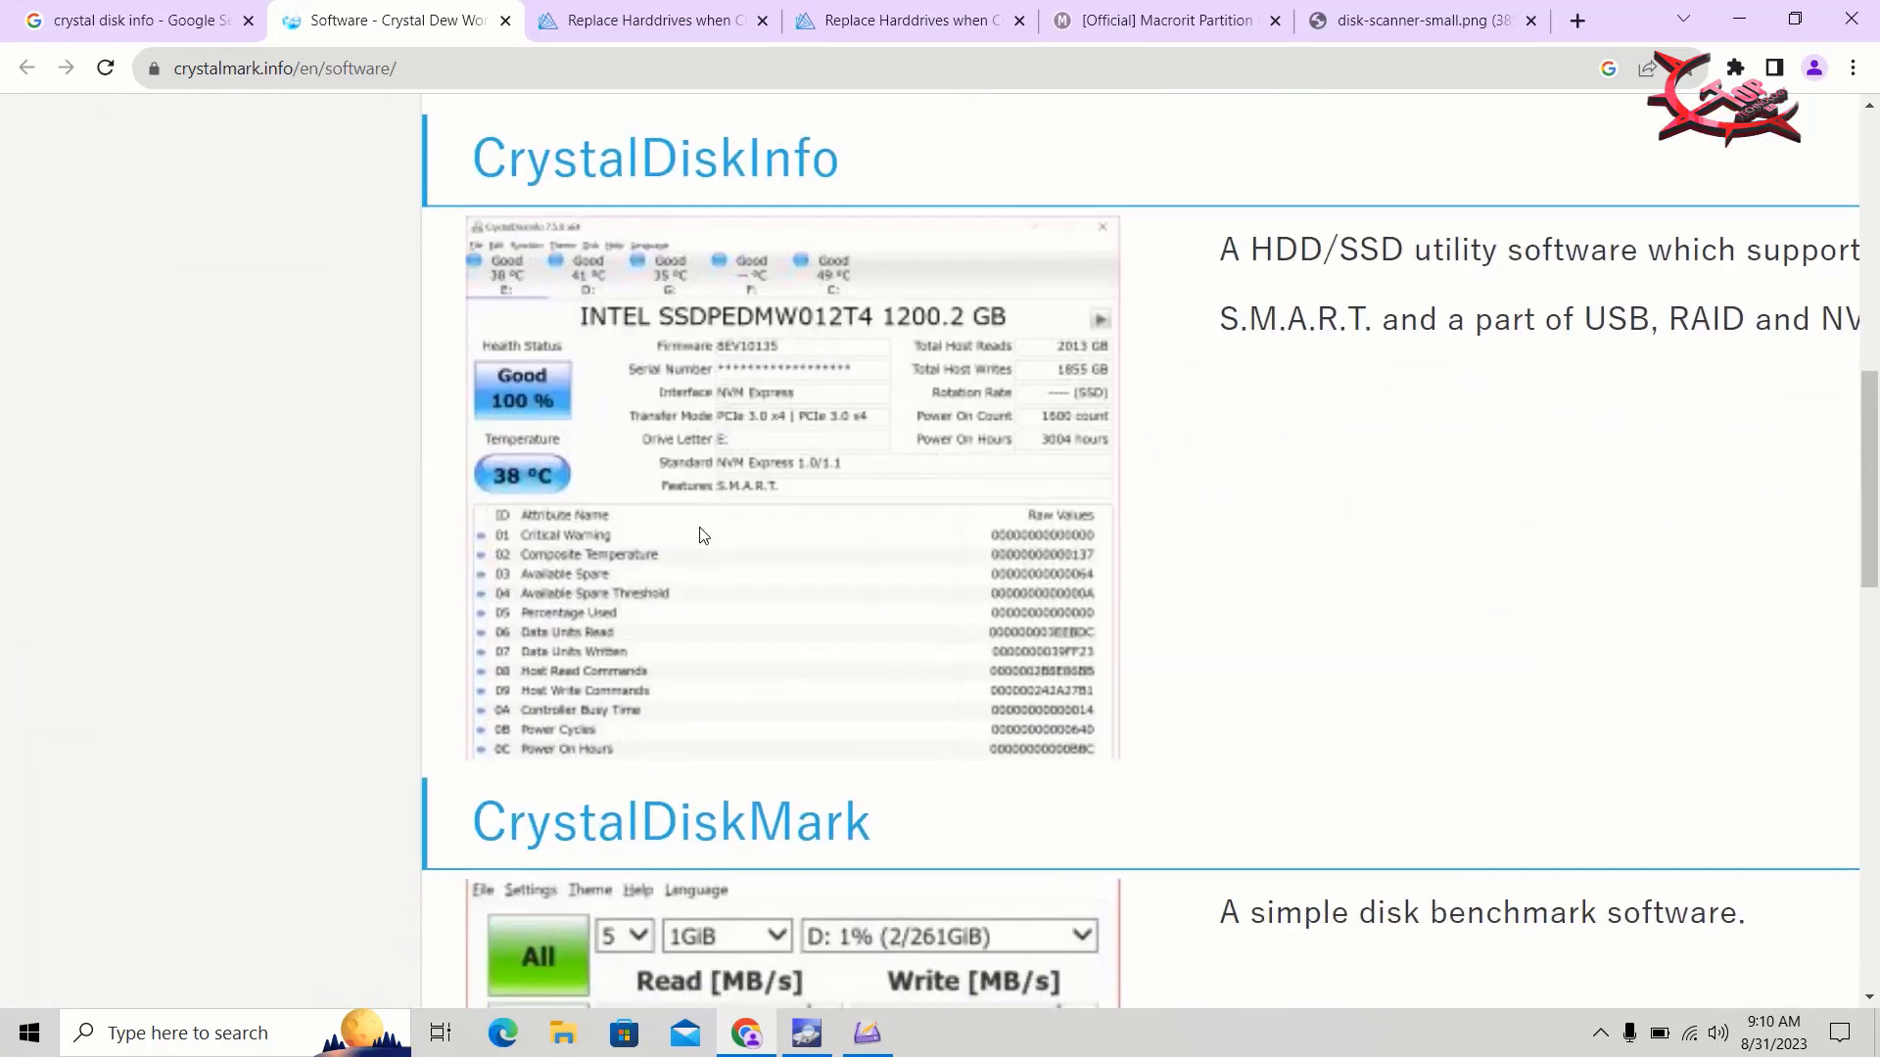
{"action": "scroll", "coordinate": [701, 535], "scroll_direction": "up", "scroll_amount": 3, "text": "ctrl"}
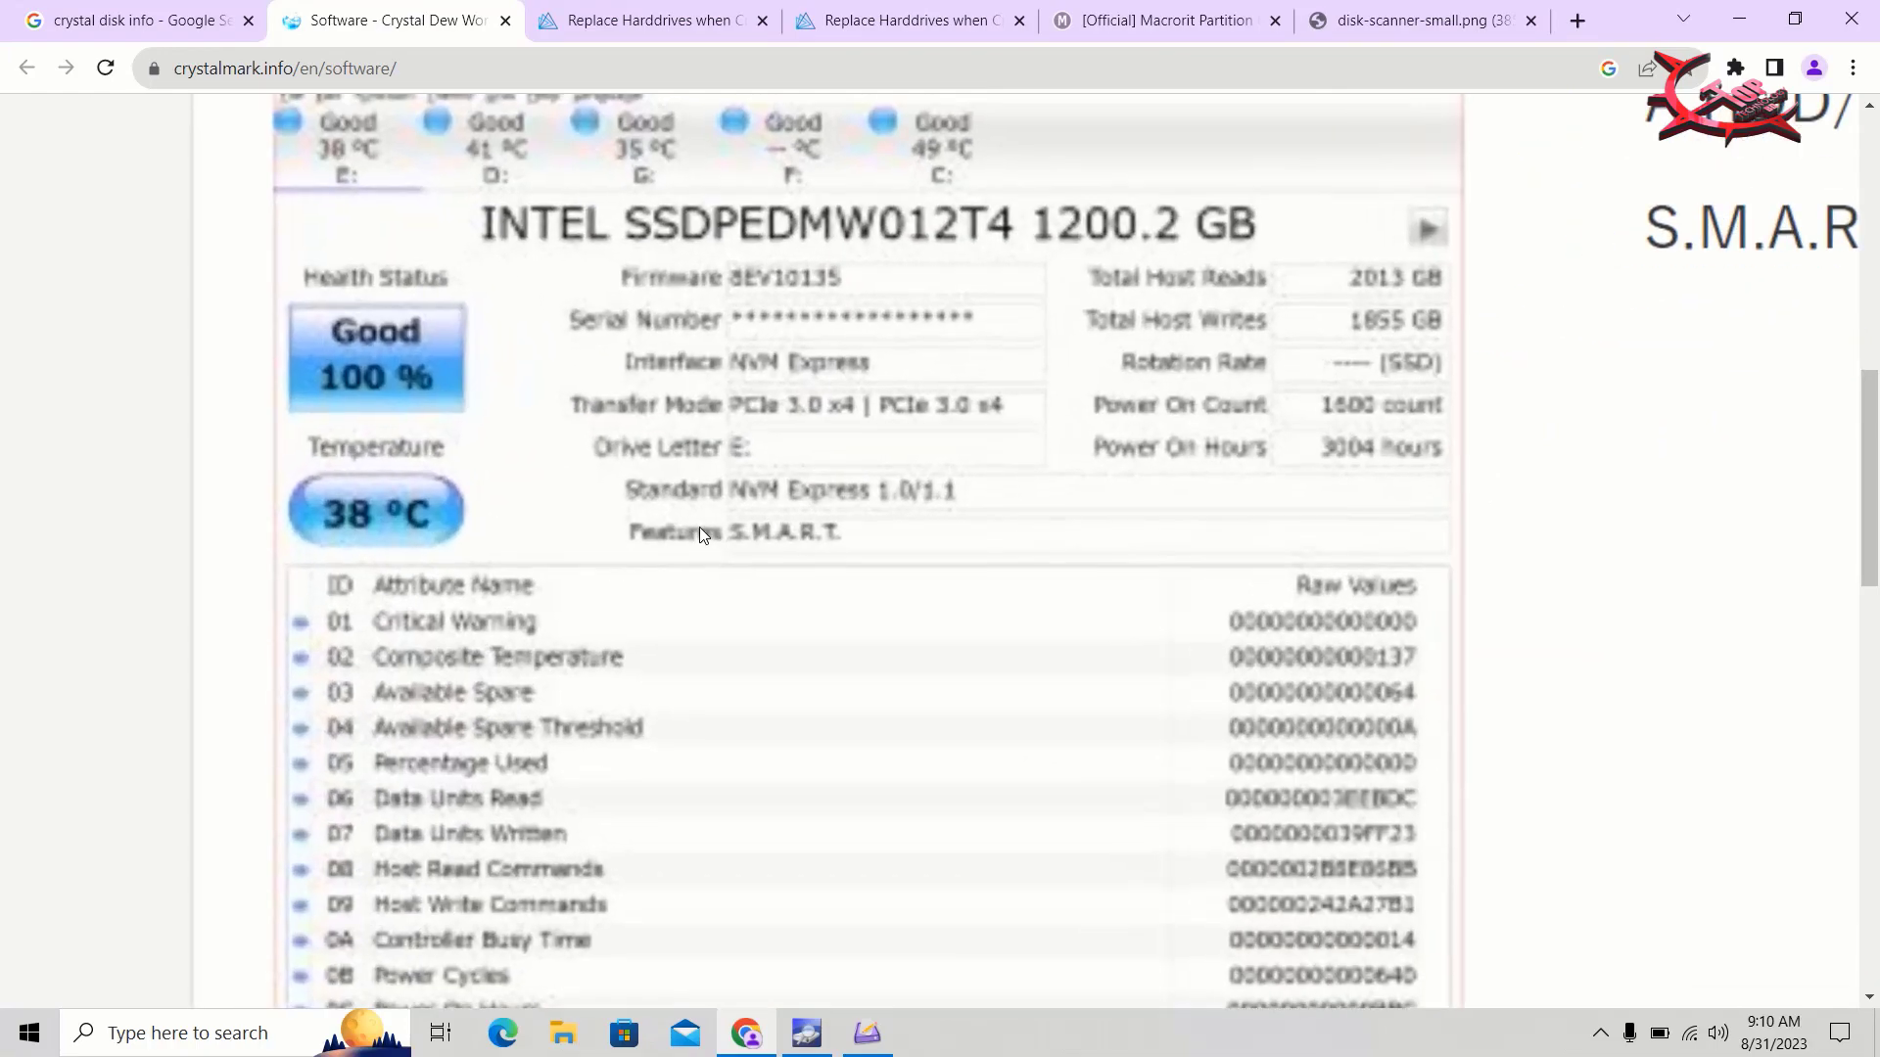
{"action": "scroll", "coordinate": [699, 534], "scroll_direction": "down", "scroll_amount": 1, "text": "ctrl"}
{"action": "scroll", "coordinate": [466, 518], "scroll_direction": "down", "scroll_amount": 4, "text": "ctrl"}
Step: Minimize Chrome to check the surface test result of Disk 0 in Macrorit Partition Expert, and refresh the desktop
{"action": "left_click", "coordinate": [1747, 11]}
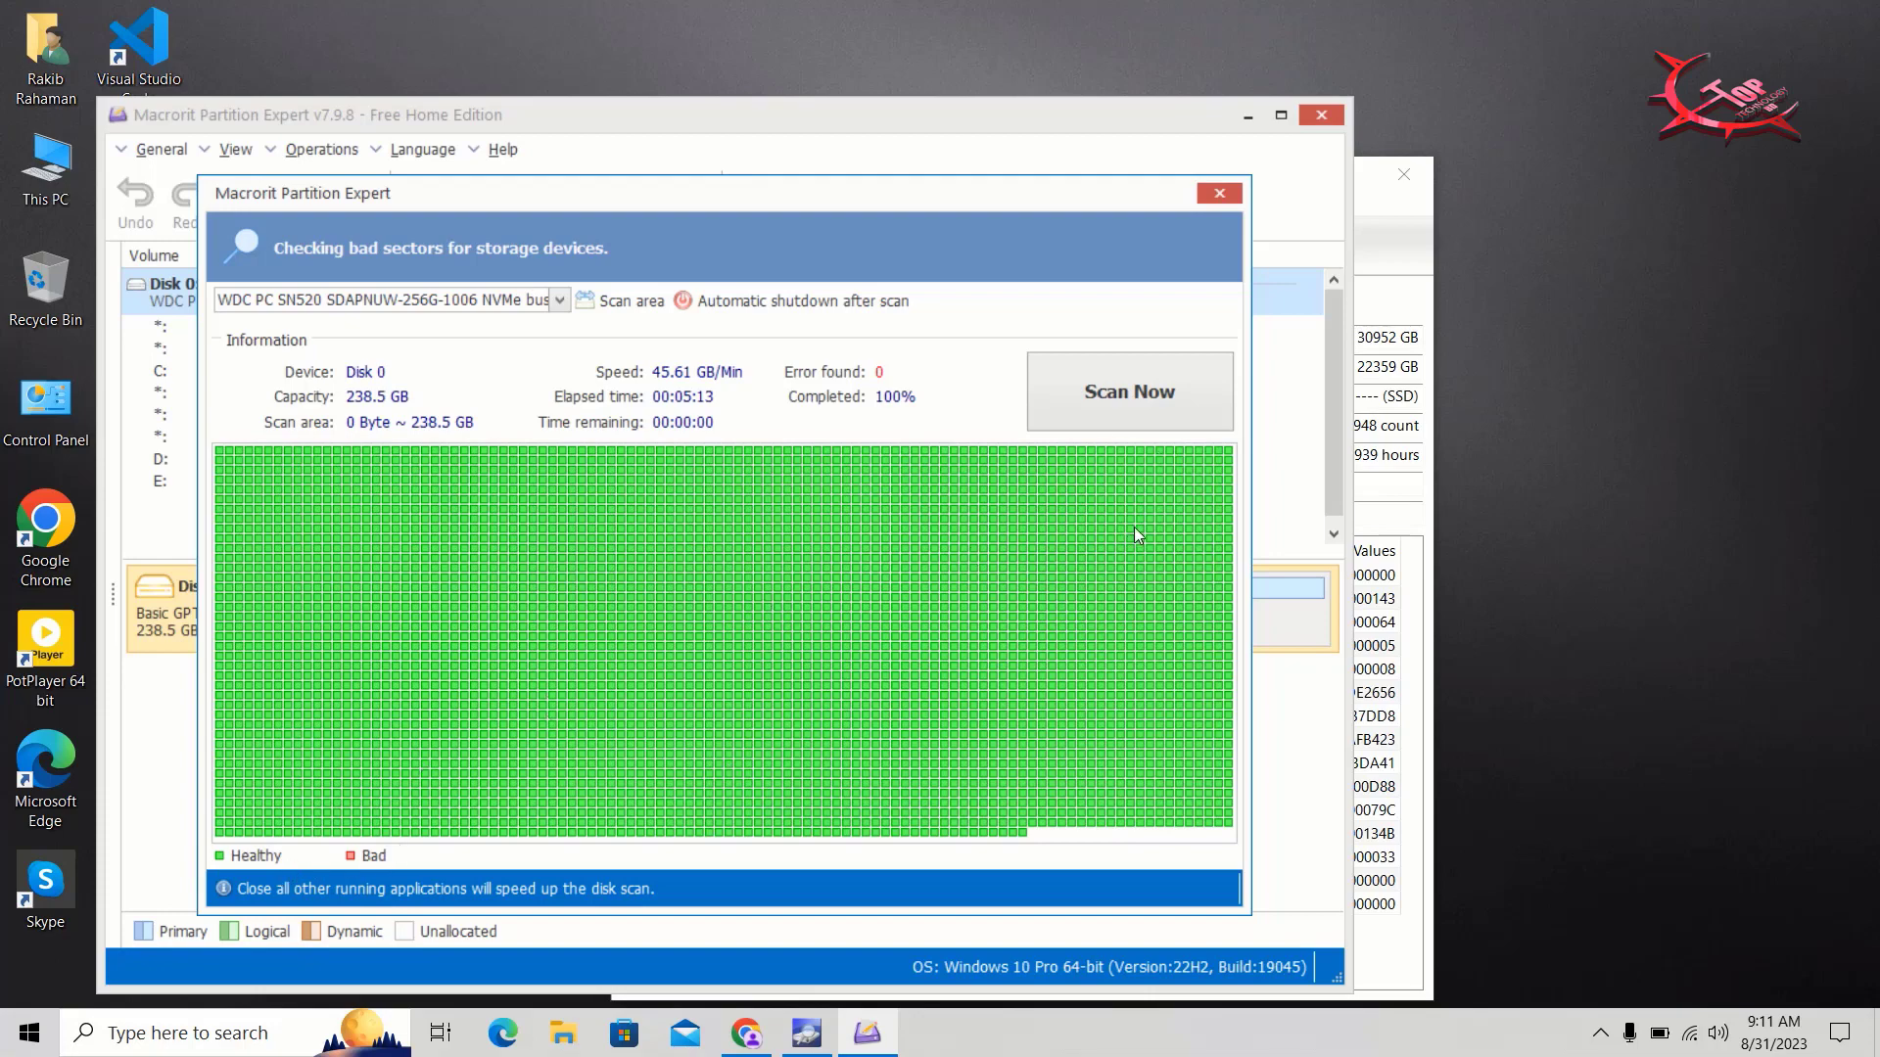
{"action": "right_click", "coordinate": [1736, 349]}
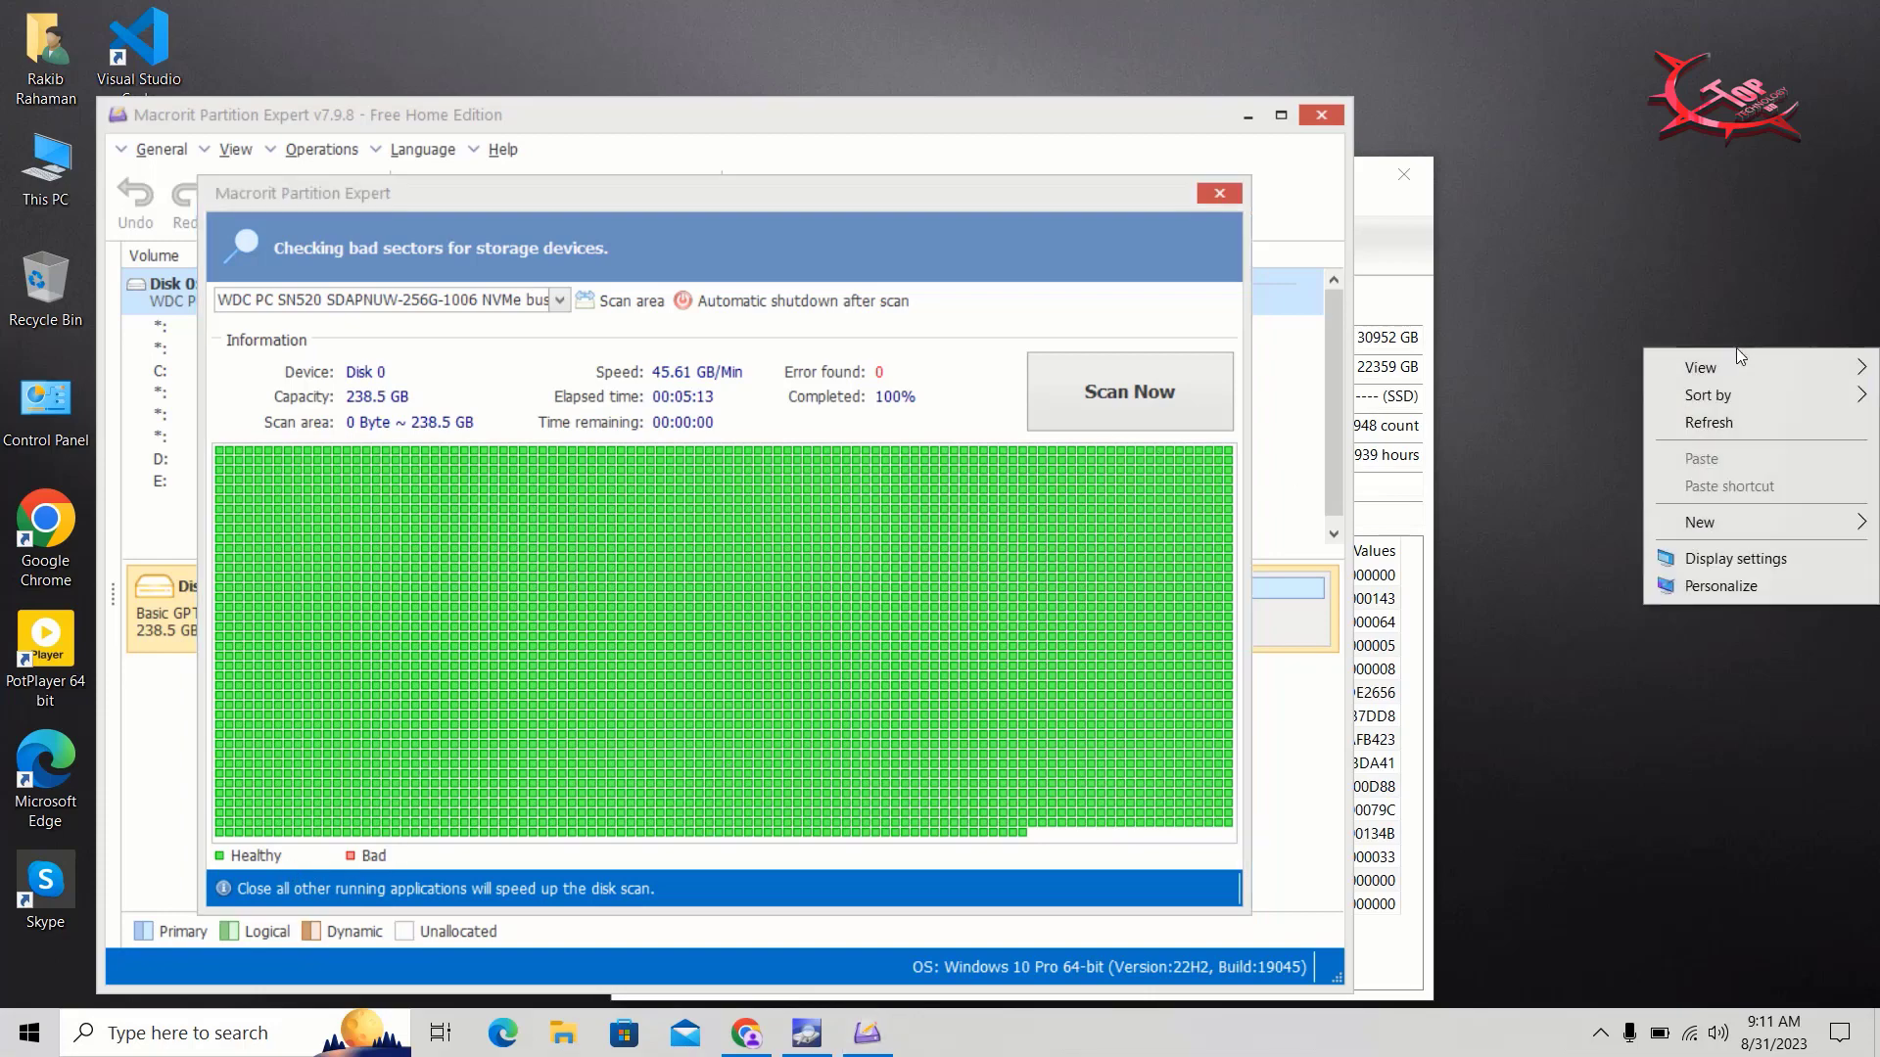
{"action": "left_click", "coordinate": [1735, 411]}
{"action": "right_click", "coordinate": [1735, 411]}
{"action": "left_click", "coordinate": [1764, 498]}
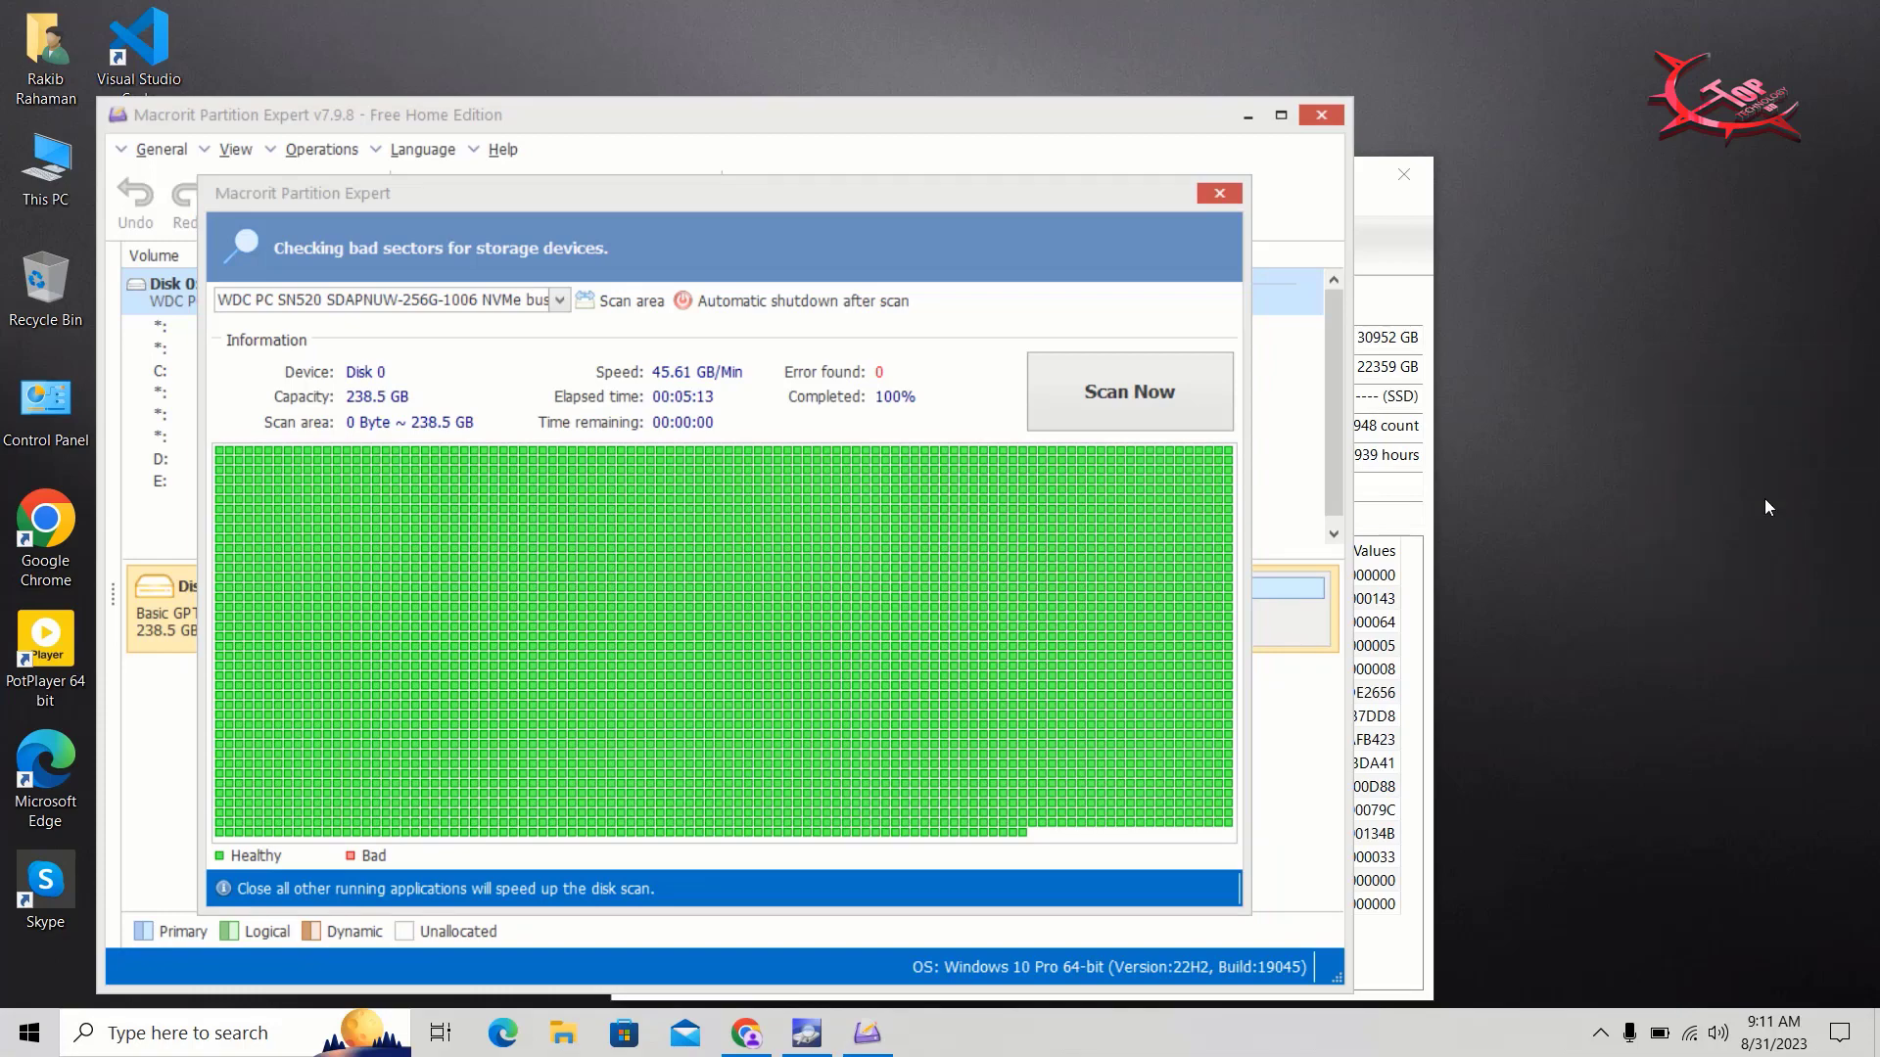